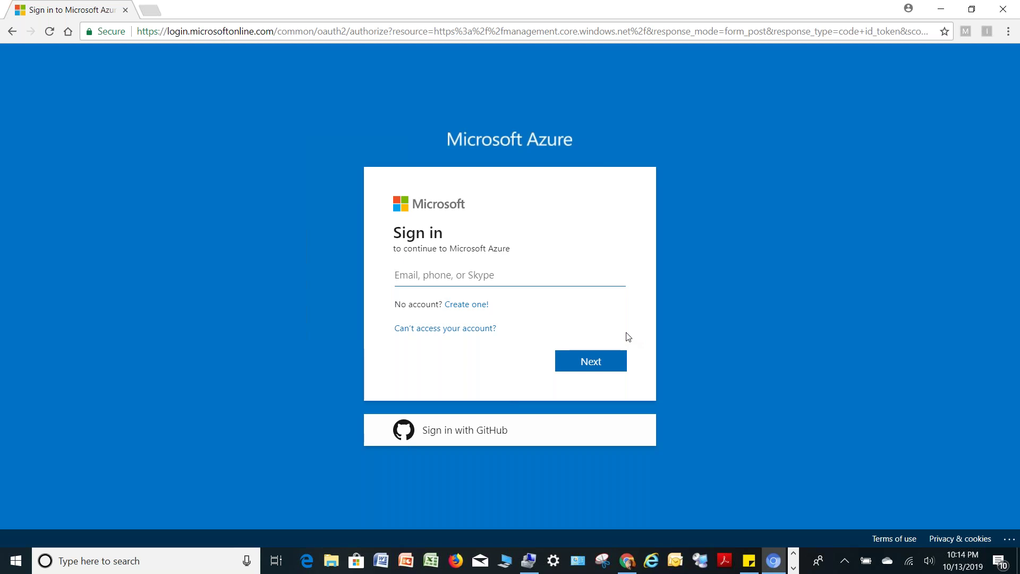
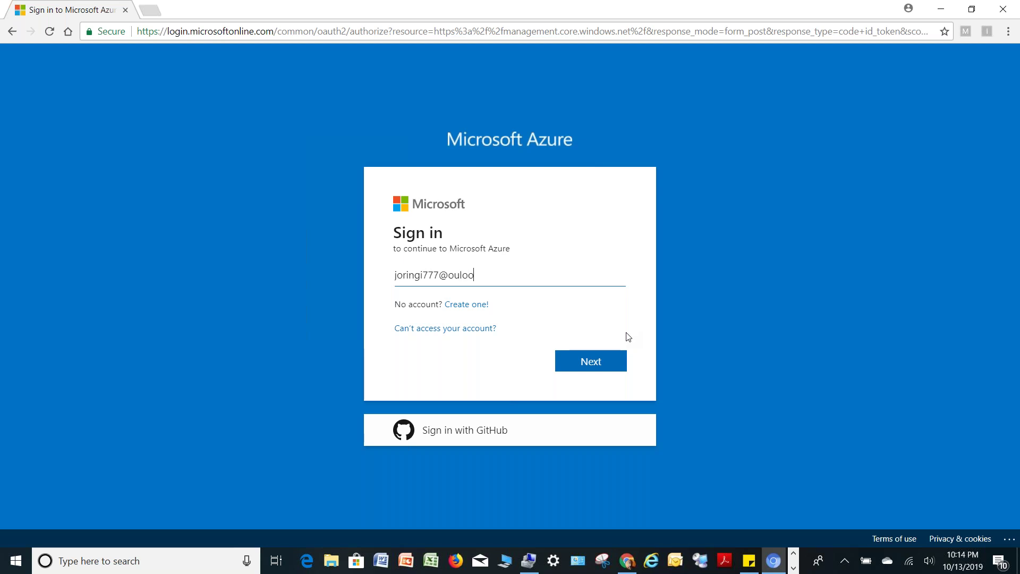
Enter the account e-mail, then fix the misspelled outlook.com domain and resubmit it.
{"action": "left_click", "coordinate": [584, 362]}
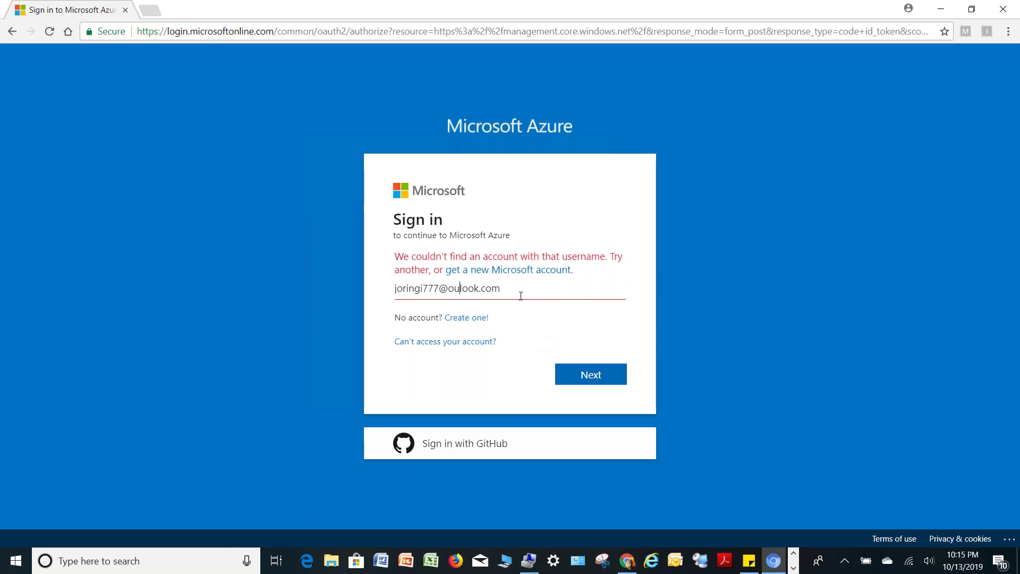
{"action": "left_click", "coordinate": [460, 288]}
{"action": "type", "text": "t"}
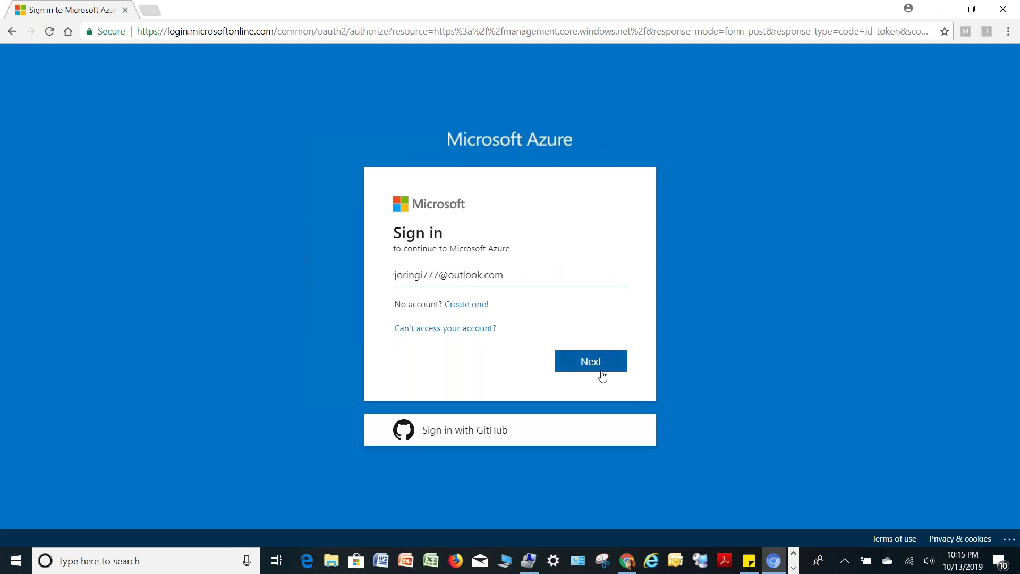
{"action": "left_click", "coordinate": [590, 363]}
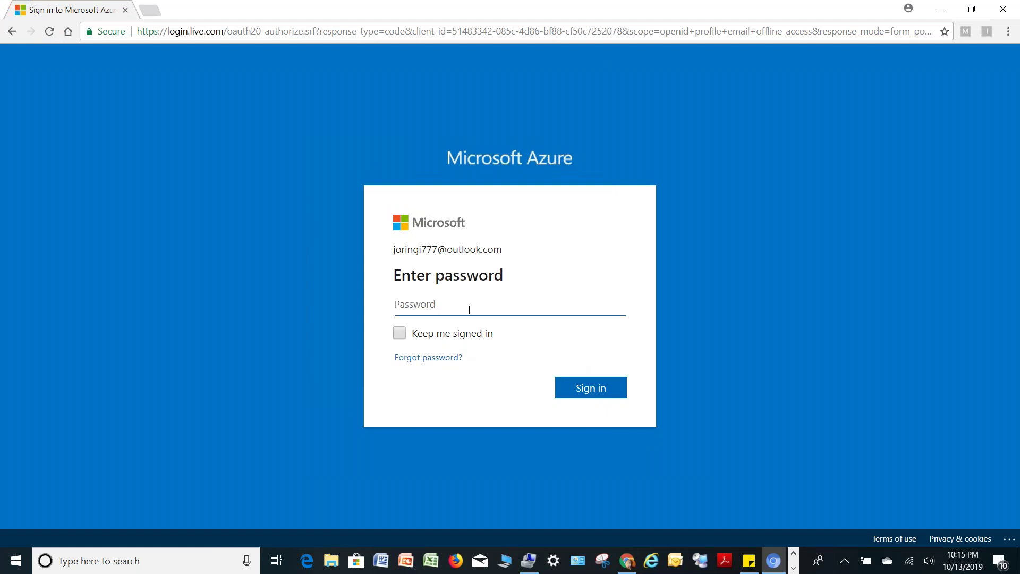
Try the account password twice, then start a password reset after it is rejected.
{"action": "type", "text": "•••"}
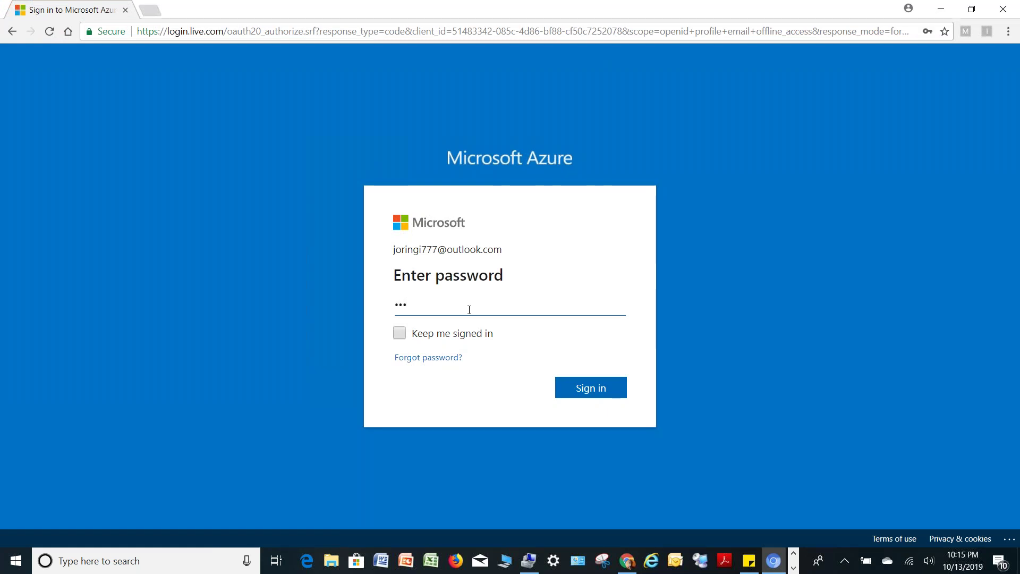
{"action": "type", "text": "••••••••••"}
{"action": "left_click", "coordinate": [601, 390]}
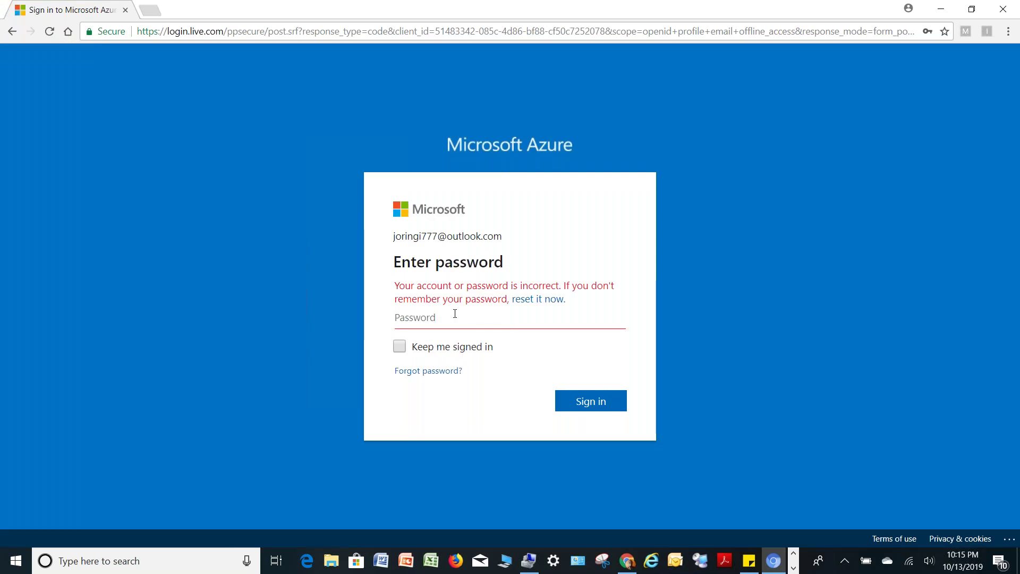
{"action": "type", "text": "••••"}
{"action": "key", "text": "BackSpace"}
{"action": "type", "text": "•••••••••"}
{"action": "left_click", "coordinate": [597, 401]}
{"action": "left_click", "coordinate": [538, 299]}
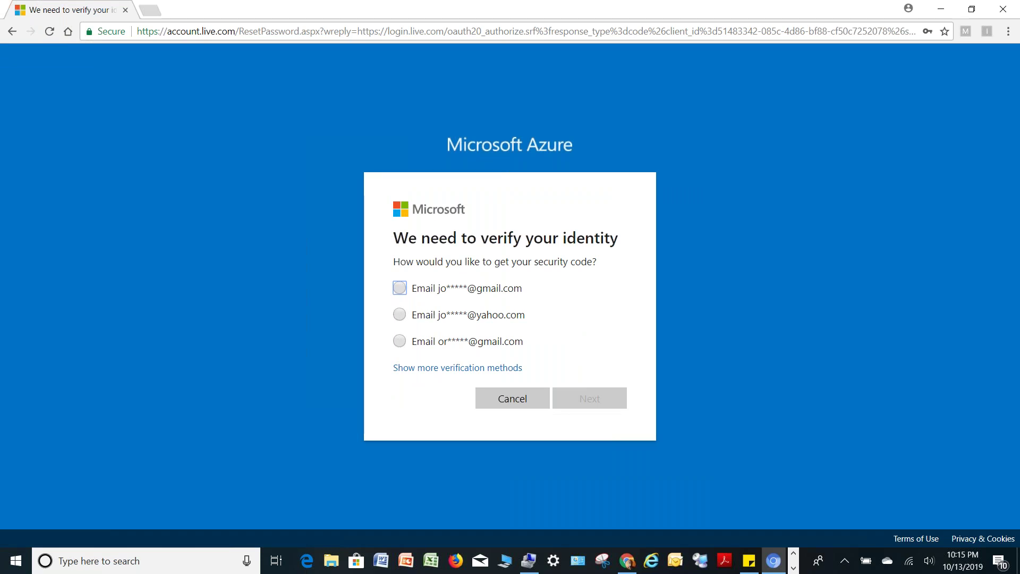
Choose the first Gmail recovery option, complete its hidden address, request a code, and enter the emailed security code.
{"action": "left_click", "coordinate": [462, 291]}
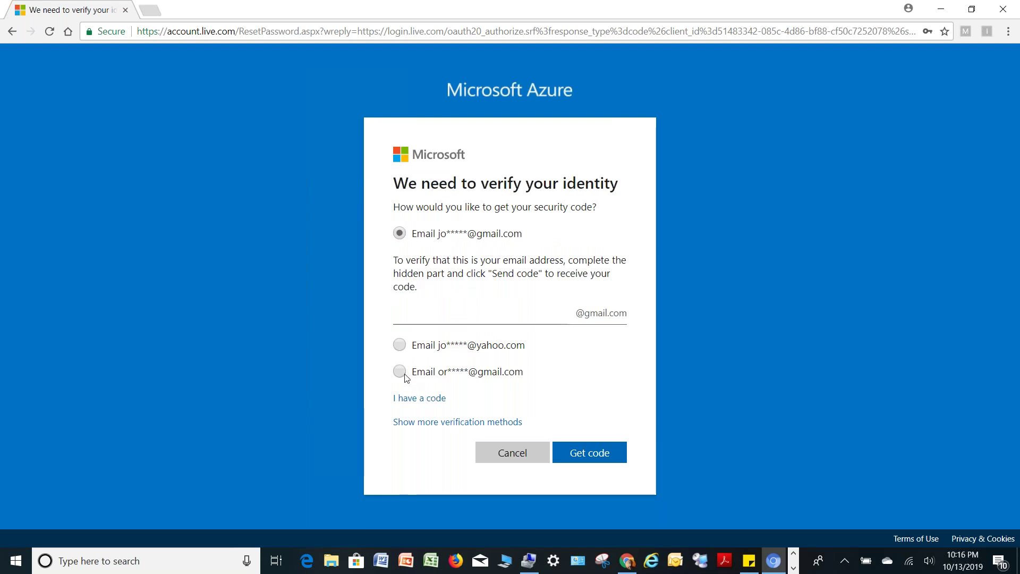
{"action": "left_click", "coordinate": [590, 455]}
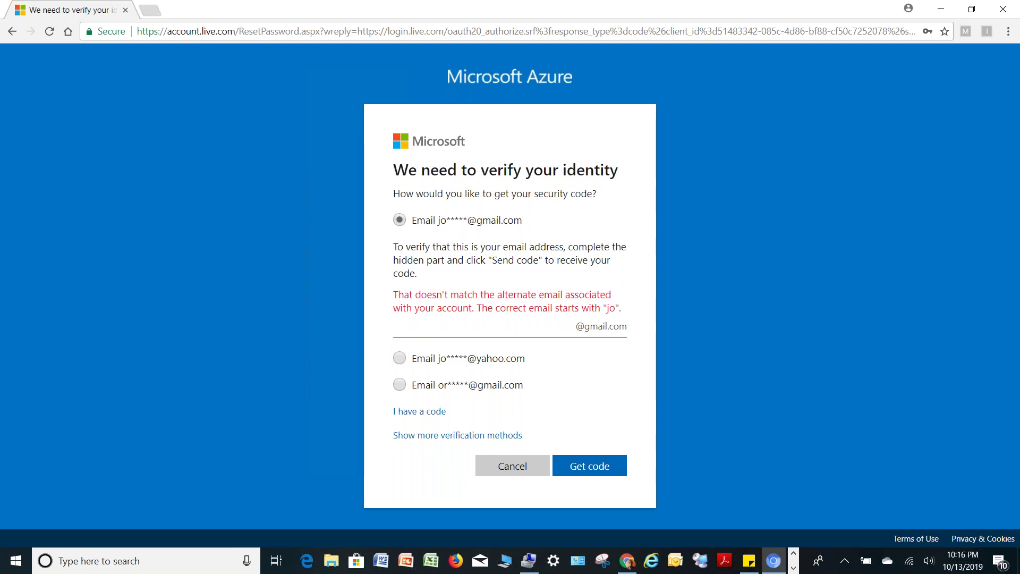
{"action": "left_click", "coordinate": [592, 468]}
{"action": "type", "text": "john"}
{"action": "key", "text": "BackSpace"}
{"action": "key", "text": "BackSpace"}
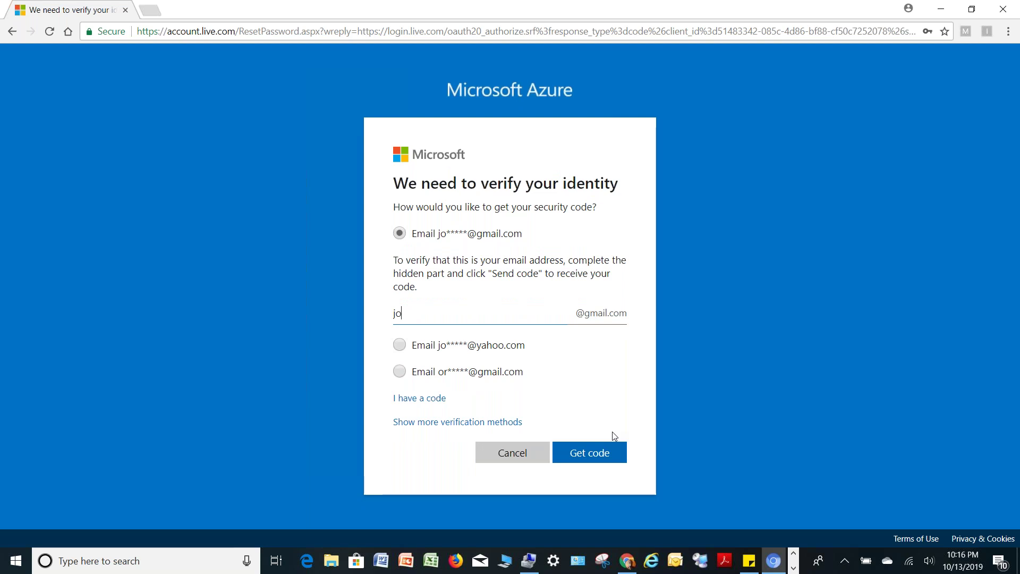
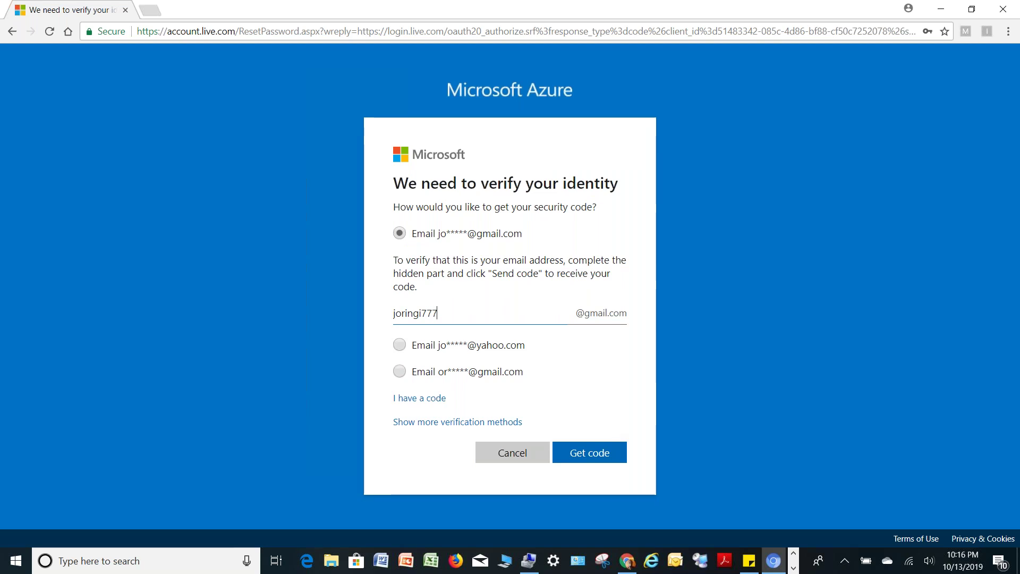
{"action": "left_click", "coordinate": [597, 457]}
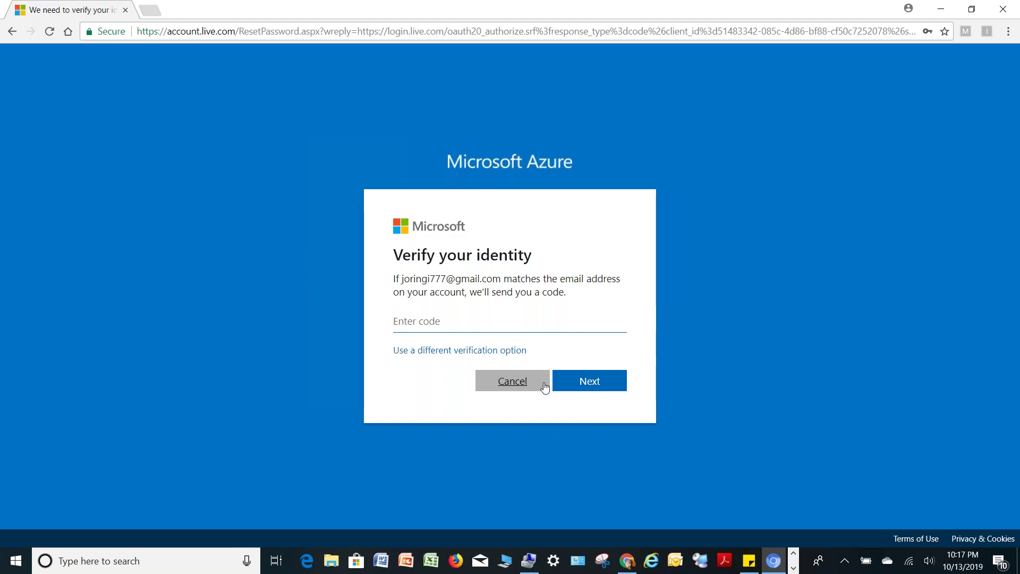
Submit the security code and set a new account password, entering it in both fields.
{"action": "left_click", "coordinate": [598, 383]}
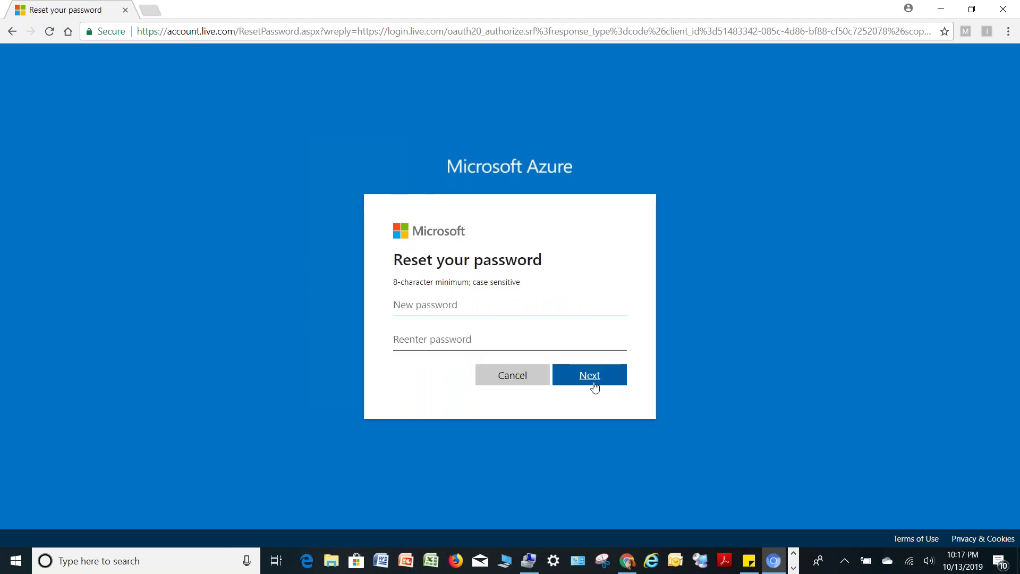
{"action": "type", "text": "•"}
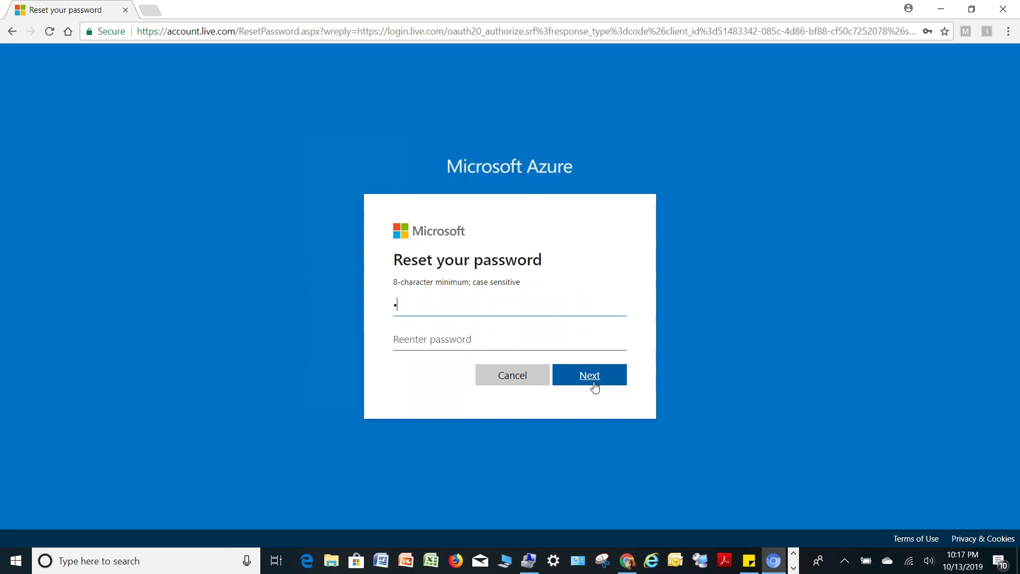
{"action": "type", "text": "••"}
{"action": "type", "text": "•••••••••"}
{"action": "left_click", "coordinate": [599, 380]}
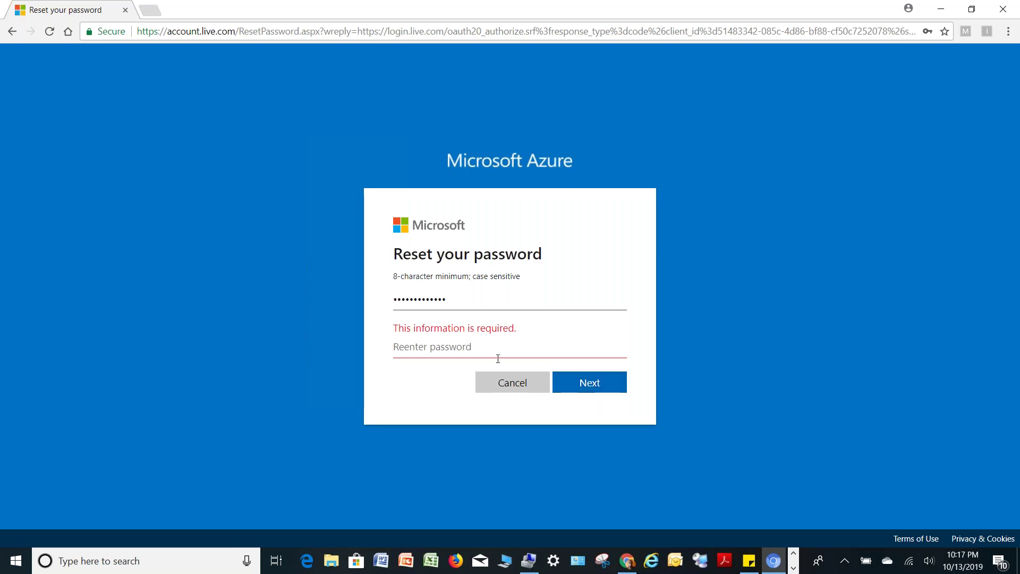
{"action": "type", "text": "•••••••"}
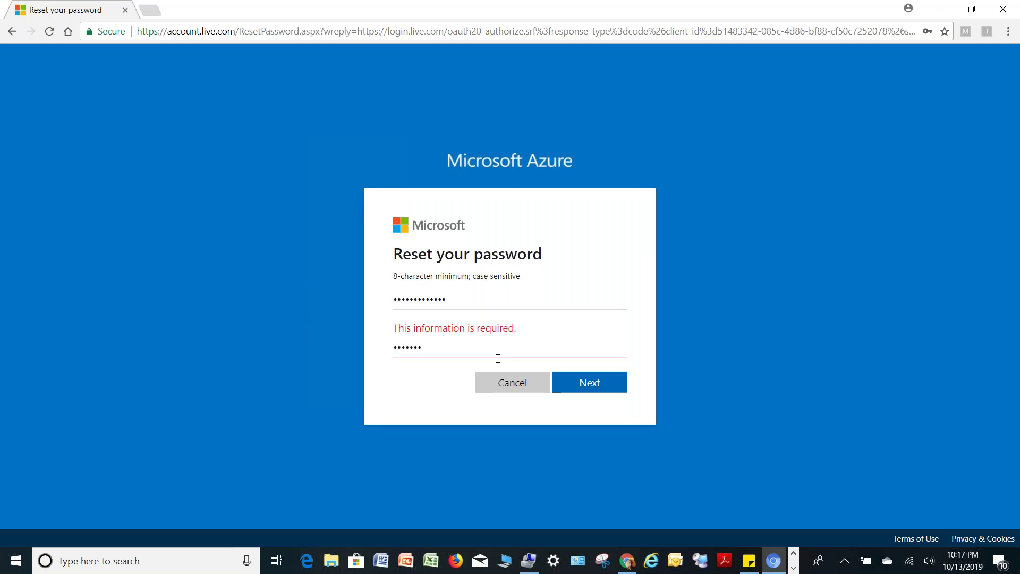
{"action": "type", "text": "••••••"}
{"action": "left_click", "coordinate": [591, 389]}
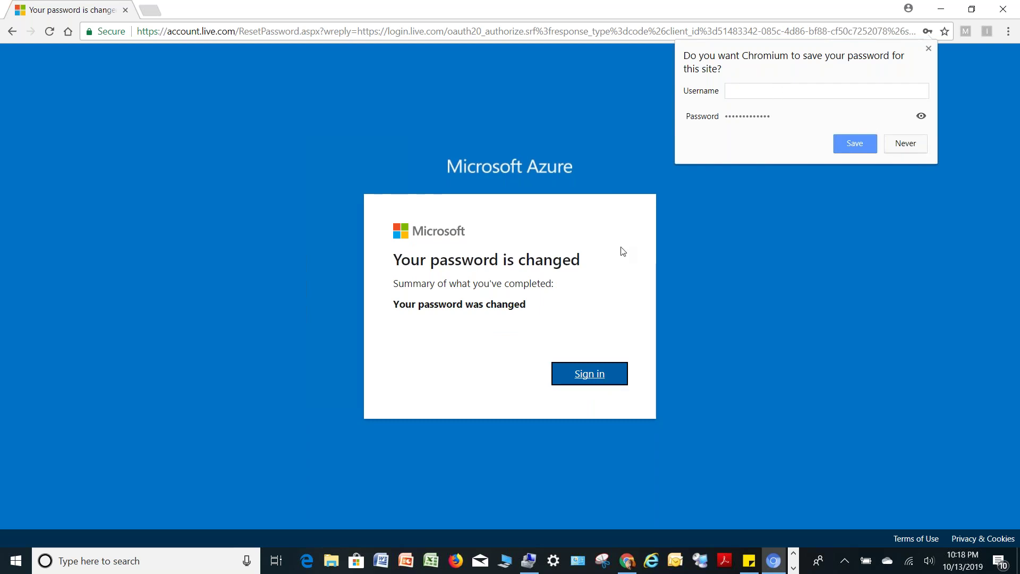
{"action": "left_click", "coordinate": [594, 378]}
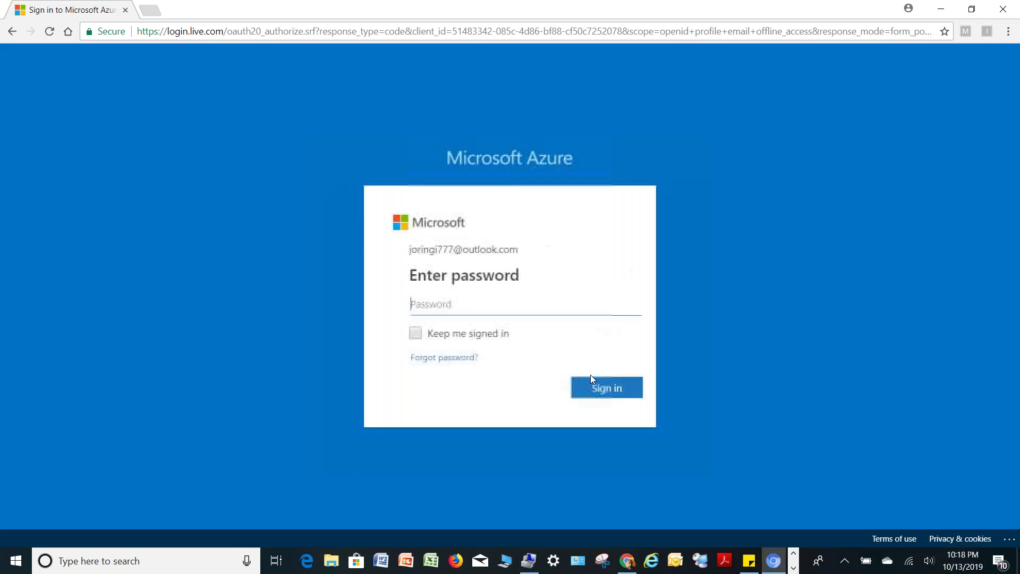
Sign in with the new password and Keep me signed in ticked.
{"action": "type", "text": "•••"}
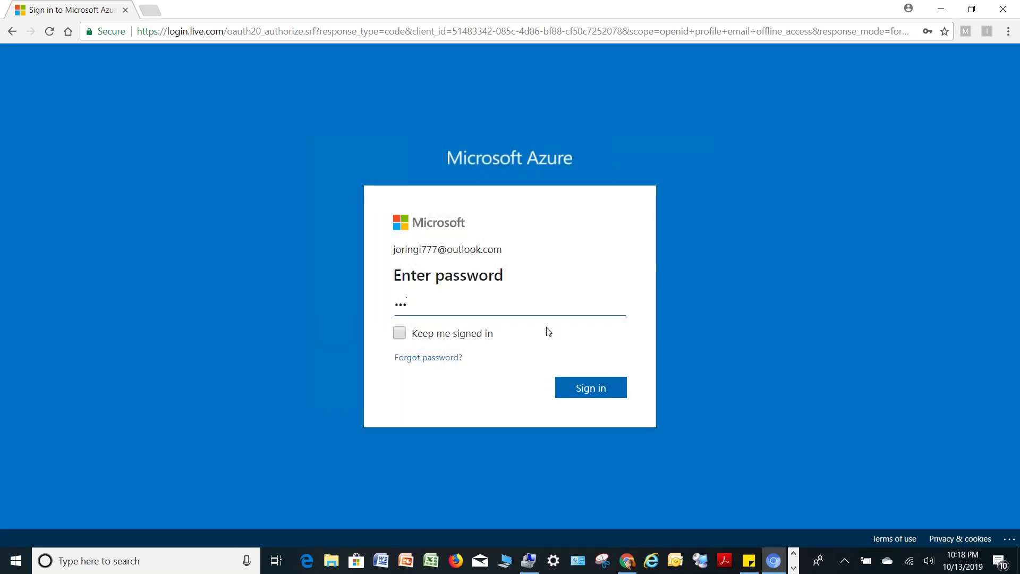
{"action": "type", "text": "••••"}
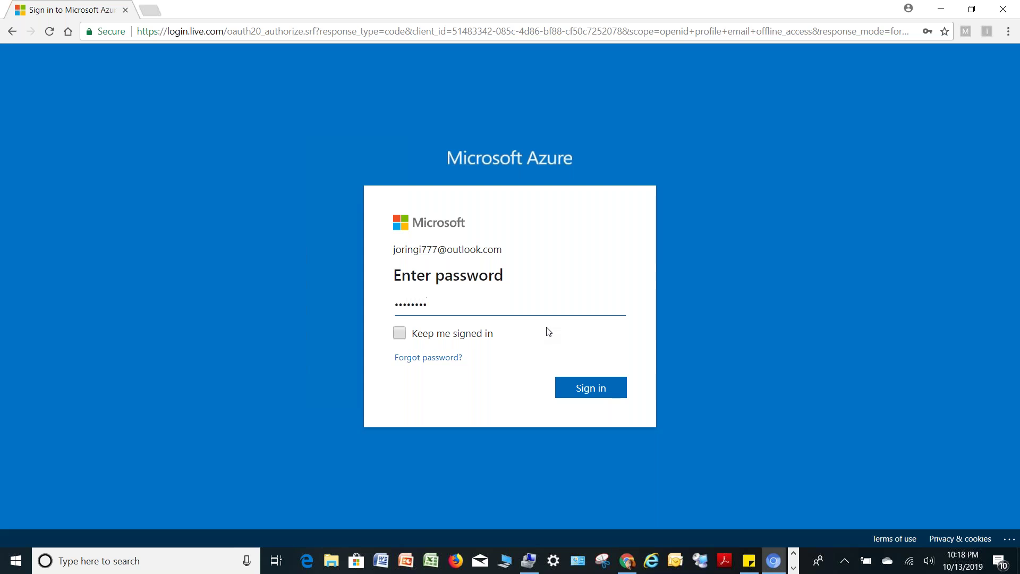
{"action": "type", "text": "•••"}
{"action": "left_click", "coordinate": [405, 339]}
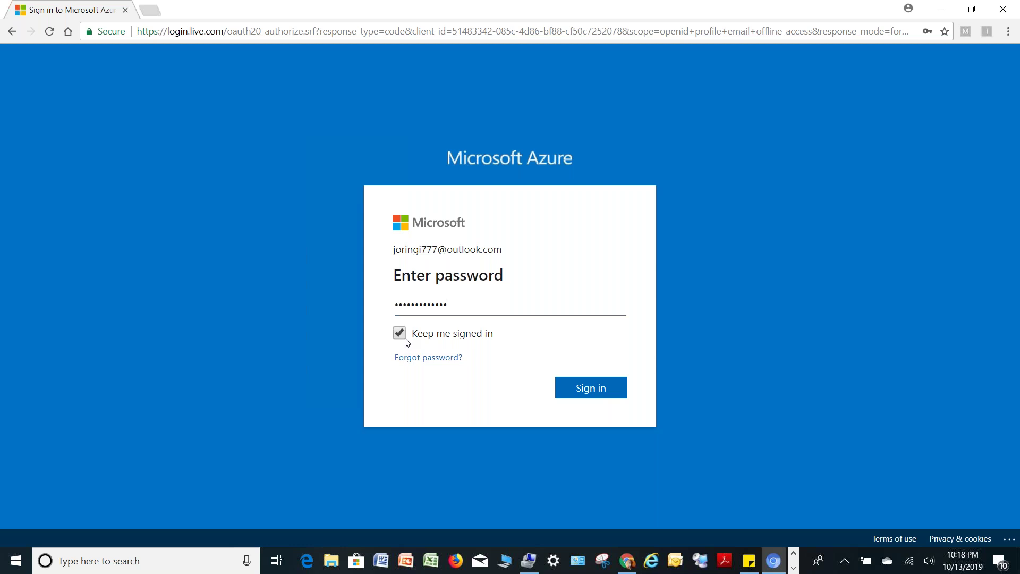
{"action": "left_click", "coordinate": [590, 387]}
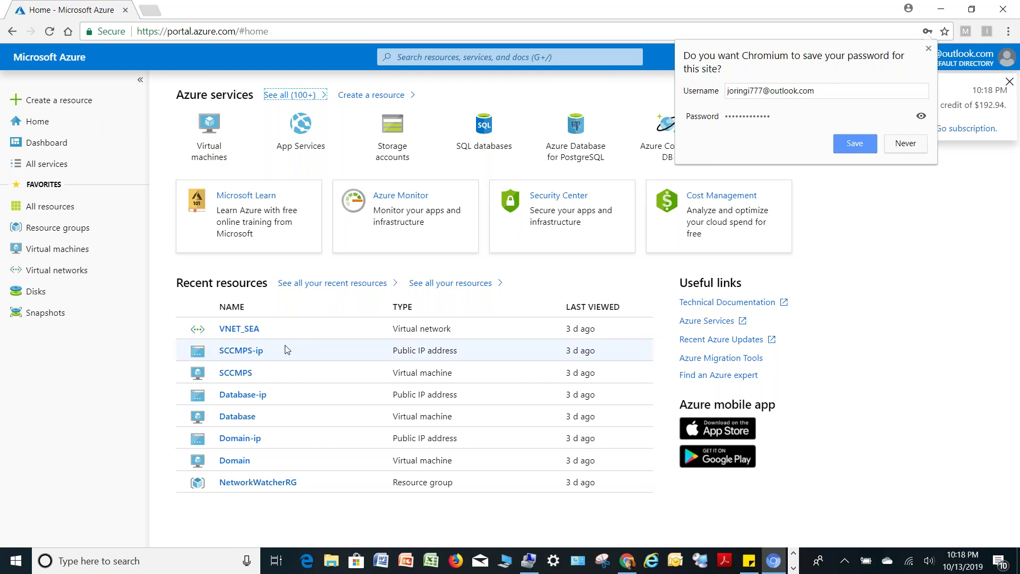
Go from Virtual networks to the Virtual machines list showing Database, Domain and SCCMPS.
{"action": "left_click", "coordinate": [70, 271]}
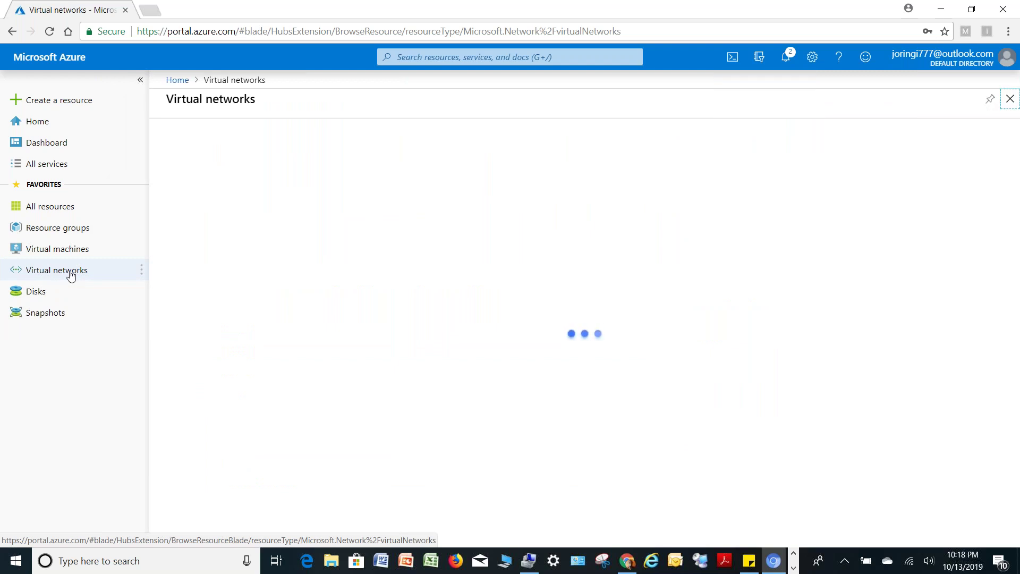
{"action": "left_click_drag", "start_coordinate": [64, 248], "coordinate": [79, 251]}
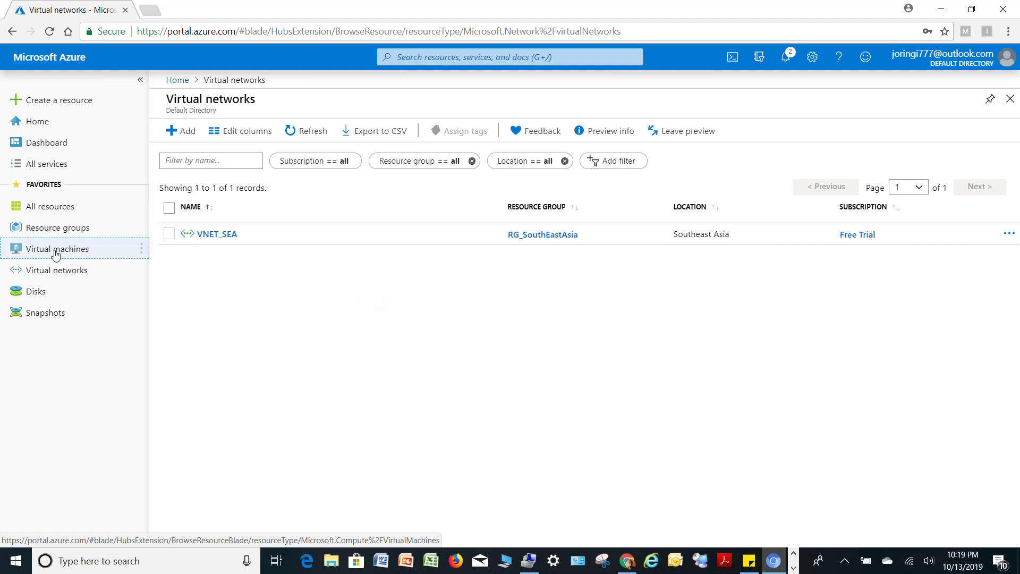
{"action": "left_click", "coordinate": [39, 249]}
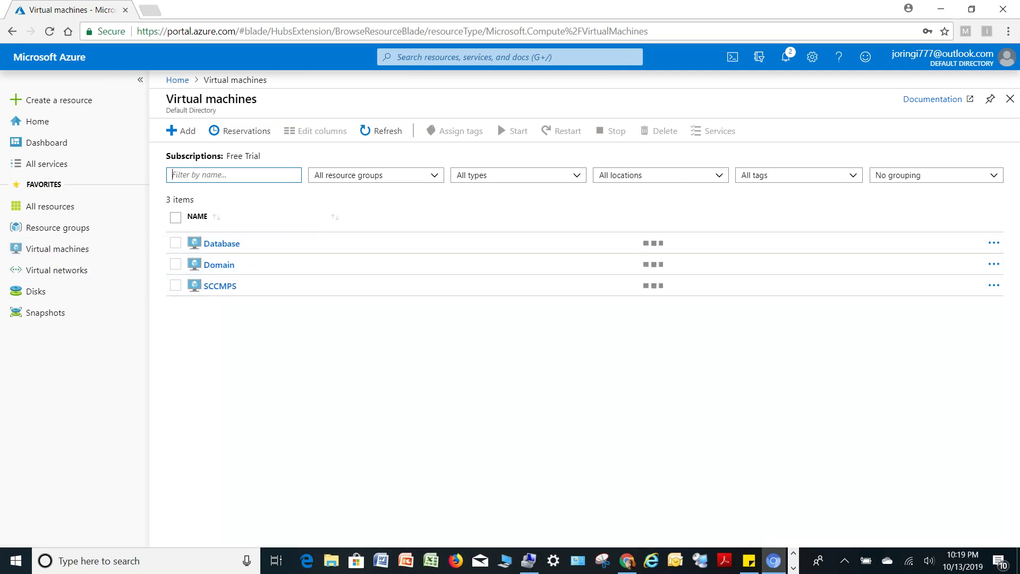
Select all three stopped VMs, attempt Restart and Start, then reselect all of them.
{"action": "left_click", "coordinate": [175, 217]}
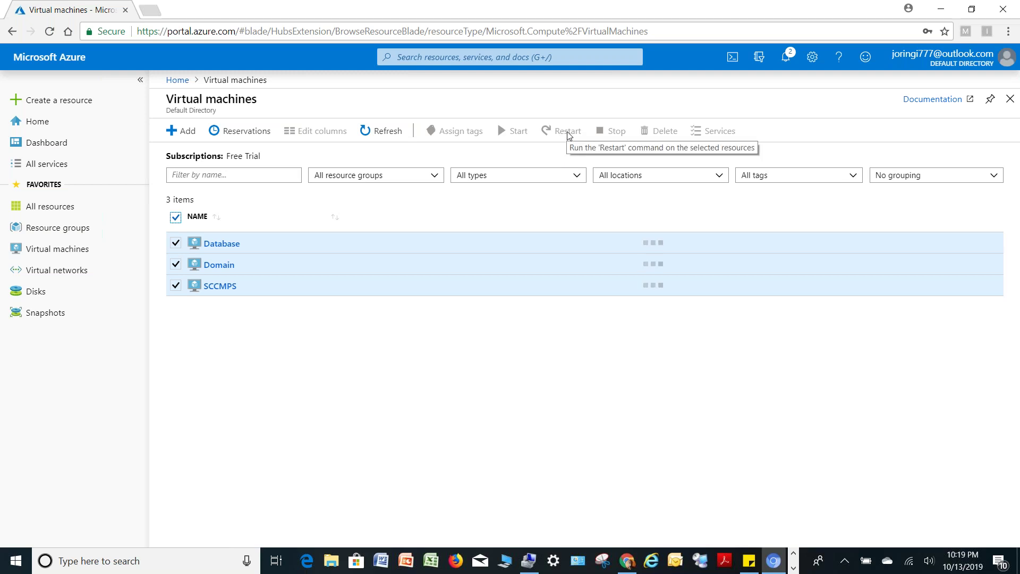
{"action": "left_click", "coordinate": [568, 135]}
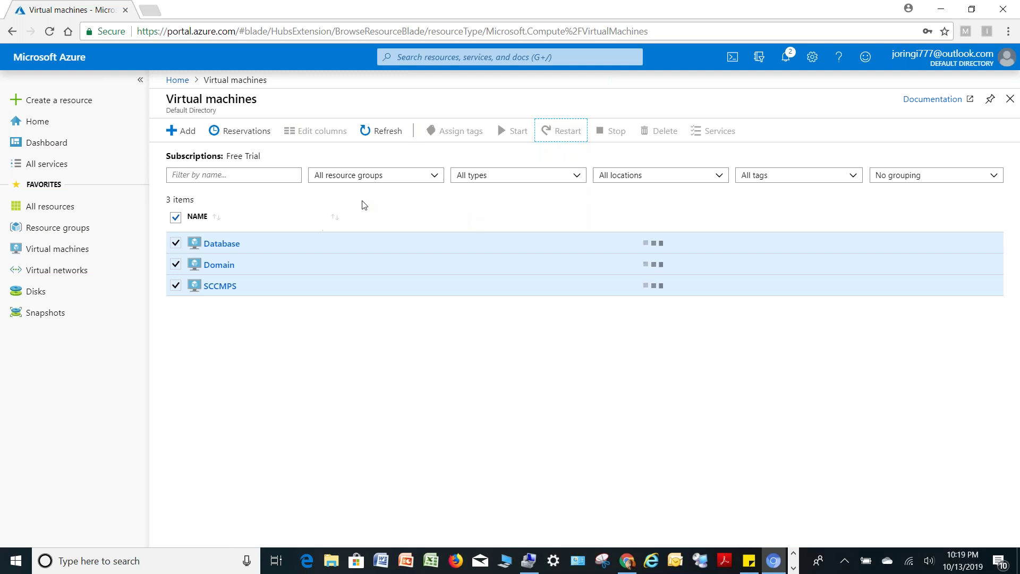
{"action": "left_click", "coordinate": [519, 136]}
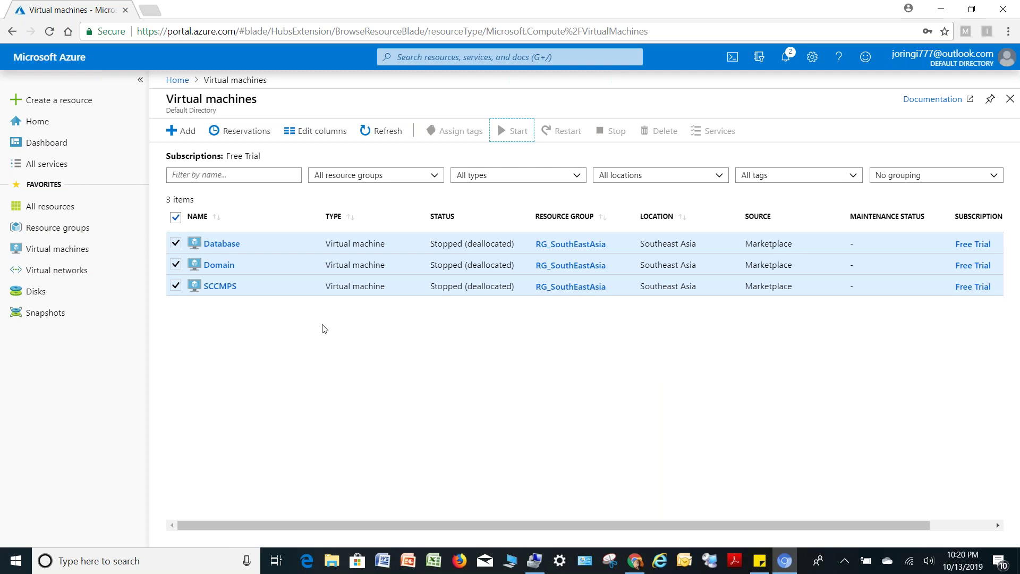
{"action": "left_click", "coordinate": [175, 217]}
{"action": "left_click", "coordinate": [176, 218]}
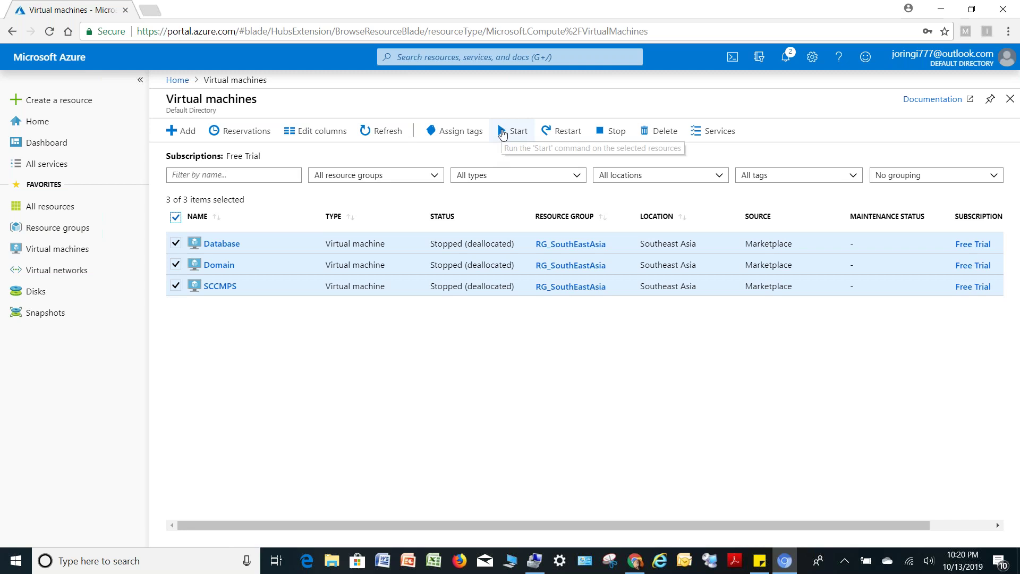
{"action": "left_click", "coordinate": [502, 132]}
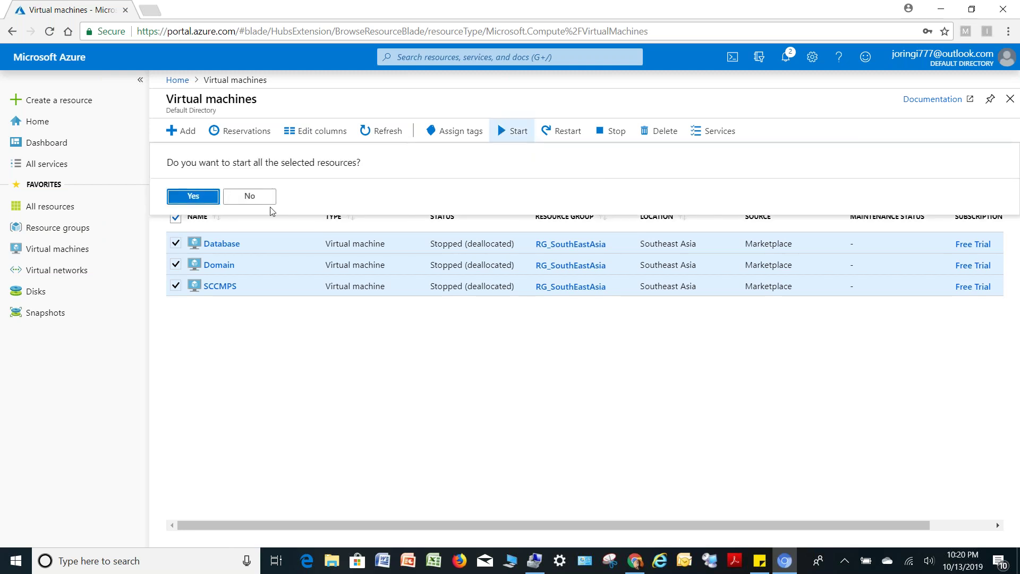
{"action": "left_click", "coordinate": [193, 197]}
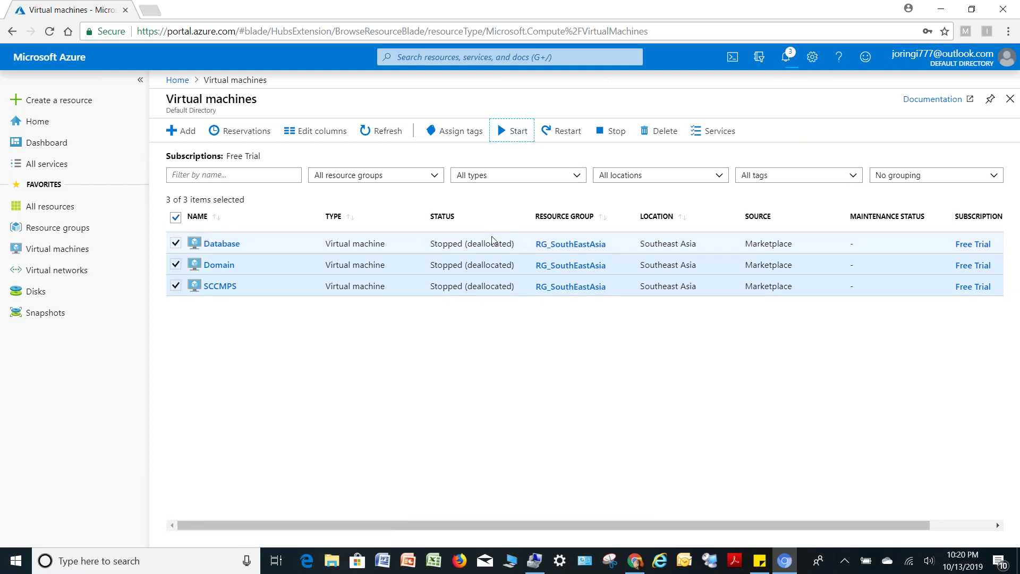
{"action": "left_click", "coordinate": [374, 135]}
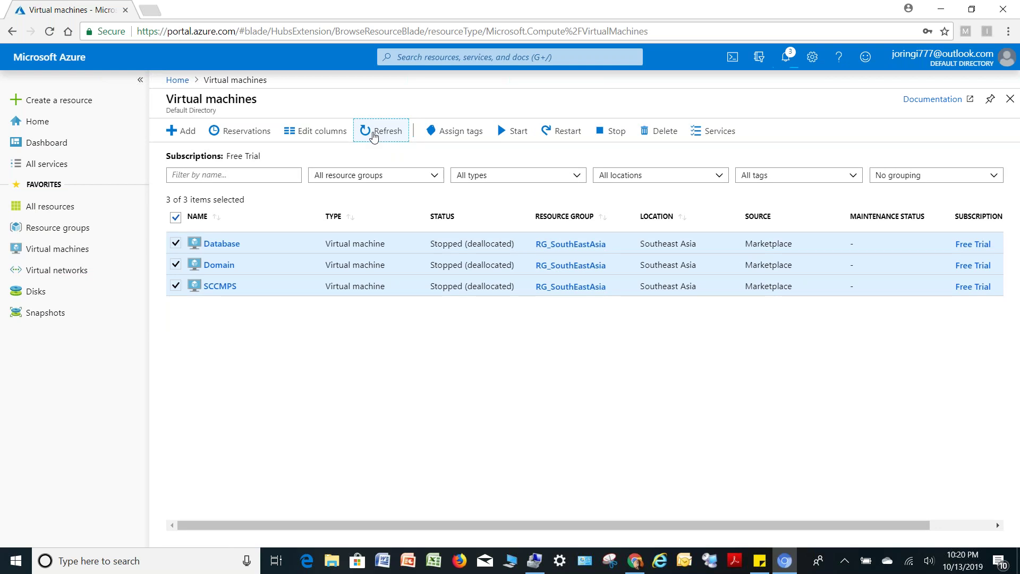
{"action": "left_click", "coordinate": [374, 135]}
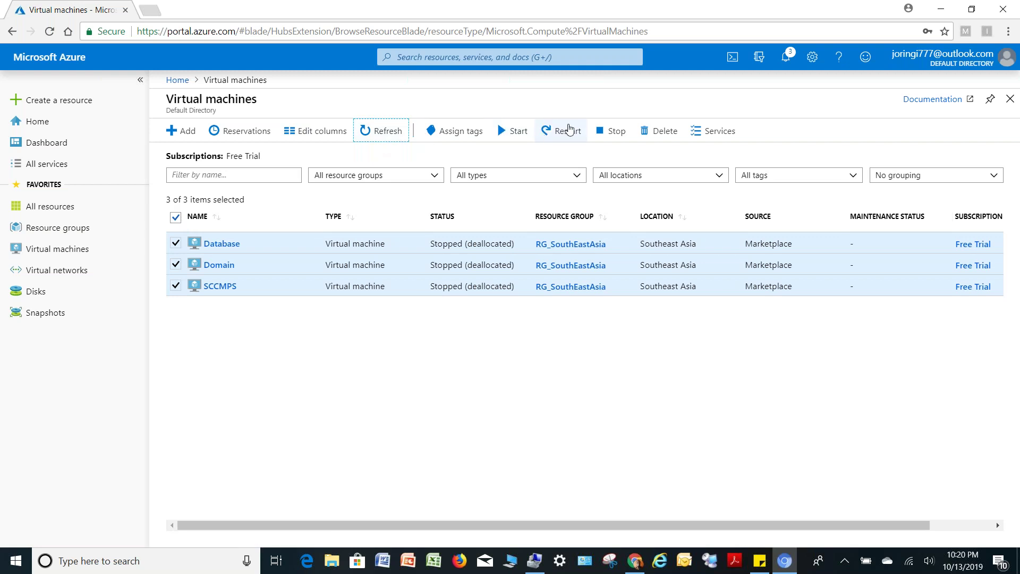
{"action": "left_click", "coordinate": [359, 136]}
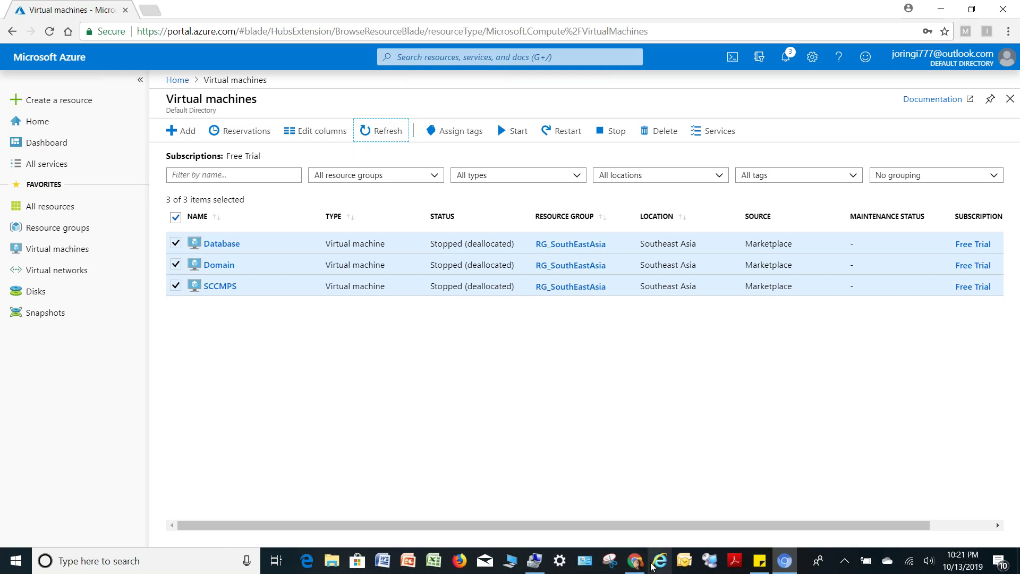
{"action": "left_click", "coordinate": [715, 563]}
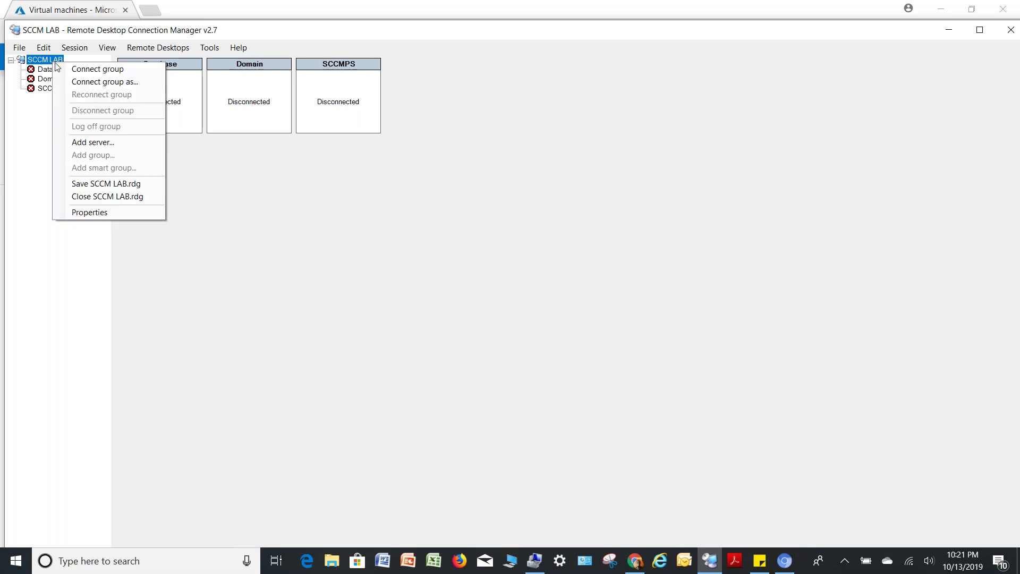
Connect the SCCM LAB group and accept the Database certificate warning without asking again.
{"action": "left_click", "coordinate": [105, 68]}
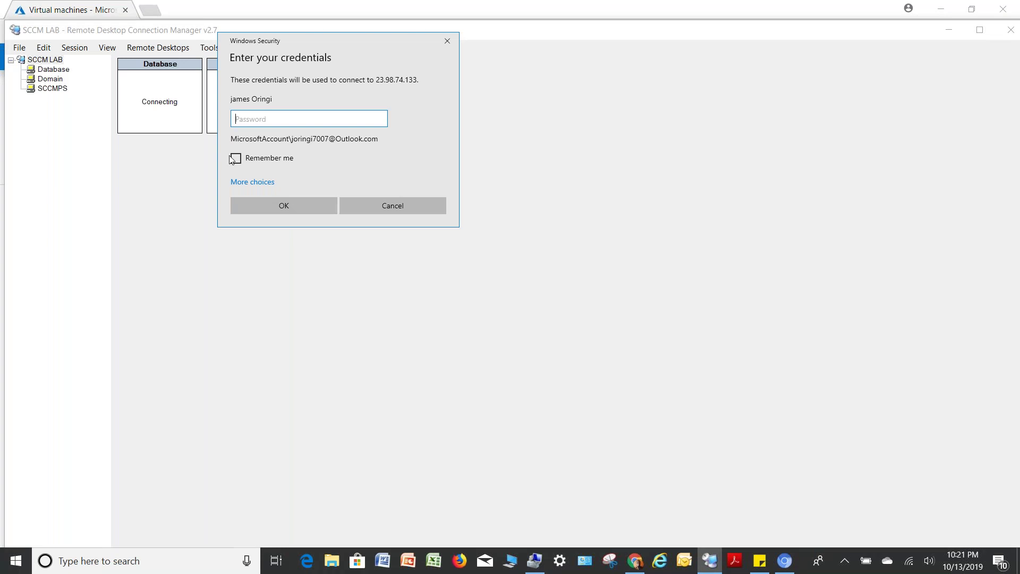
{"action": "left_click", "coordinate": [364, 205]}
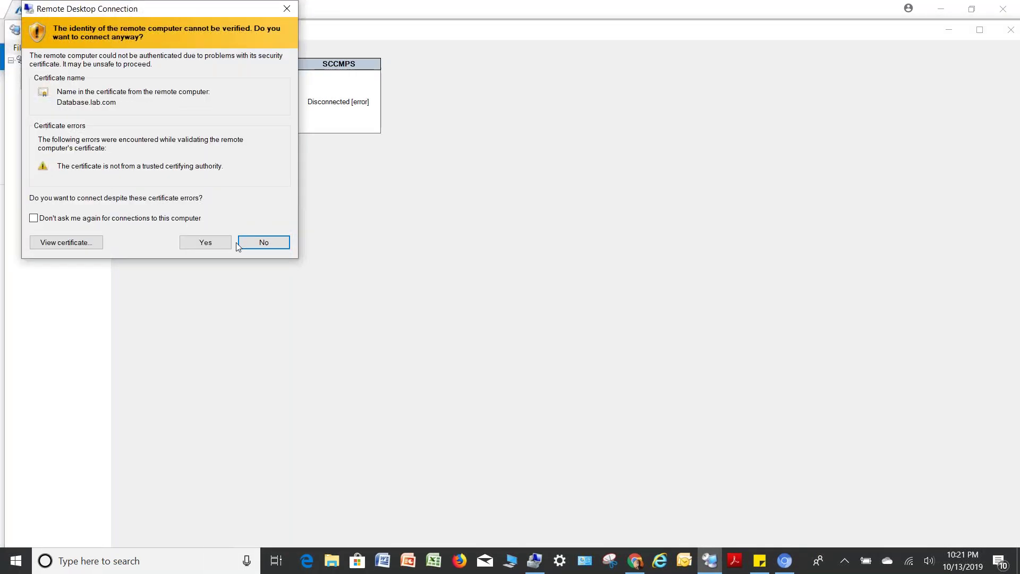
{"action": "left_click", "coordinate": [256, 245]}
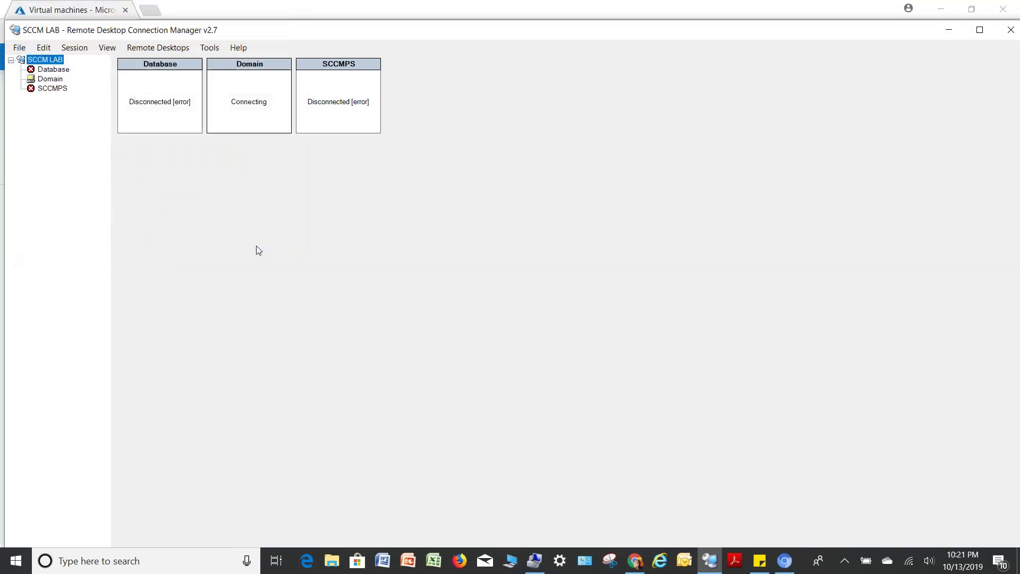
{"action": "right_click", "coordinate": [55, 63]}
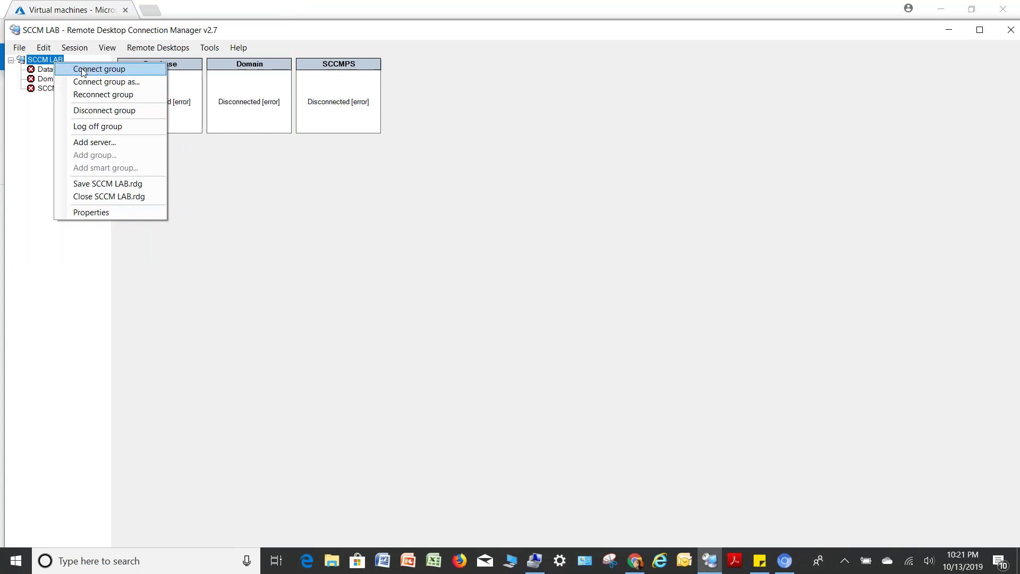
{"action": "left_click", "coordinate": [82, 70]}
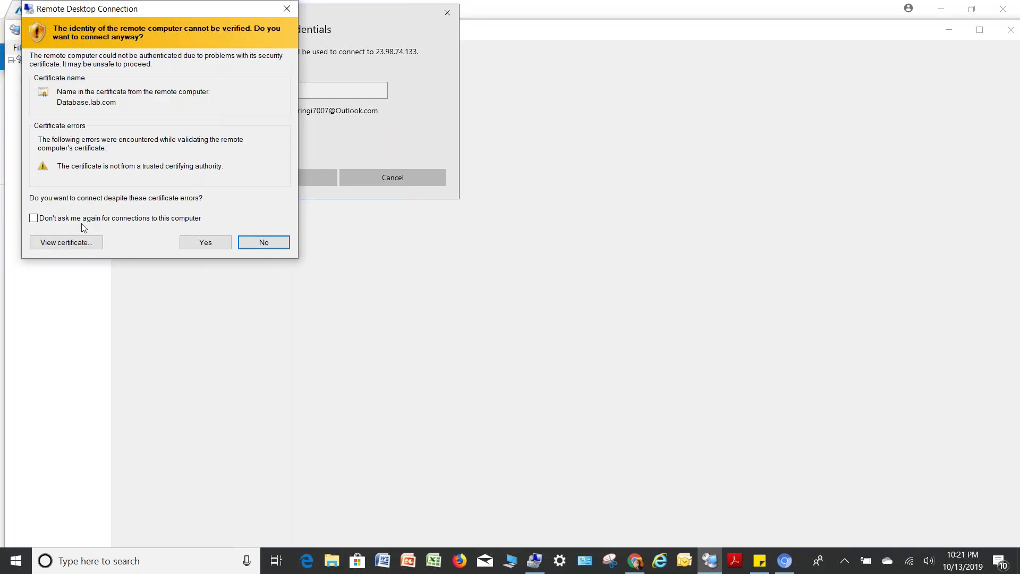
{"action": "left_click", "coordinate": [86, 219]}
{"action": "left_click", "coordinate": [179, 243]}
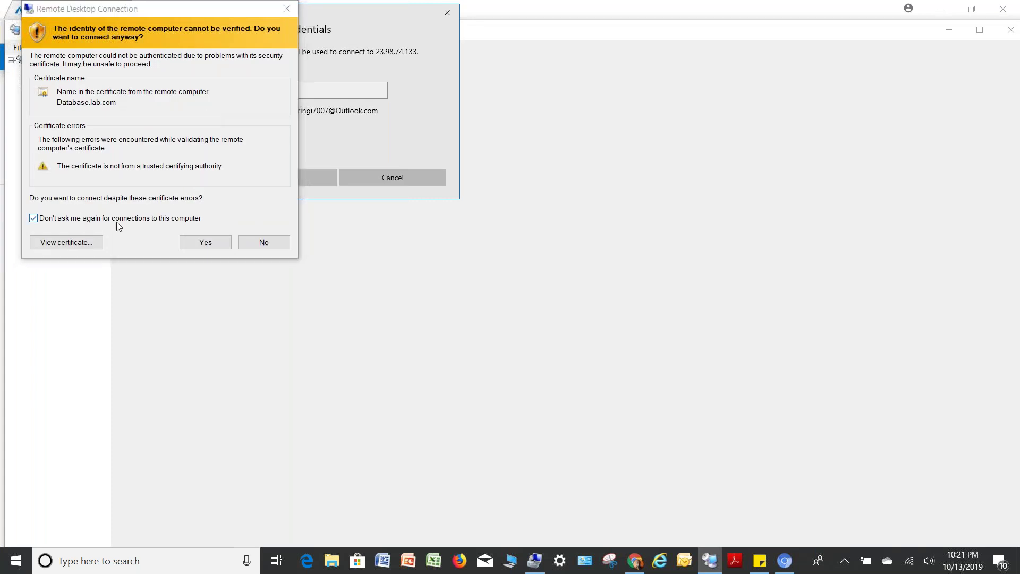
{"action": "left_click", "coordinate": [200, 244]}
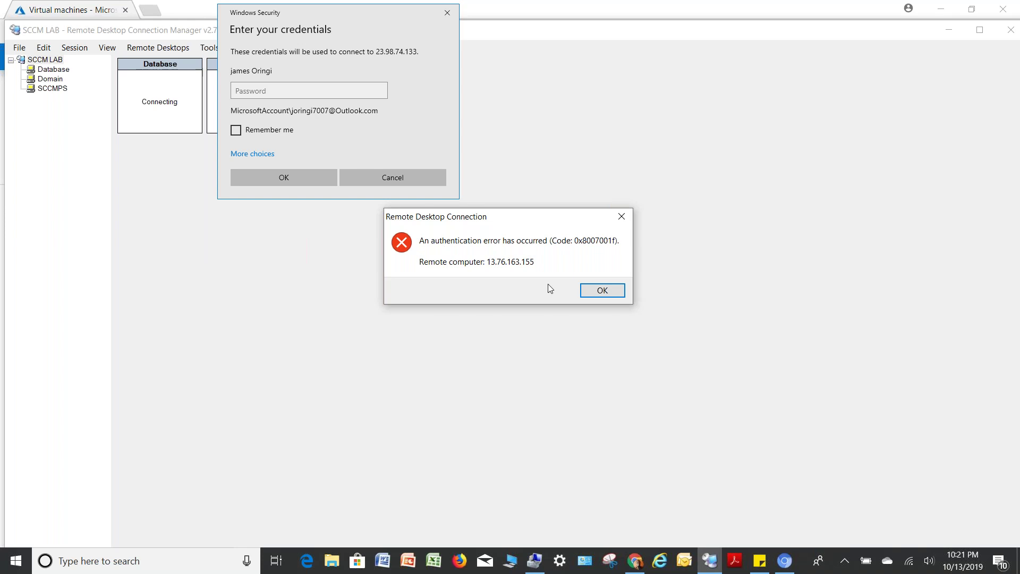
{"action": "left_click", "coordinate": [604, 292]}
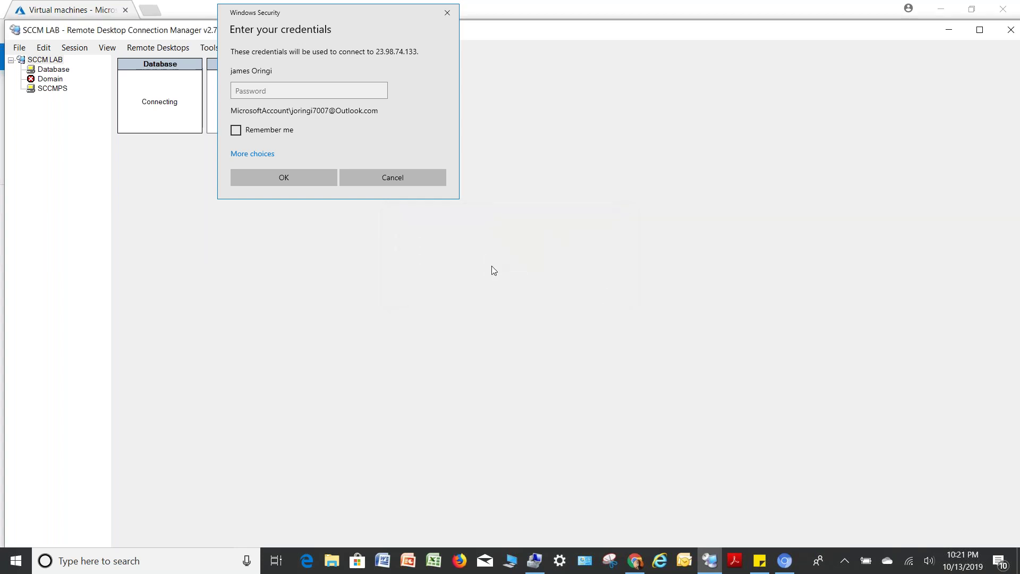
Sign in with a different account's user name and password, ticking Remember me.
{"action": "left_click", "coordinate": [264, 155]}
{"action": "left_click", "coordinate": [349, 92]}
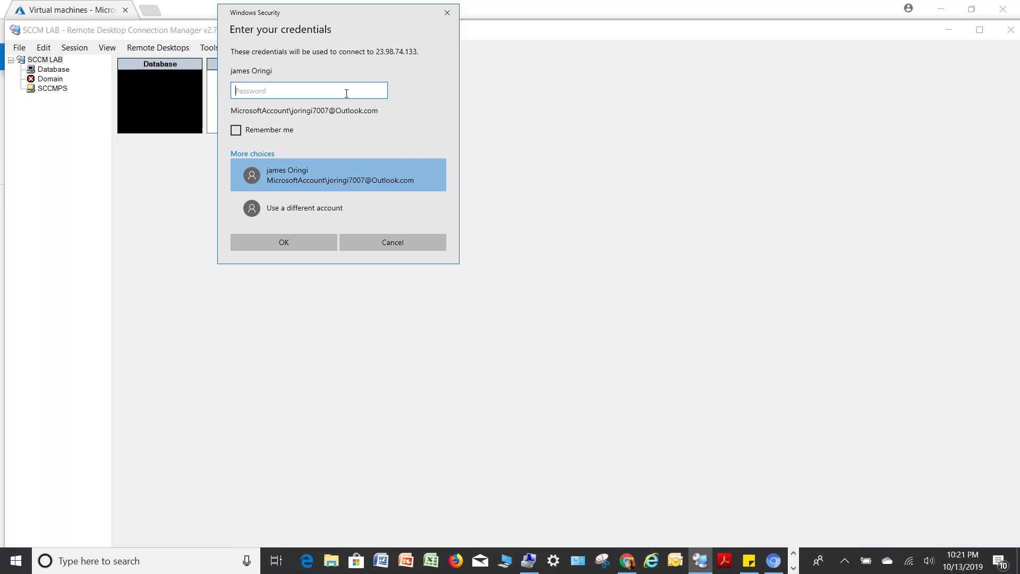
{"action": "left_click", "coordinate": [336, 216]}
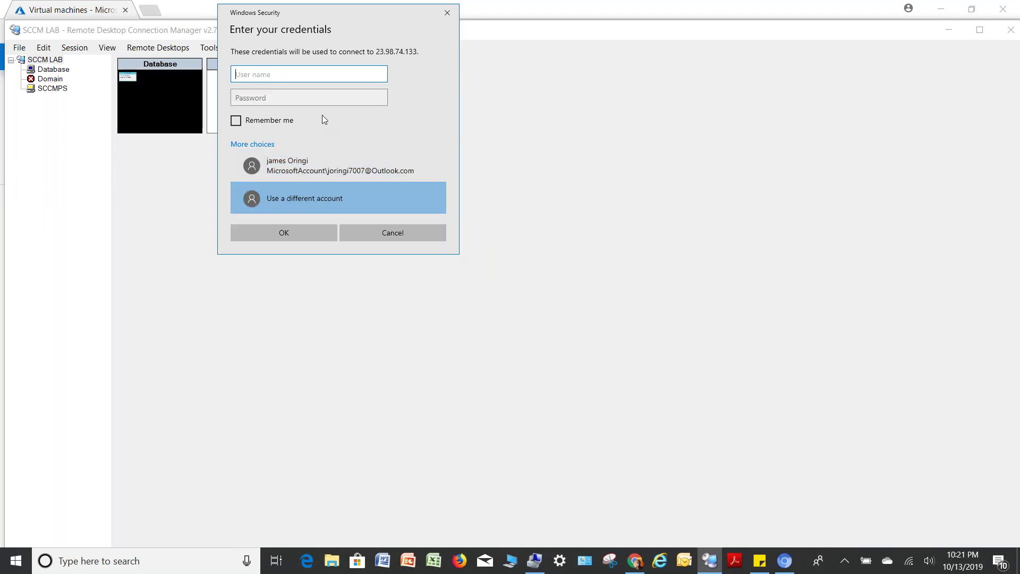
{"action": "type", "text": "j"}
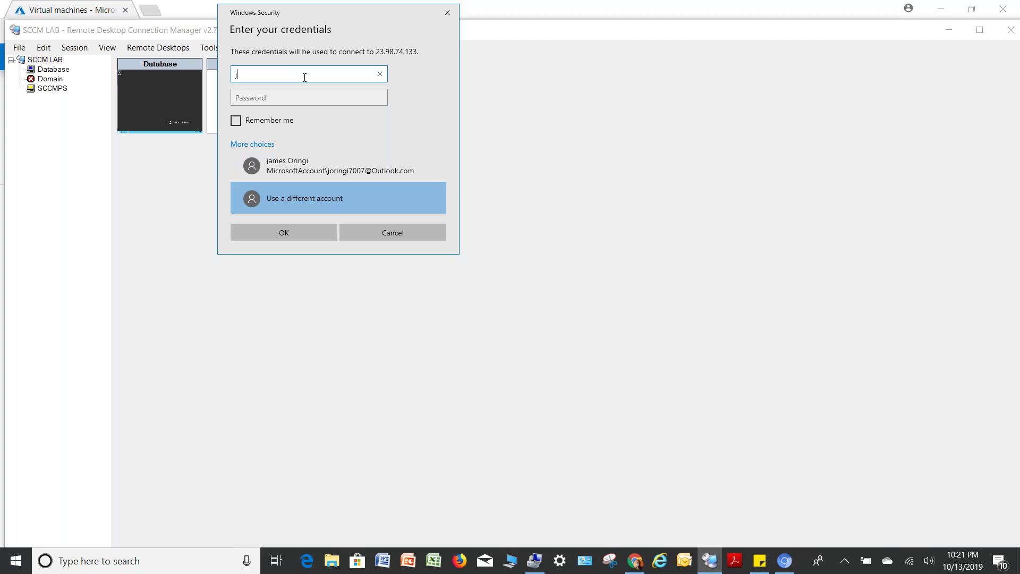
{"action": "type", "text": "ames"}
{"action": "key", "text": "Tab"}
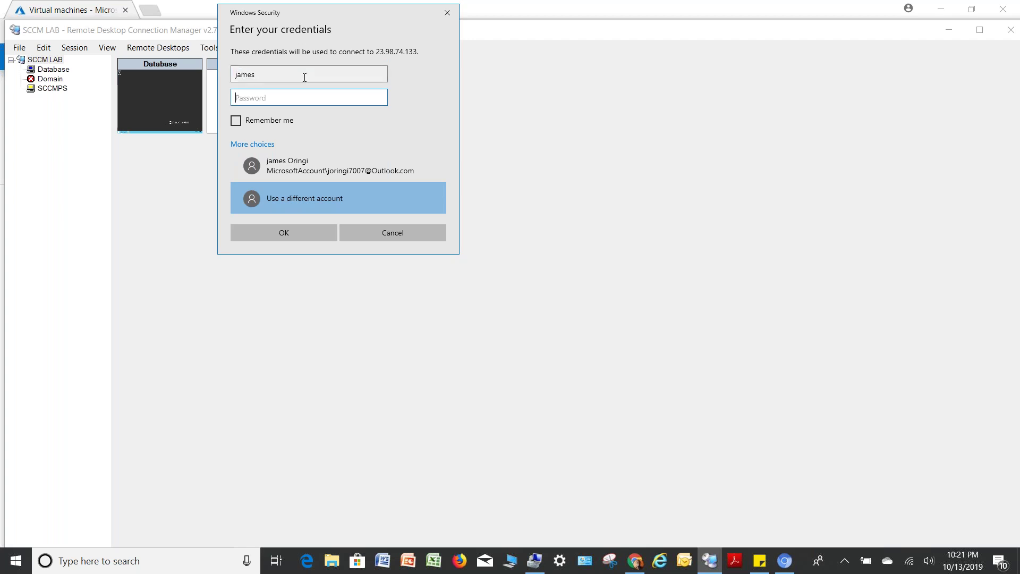
{"action": "type", "text": "••••••"}
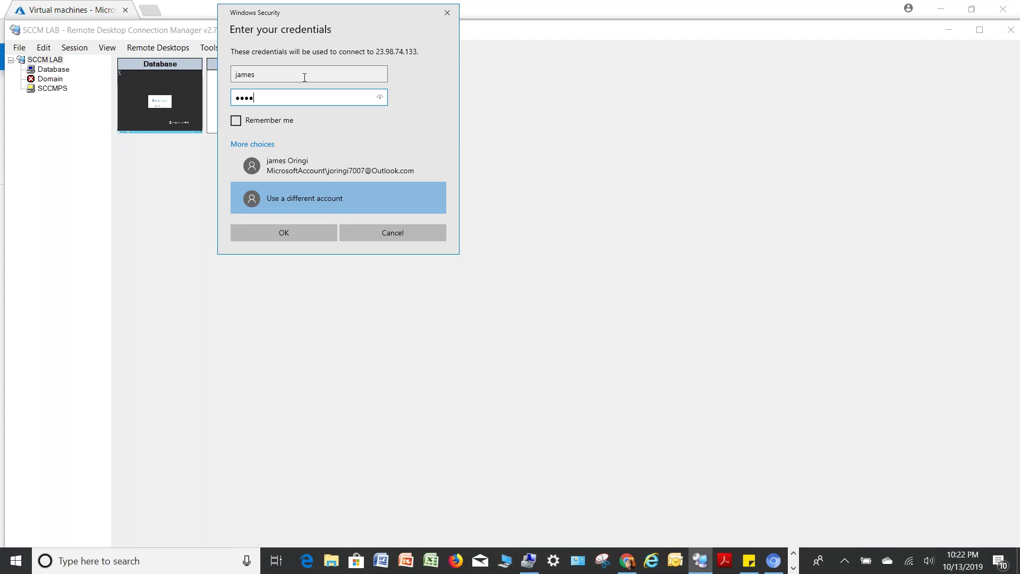
{"action": "type", "text": "••"}
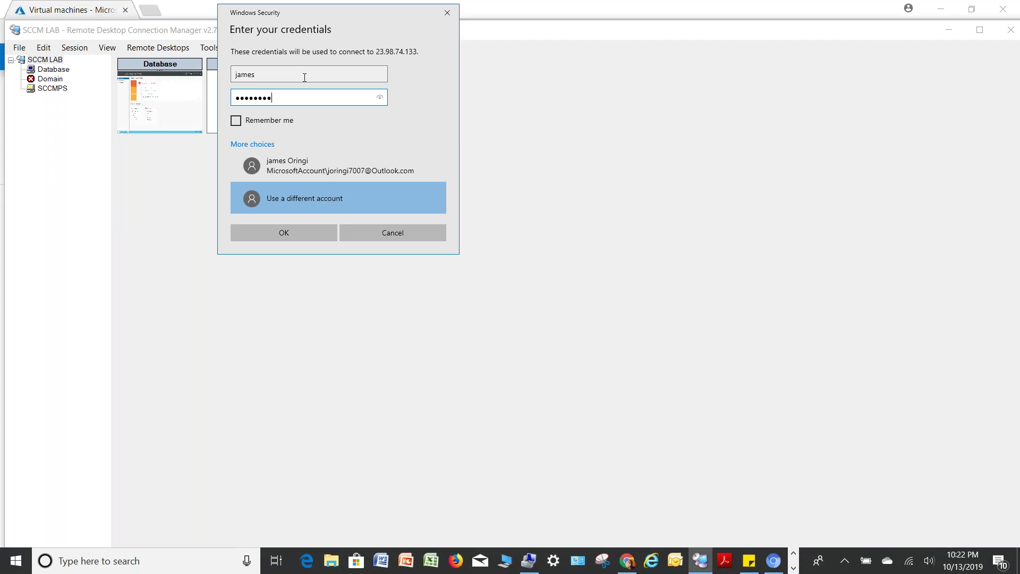
{"action": "type", "text": "•••••"}
{"action": "left_click", "coordinate": [236, 120]}
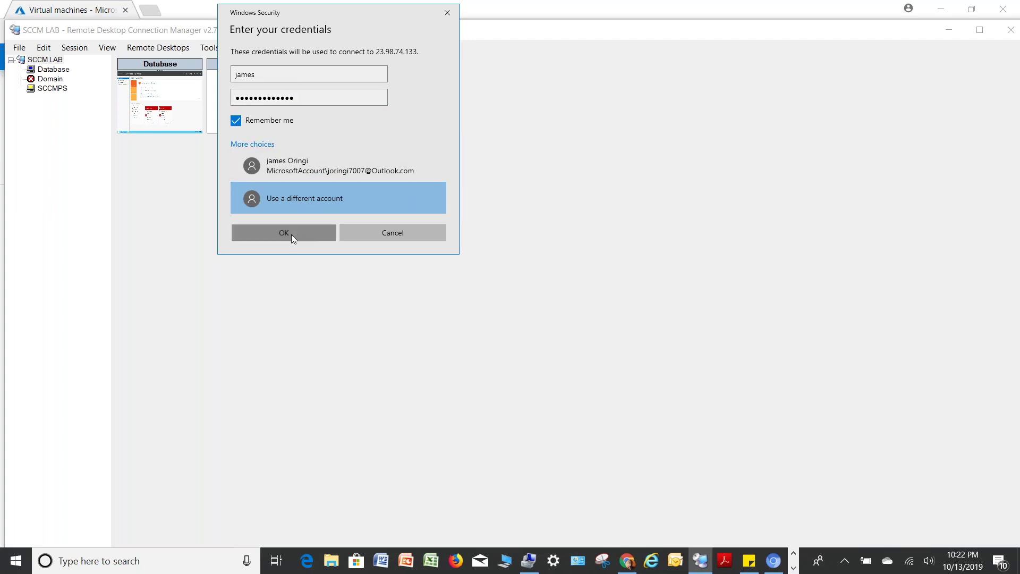
{"action": "left_click", "coordinate": [290, 233]}
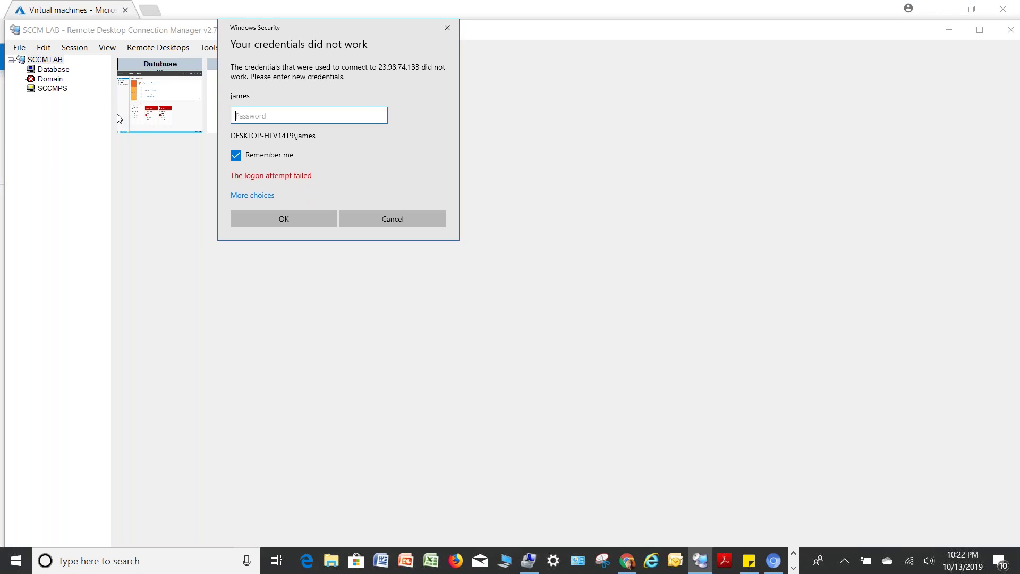
{"action": "type", "text": "••••••••••••"}
Resubmit the password and accept the SCCMPS certificate, then select the Domain session.
{"action": "left_click", "coordinate": [277, 218]}
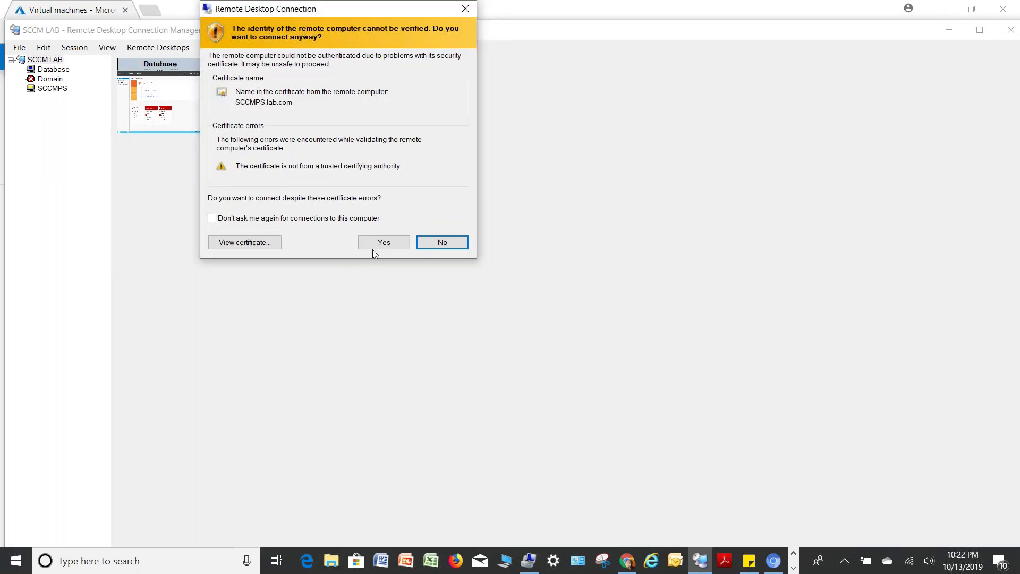
{"action": "left_click", "coordinate": [378, 244]}
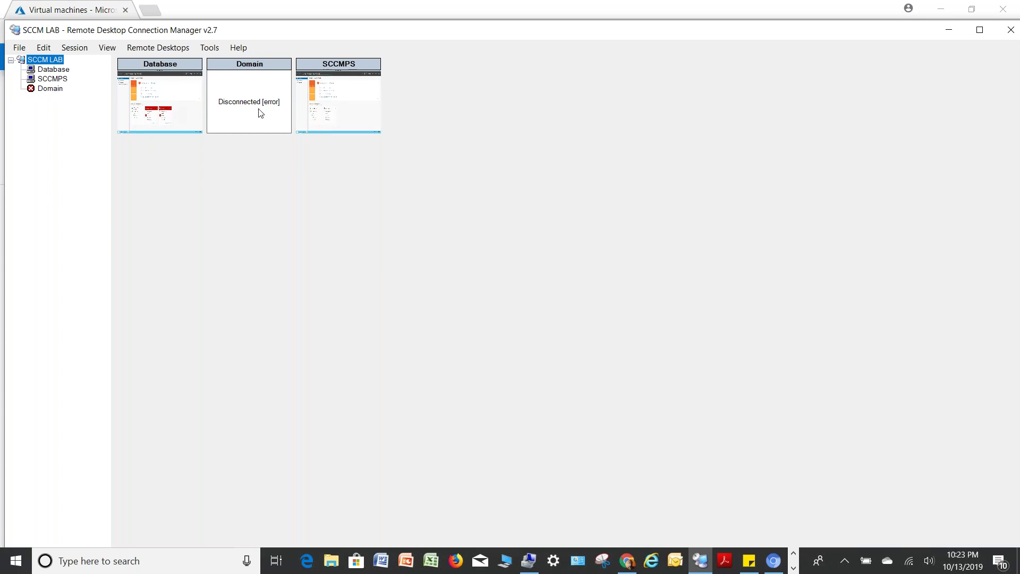
{"action": "left_click", "coordinate": [238, 67]}
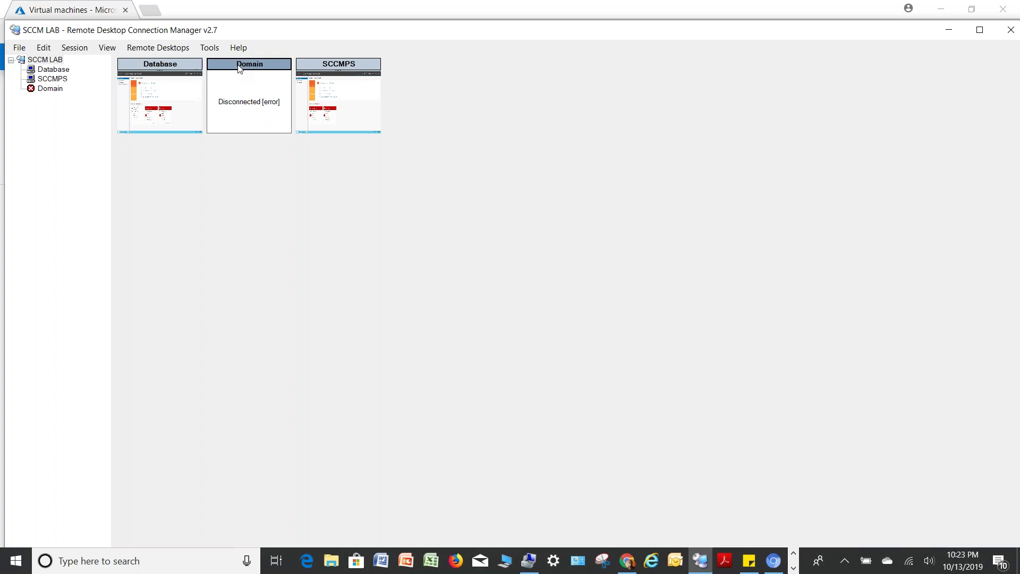
Open the Domain session and enter the lab.com domain user under a different account.
{"action": "double_click", "coordinate": [238, 67]}
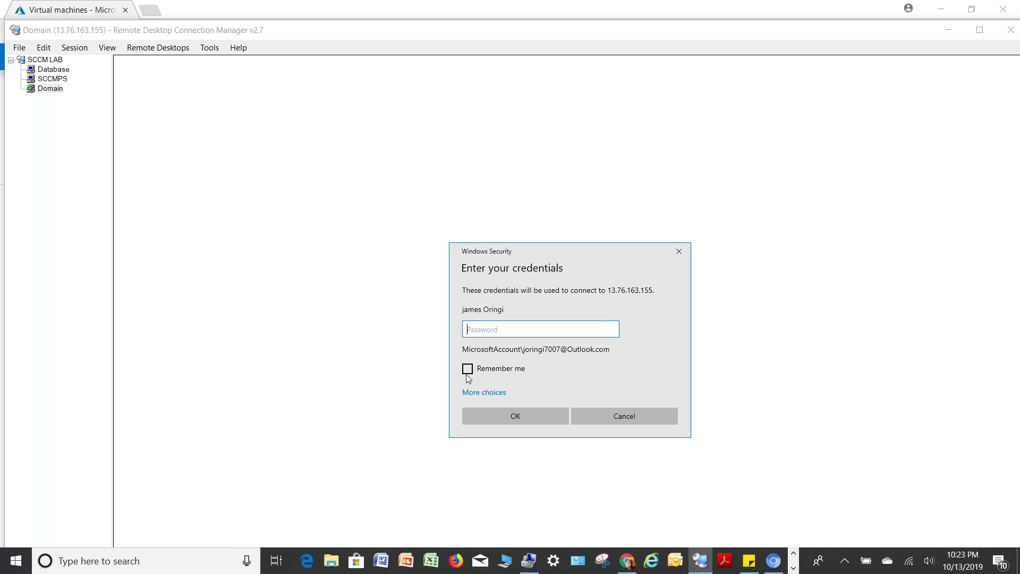
{"action": "left_click", "coordinate": [474, 393]}
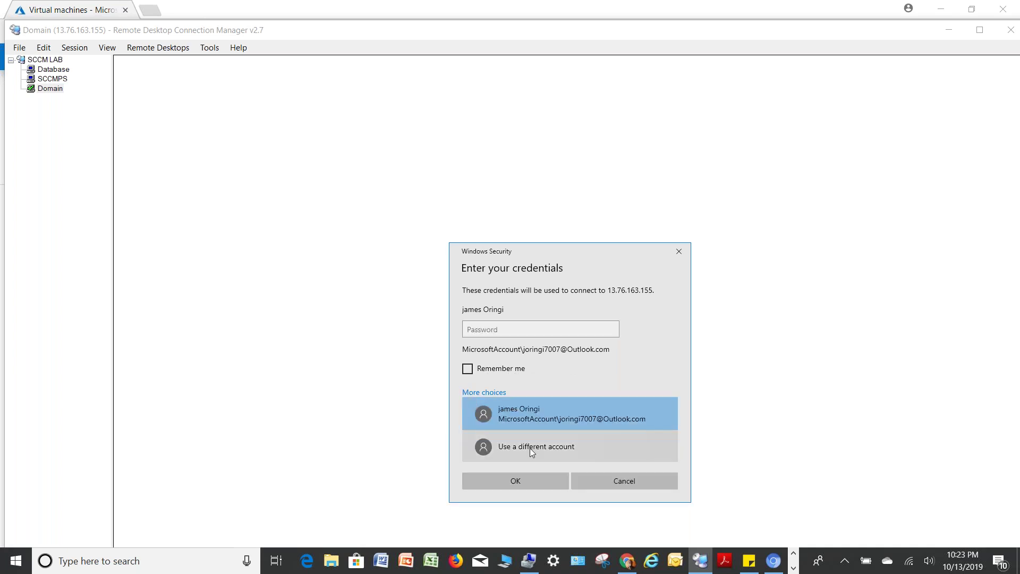
{"action": "left_click", "coordinate": [530, 447]}
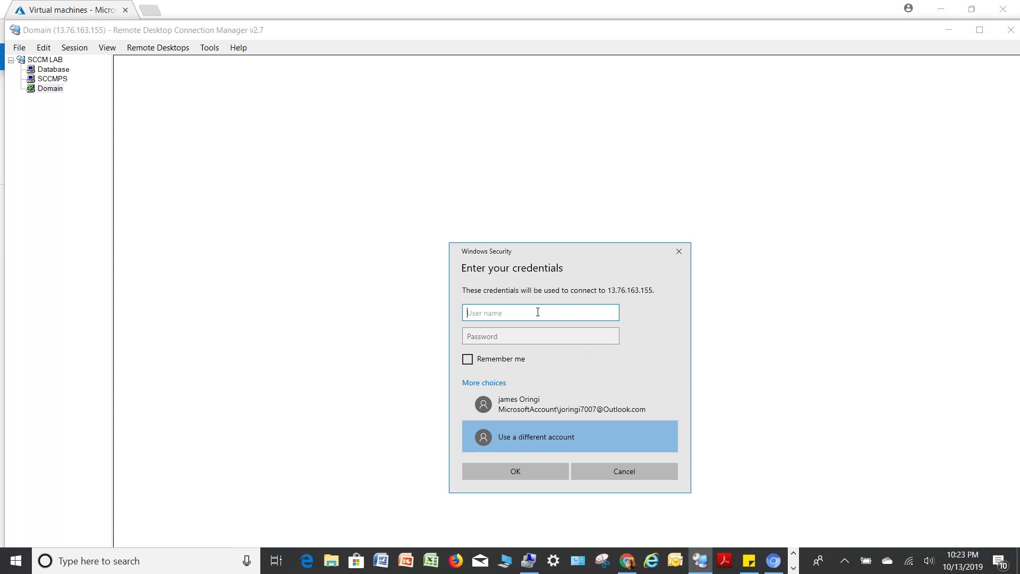
{"action": "type", "text": "j"}
{"action": "type", "text": "ab"}
{"action": "key", "text": "BackSpace"}
{"action": "key", "text": "BackSpace"}
{"action": "key", "text": "BackSpace"}
{"action": "type", "text": "lab.com/james"}
Fix the user name to use a backslash, enter the password, tick Remember me, and connect.
{"action": "left_click", "coordinate": [521, 335]}
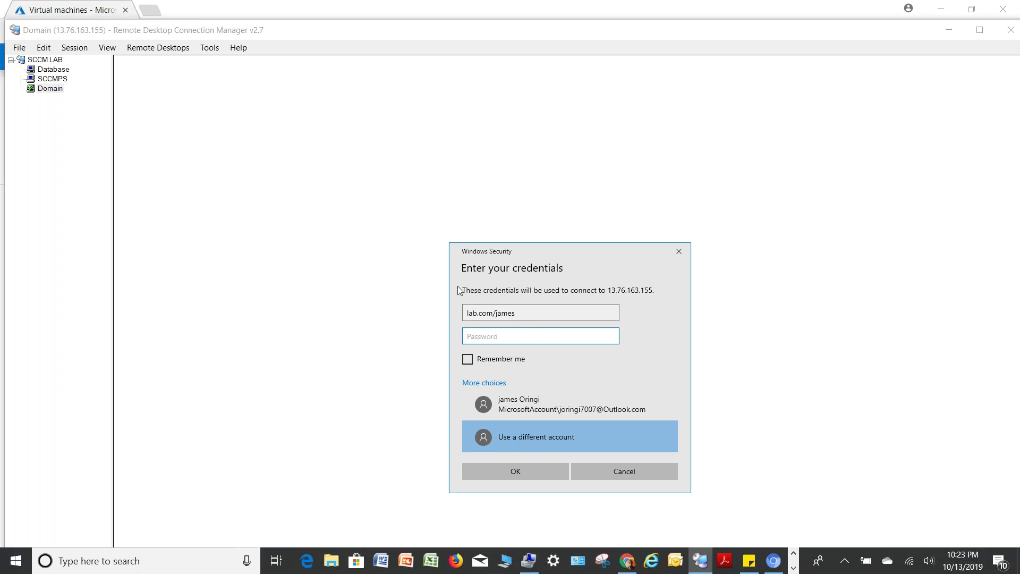
{"action": "left_click", "coordinate": [497, 313]}
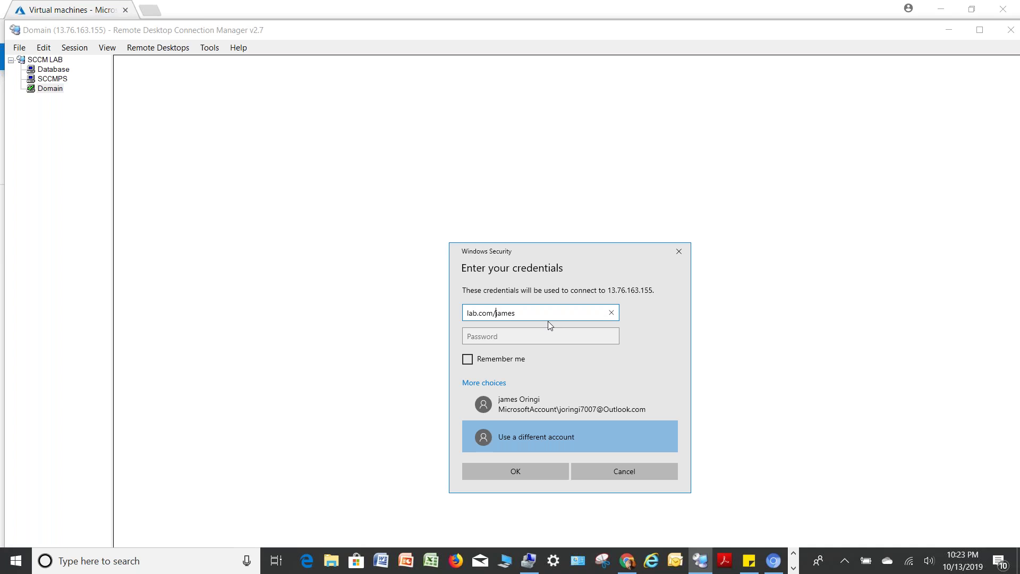
{"action": "key", "text": "BackSpace"}
{"action": "type", "text": "\\"}
{"action": "left_click", "coordinate": [535, 337]}
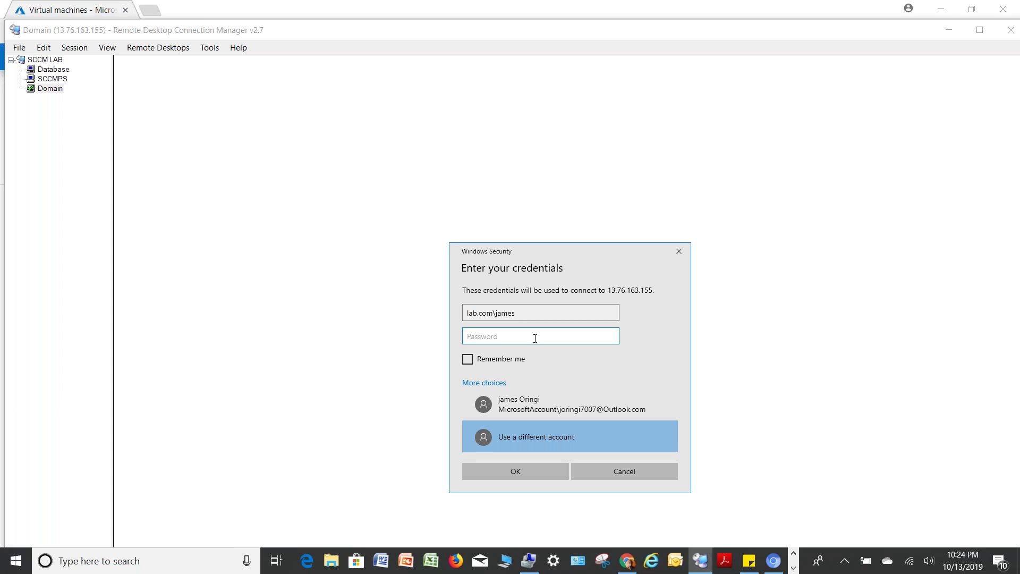
{"action": "type", "text": "•••••••••••••"}
{"action": "left_click", "coordinate": [466, 359]}
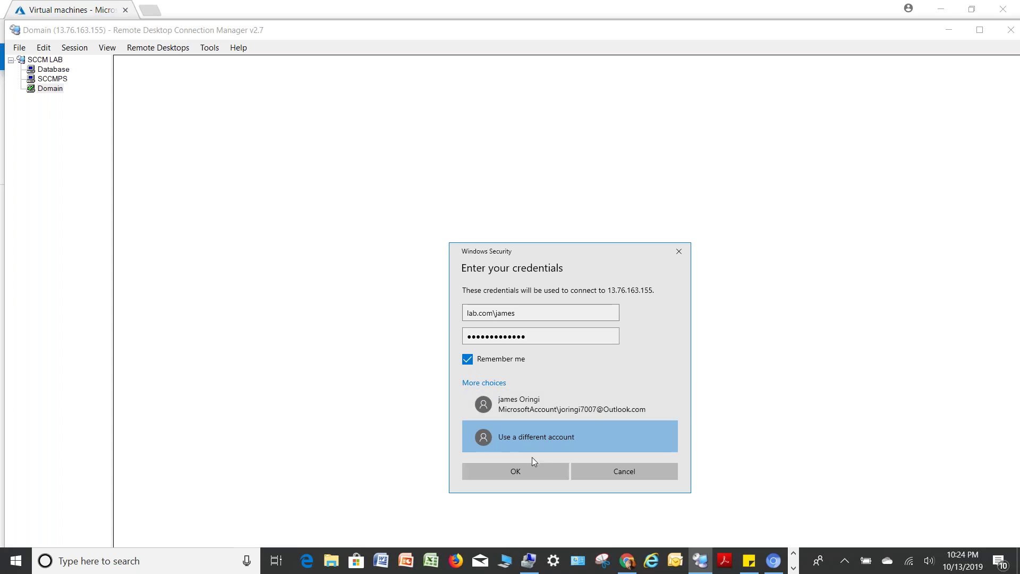
{"action": "left_click", "coordinate": [522, 470]}
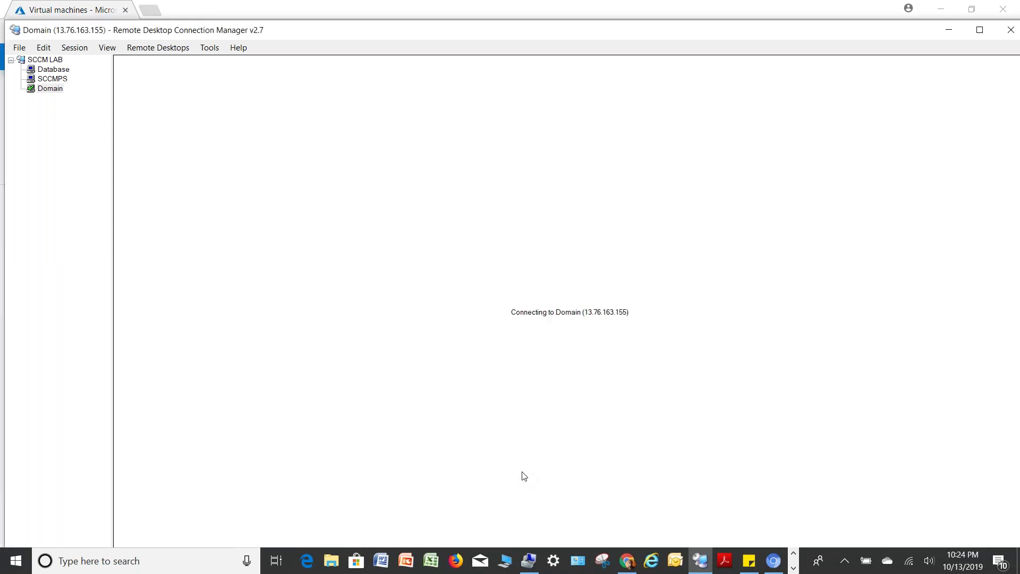
Accept the Domain certificate warning and launch Notepad from the Run prompt.
{"action": "left_click", "coordinate": [617, 425]}
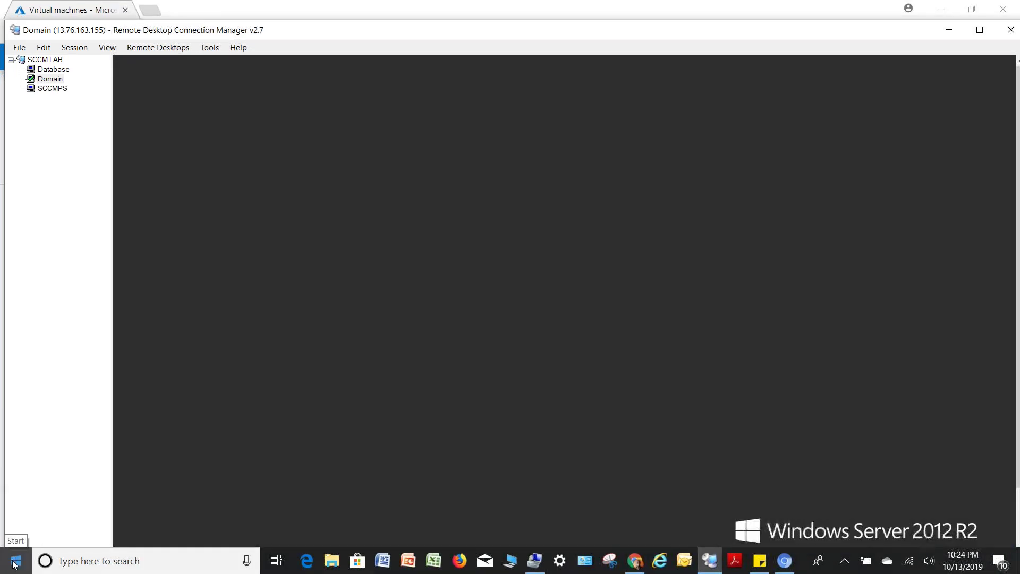
{"action": "right_click", "coordinate": [14, 563]}
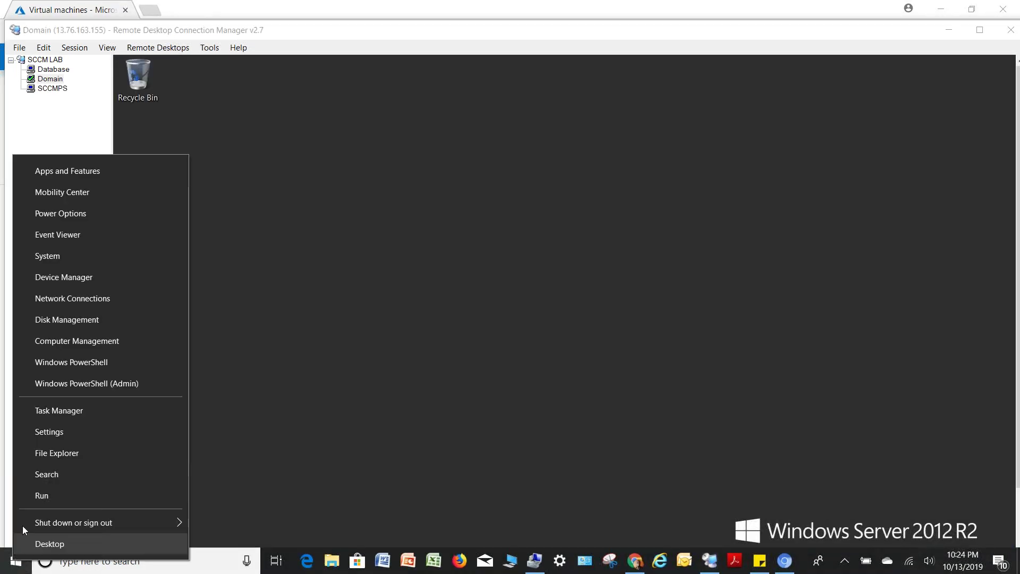
{"action": "left_click", "coordinate": [41, 495]}
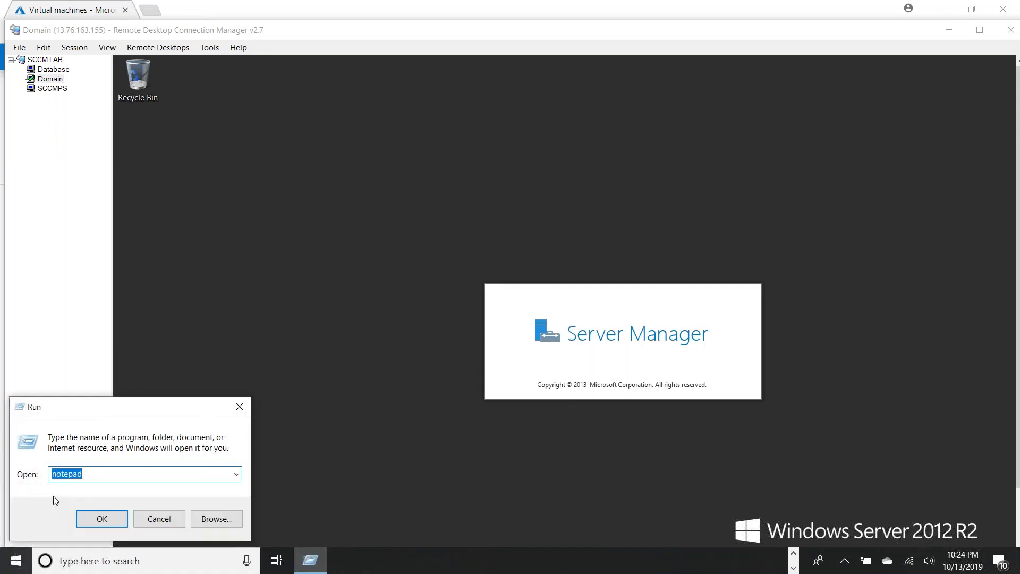
{"action": "key", "text": "Return"}
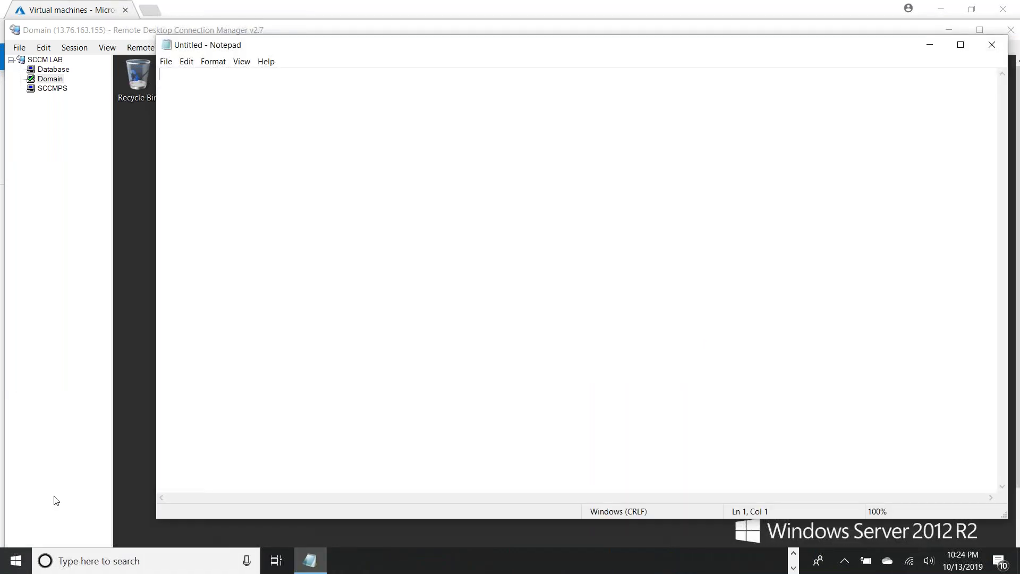
Write '14th Oct Topics :' and '1. Create service account (sccmadmin, sqladmin)' in Notepad.
{"action": "type", "text": "14th Oct Topics "}
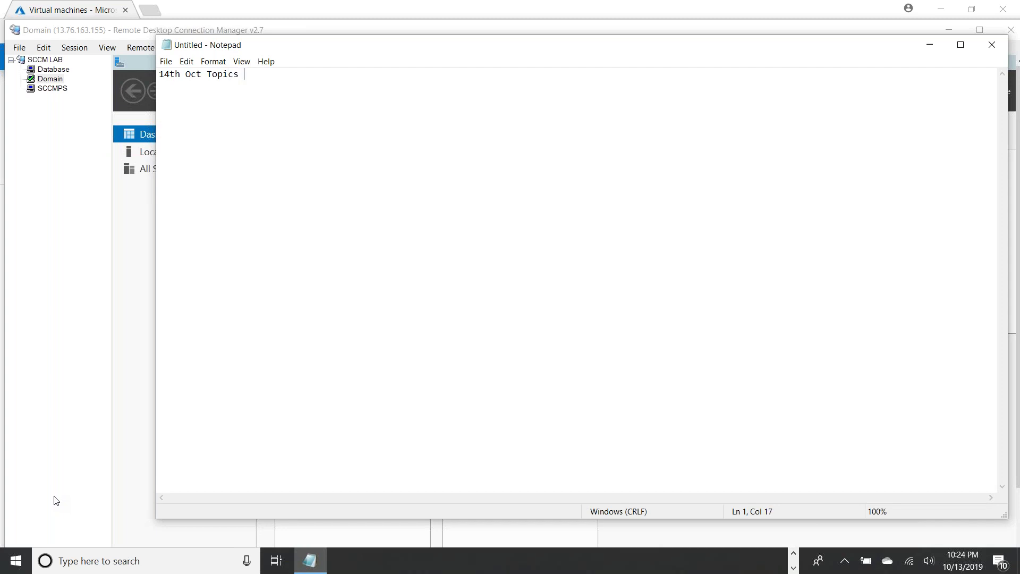
{"action": "type", "text": ":"}
{"action": "key", "text": "Return"}
{"action": "key", "text": "Return"}
{"action": "type", "text": "1."}
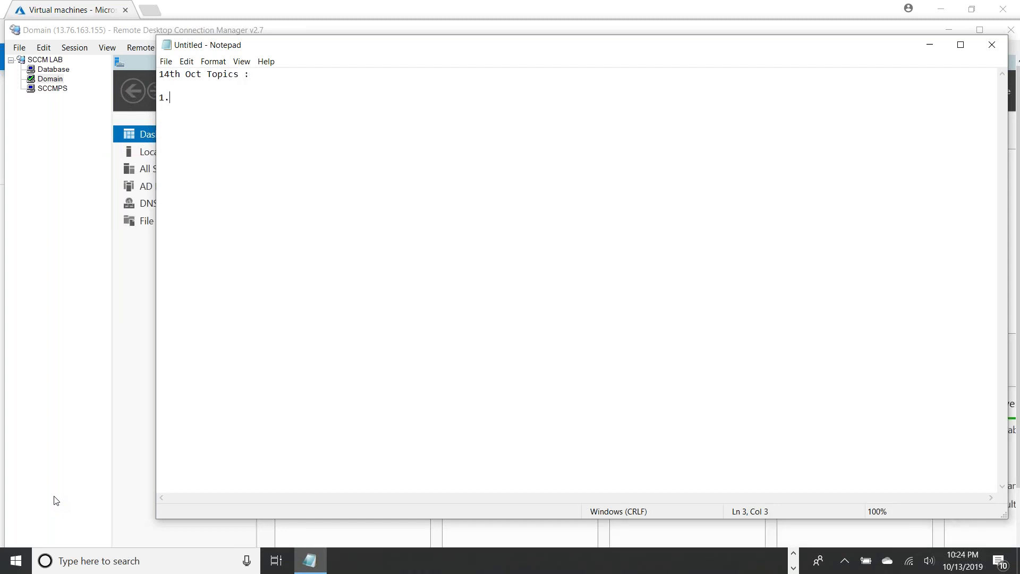
{"action": "type", "text": " Create service account (sccmadmin, s"}
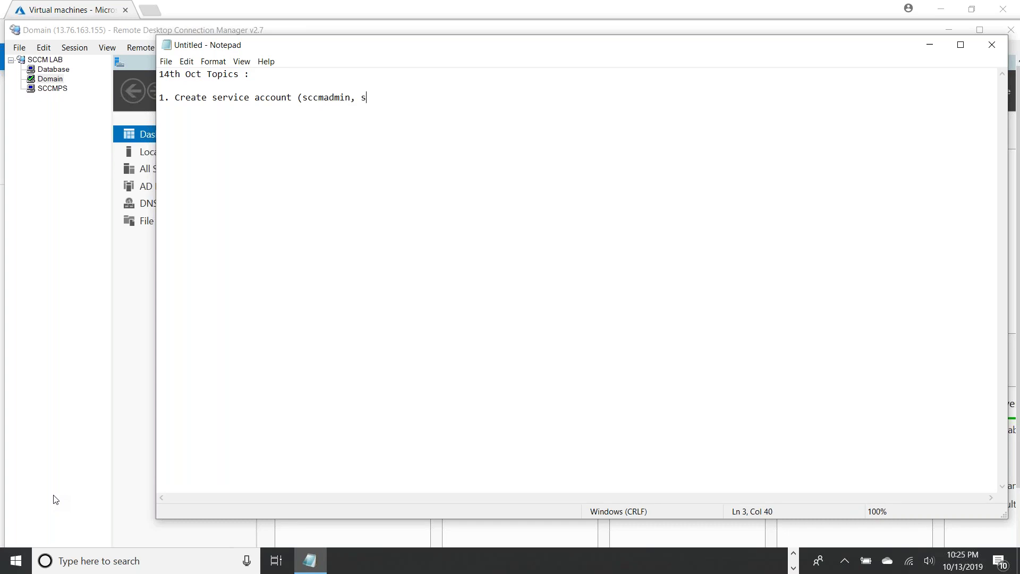
{"action": "type", "text": "qladmin)"}
{"action": "double_click", "coordinate": [326, 97]}
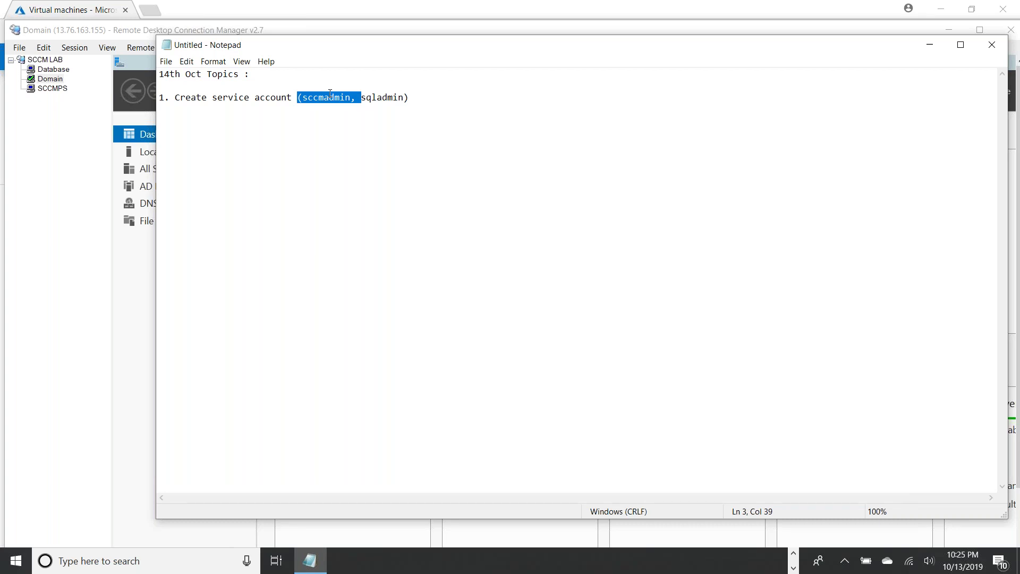
{"action": "double_click", "coordinate": [391, 97]}
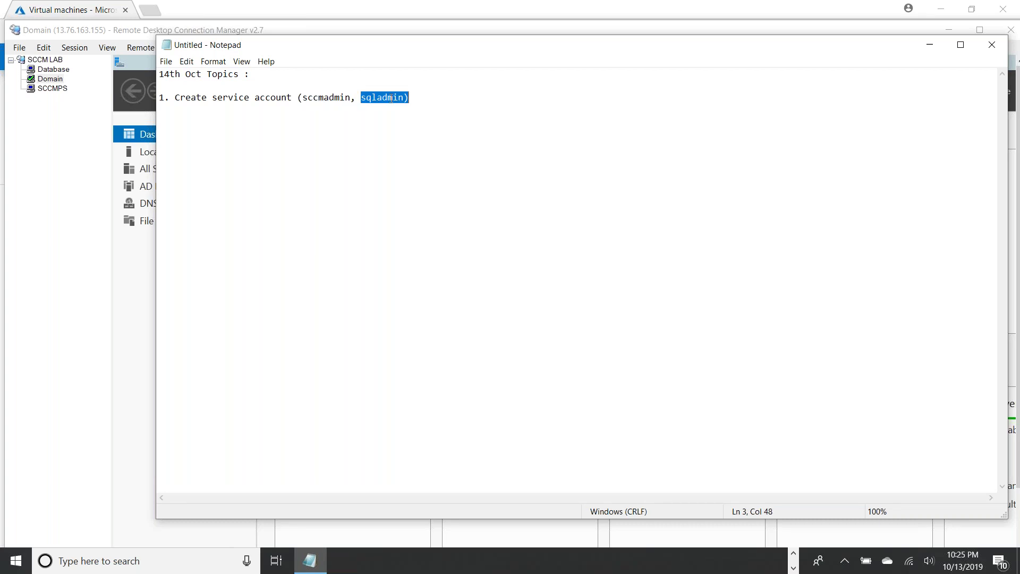
{"action": "left_click", "coordinate": [435, 117]}
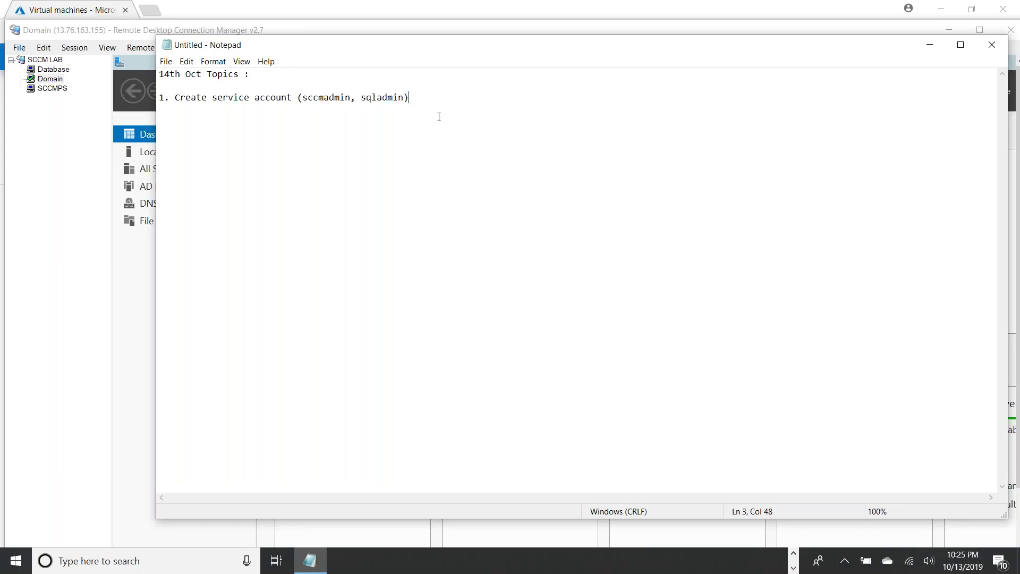
{"action": "left_click", "coordinate": [89, 289]}
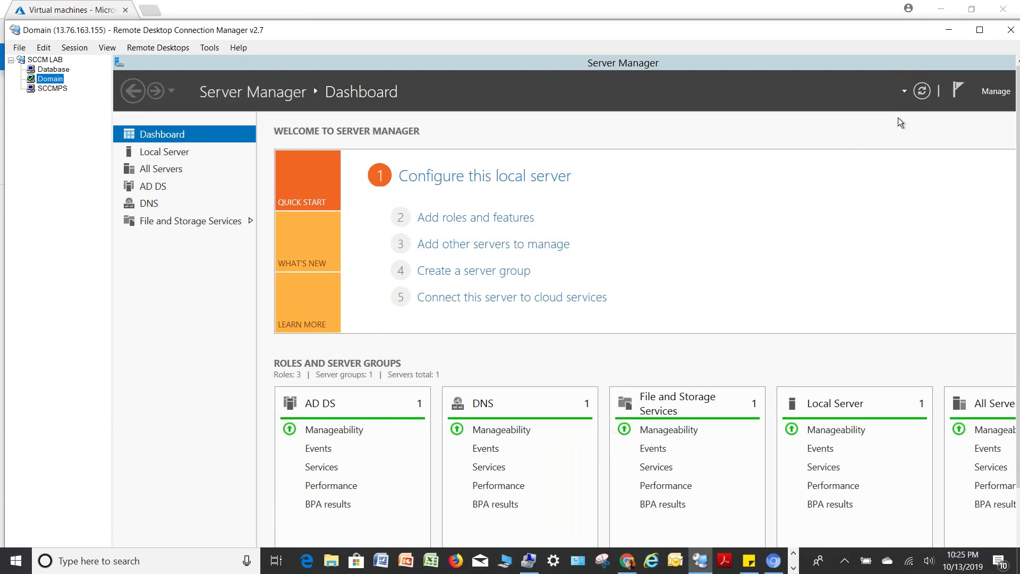
Launch Active Directory Users and Computers from Server Manager's Tools menu, then close Server Manager.
{"action": "double_click", "coordinate": [909, 65]}
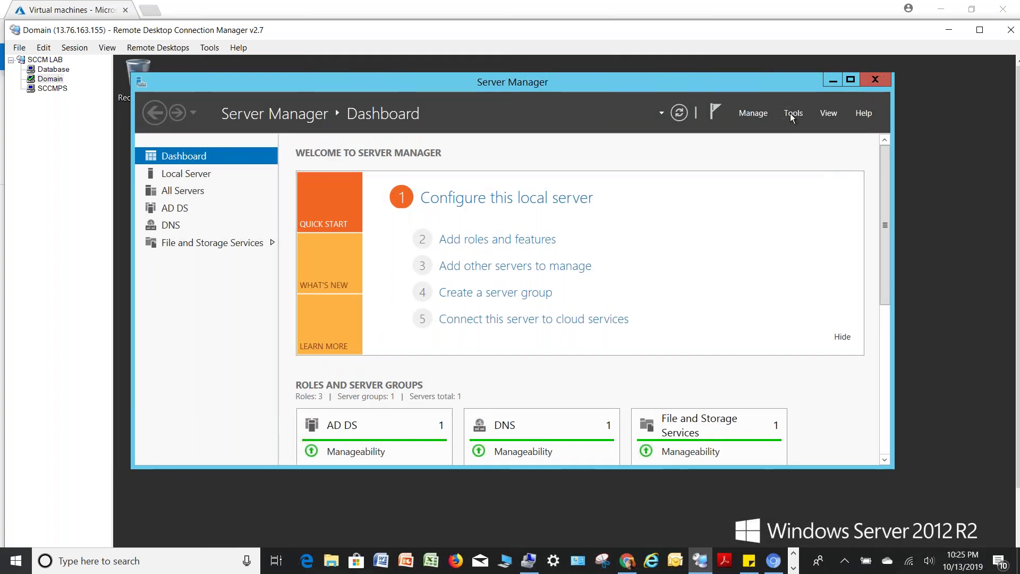
{"action": "left_click", "coordinate": [790, 113]}
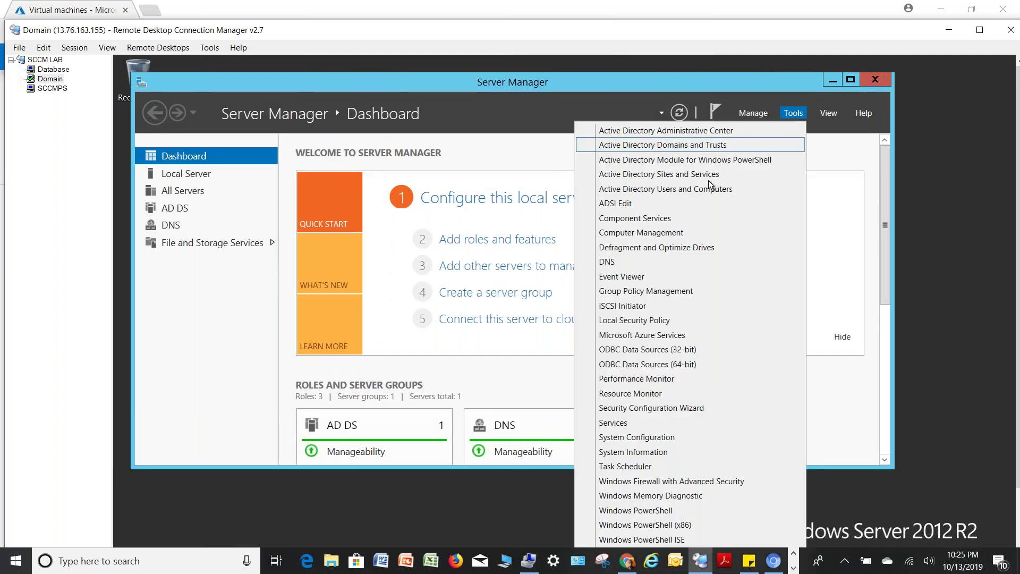
{"action": "left_click", "coordinate": [674, 187]}
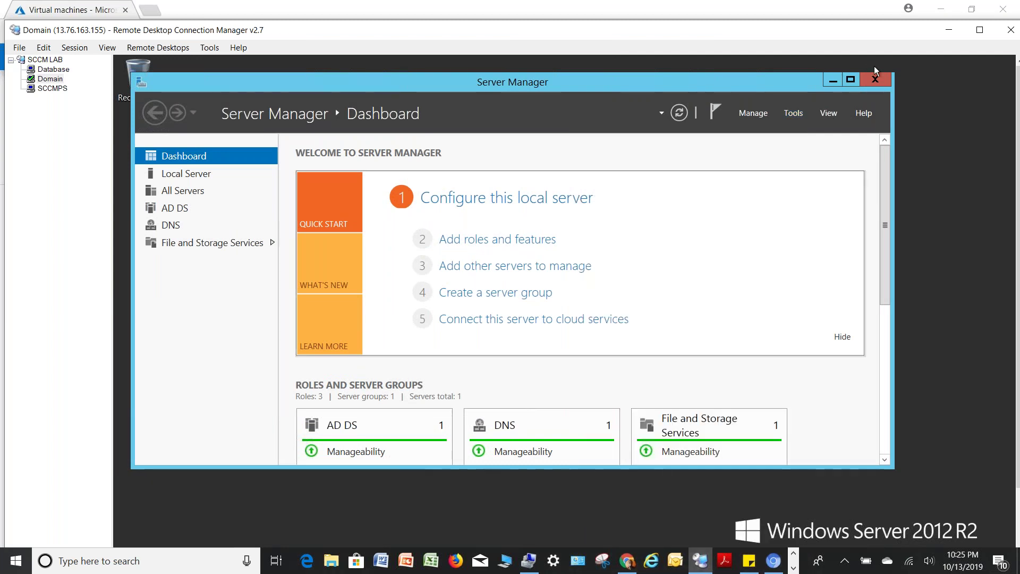
{"action": "left_click", "coordinate": [880, 79]}
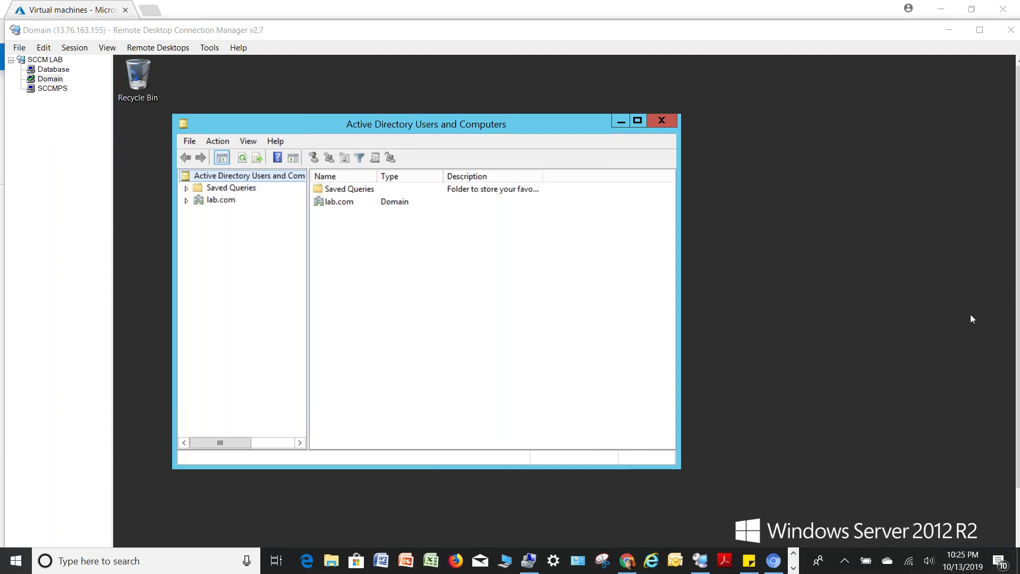
Expand lab.com, review the Database and SCCMPS computers and the Users container, then reselect lab.com.
{"action": "left_click", "coordinate": [187, 201]}
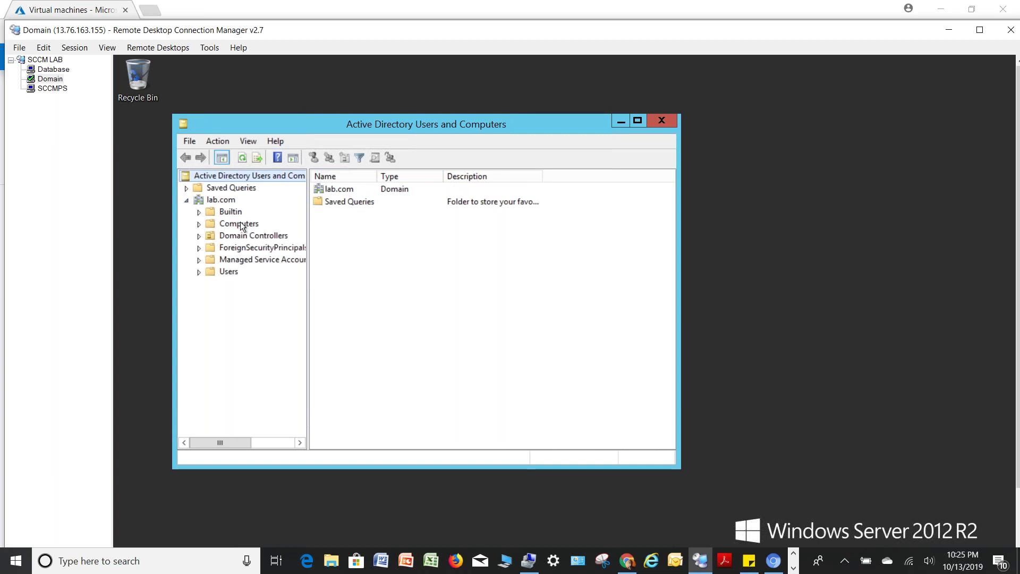
{"action": "left_click", "coordinate": [239, 223]}
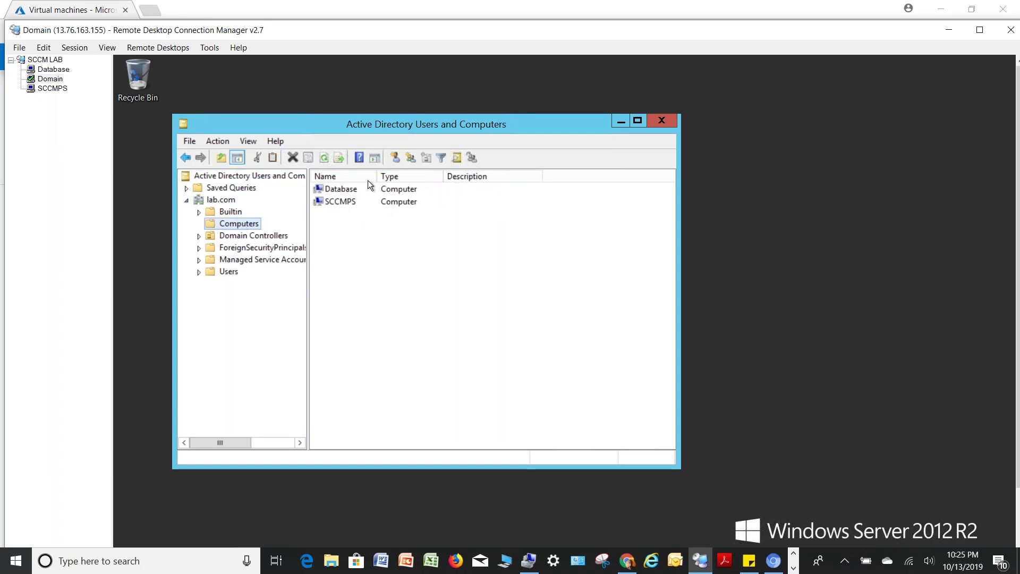
{"action": "left_click", "coordinate": [341, 190]}
{"action": "left_click", "coordinate": [335, 203]}
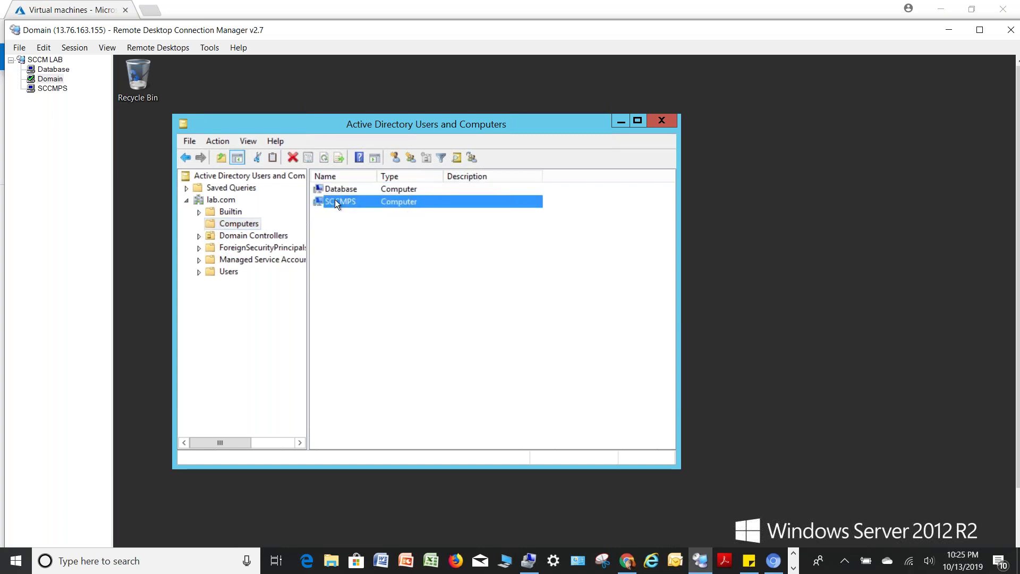
{"action": "left_click", "coordinate": [227, 272]}
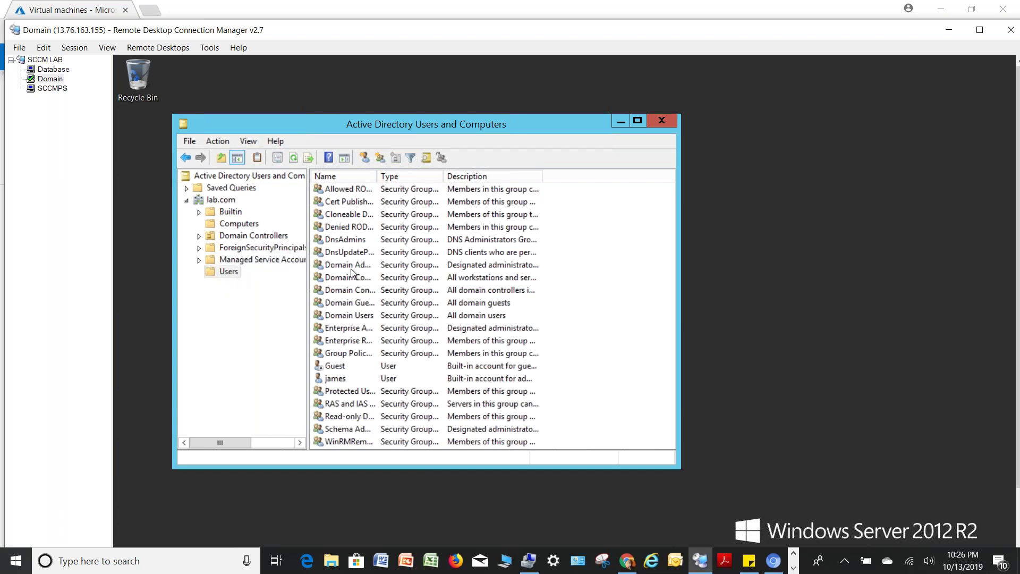
{"action": "left_click", "coordinate": [340, 381]}
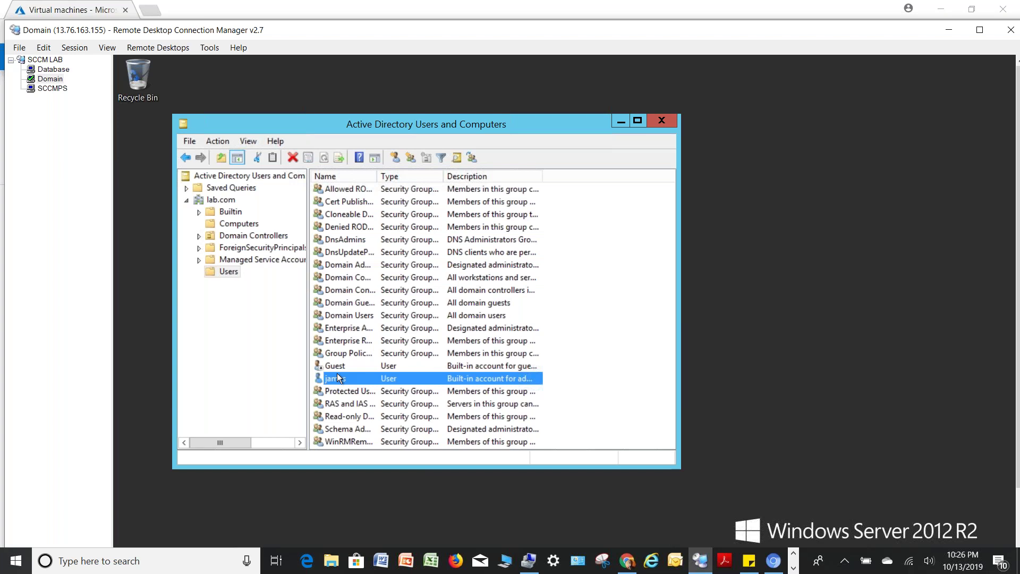
{"action": "left_click", "coordinate": [223, 200]}
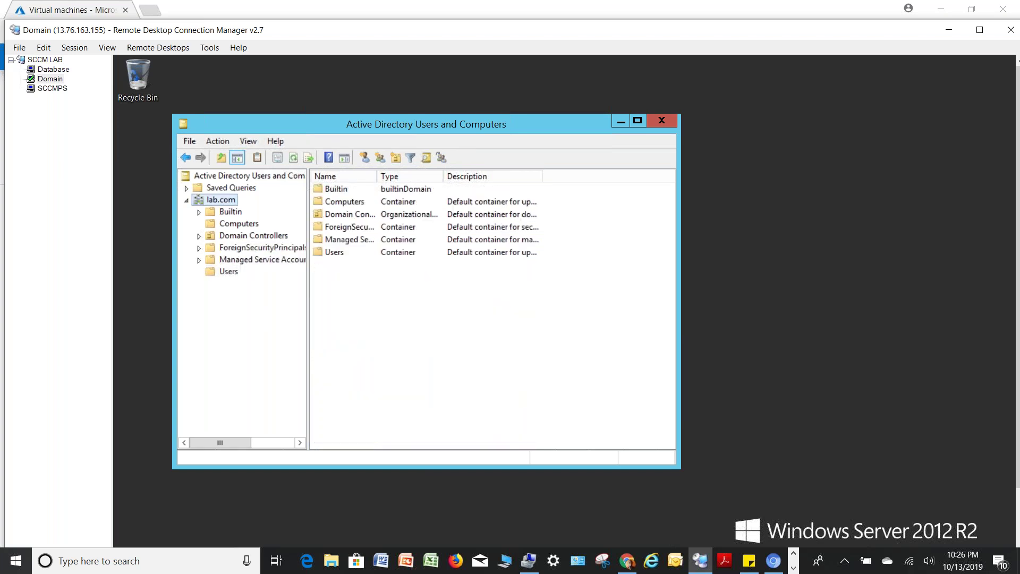
Create an organizational unit named 'SCCM LAB' directly under lab.com.
{"action": "right_click", "coordinate": [223, 200]}
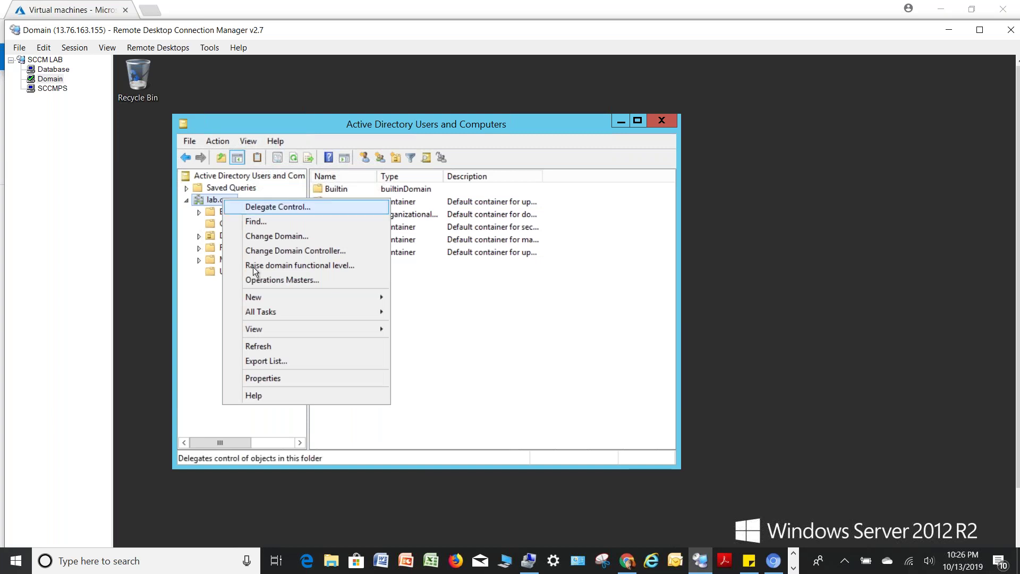
{"action": "mouse_move", "coordinate": [271, 301]}
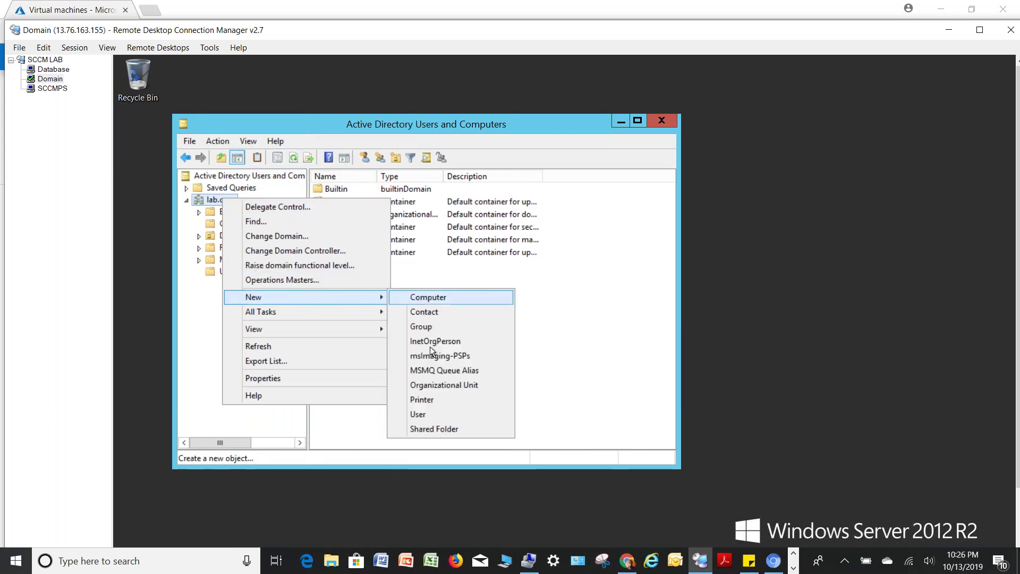
{"action": "left_click", "coordinate": [429, 386]}
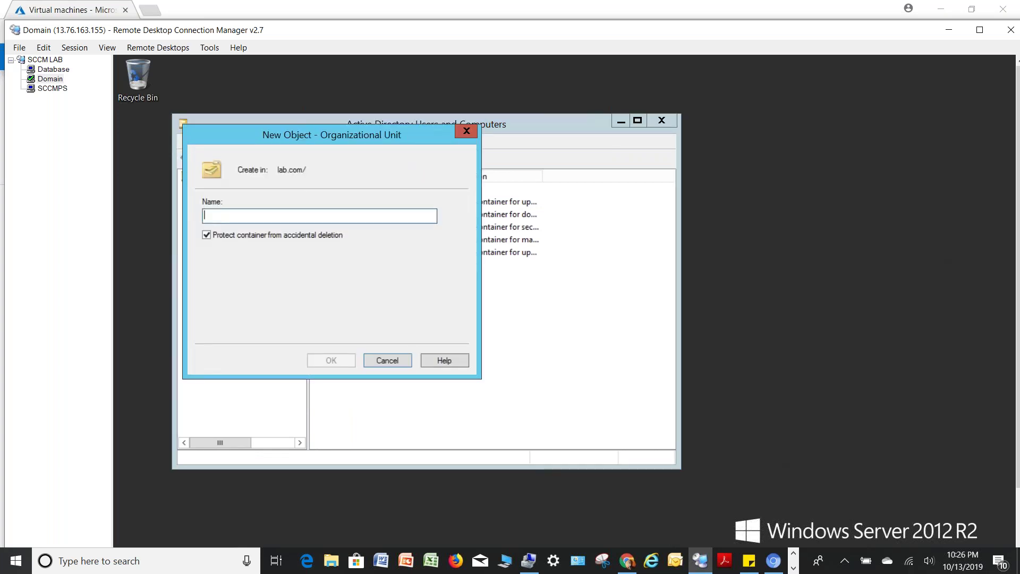
{"action": "type", "text": "SCCM "}
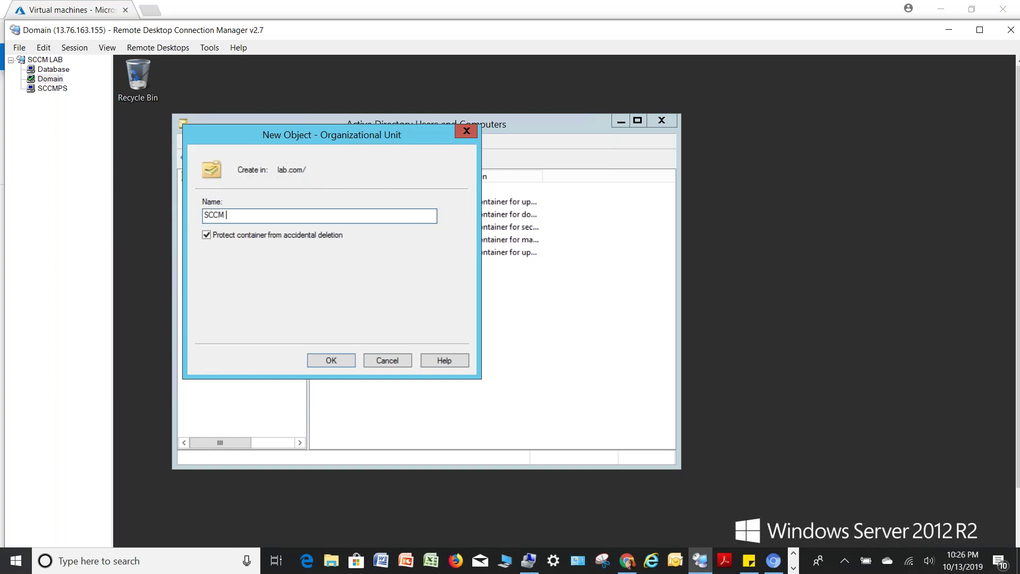
{"action": "type", "text": "LAB"}
{"action": "left_click", "coordinate": [330, 358]}
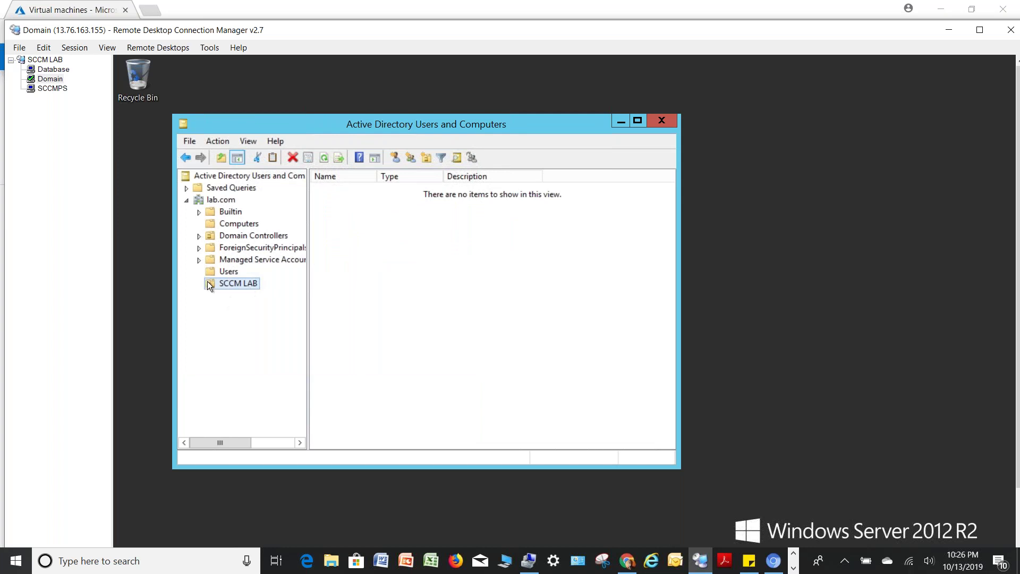
{"action": "right_click", "coordinate": [256, 283]}
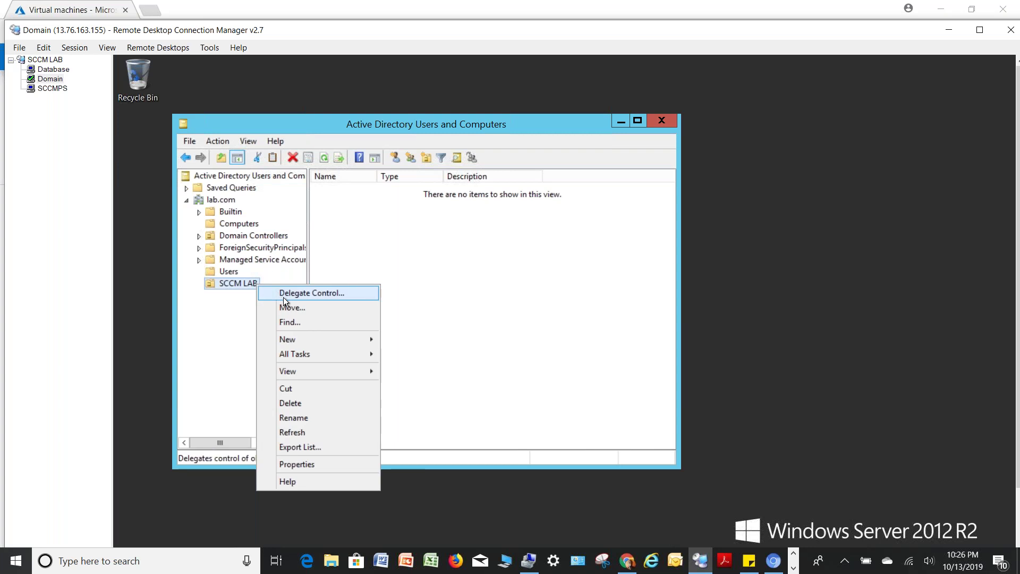
Start a new SCCM LAB user with first name SCCM, last name Admin, logon sccmadmin.
{"action": "mouse_move", "coordinate": [312, 339]}
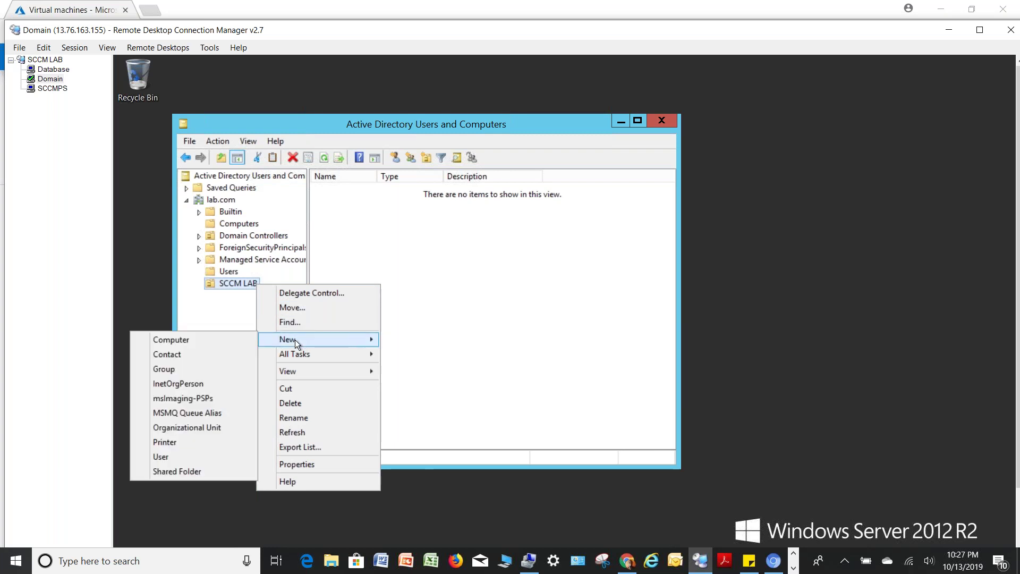
{"action": "left_click", "coordinate": [166, 456]}
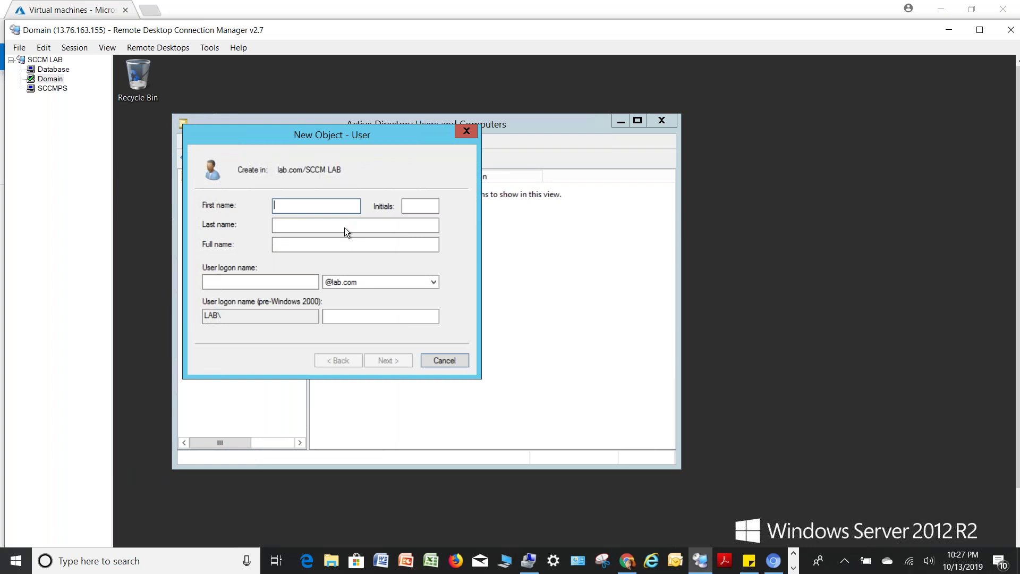
{"action": "type", "text": "SCCM"}
{"action": "key", "text": "Tab"}
{"action": "type", "text": "Admin"}
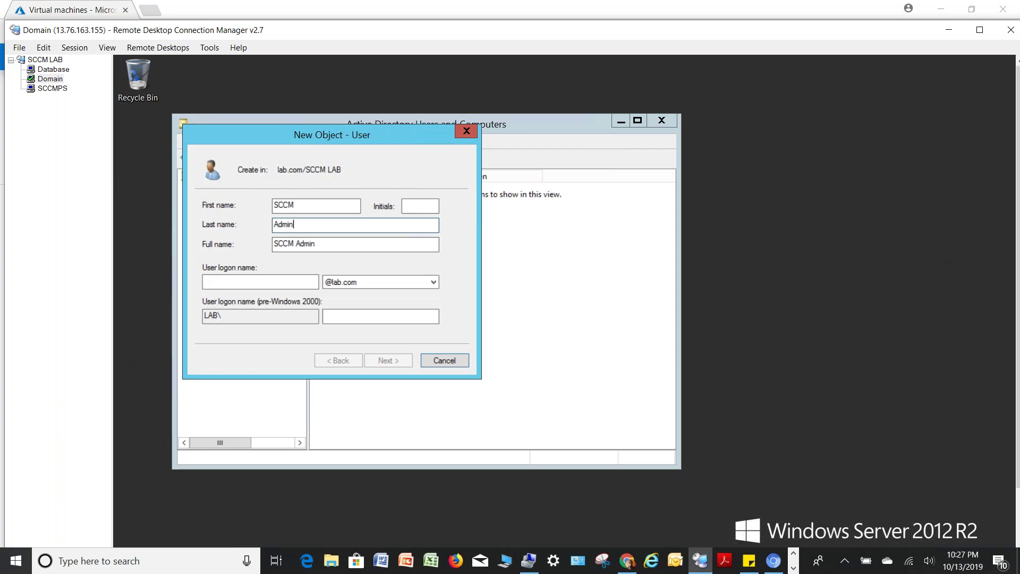
{"action": "key", "text": "Tab"}
{"action": "key", "text": "Tab"}
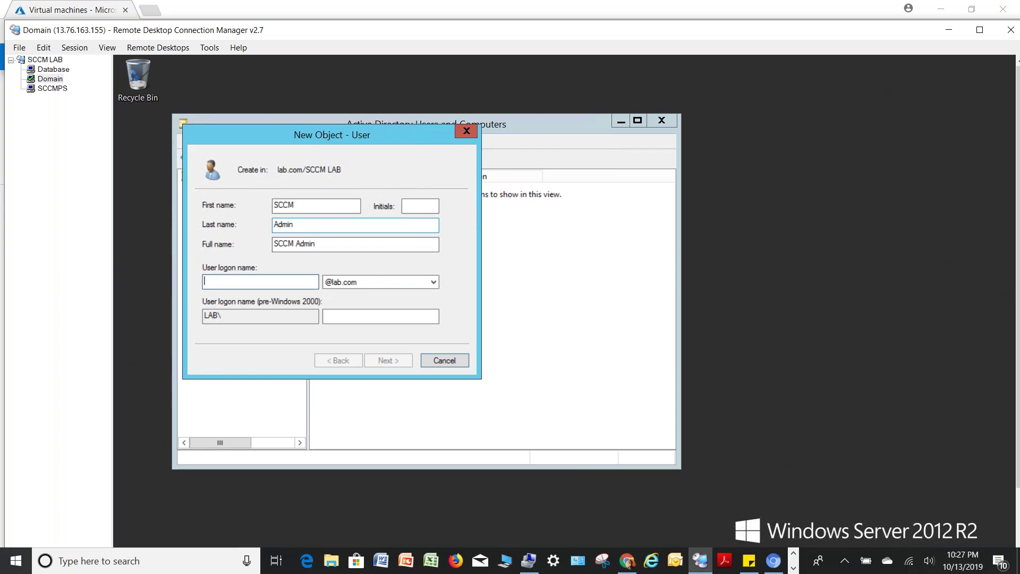
{"action": "type", "text": "sccmad"}
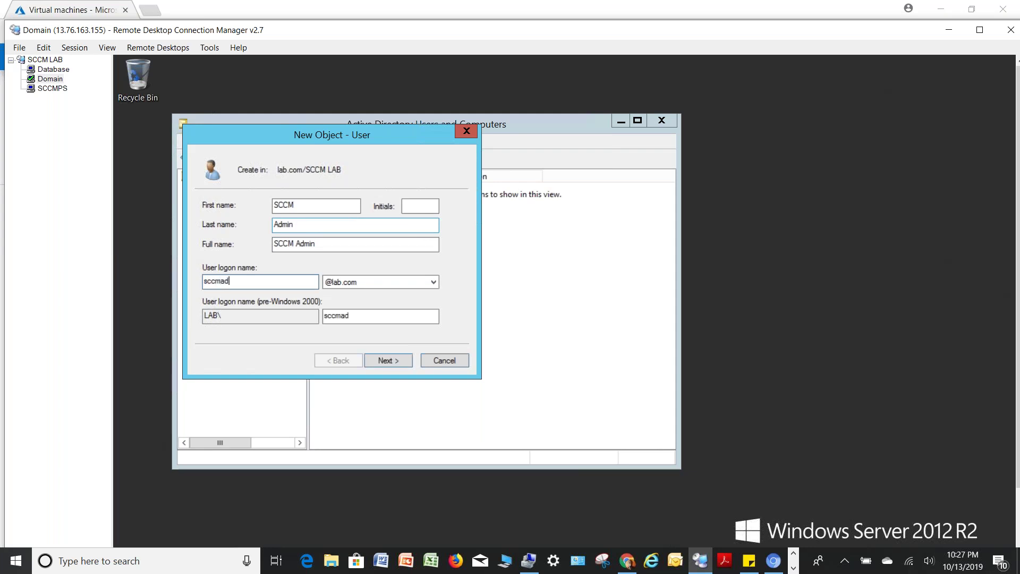
{"action": "type", "text": "min"}
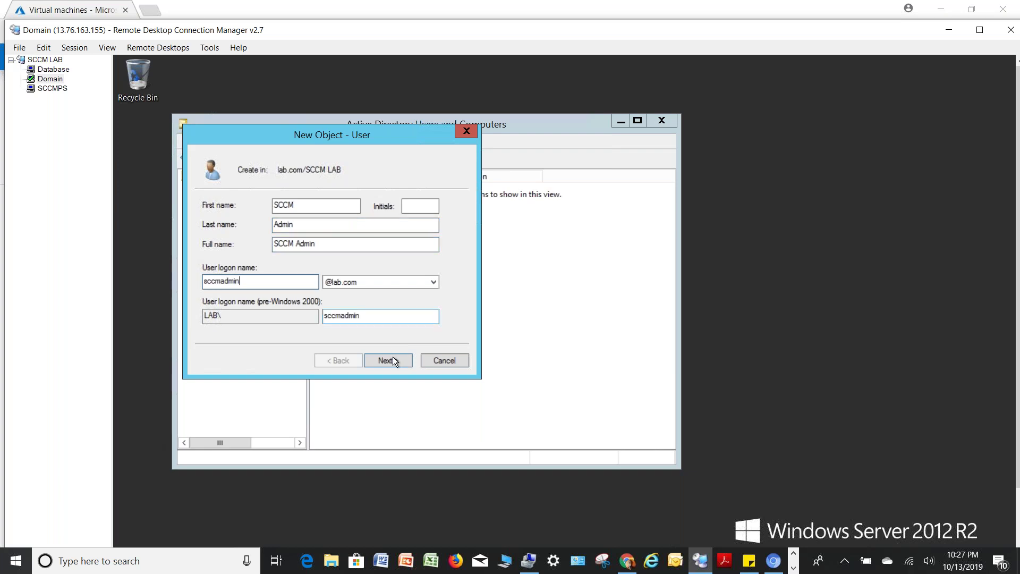
{"action": "left_click", "coordinate": [394, 360]}
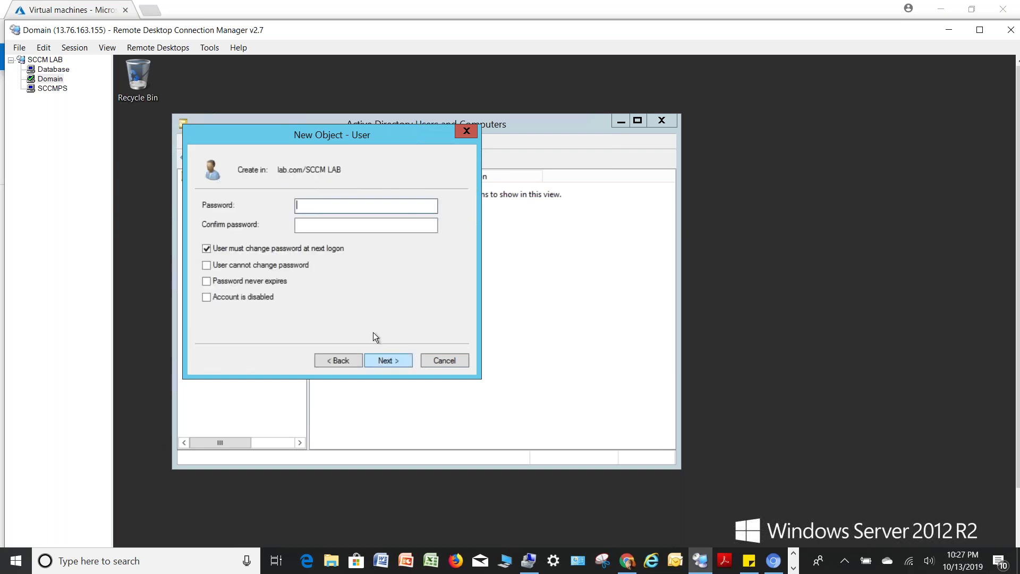
Give SCCM Admin a never-expiring password, confirm it, and finish creating the user.
{"action": "left_click", "coordinate": [237, 281]}
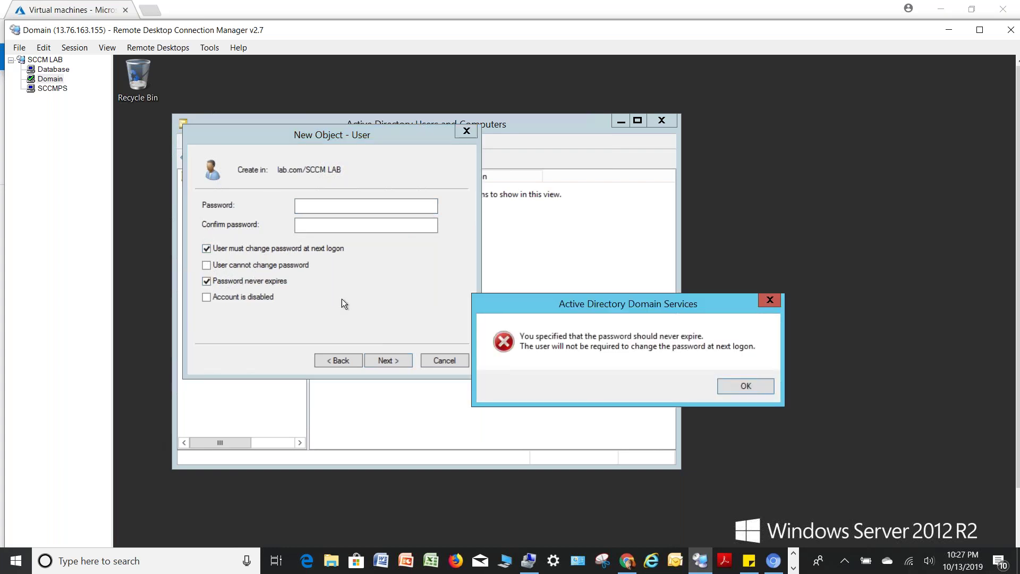
{"action": "key", "text": "Return"}
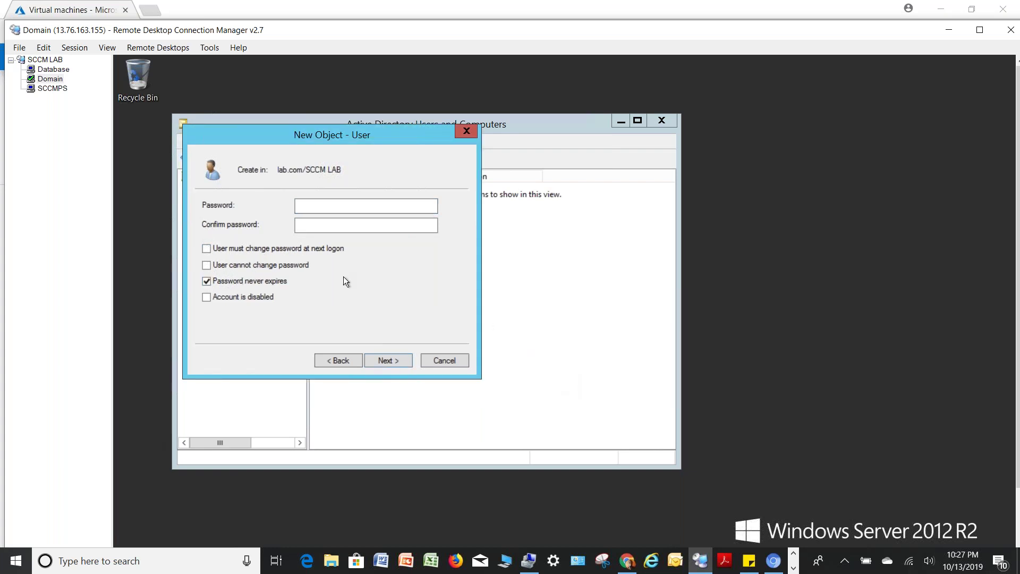
{"action": "left_click", "coordinate": [323, 228]}
{"action": "left_click", "coordinate": [349, 207]}
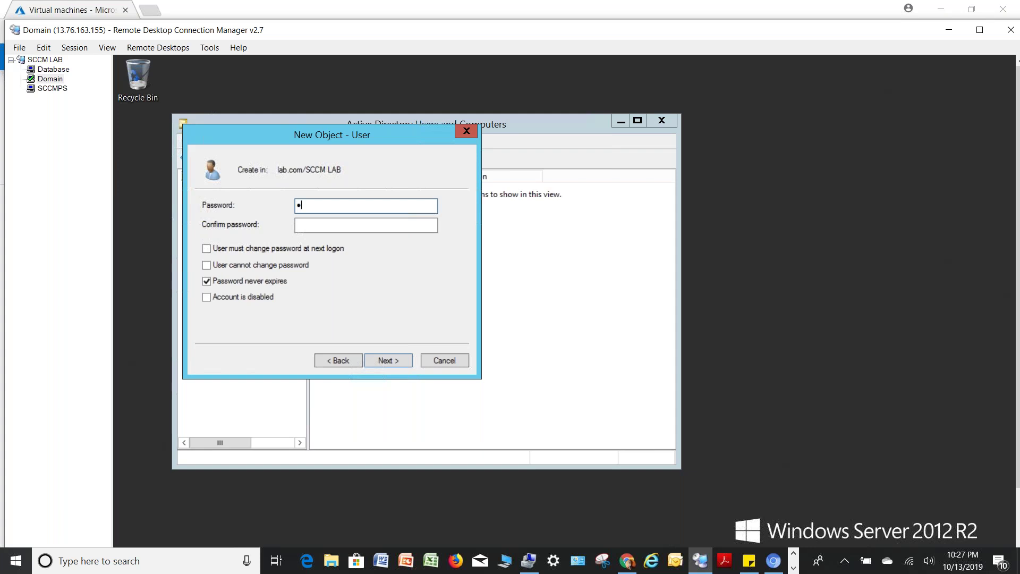
{"action": "left_click", "coordinate": [305, 223]}
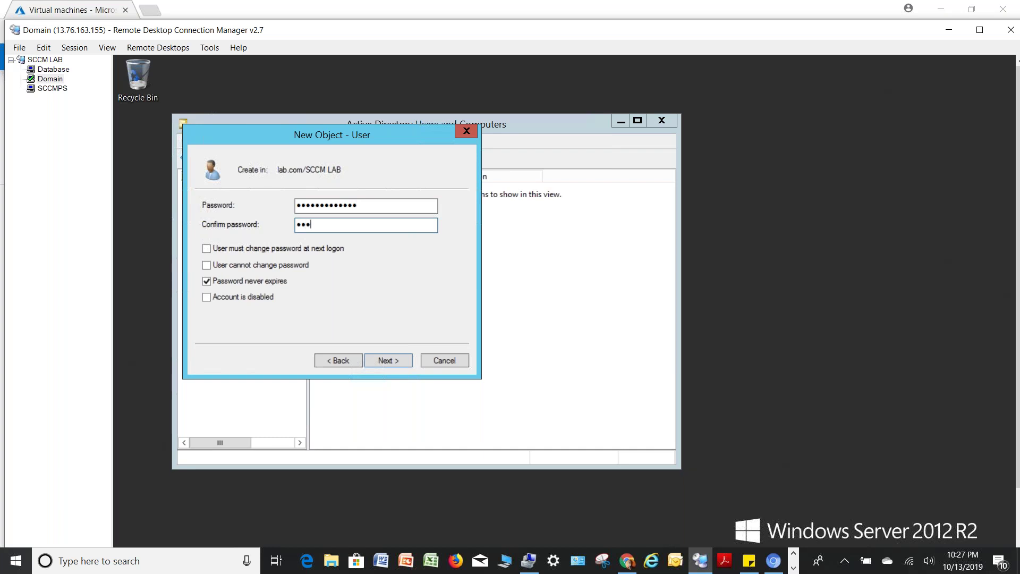
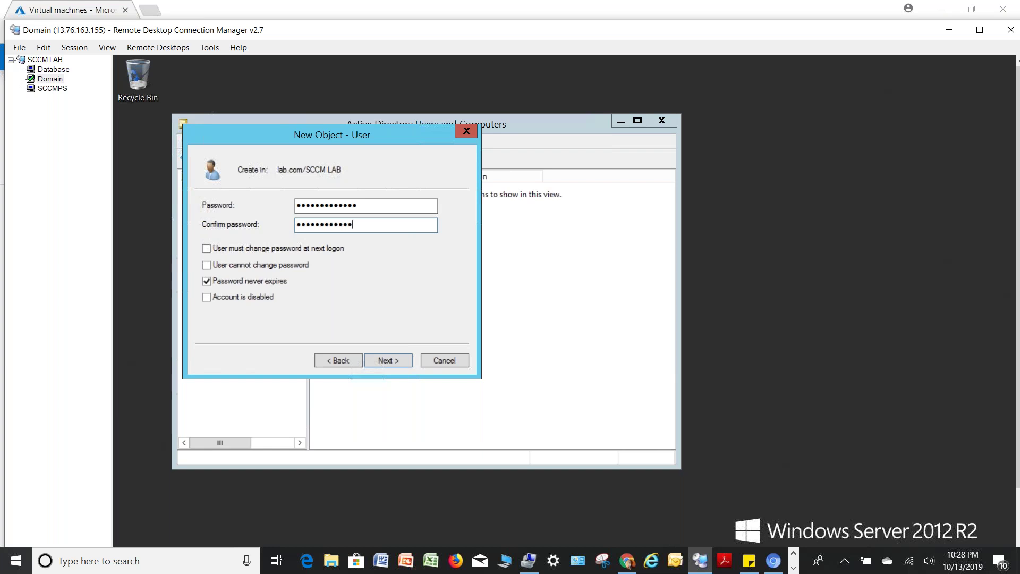
{"action": "left_click", "coordinate": [379, 361]}
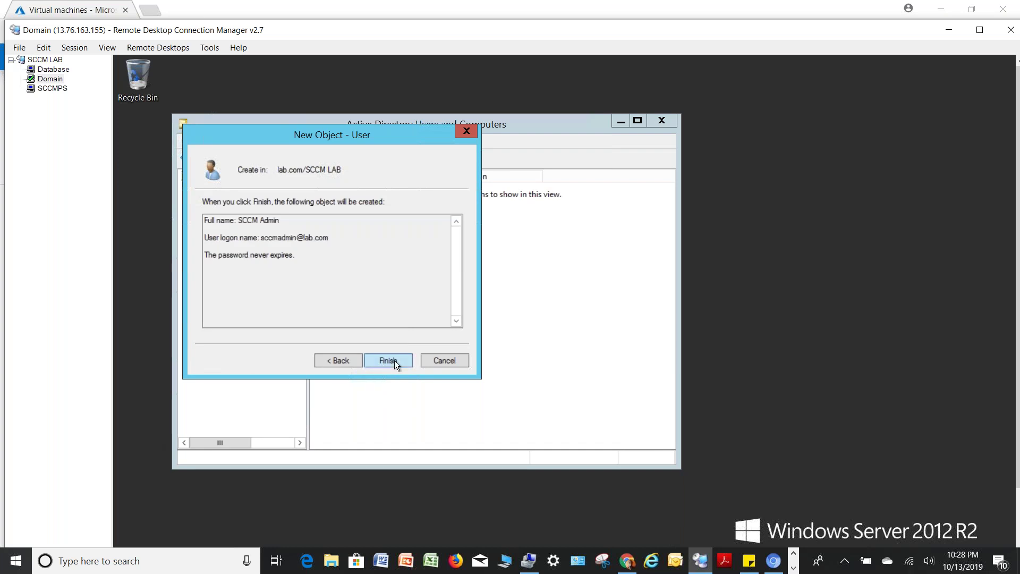
{"action": "left_click", "coordinate": [394, 360]}
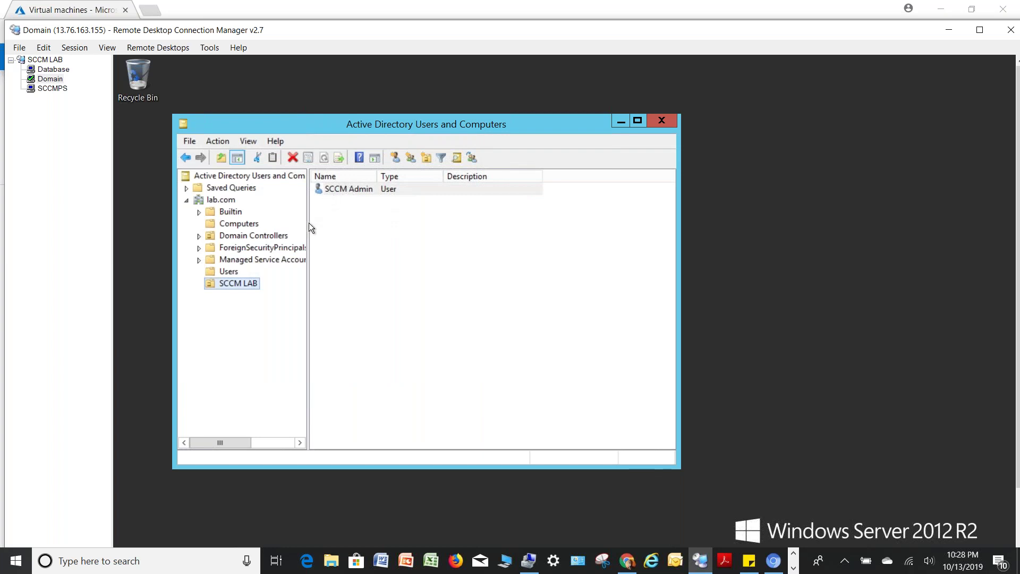
Start a new SCCM LAB user SQL Admin, logon sqladmin, with must-change-password cleared.
{"action": "right_click", "coordinate": [240, 284]}
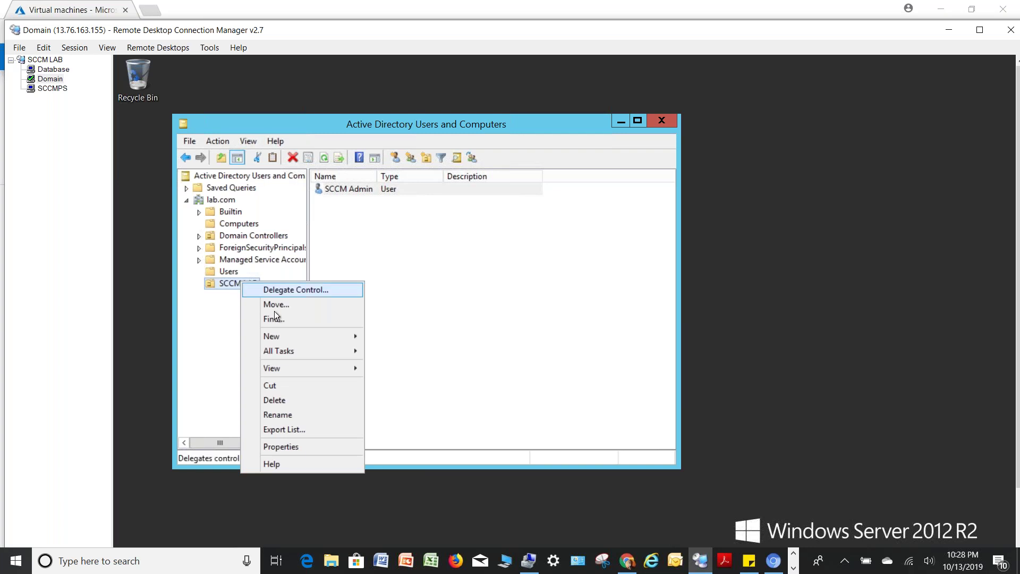
{"action": "mouse_move", "coordinate": [297, 341]}
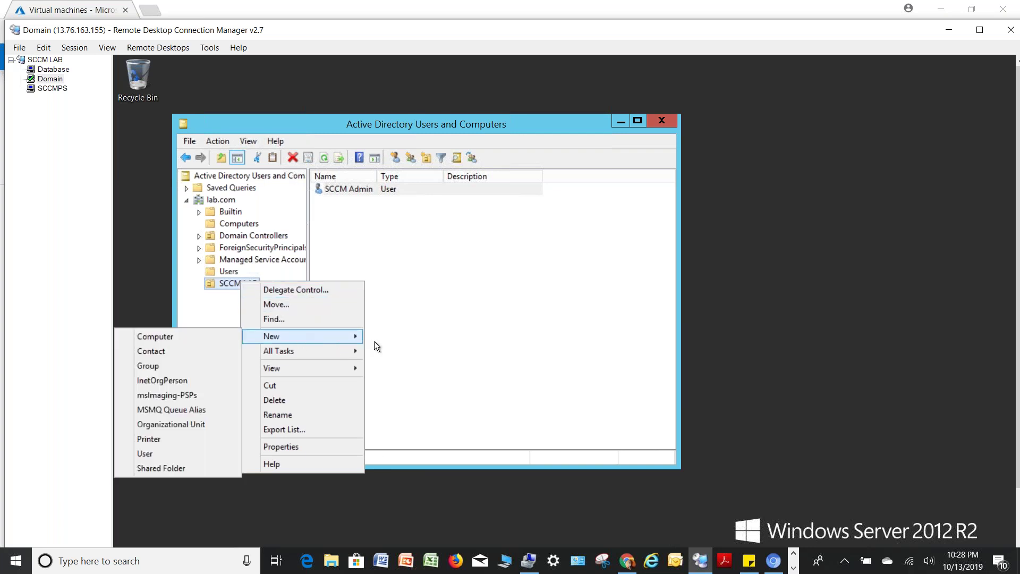
{"action": "left_click", "coordinate": [184, 454]}
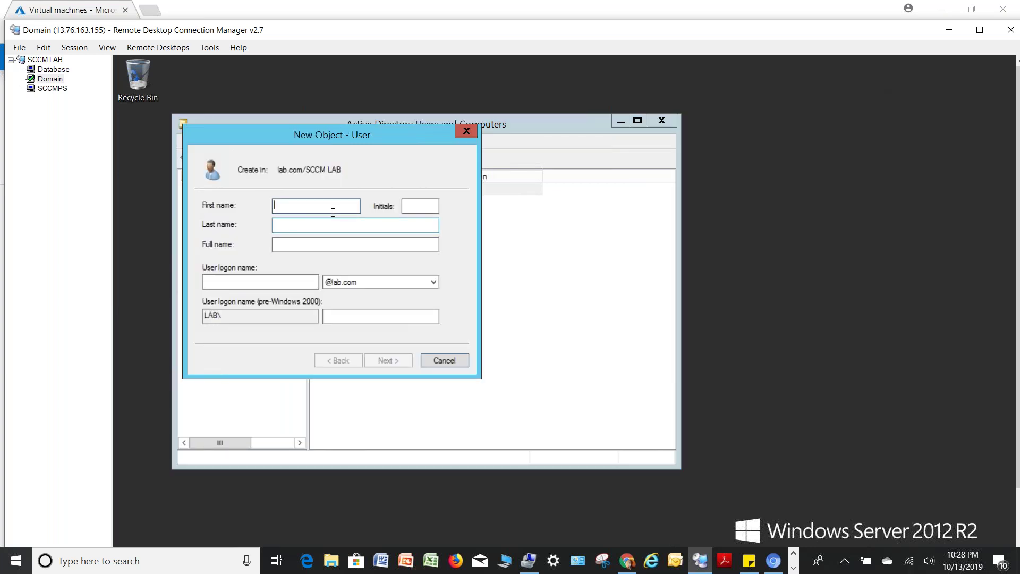
{"action": "type", "text": "SQL"}
{"action": "key", "text": "Tab"}
{"action": "key", "text": "Tab"}
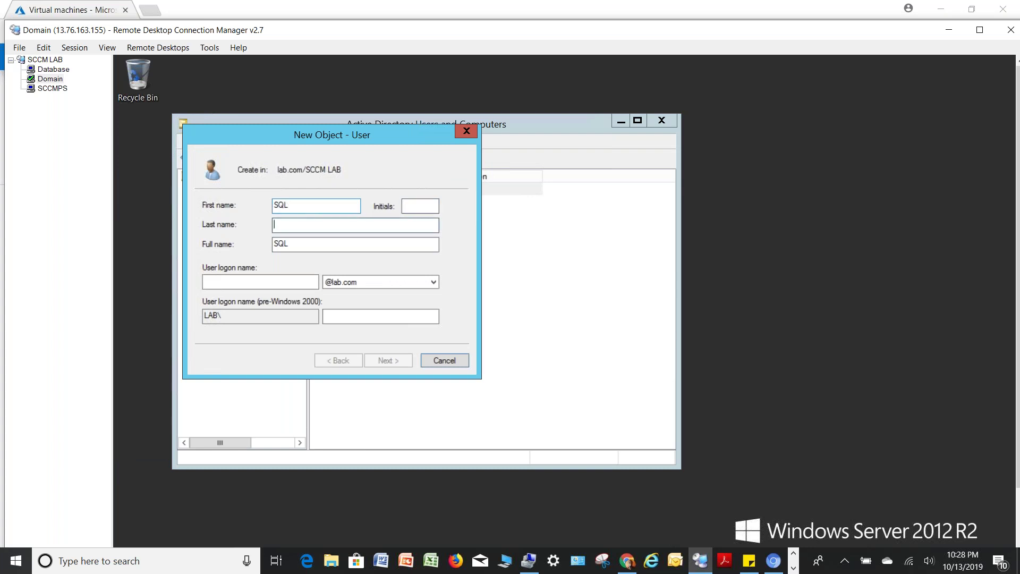
{"action": "type", "text": "Admin"}
{"action": "key", "text": "Tab"}
{"action": "key", "text": "Tab"}
{"action": "type", "text": "sqladmin"}
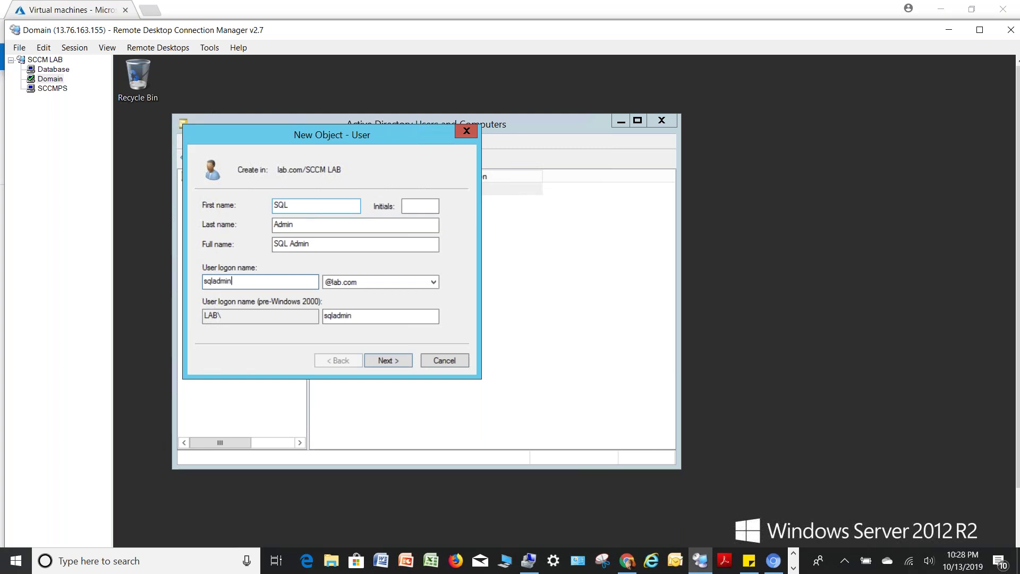
{"action": "left_click", "coordinate": [394, 362]}
{"action": "left_click", "coordinate": [252, 253]}
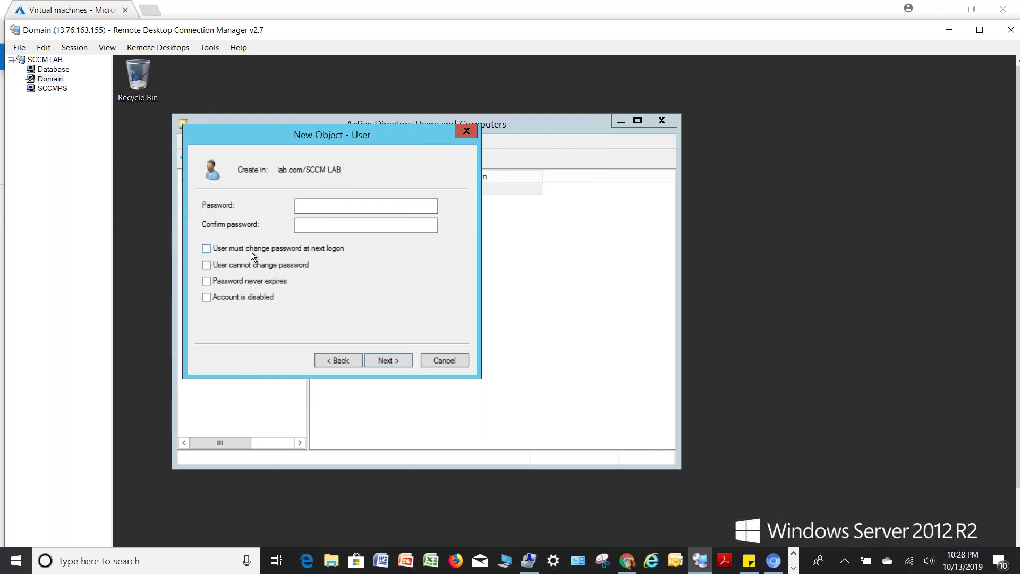
Give SQL Admin a never-expiring password, confirm it, and finish creating the user.
{"action": "left_click", "coordinate": [328, 206]}
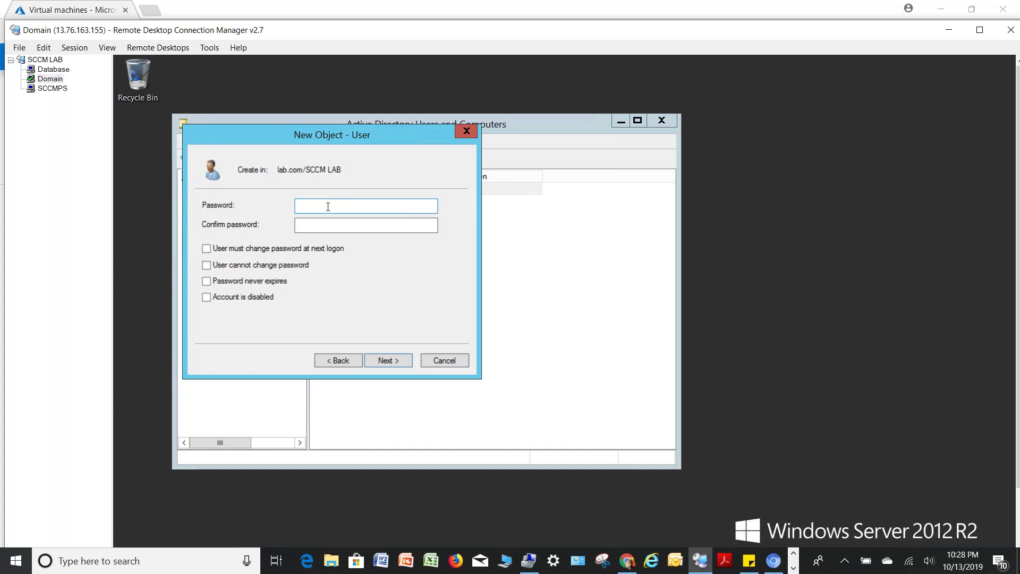
{"action": "left_click", "coordinate": [207, 281]}
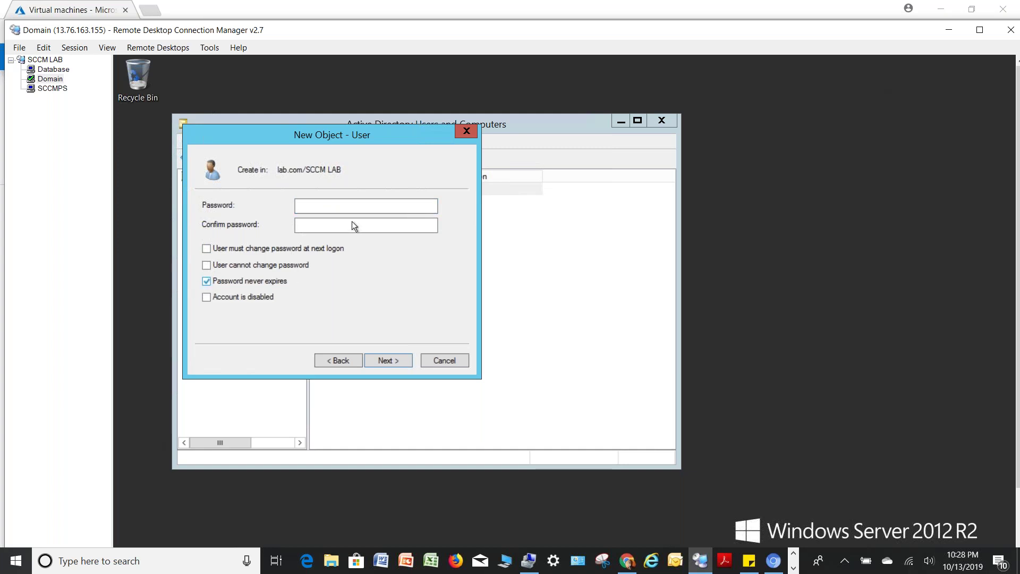
{"action": "left_click", "coordinate": [349, 207]}
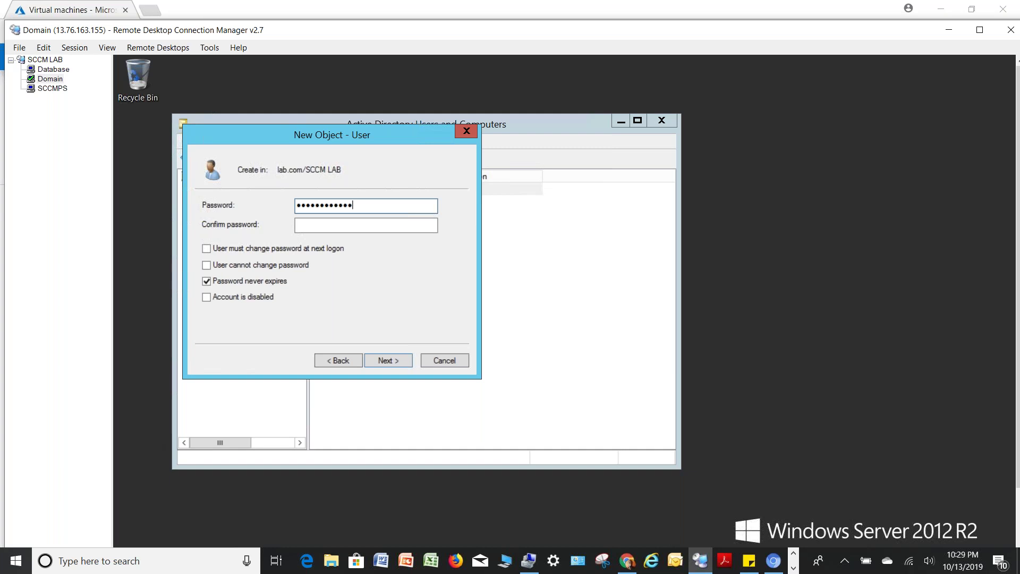
{"action": "key", "text": "Tab"}
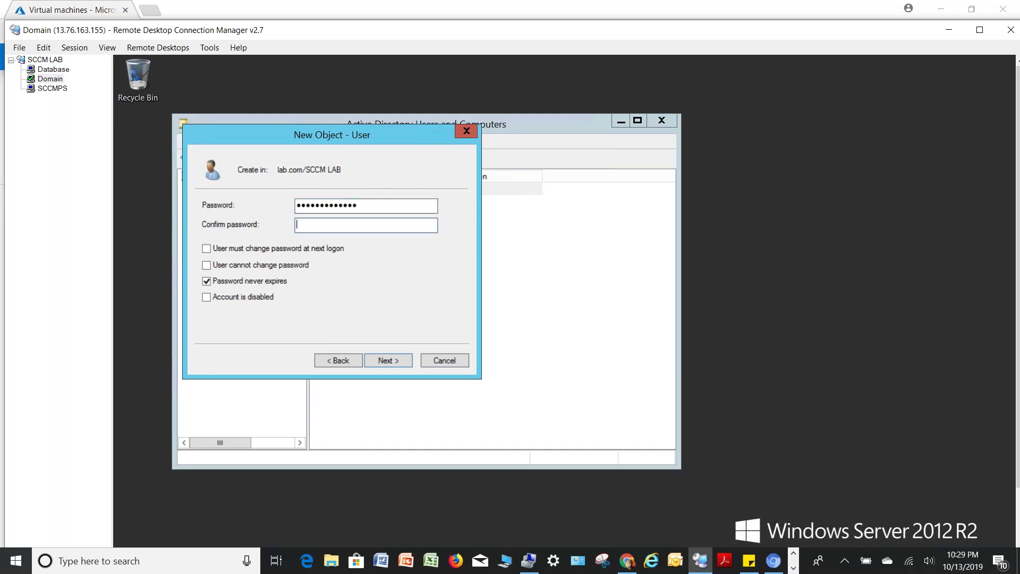
{"action": "left_click", "coordinate": [393, 362]}
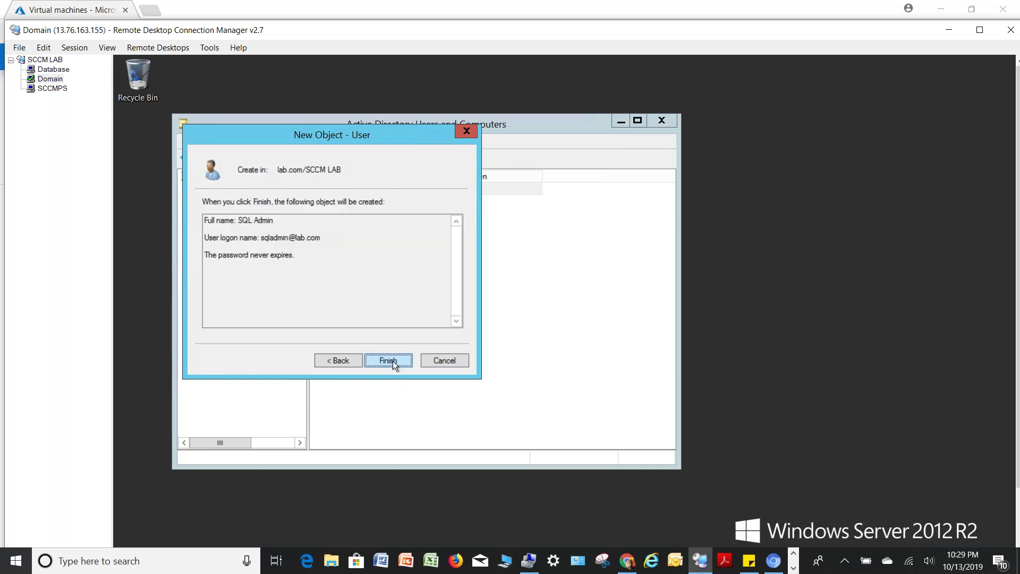
{"action": "left_click", "coordinate": [393, 361]}
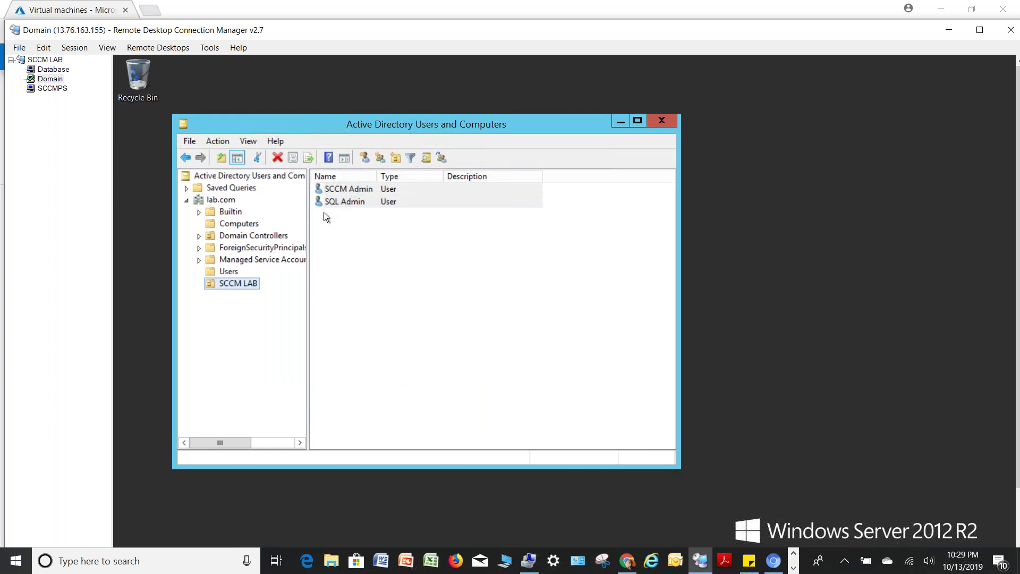
Move the built-in administrator account from Users into SCCM LAB and view the OU's accounts.
{"action": "left_click", "coordinate": [234, 272]}
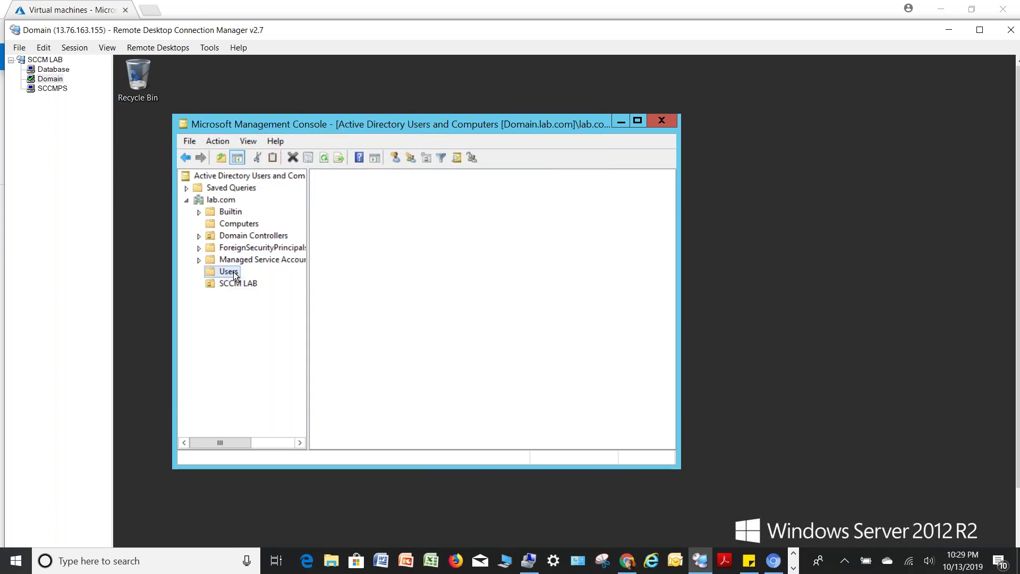
{"action": "left_click", "coordinate": [335, 379]}
{"action": "right_click", "coordinate": [342, 380]}
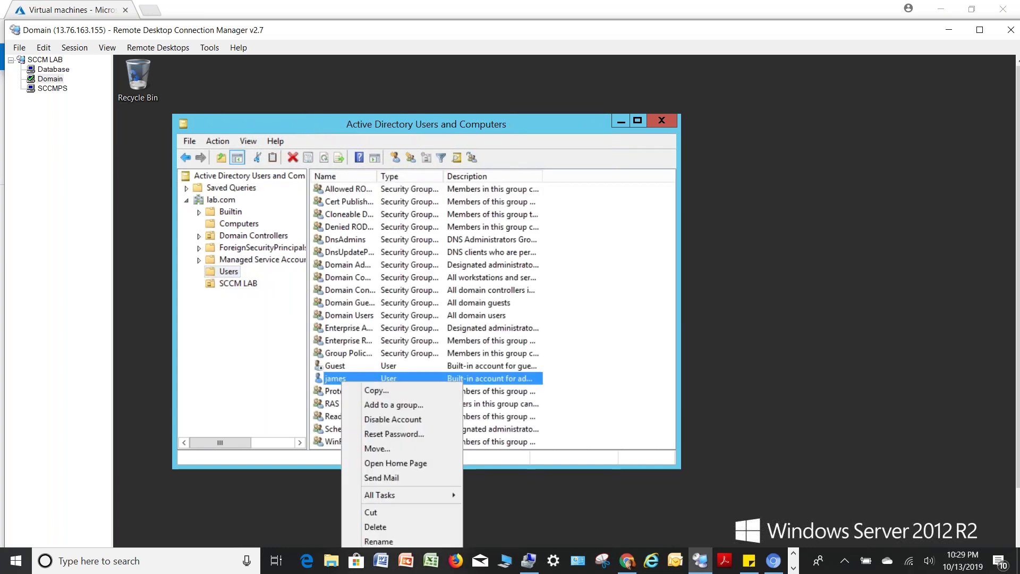
{"action": "left_click", "coordinate": [370, 450]}
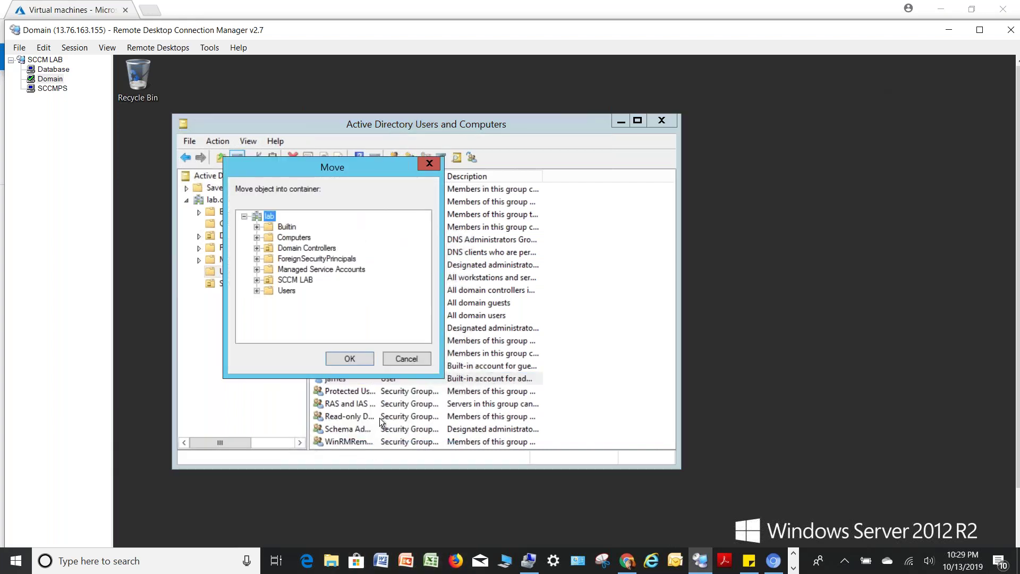
{"action": "left_click", "coordinate": [301, 281]}
{"action": "left_click", "coordinate": [363, 360]}
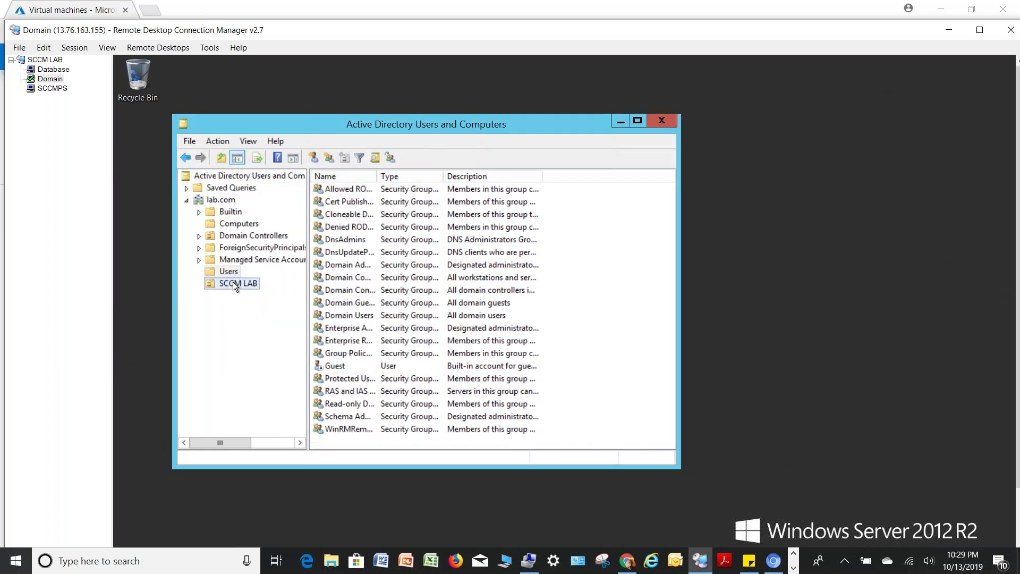
{"action": "left_click", "coordinate": [234, 283]}
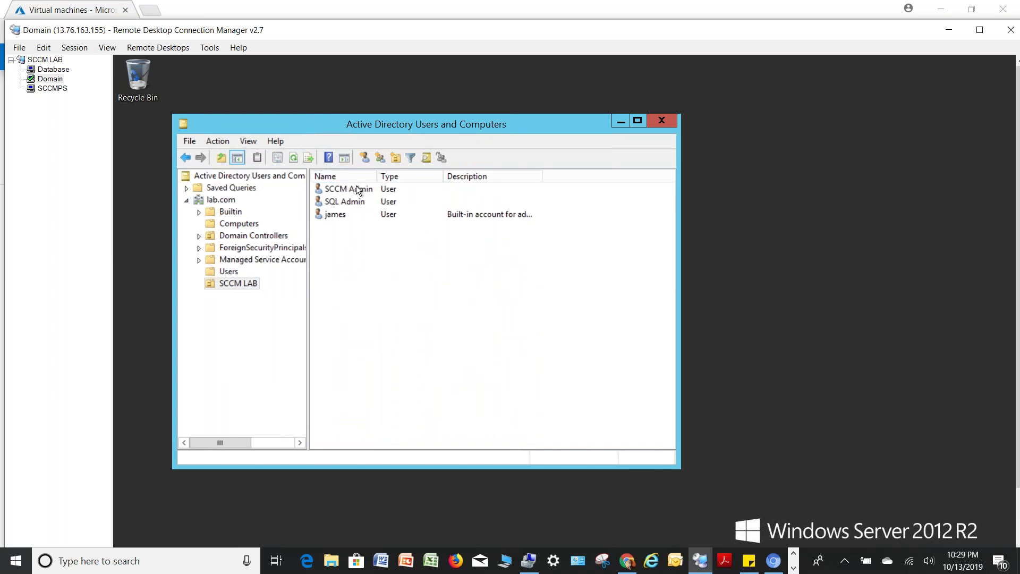
{"action": "left_click", "coordinate": [340, 189]}
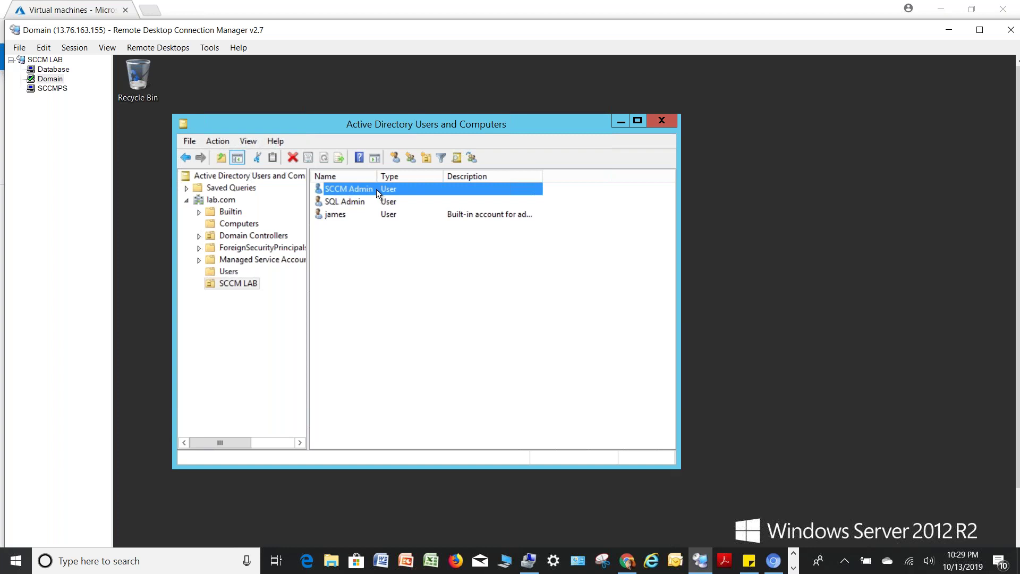
{"action": "left_click", "coordinate": [345, 202]}
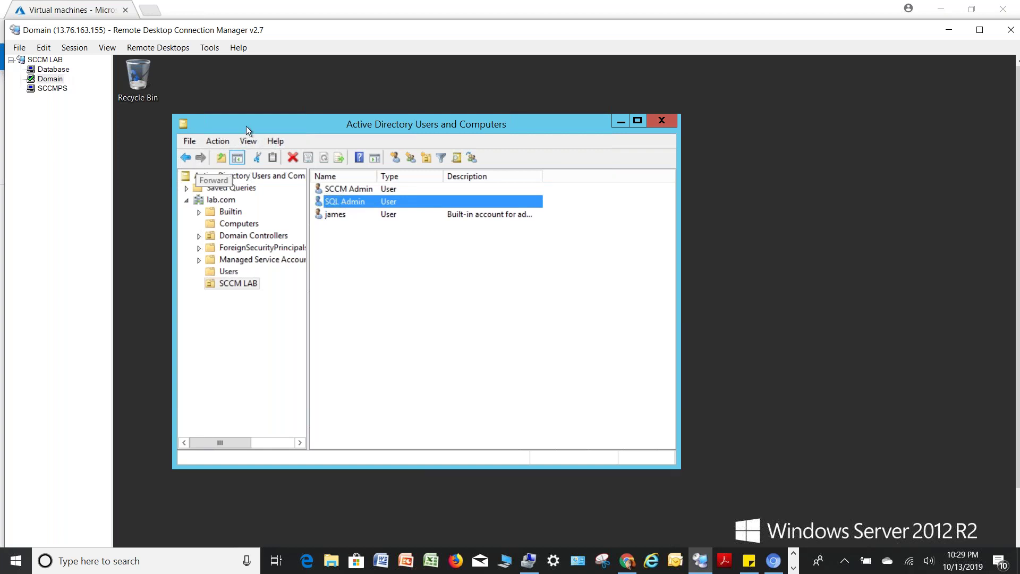
{"action": "left_click", "coordinate": [359, 215]}
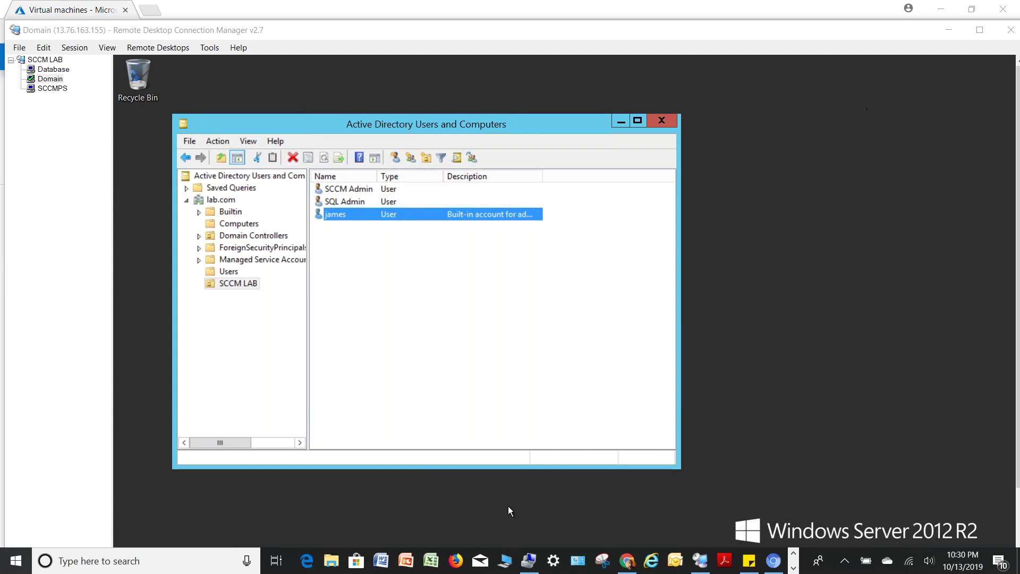
{"action": "left_click", "coordinate": [793, 567]}
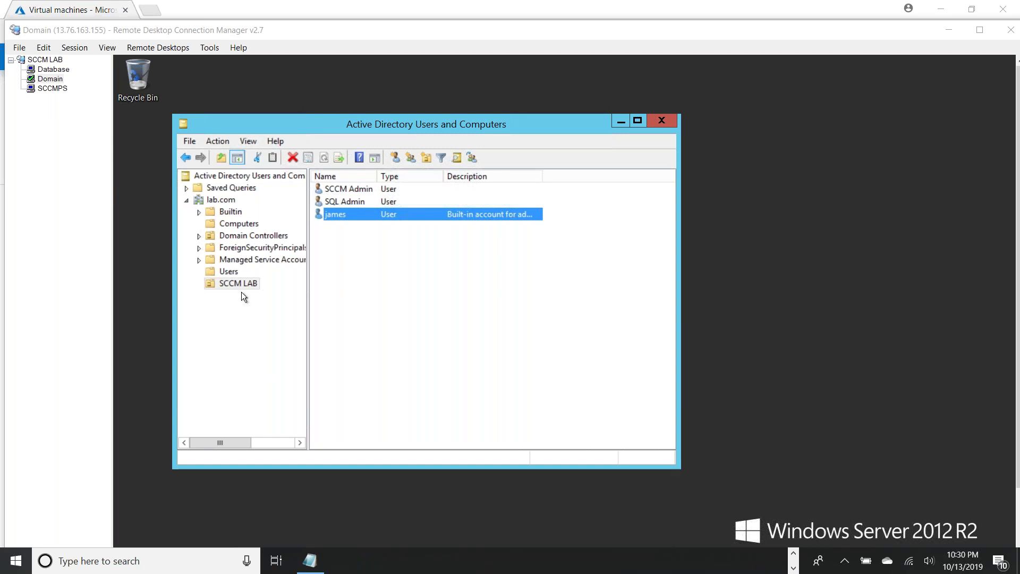
Glance at the Protected Users group in Users, then view SCCM Admin and SQL Admin in SCCM LAB.
{"action": "left_click", "coordinate": [231, 274]}
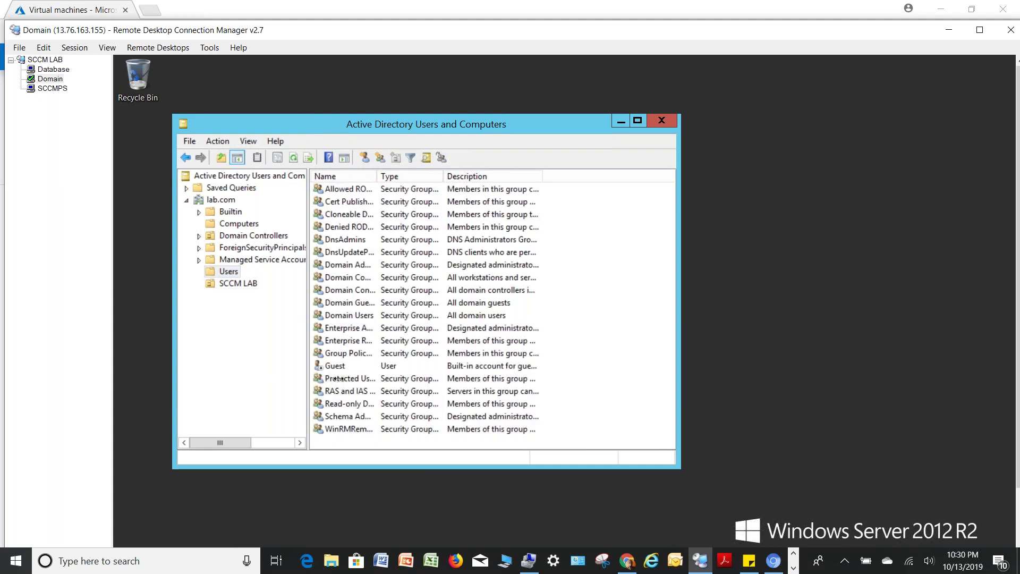
{"action": "left_click", "coordinate": [342, 378]}
{"action": "right_click", "coordinate": [342, 378]}
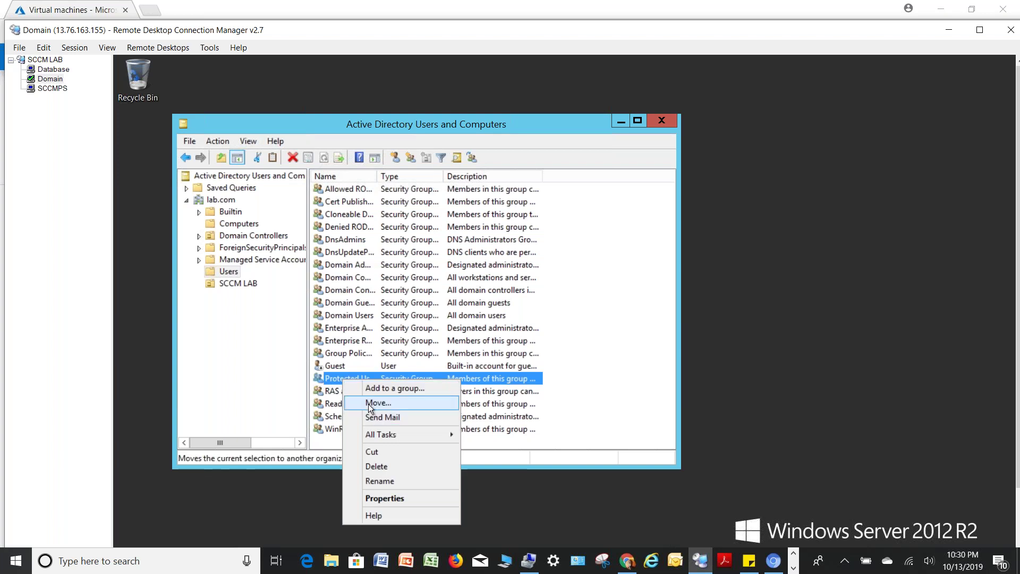
{"action": "left_click", "coordinate": [244, 283]}
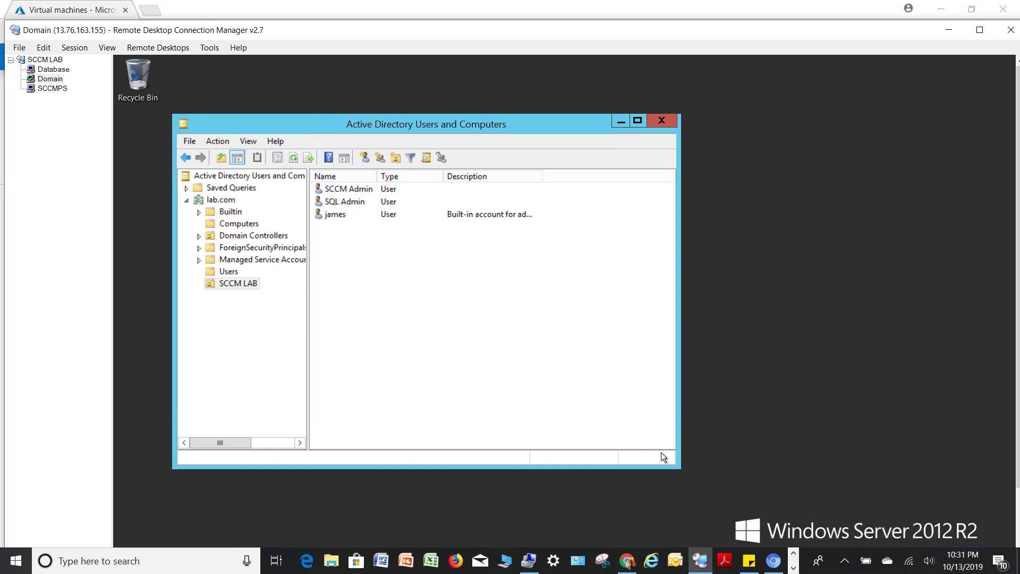
Unpin Outlook from the taskbar.
{"action": "left_click", "coordinate": [674, 556]}
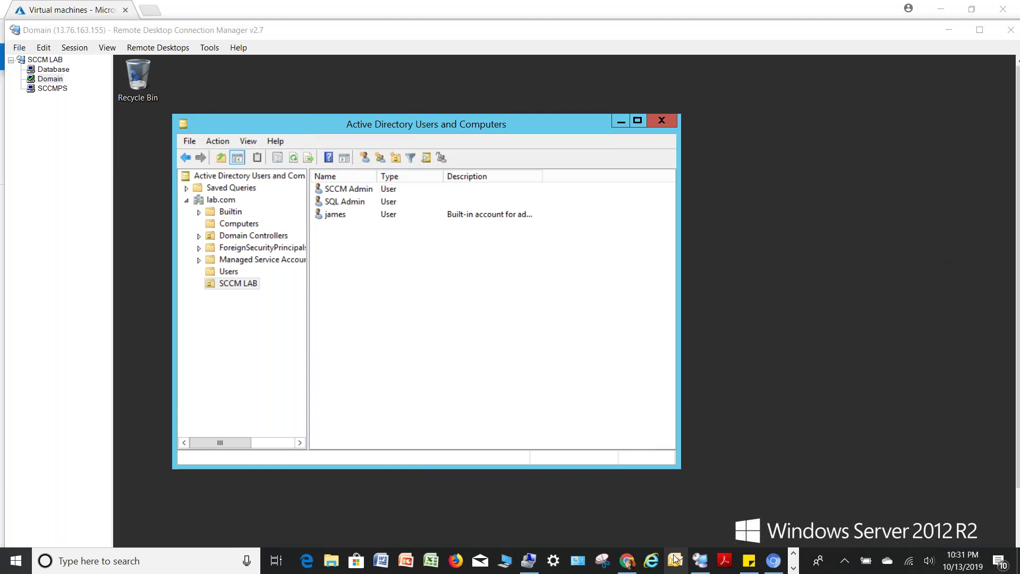
{"action": "right_click", "coordinate": [674, 556]}
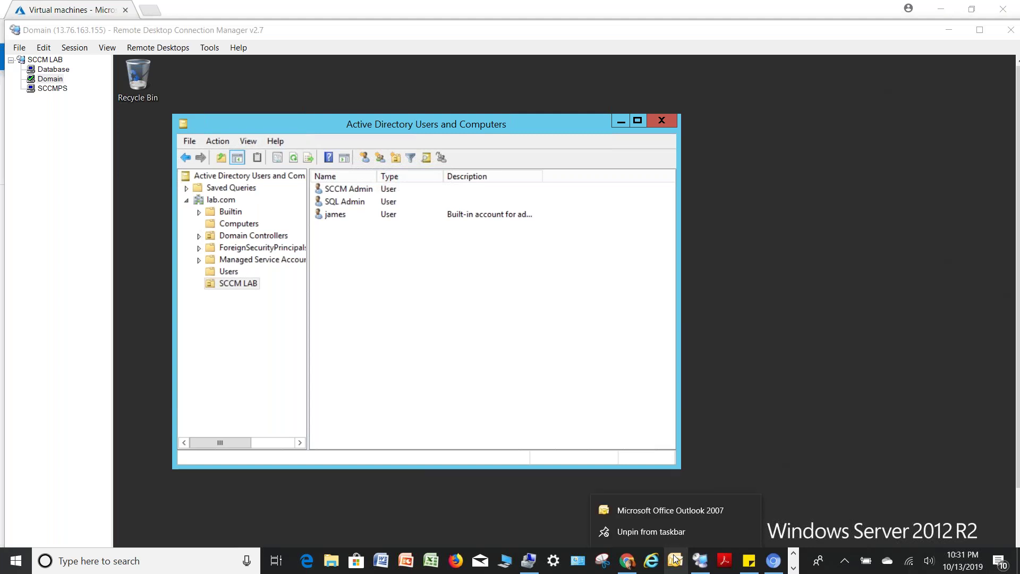
{"action": "left_click", "coordinate": [691, 531]}
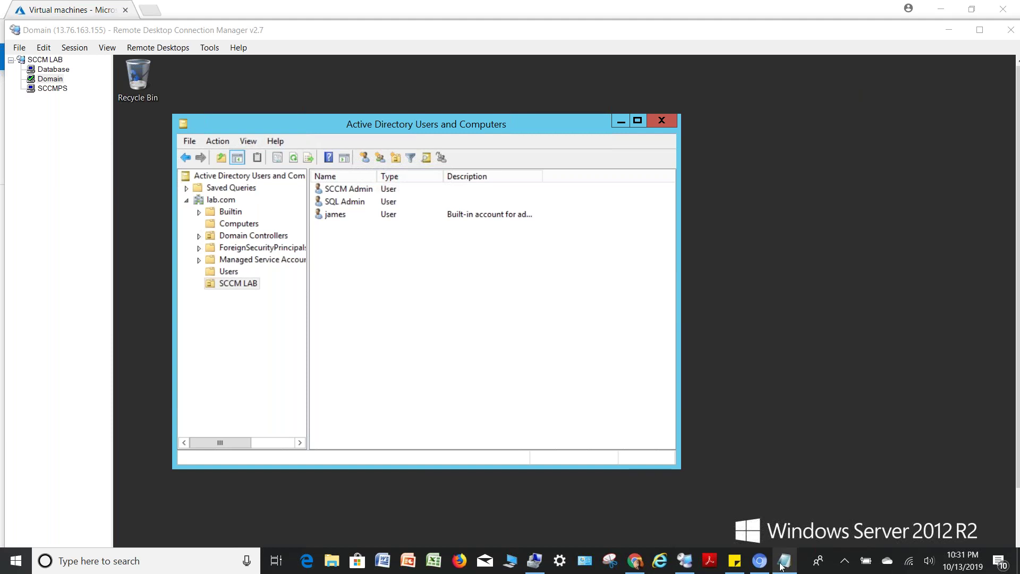
Add item '2. Add these accounts into domain admin group' to the Notepad topics note.
{"action": "mouse_move", "coordinate": [786, 564]}
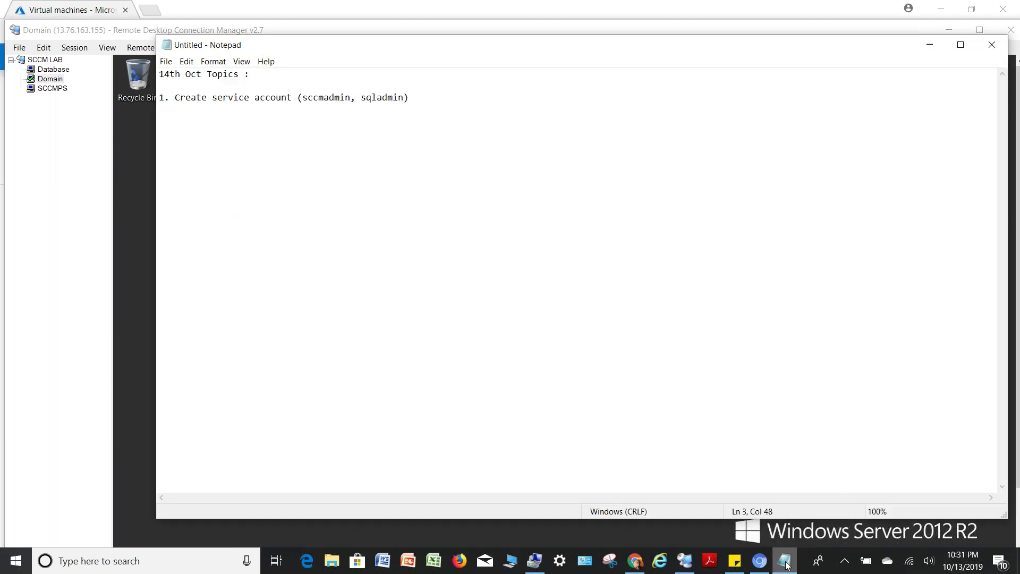
{"action": "key", "text": "Return"}
{"action": "type", "text": "2."}
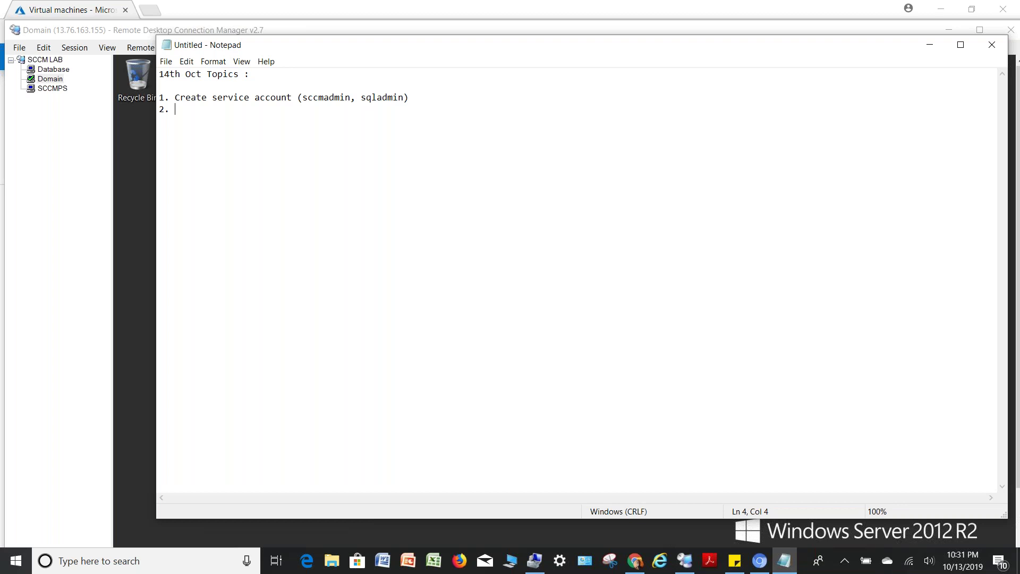
{"action": "type", "text": "Add these accounts into domai"}
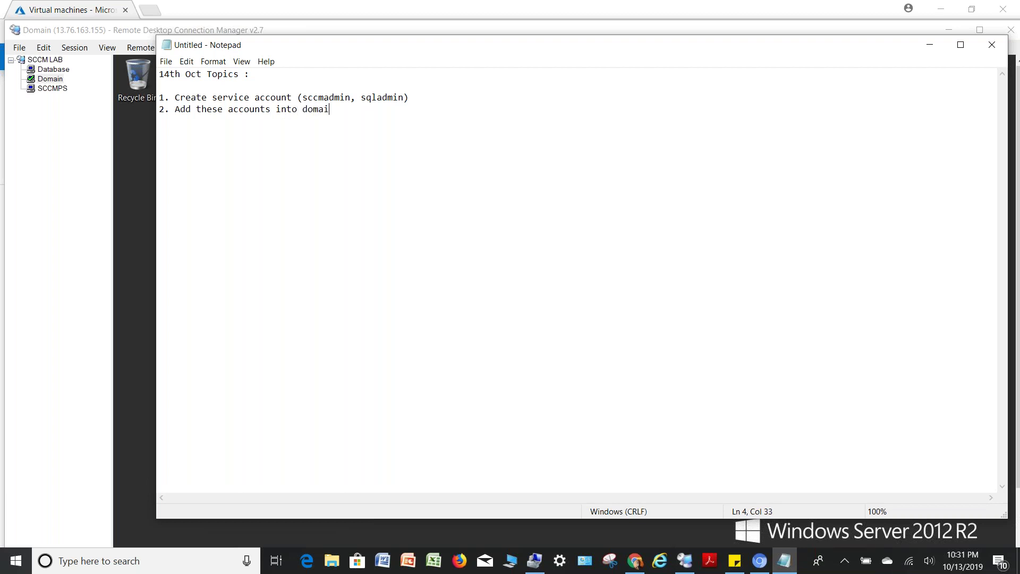
{"action": "type", "text": "n admin group"}
{"action": "left_click_drag", "start_coordinate": [302, 108], "coordinate": [364, 109]}
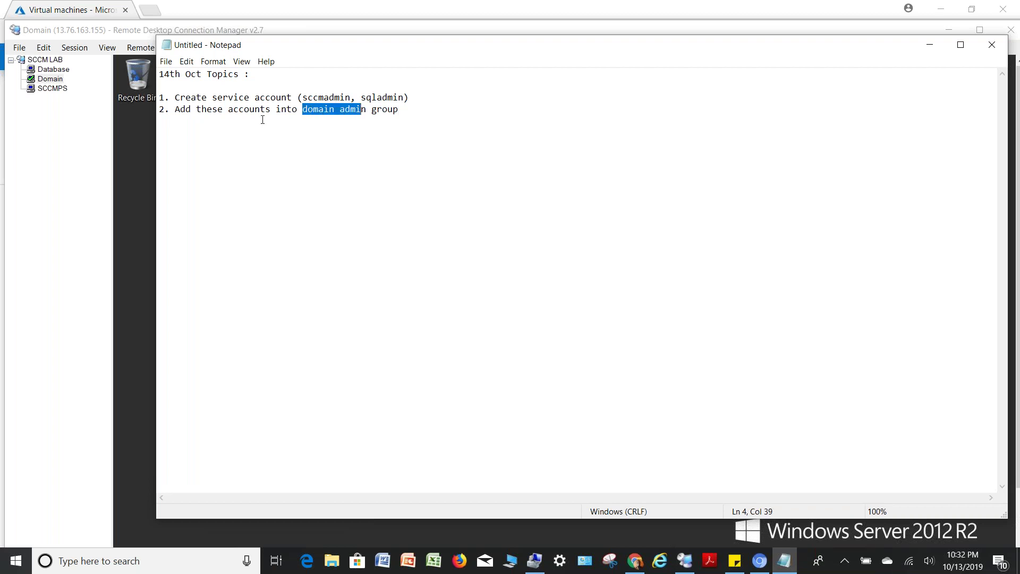
{"action": "left_click", "coordinate": [46, 70]}
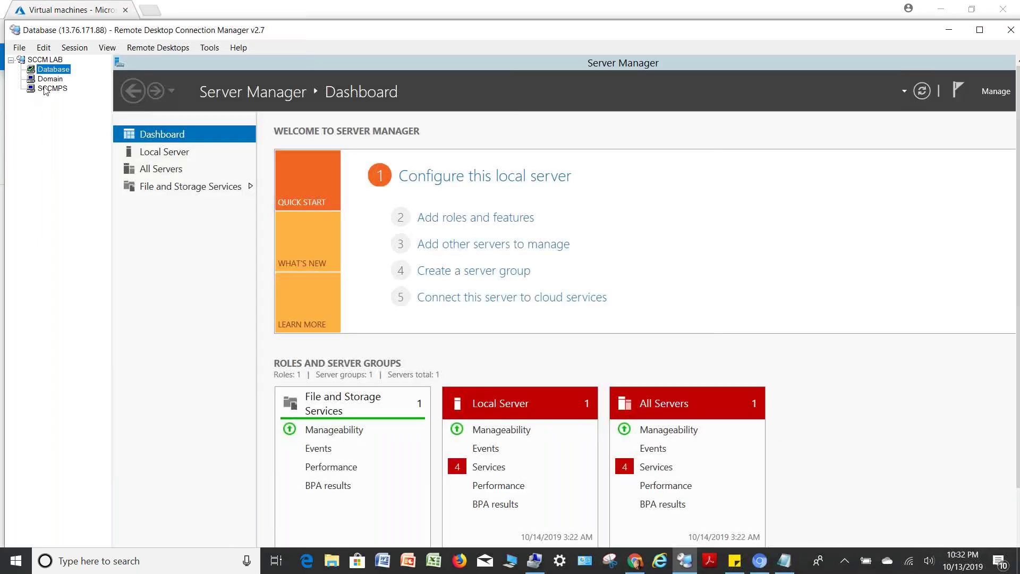
On the Domain server, select the SCCM Admin and SQL Admin accounts together.
{"action": "left_click", "coordinate": [47, 88]}
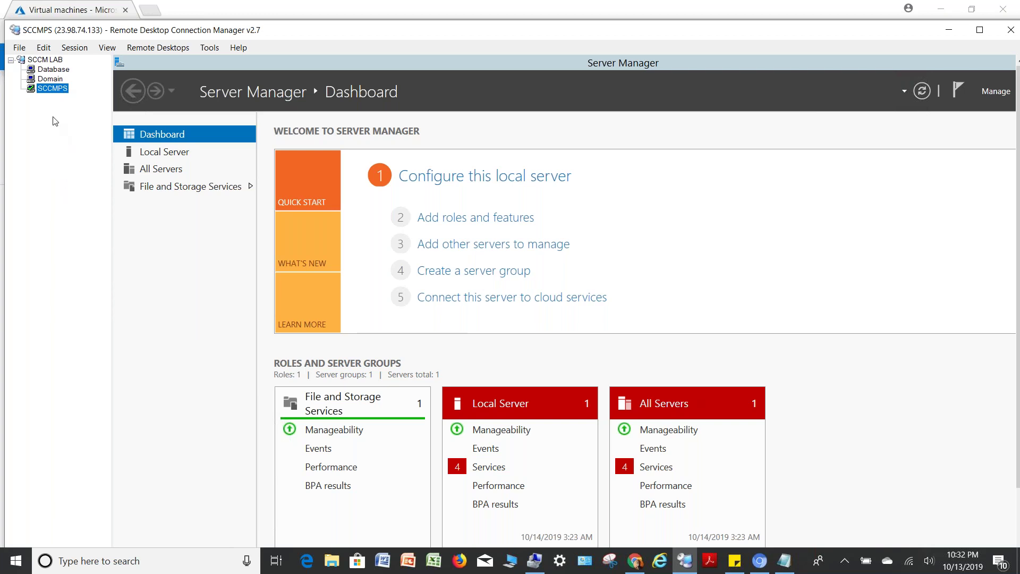
{"action": "left_click", "coordinate": [50, 79]}
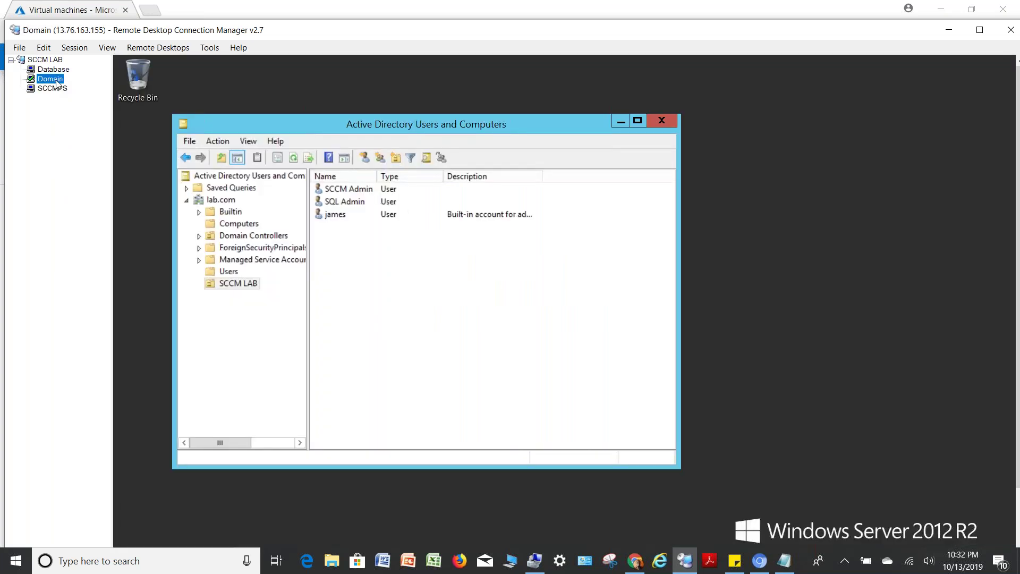
{"action": "left_click", "coordinate": [358, 189]}
{"action": "key", "text": "shift+Down"}
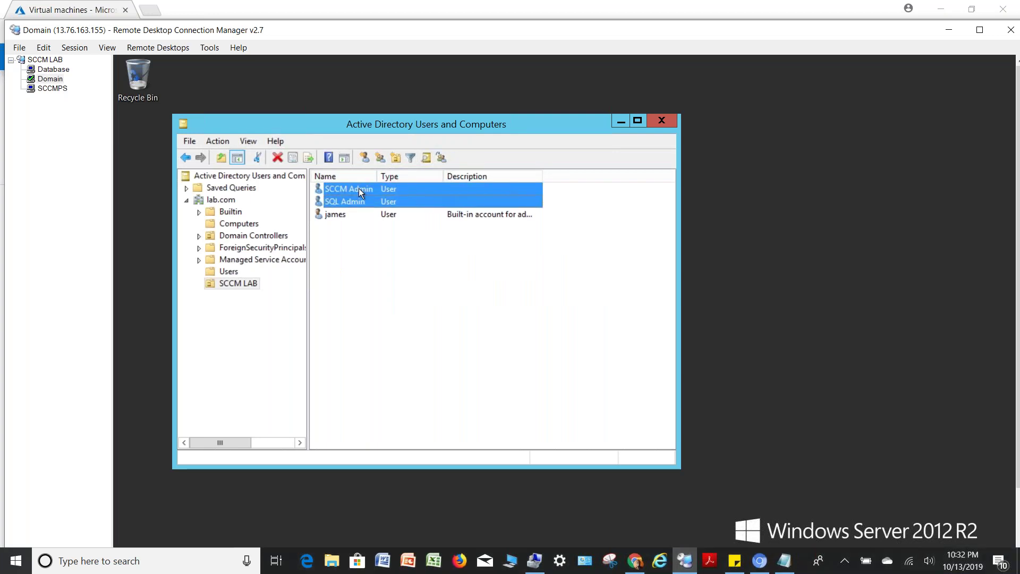
Add both accounts to the group 'domain admin', resolved to Domain Admins, and confirm.
{"action": "right_click", "coordinate": [384, 200]}
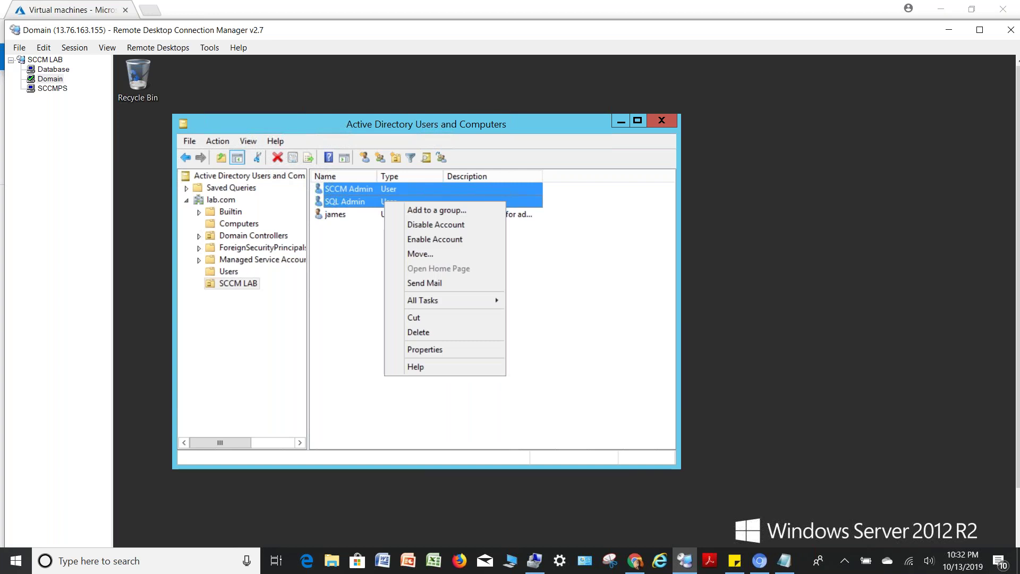
{"action": "left_click", "coordinate": [441, 210]}
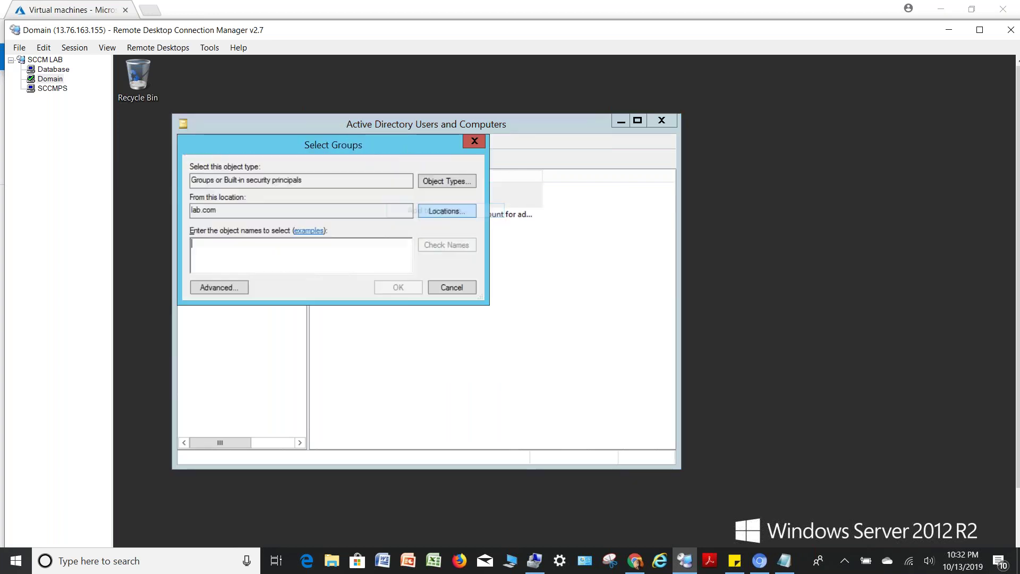
{"action": "type", "text": "d"}
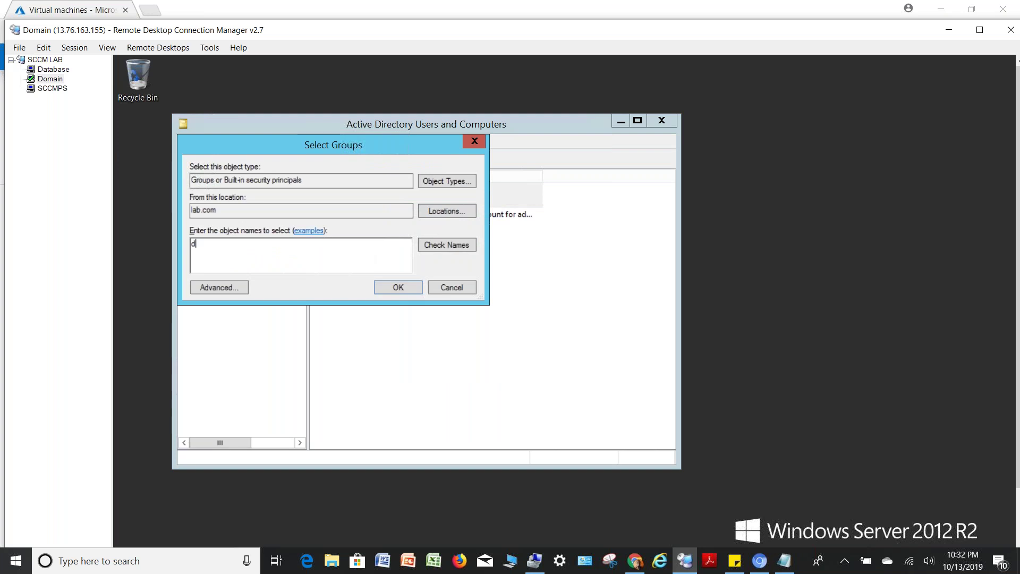
{"action": "type", "text": "omain admin"}
{"action": "left_click", "coordinate": [455, 246]}
{"action": "left_click", "coordinate": [405, 289]}
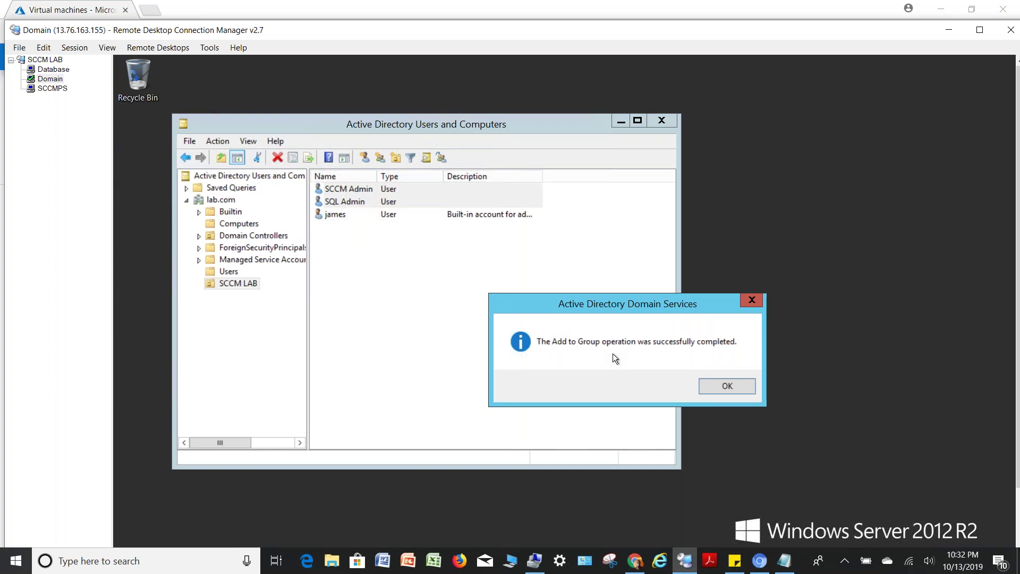
{"action": "left_click", "coordinate": [719, 385]}
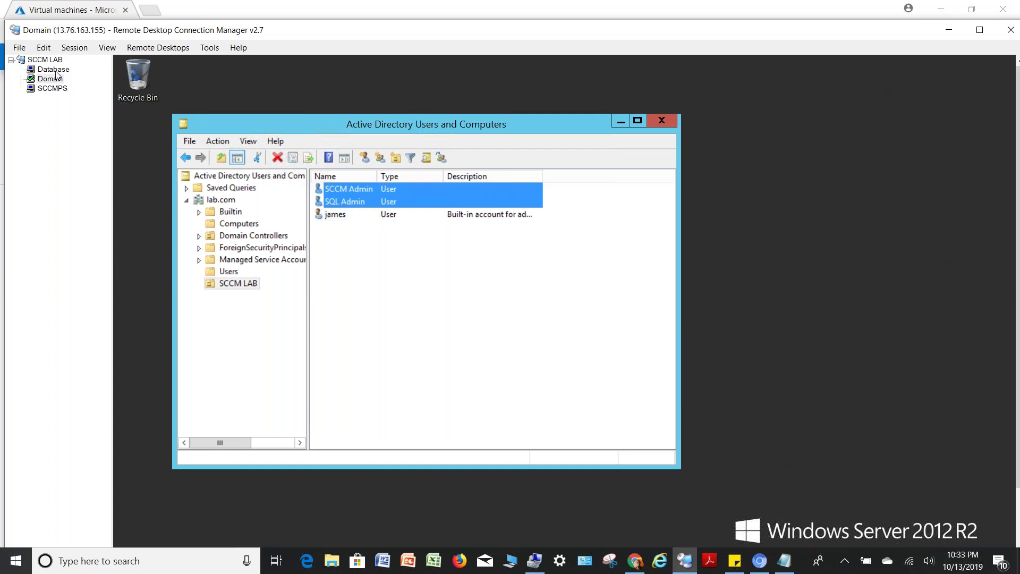
Close Server Manager on the Database server and show its session full screen.
{"action": "left_click", "coordinate": [55, 71]}
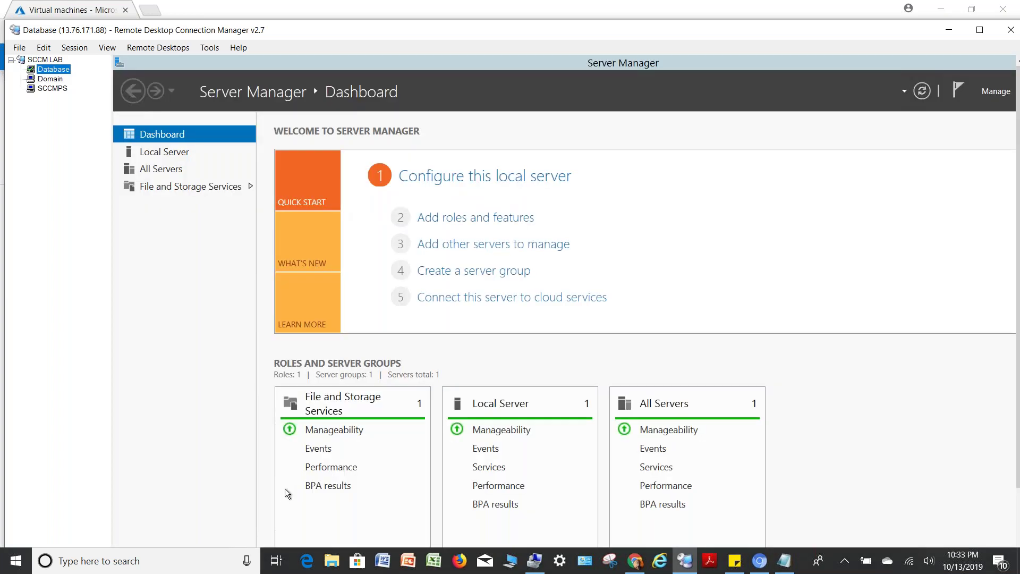
{"action": "left_click", "coordinate": [957, 62]}
{"action": "double_click", "coordinate": [957, 62]}
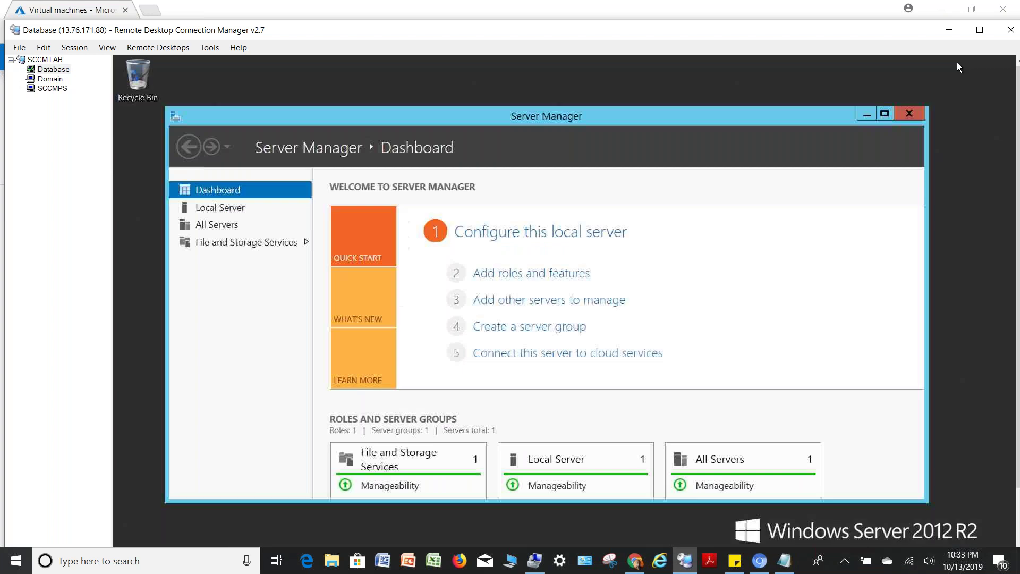
{"action": "left_click", "coordinate": [909, 113]}
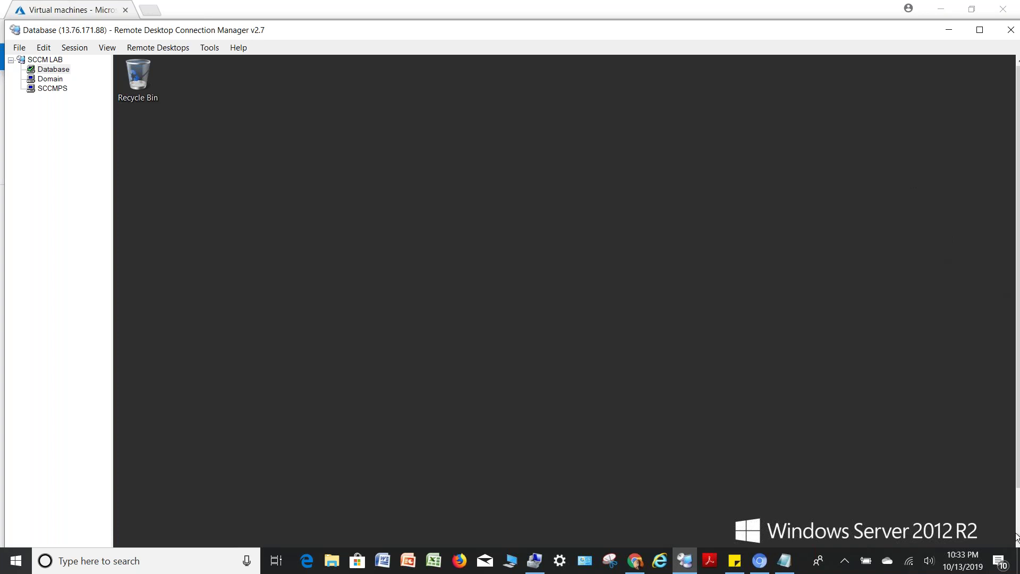
{"action": "right_click", "coordinate": [56, 70]}
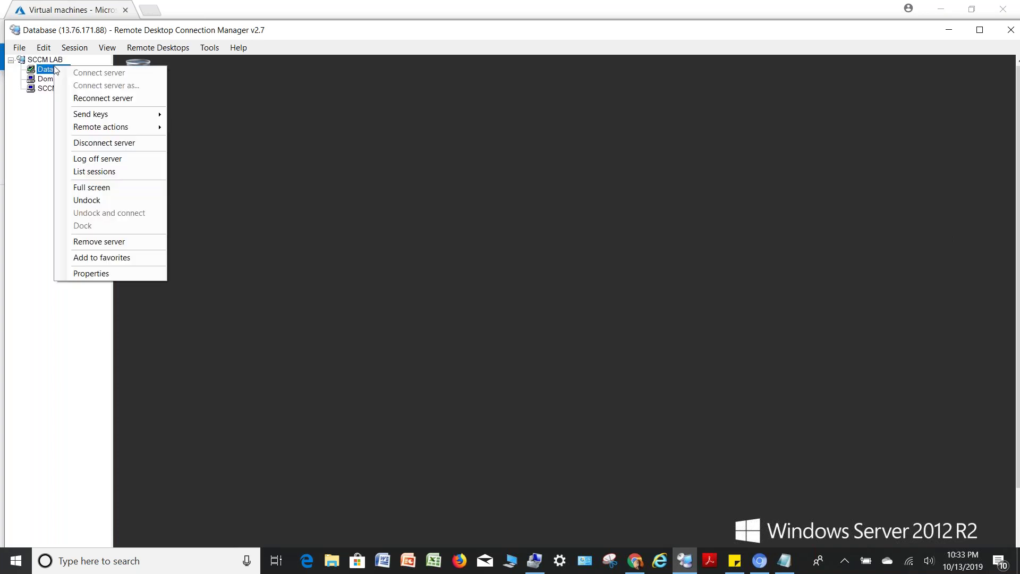
{"action": "left_click", "coordinate": [98, 187]}
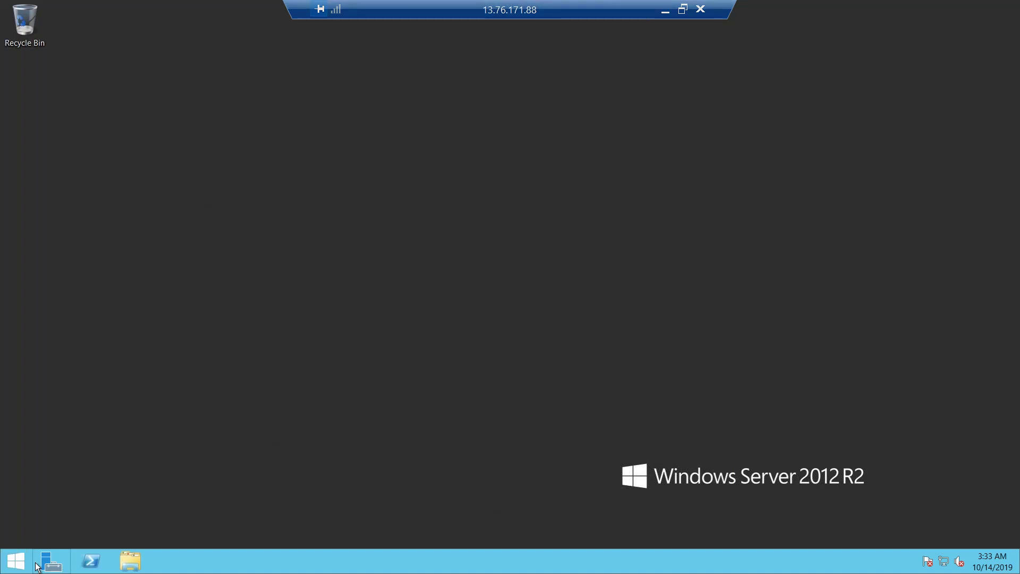
Restart the Database server from the Start button's Shut down or sign out menu.
{"action": "right_click", "coordinate": [15, 561]}
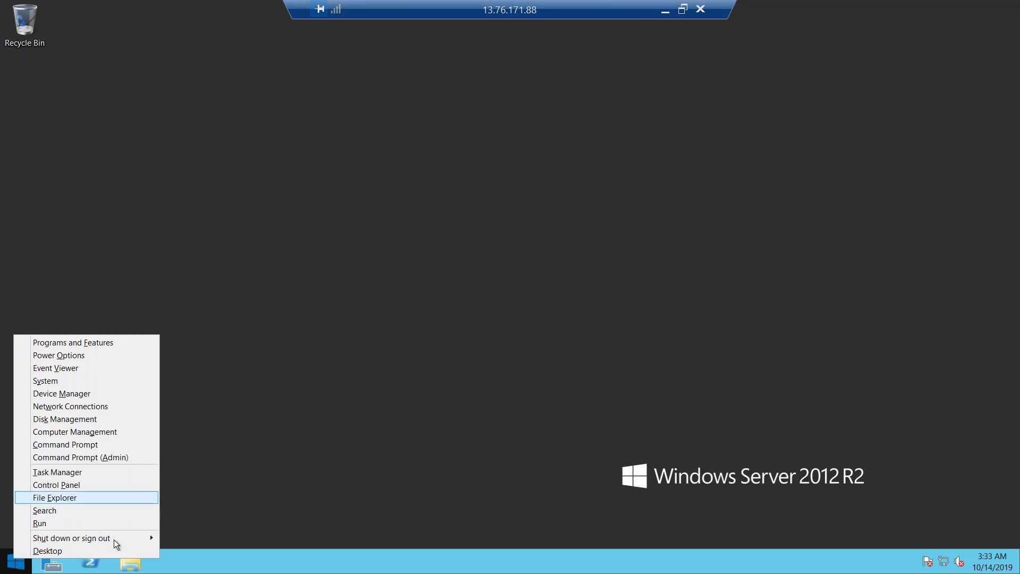
{"action": "mouse_move", "coordinate": [139, 539]}
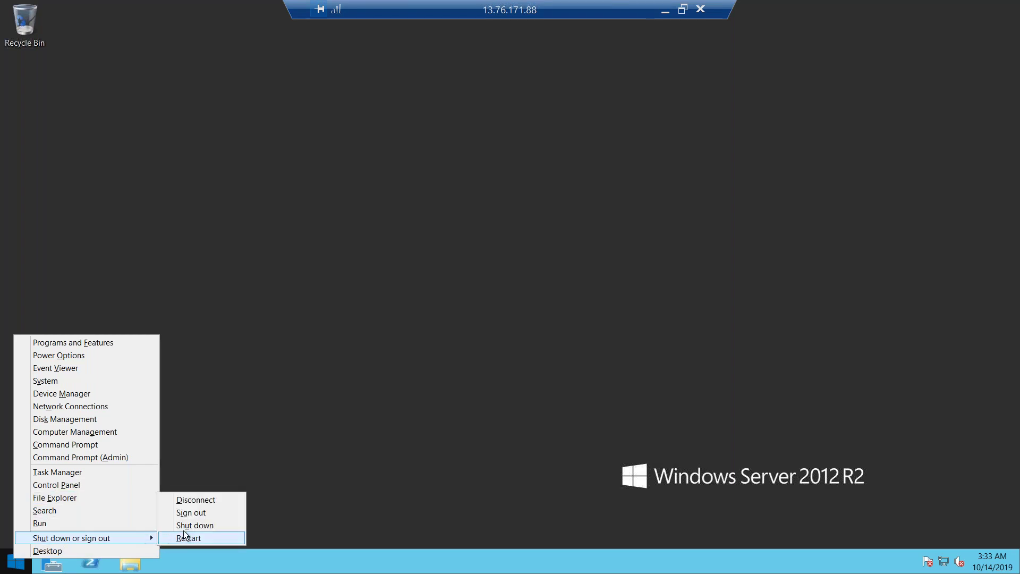
{"action": "left_click", "coordinate": [206, 513]}
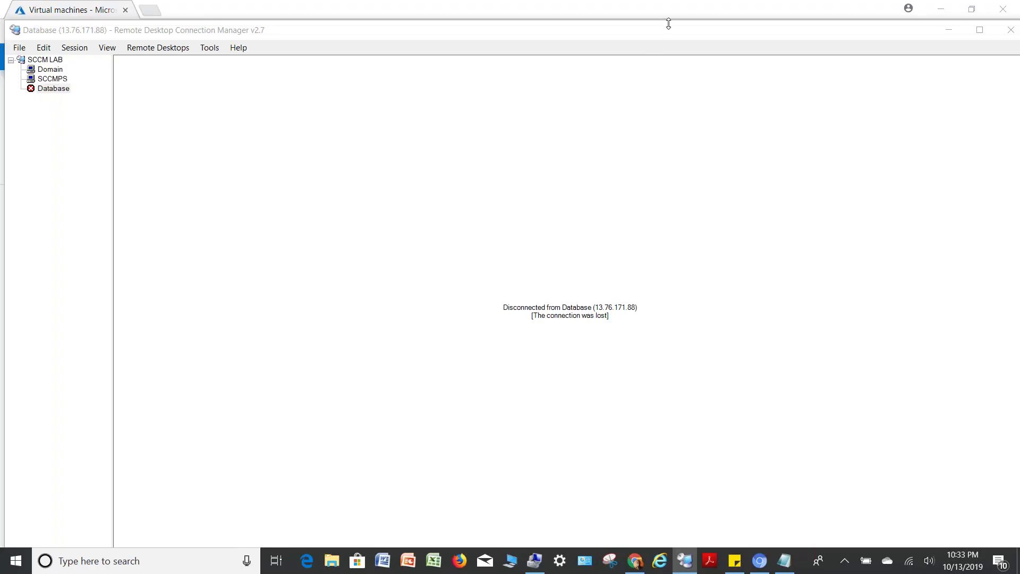
Switch to the SCCMPS server's session to view its Server Manager Dashboard.
{"action": "left_click", "coordinate": [53, 81]}
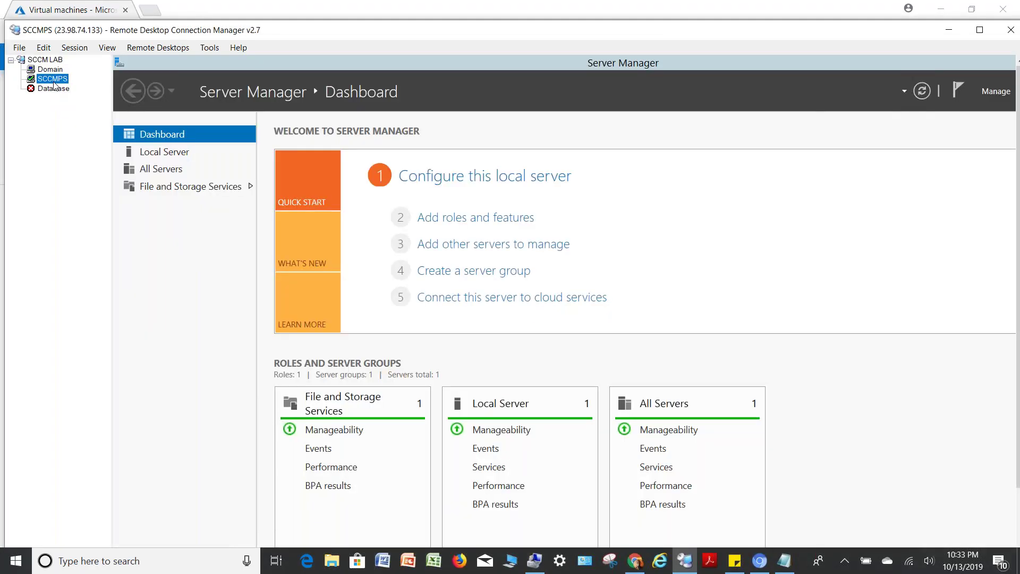
{"action": "right_click", "coordinate": [53, 83]}
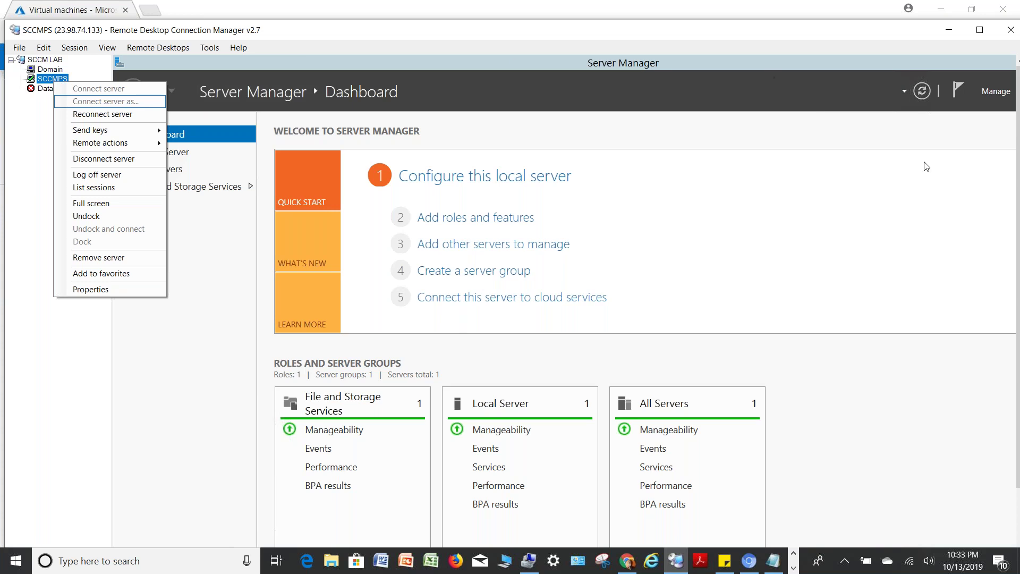
{"action": "left_click", "coordinate": [961, 197]}
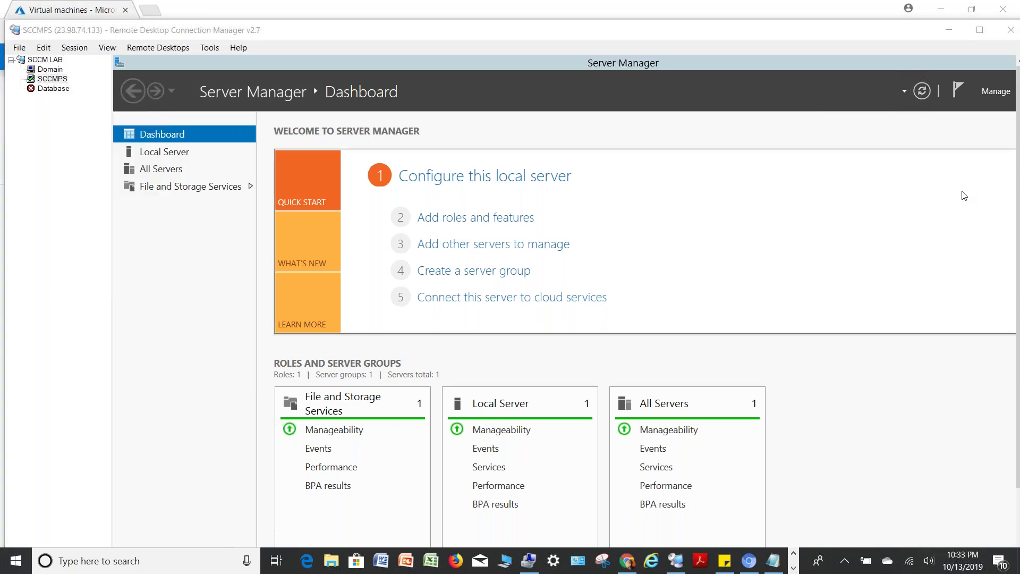
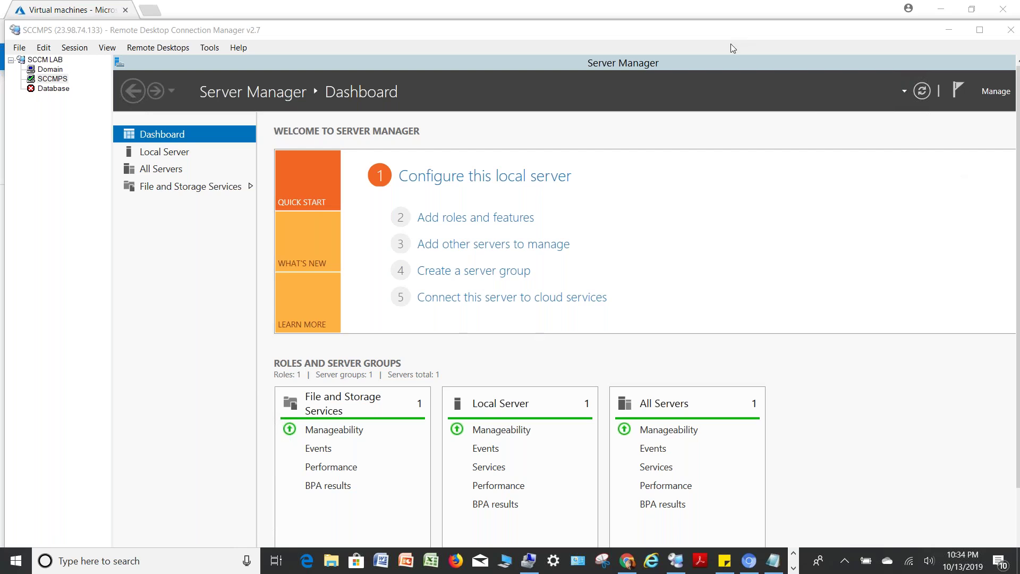
Show the SCCMPS session full screen and sign out of it.
{"action": "left_click", "coordinate": [57, 83]}
{"action": "right_click", "coordinate": [58, 86]}
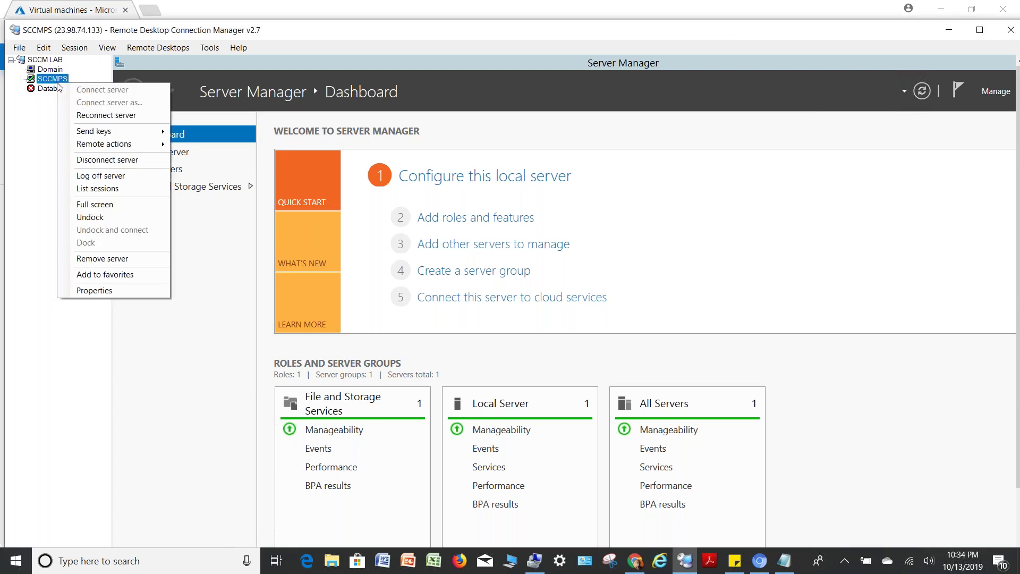
{"action": "left_click", "coordinate": [96, 205]}
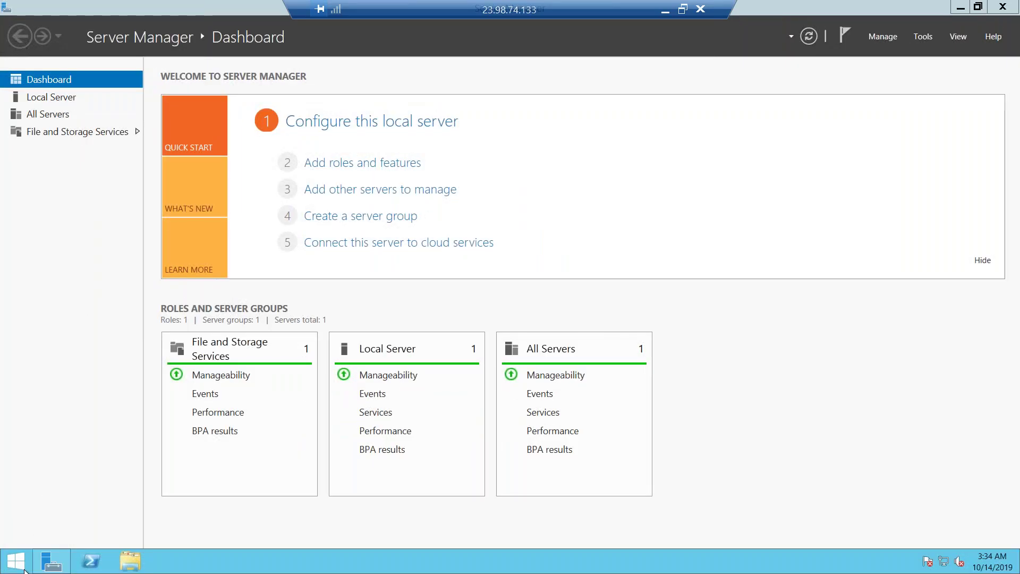
{"action": "right_click", "coordinate": [25, 567]}
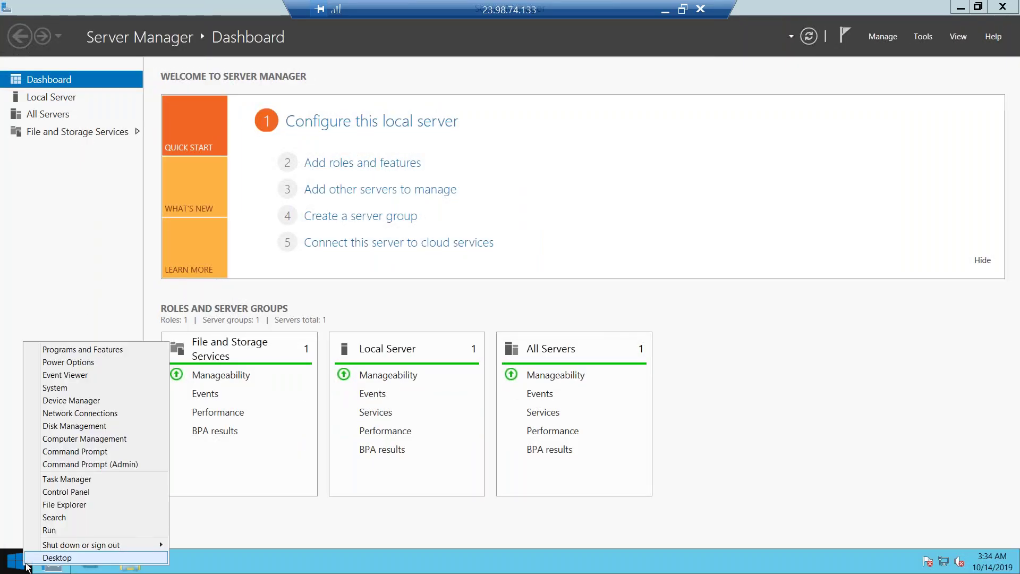
{"action": "mouse_move", "coordinate": [89, 547]}
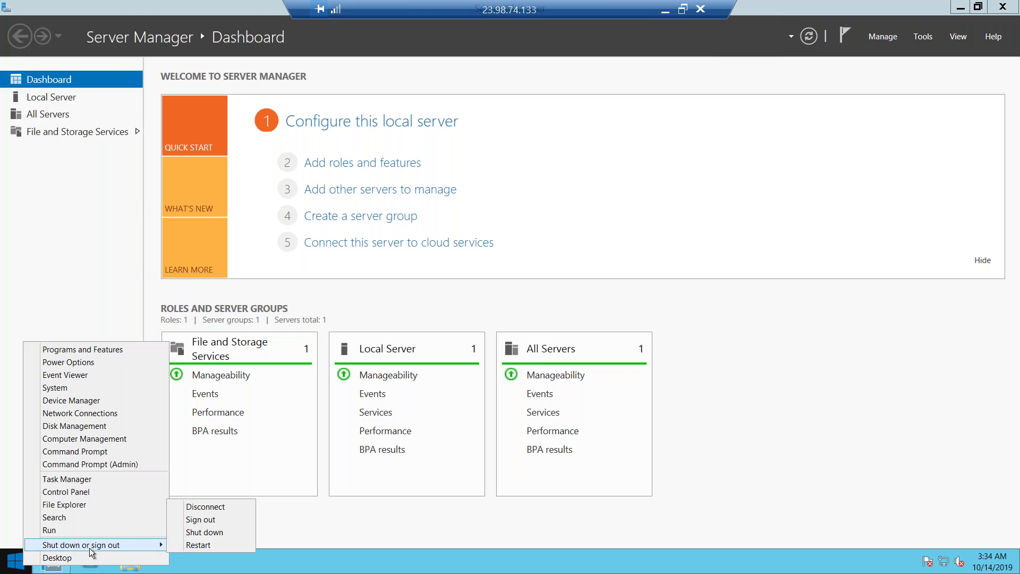
{"action": "left_click", "coordinate": [217, 519]}
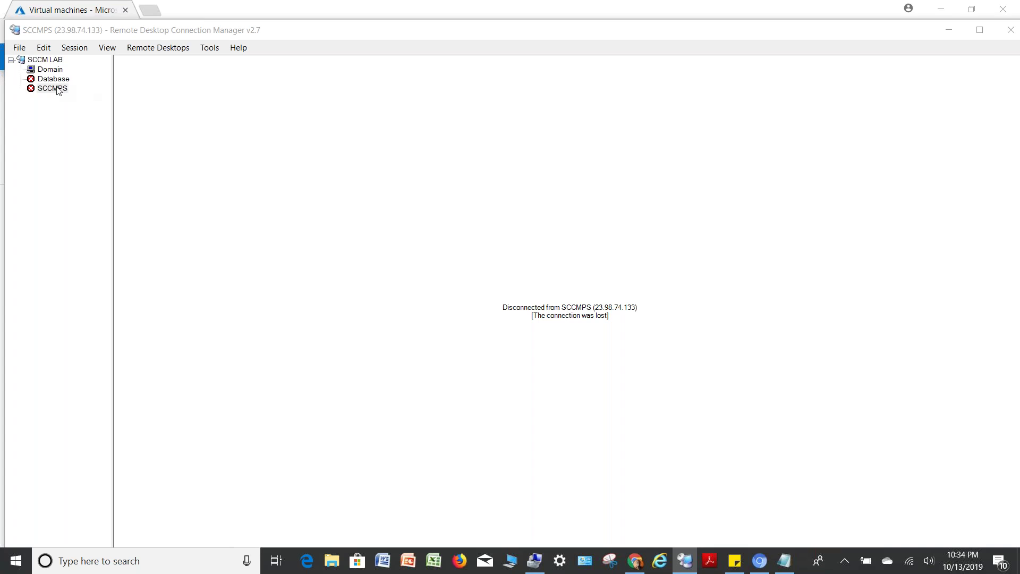
Select the Database server's disconnected entry and open its context menu.
{"action": "left_click", "coordinate": [52, 89]}
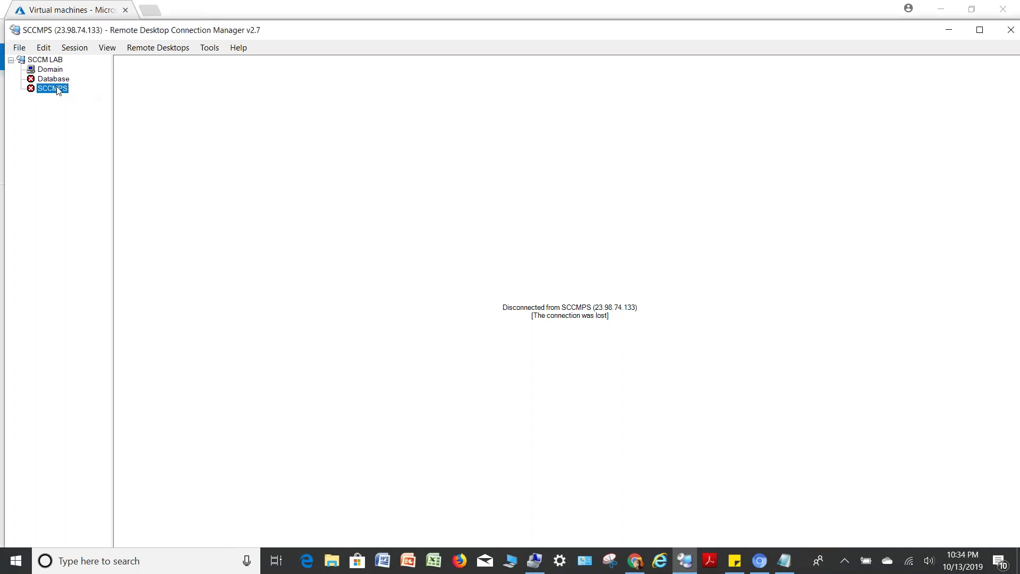
{"action": "left_click", "coordinate": [57, 80]}
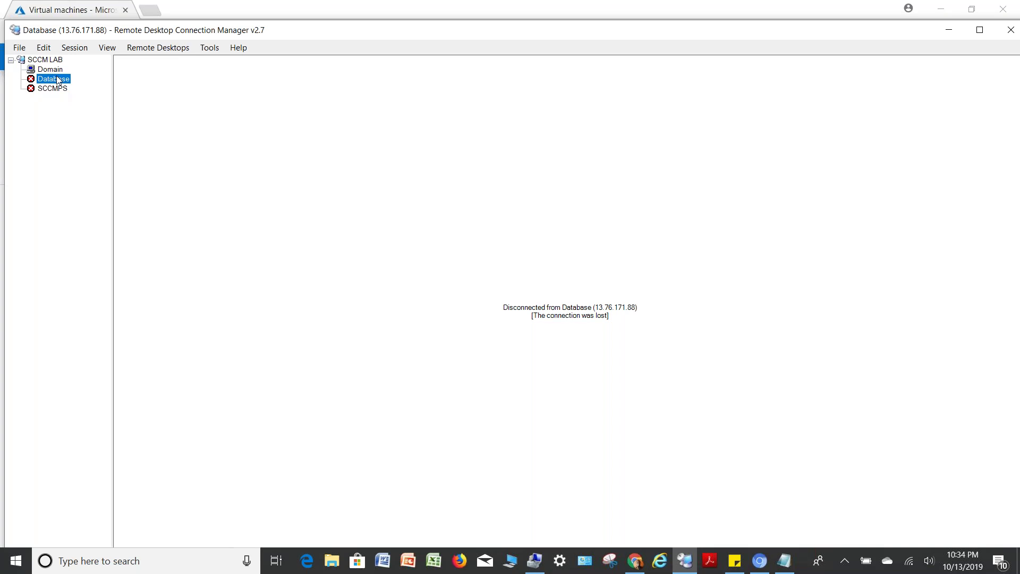
{"action": "right_click", "coordinate": [57, 79]}
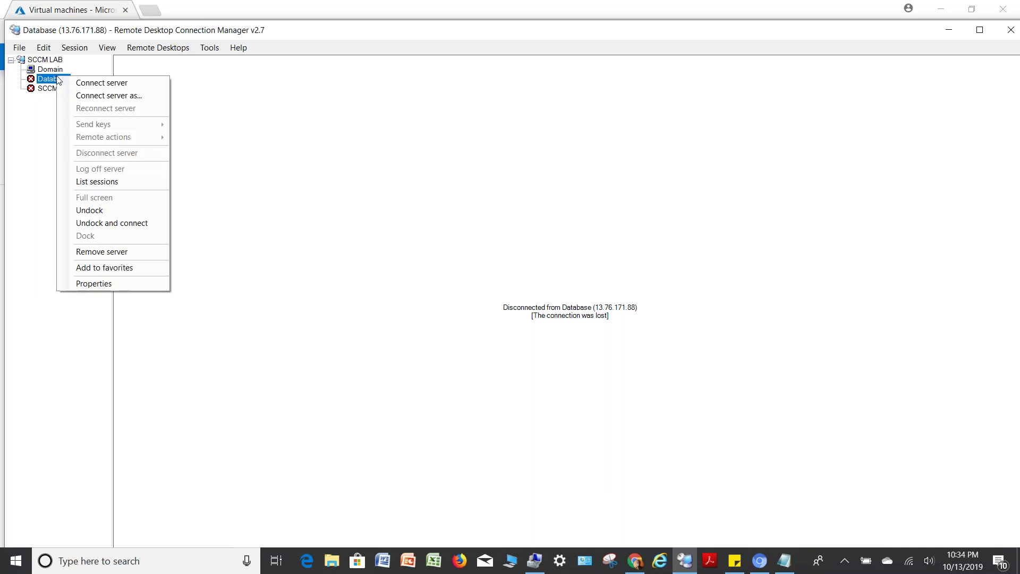
Uncheck Inherit from parent for Database and save the lab.com\sqaadmin account with its password.
{"action": "left_click", "coordinate": [99, 284]}
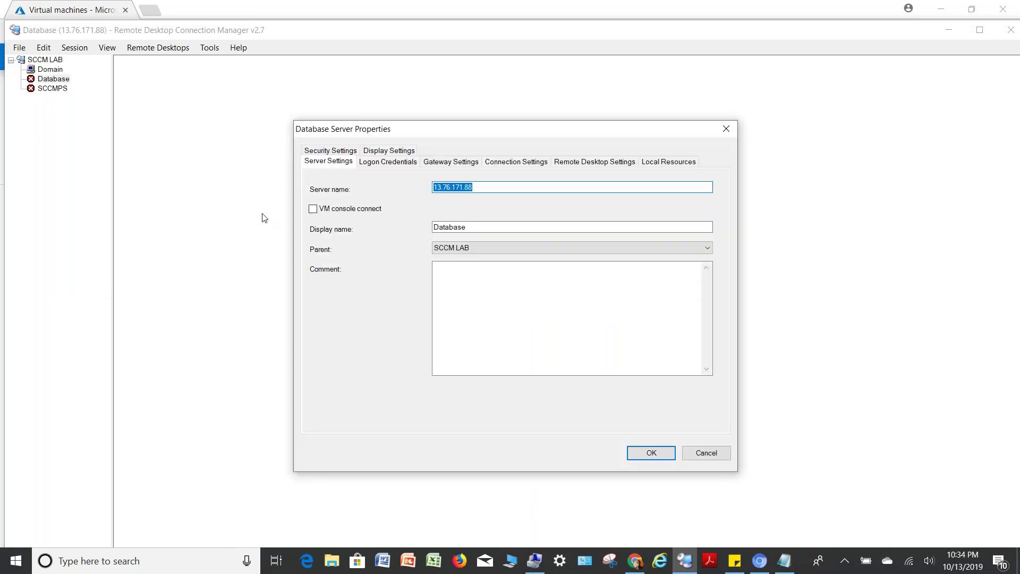
{"action": "left_click", "coordinate": [406, 165]}
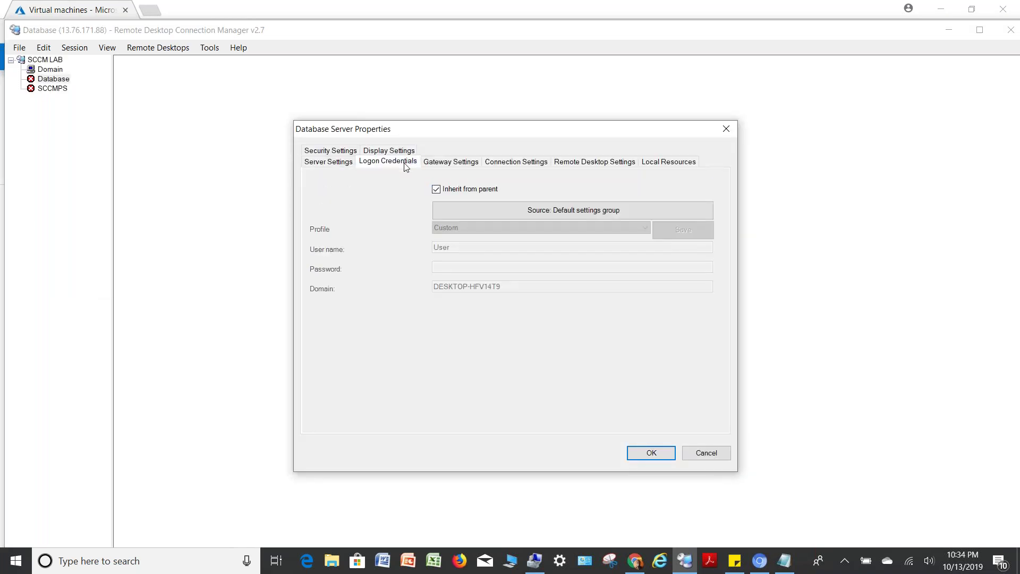
{"action": "left_click", "coordinate": [436, 189]}
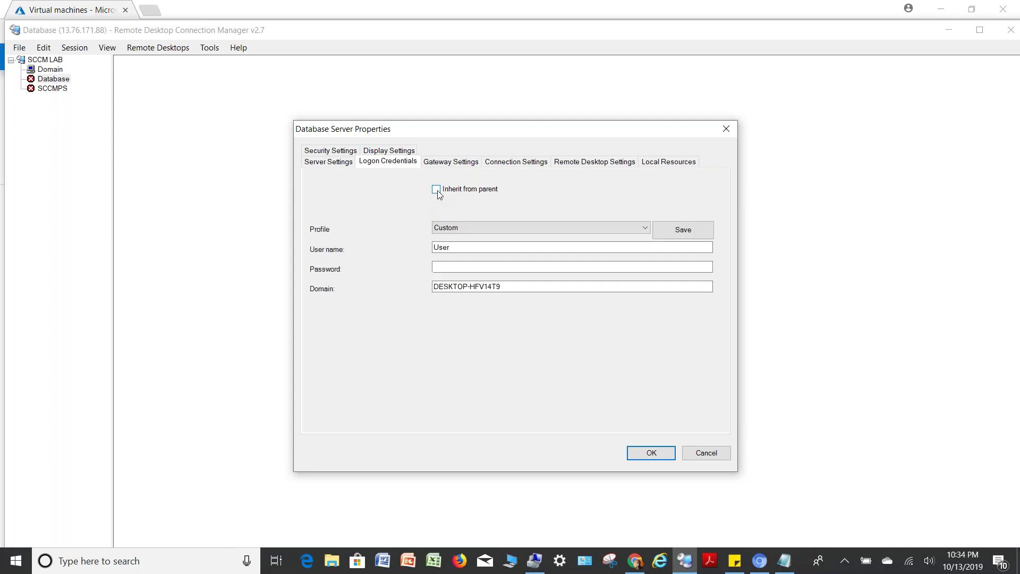
{"action": "left_click", "coordinate": [467, 251]}
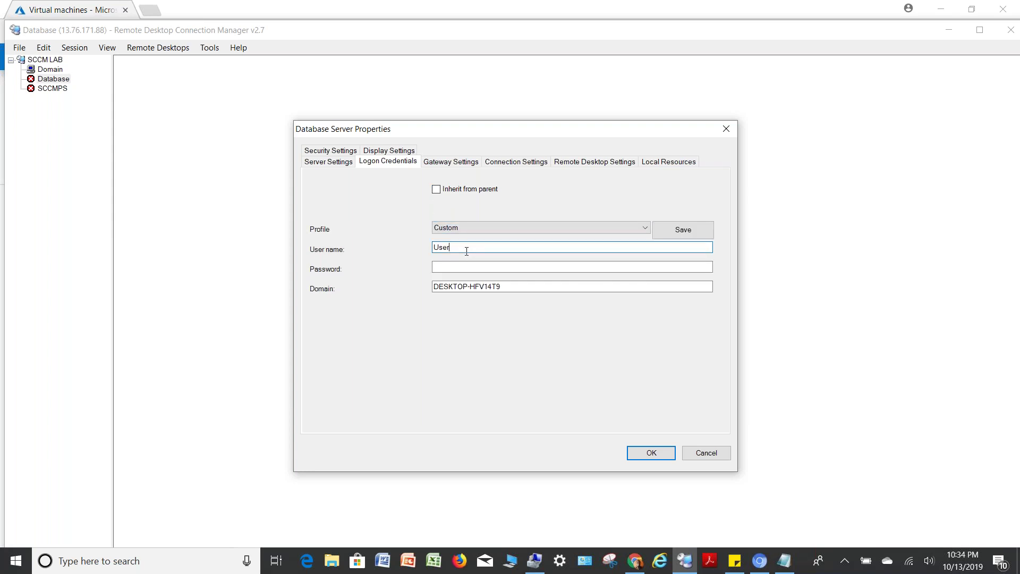
{"action": "double_click", "coordinate": [467, 250]}
{"action": "key", "text": "BackSpace"}
{"action": "type", "text": "lab.com\\"}
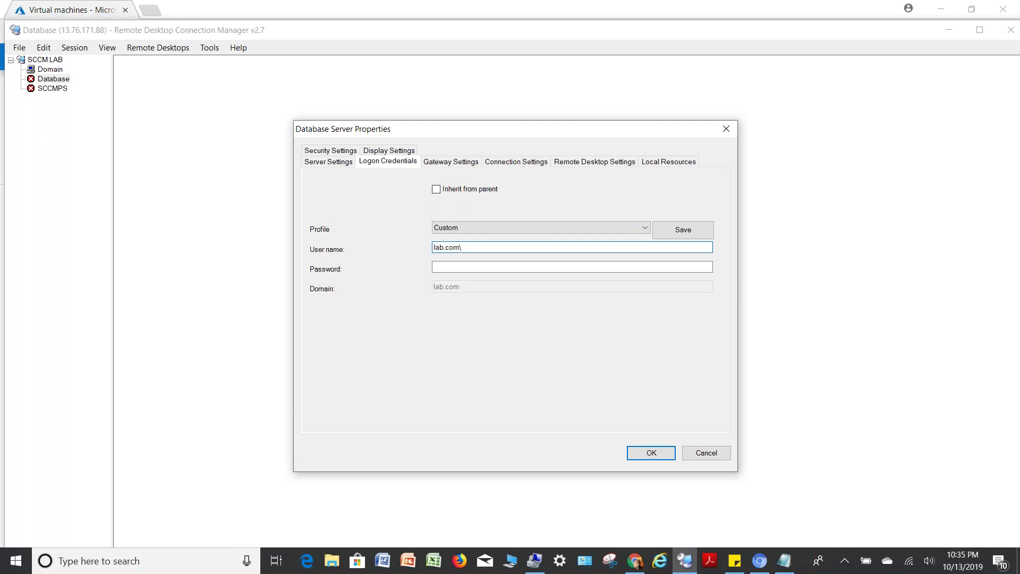
{"action": "type", "text": "sqa"}
{"action": "type", "text": "admin"}
{"action": "left_click", "coordinate": [435, 266]}
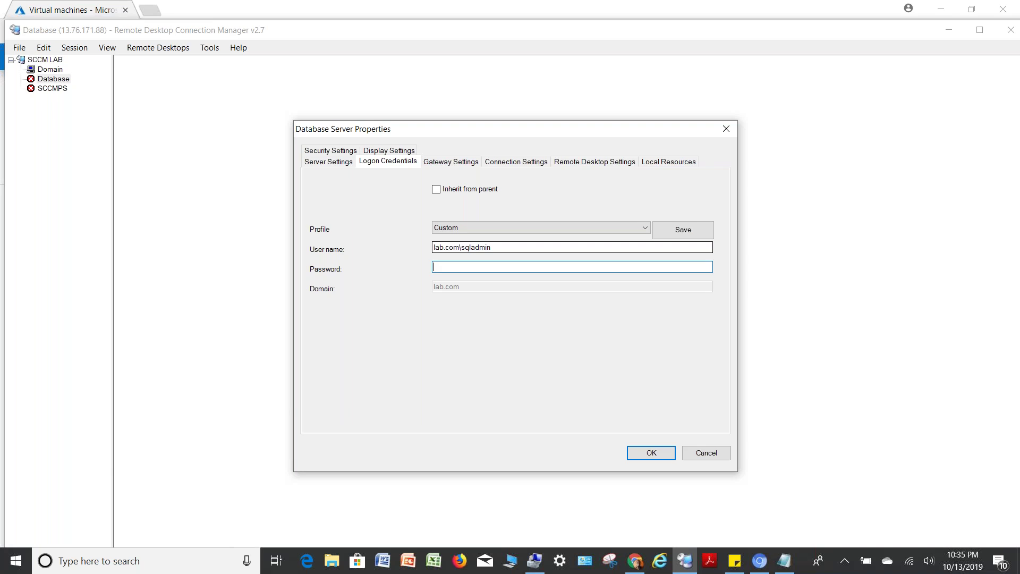
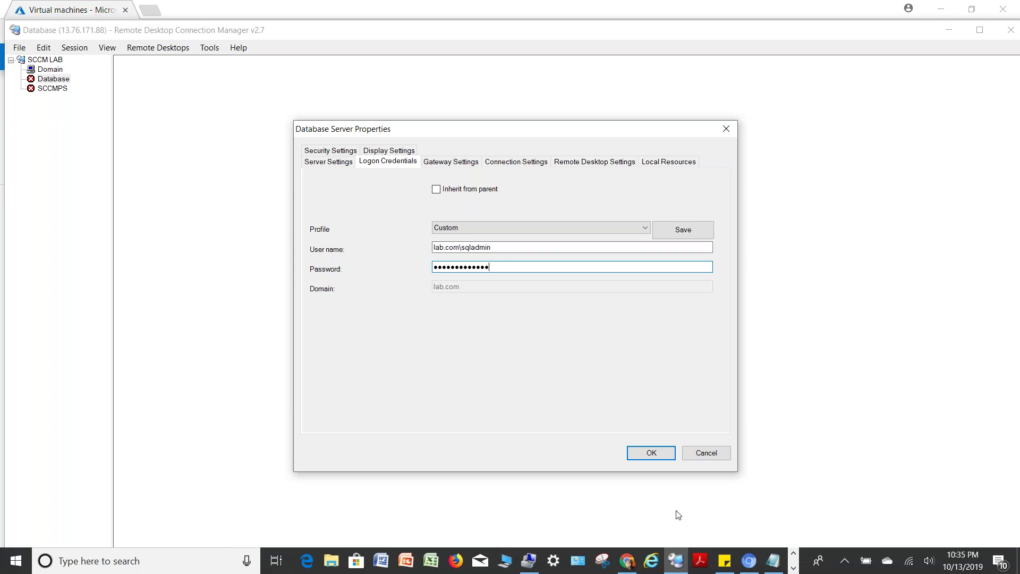
{"action": "left_click", "coordinate": [656, 454]}
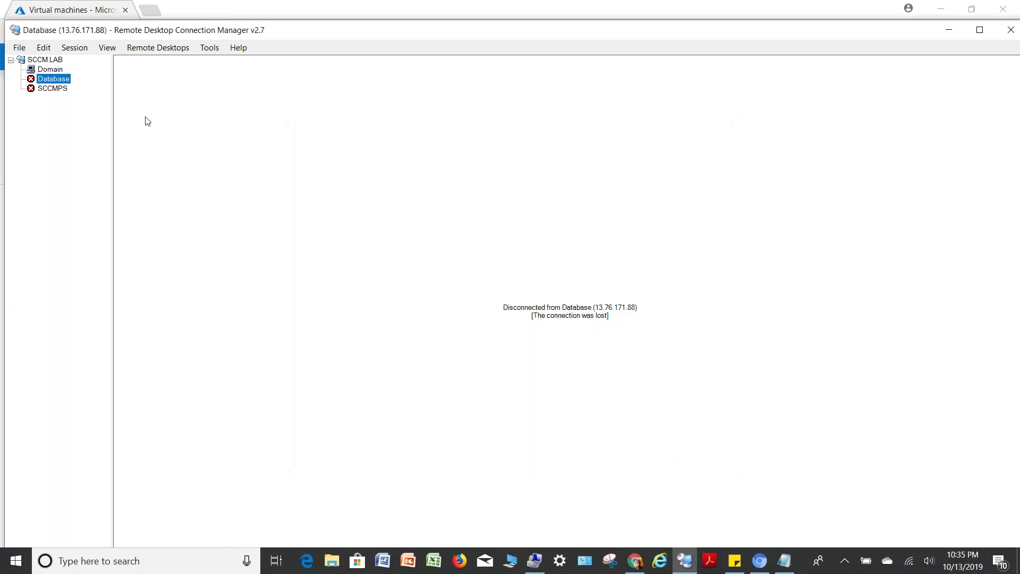
{"action": "right_click", "coordinate": [60, 84]}
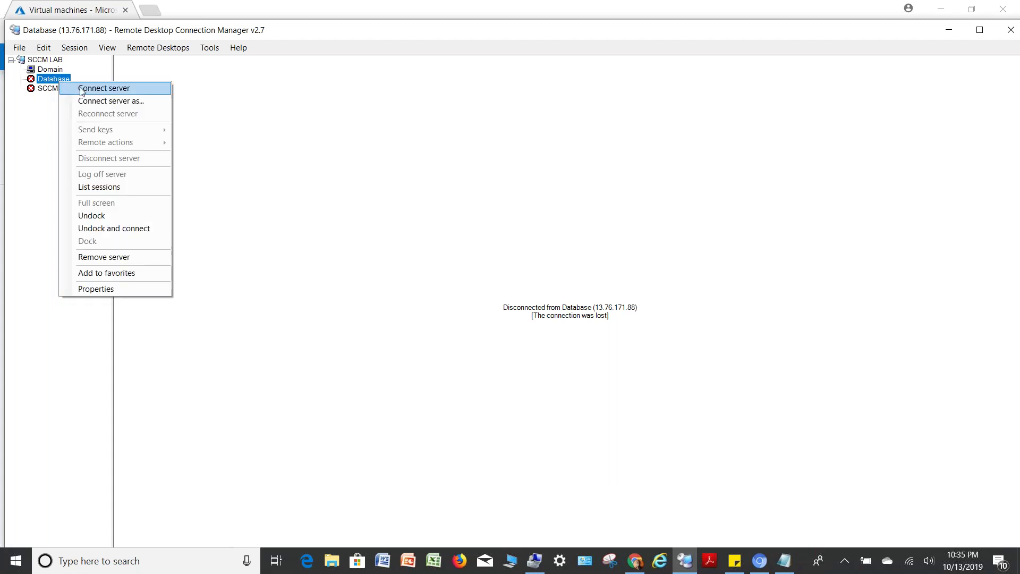
Try connecting to Database, dismiss the failed login, and reopen its Logon Credentials.
{"action": "left_click", "coordinate": [85, 89]}
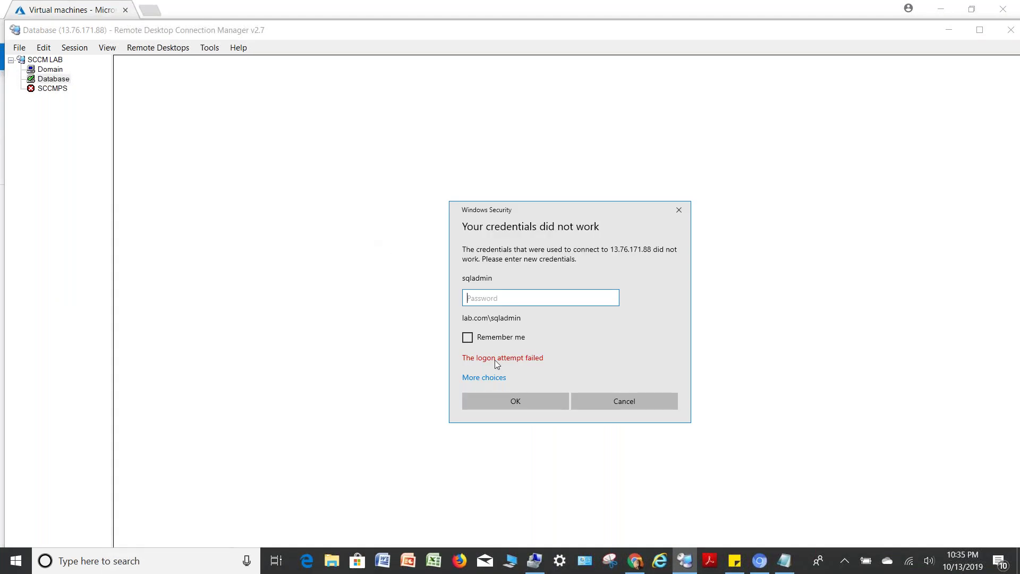
{"action": "left_click", "coordinate": [609, 403]}
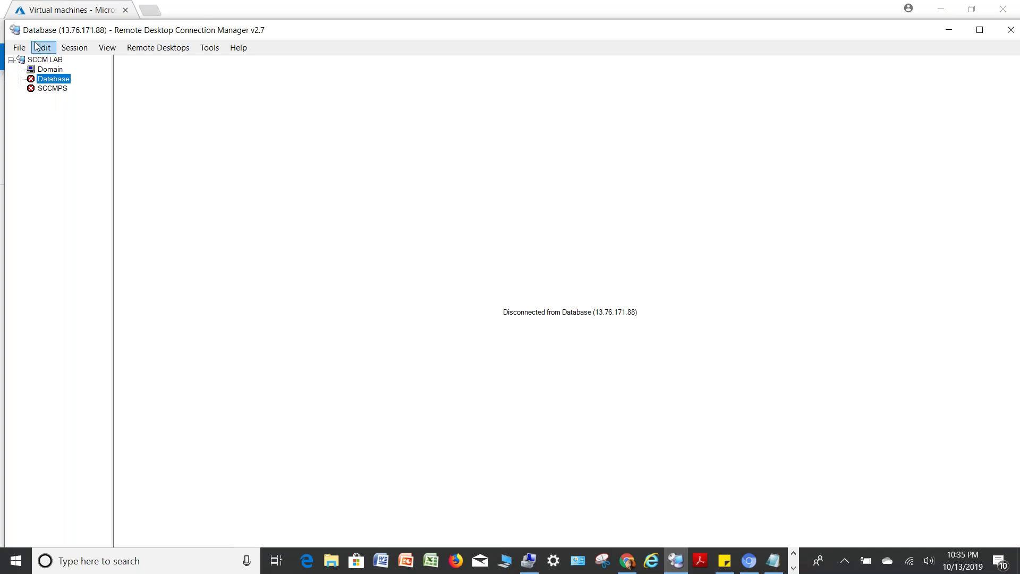
{"action": "right_click", "coordinate": [56, 78]}
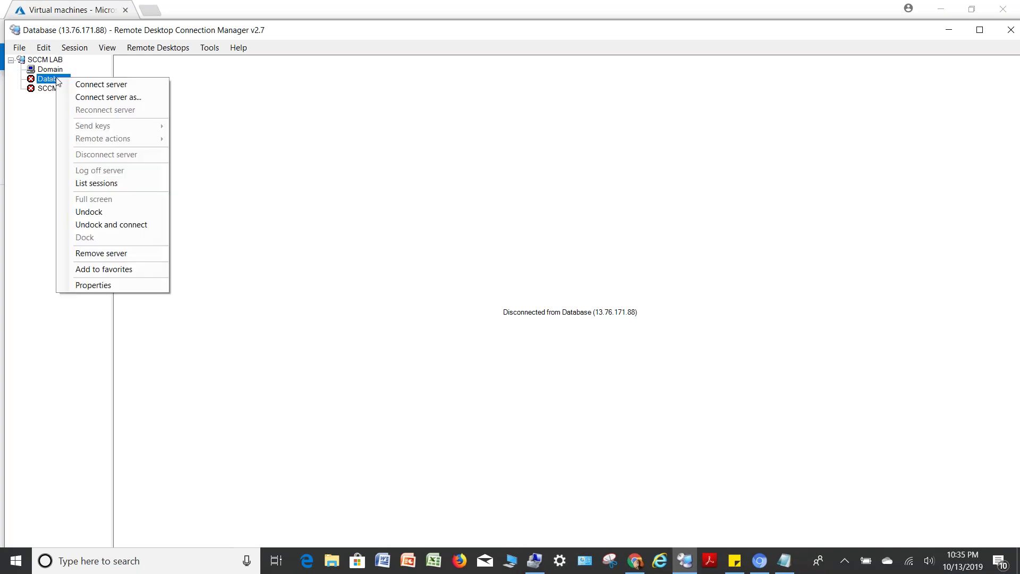
{"action": "left_click", "coordinate": [104, 286]}
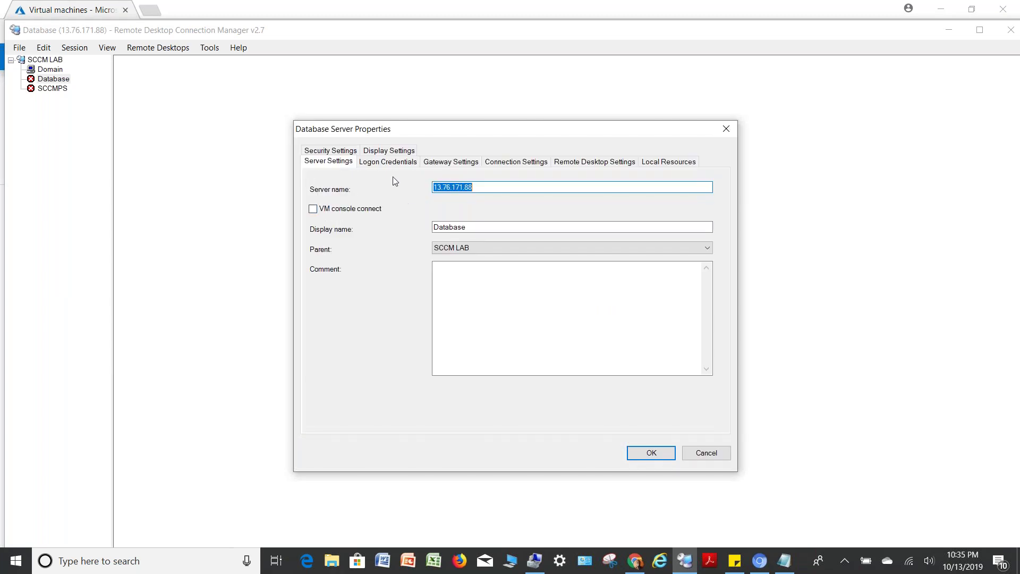
{"action": "left_click", "coordinate": [398, 162]}
Replace Database's stored password, save it, reconnect the session, and select SCCMPS.
{"action": "left_click", "coordinate": [498, 270]}
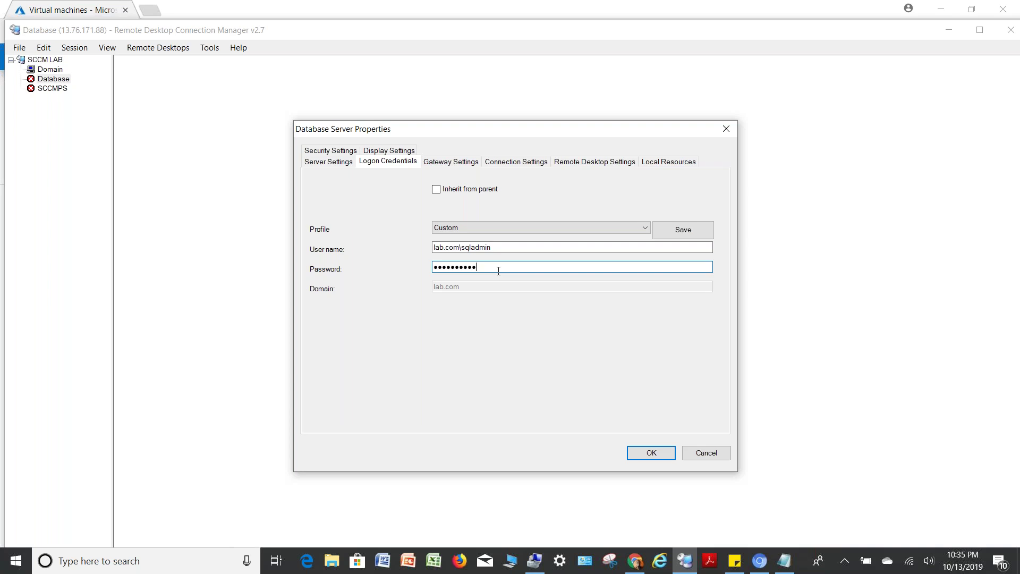
{"action": "left_click_drag", "start_coordinate": [482, 268], "coordinate": [282, 271]}
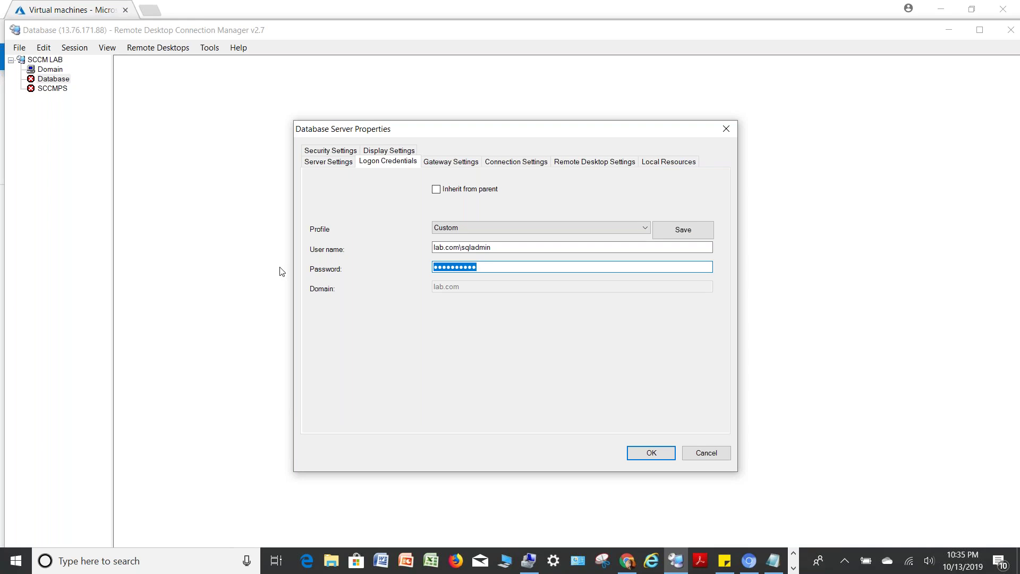
{"action": "left_click", "coordinate": [641, 453]}
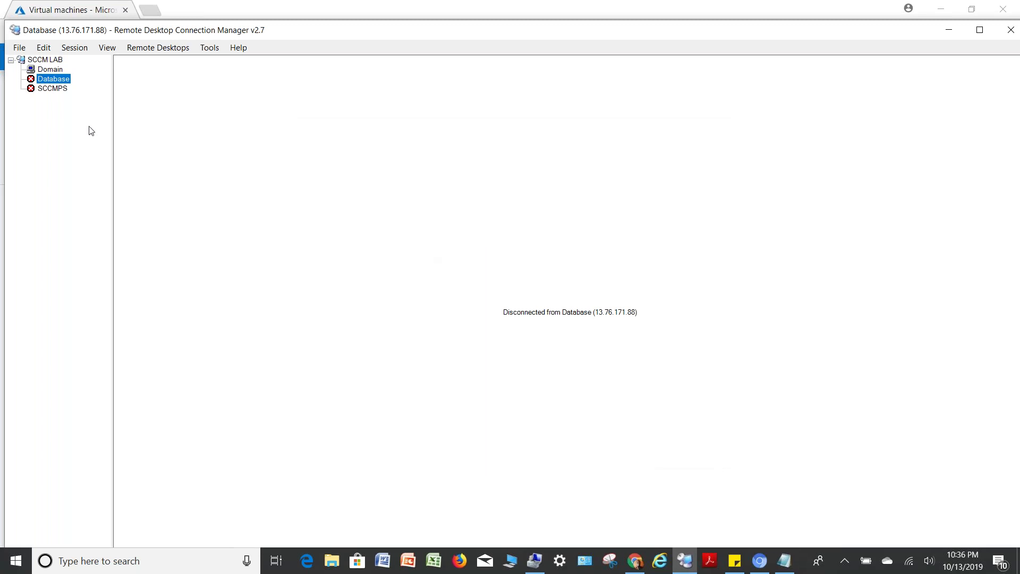
{"action": "double_click", "coordinate": [57, 79]}
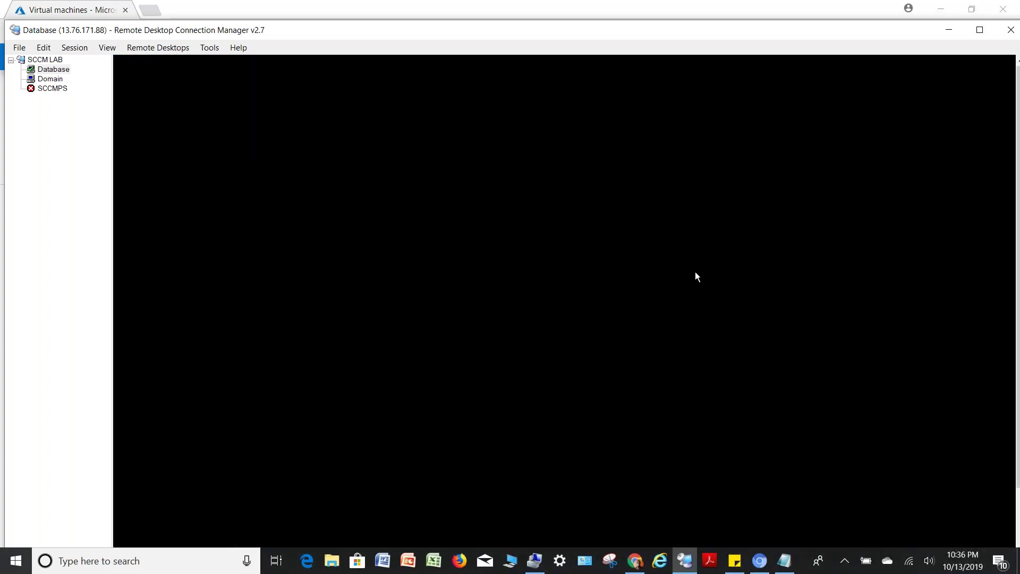
{"action": "left_click", "coordinate": [55, 90]}
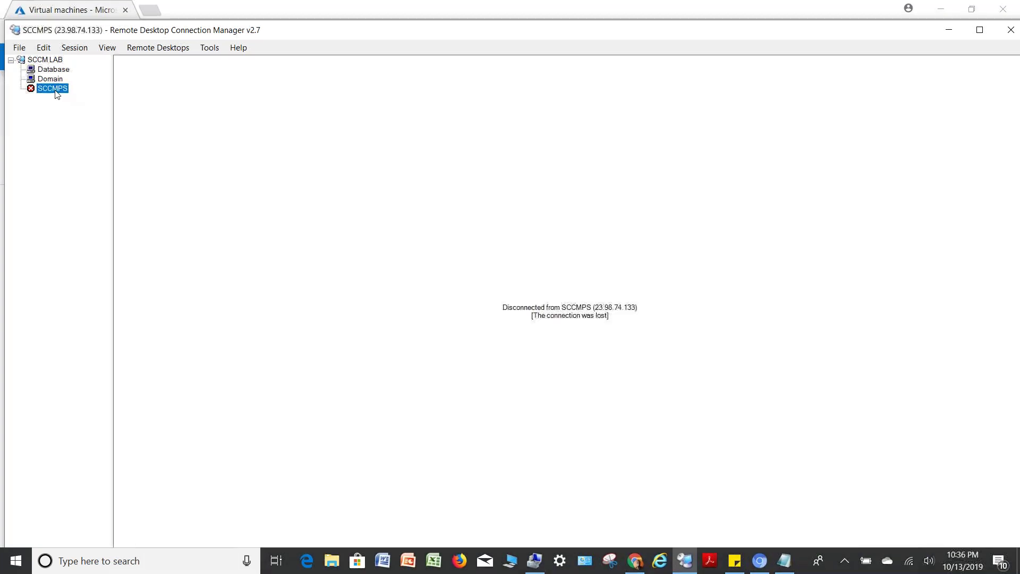
Uncheck Inherit from parent for SCCMPS and store lab.com\sccmadmin with its password.
{"action": "right_click", "coordinate": [57, 94]}
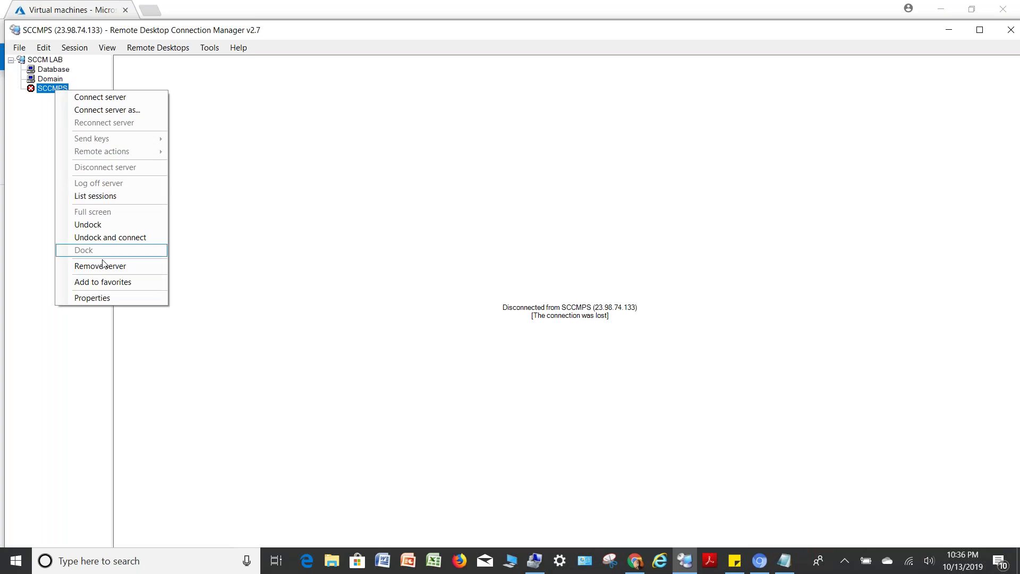
{"action": "left_click", "coordinate": [101, 299]}
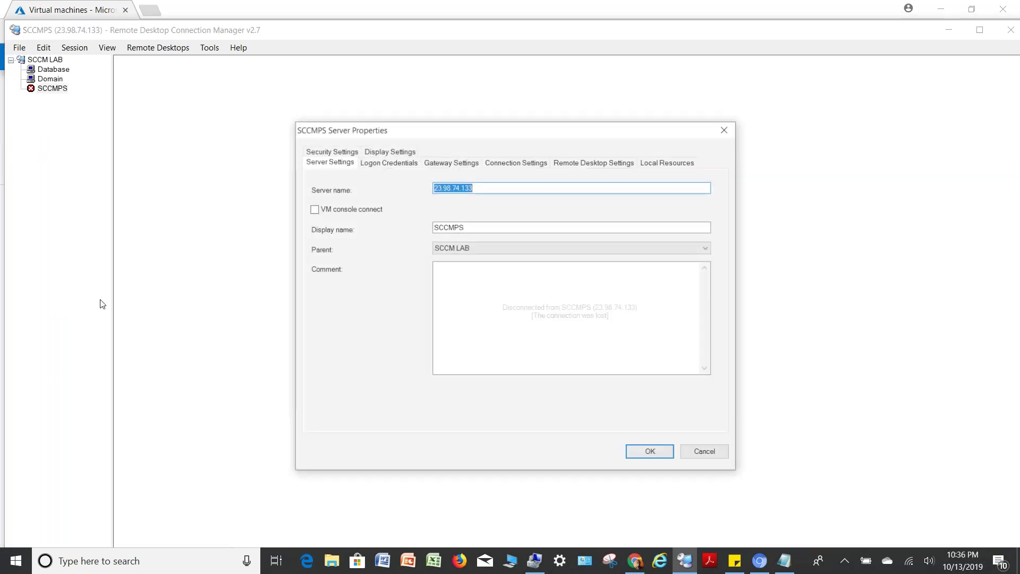
{"action": "left_click", "coordinate": [390, 164]}
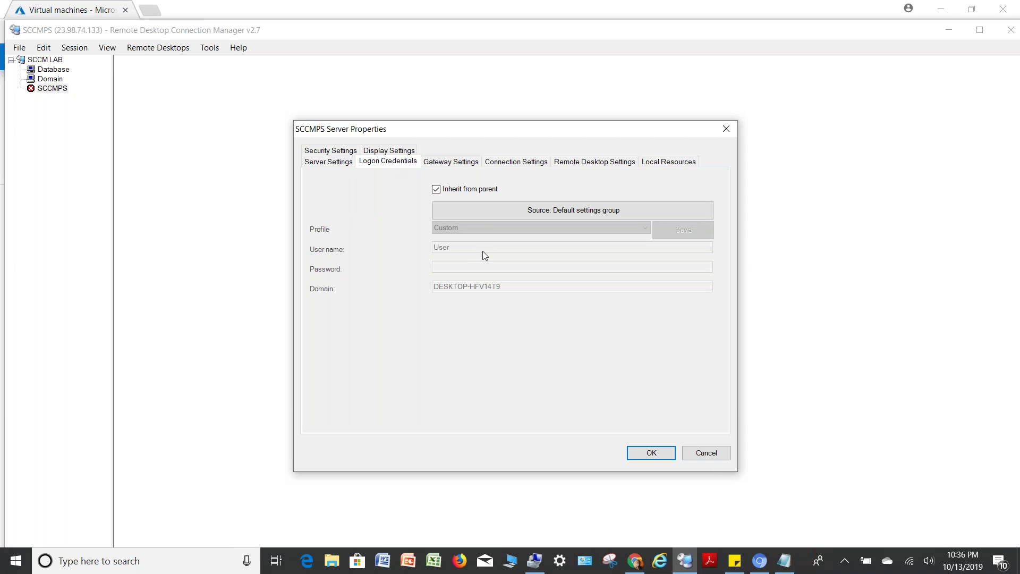
{"action": "left_click", "coordinate": [460, 191]}
{"action": "left_click", "coordinate": [459, 248]}
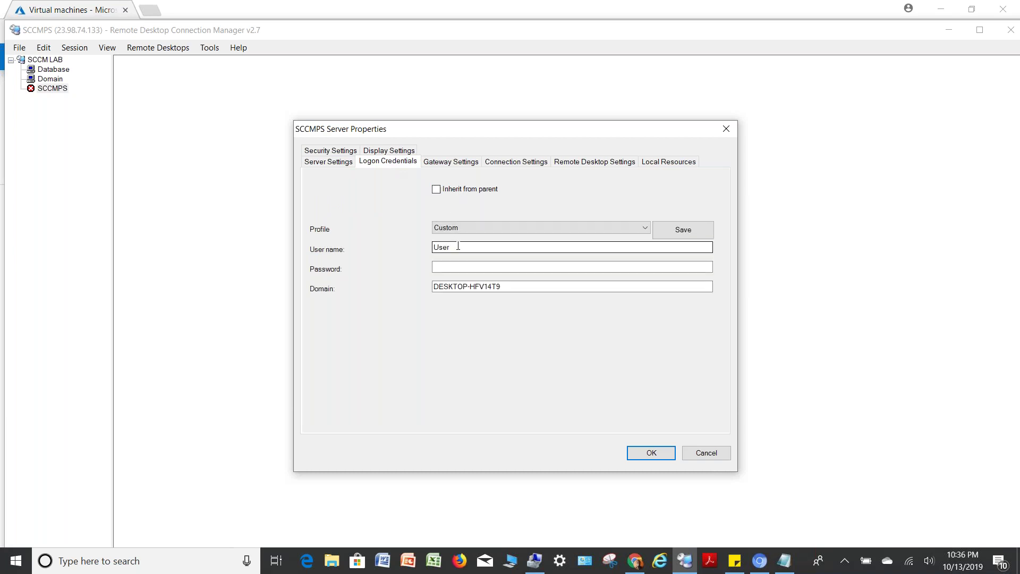
{"action": "double_click", "coordinate": [459, 248]}
{"action": "type", "text": "lab"}
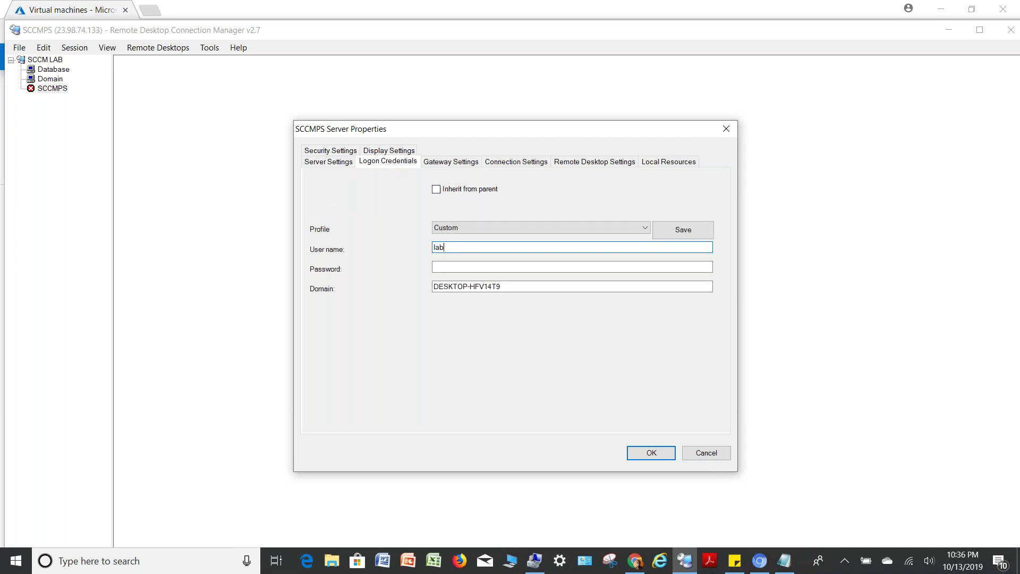
{"action": "type", "text": ".com\\sccmadmin"}
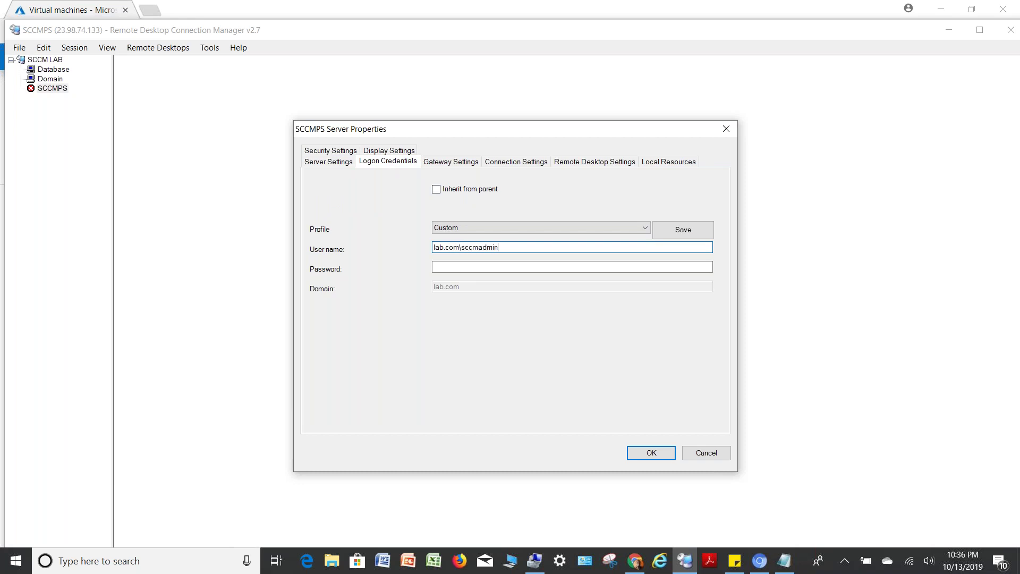
{"action": "key", "text": "Tab"}
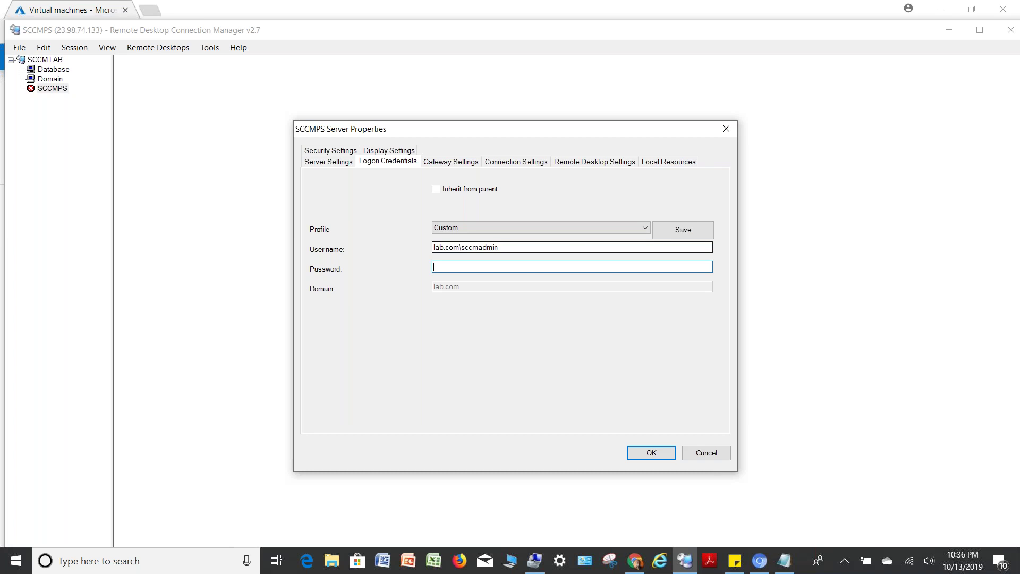
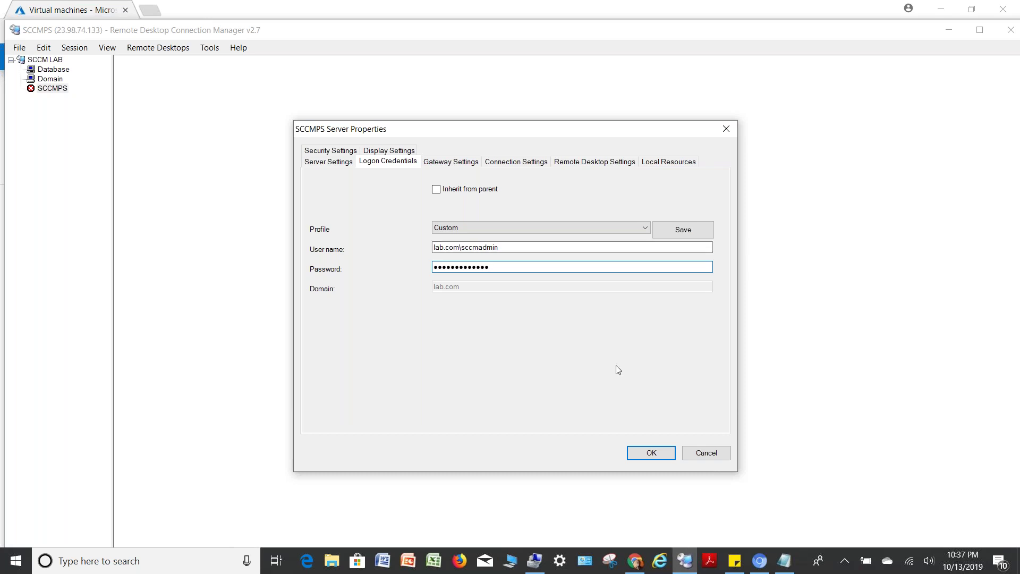
{"action": "left_click", "coordinate": [656, 455]}
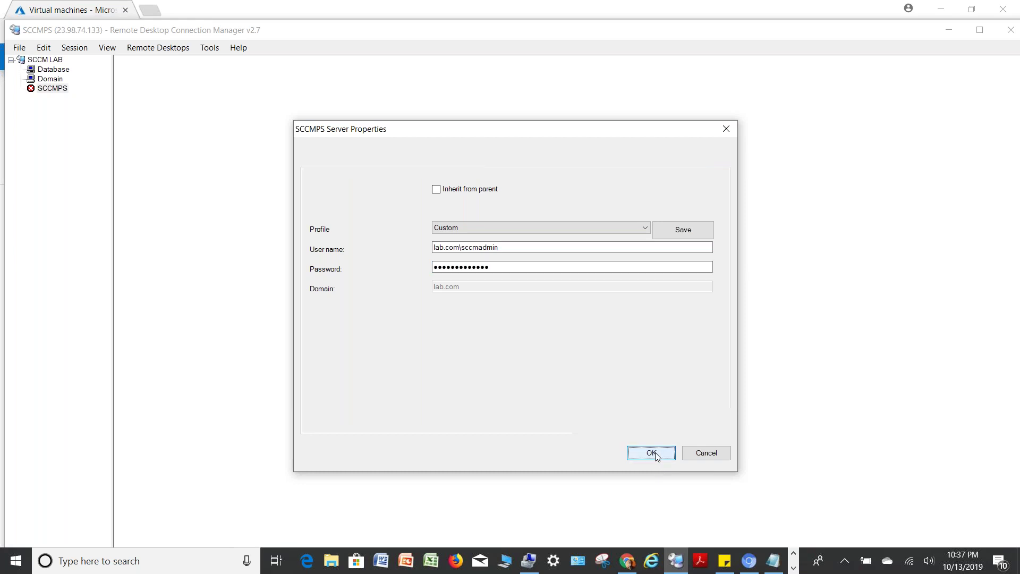
Reconnect SCCMPS past the certificate warning, then move through Database to the Domain server.
{"action": "double_click", "coordinate": [53, 88]}
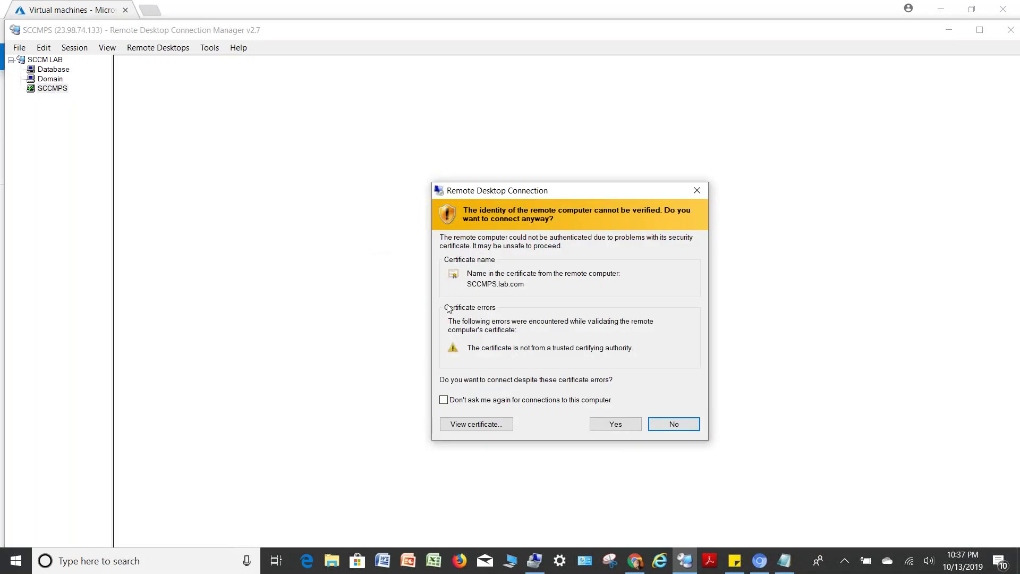
{"action": "left_click", "coordinate": [622, 425]}
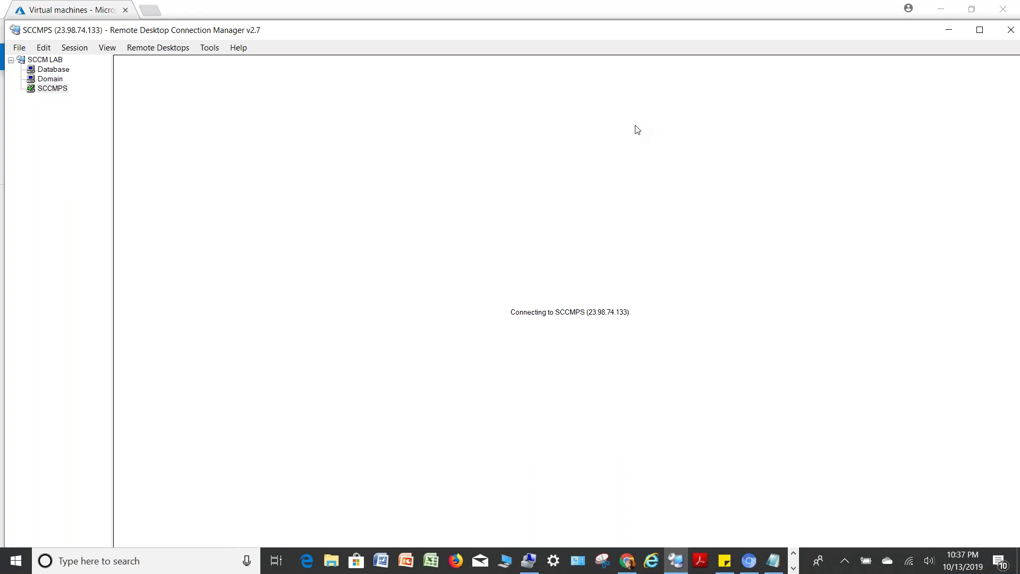
{"action": "left_click", "coordinate": [51, 90]}
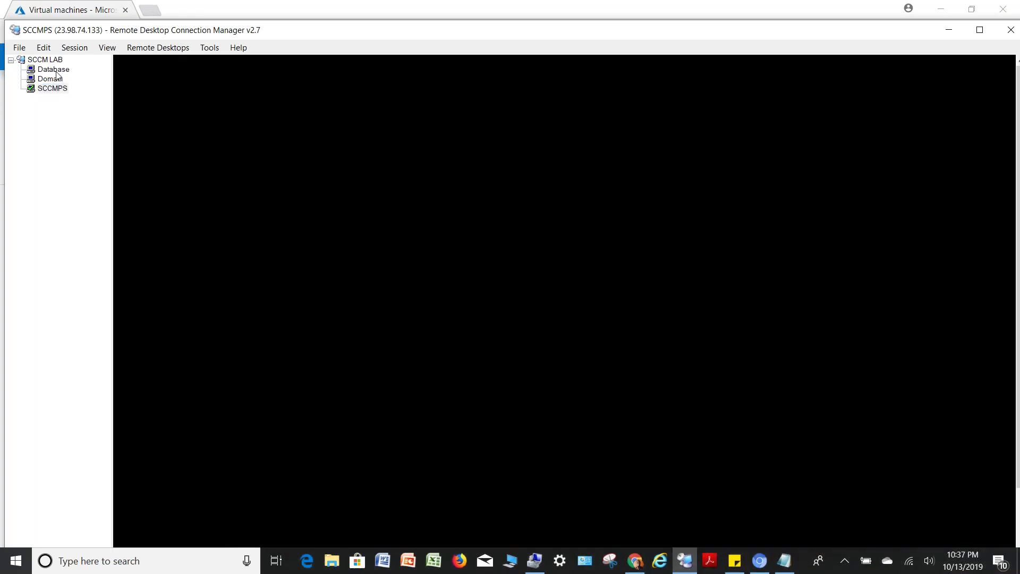
{"action": "left_click", "coordinate": [56, 72]}
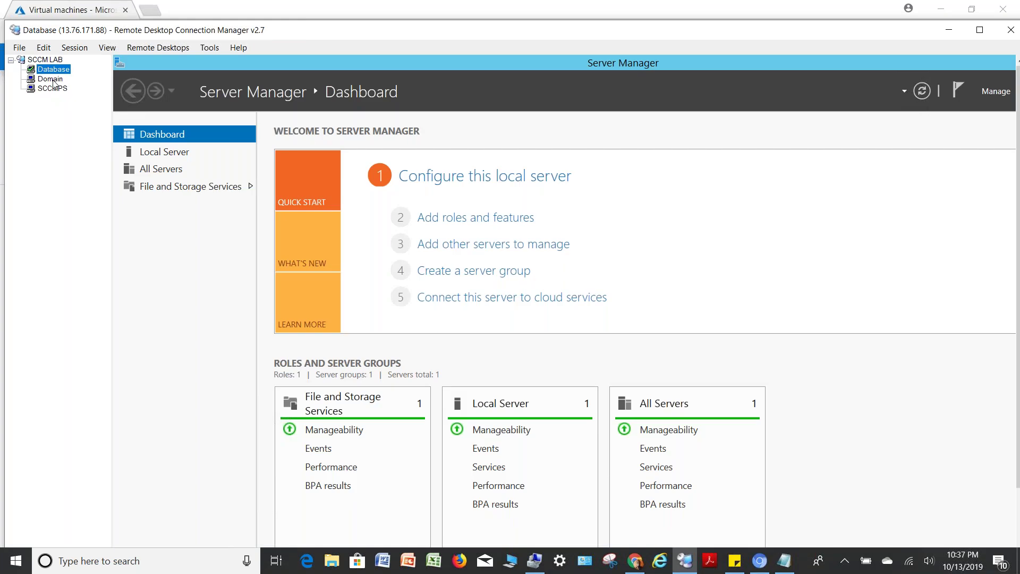
{"action": "left_click", "coordinate": [55, 82]}
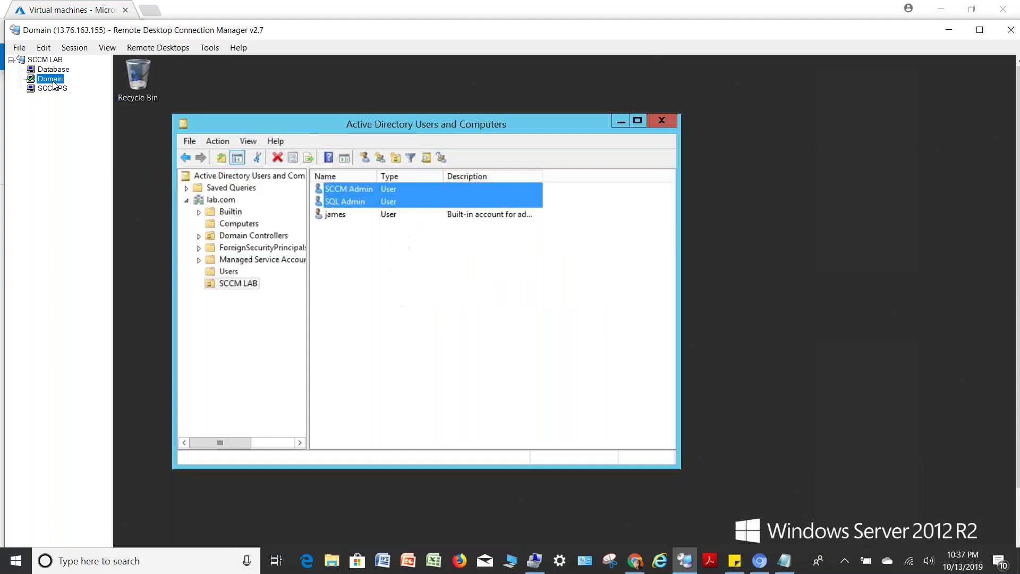
{"action": "right_click", "coordinate": [54, 84]}
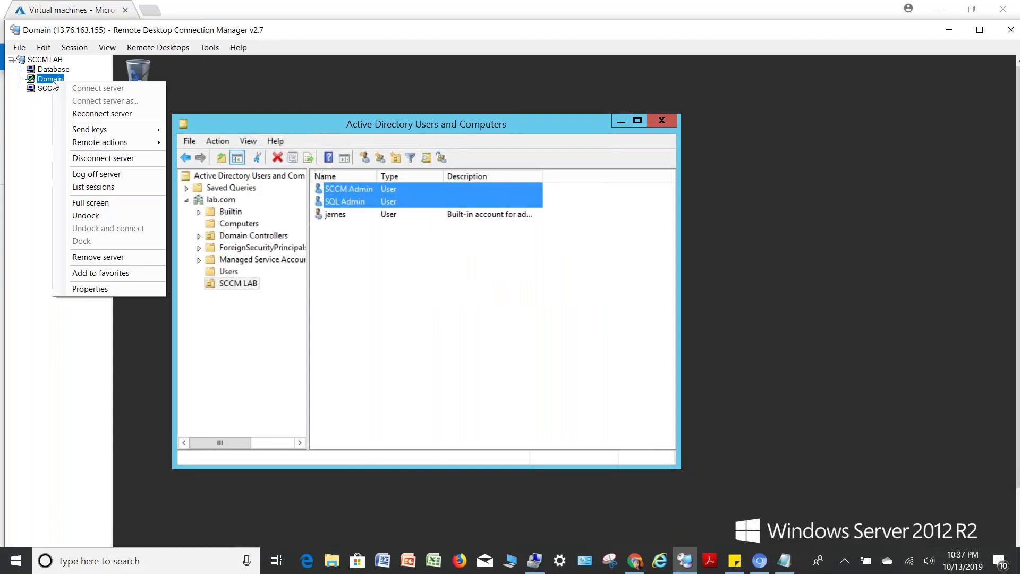
Uncheck Inherit from parent for Domain and store a lab.com user account with its password.
{"action": "left_click", "coordinate": [100, 289]}
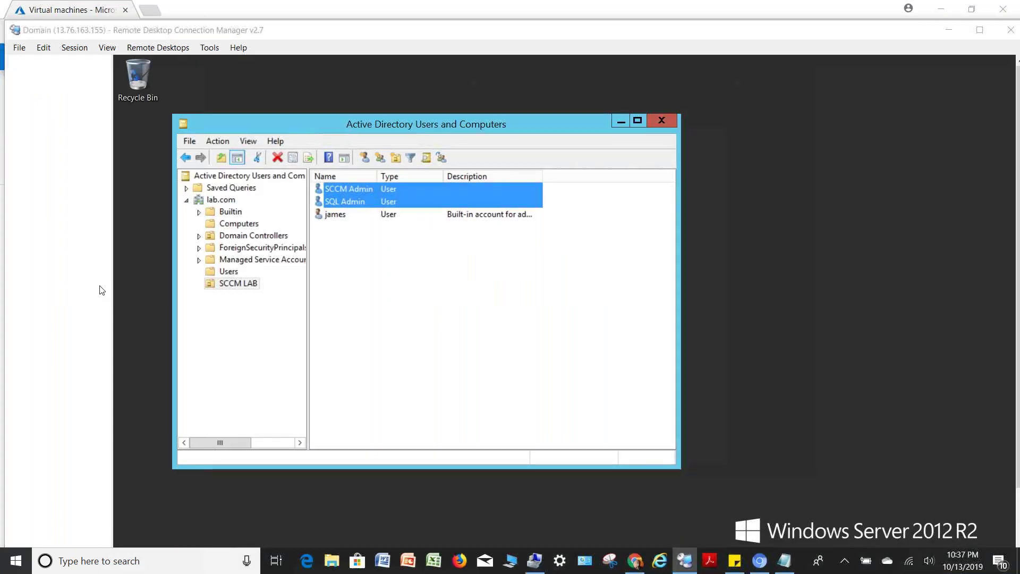
{"action": "left_click", "coordinate": [404, 161]}
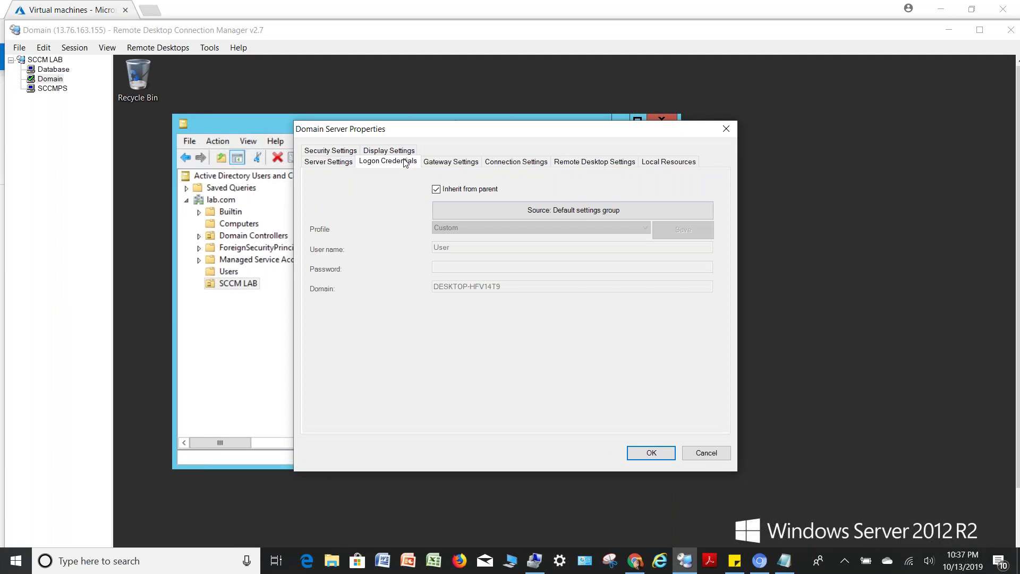
{"action": "left_click", "coordinate": [436, 189]}
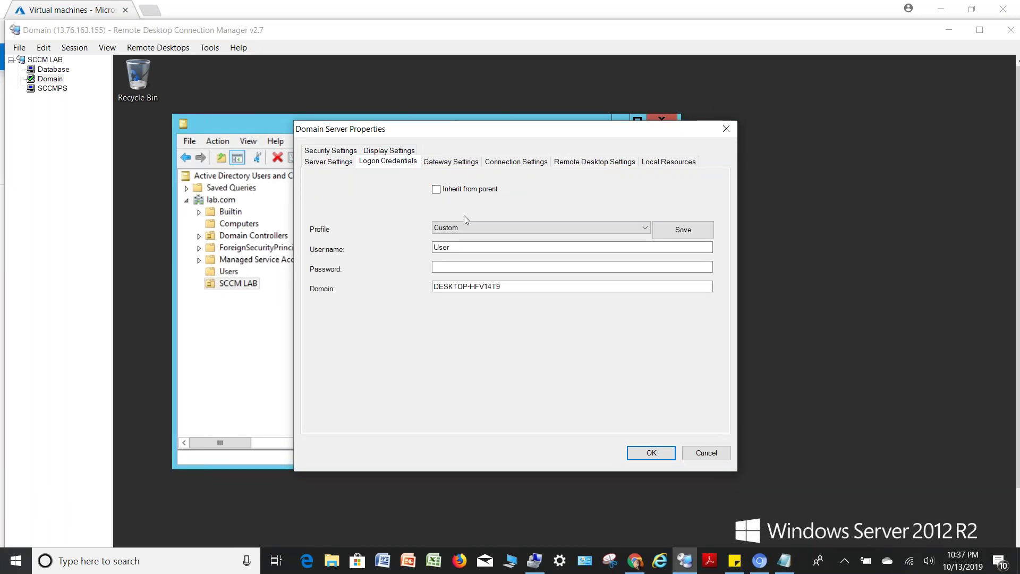
{"action": "double_click", "coordinate": [477, 247]}
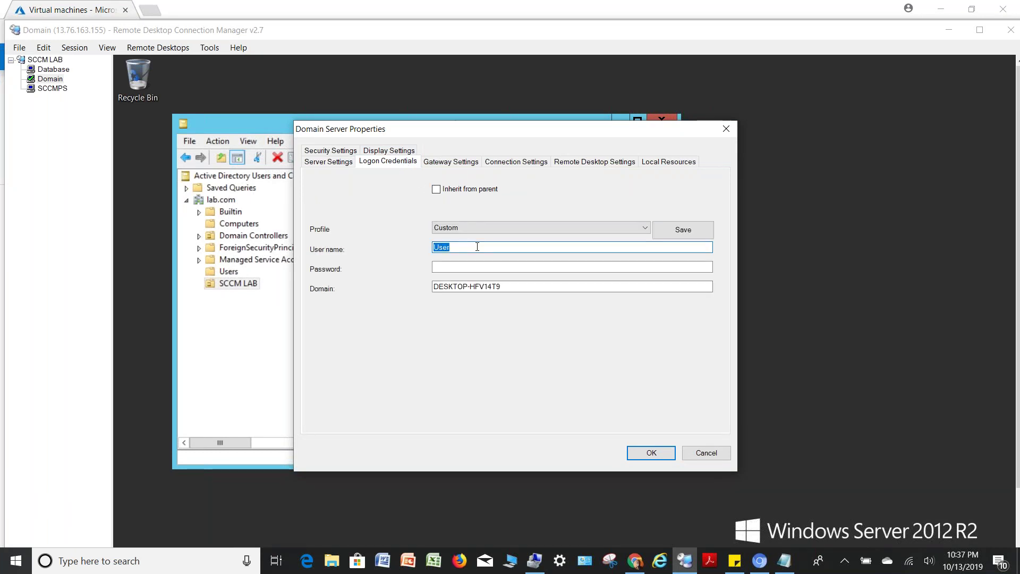
{"action": "type", "text": "lab.com\\james"}
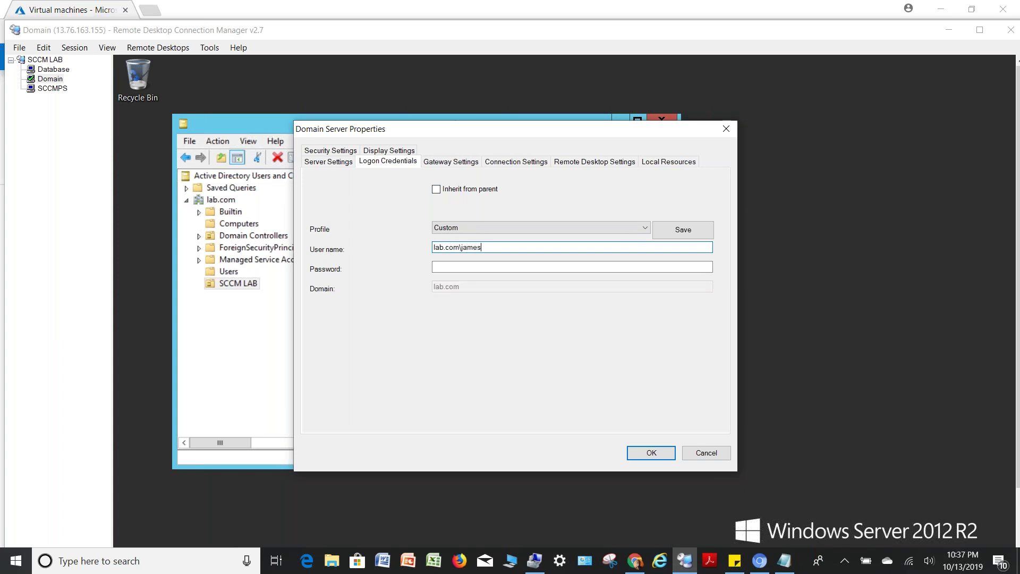
{"action": "key", "text": "Tab"}
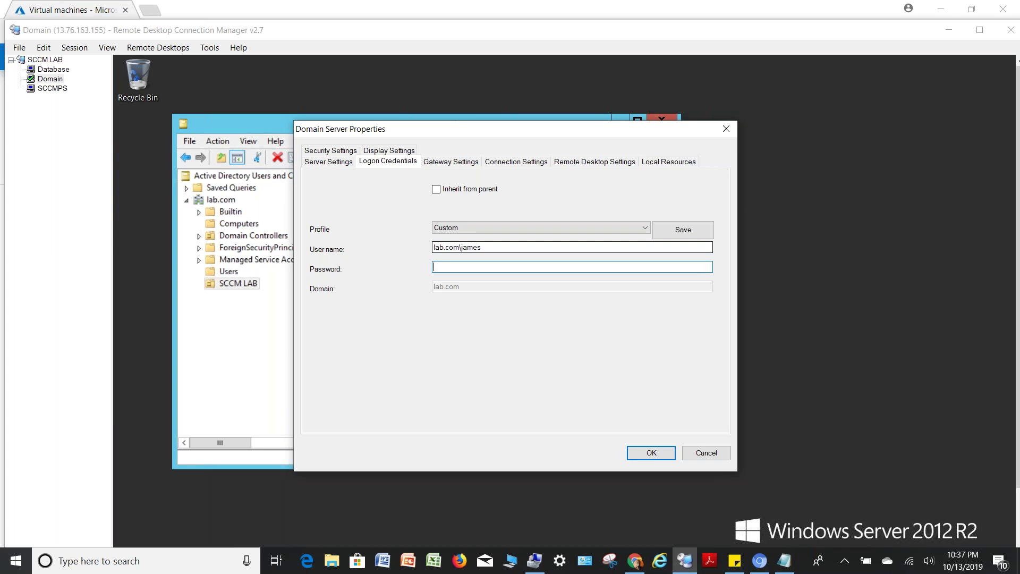
{"action": "type", "text": "******"}
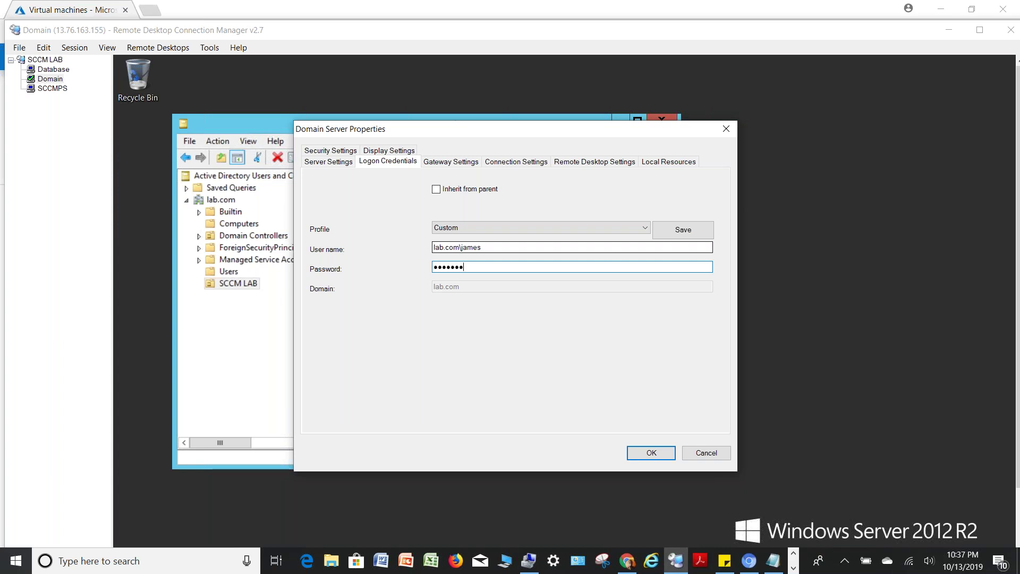
{"action": "type", "text": "****"}
{"action": "left_click", "coordinate": [651, 456]}
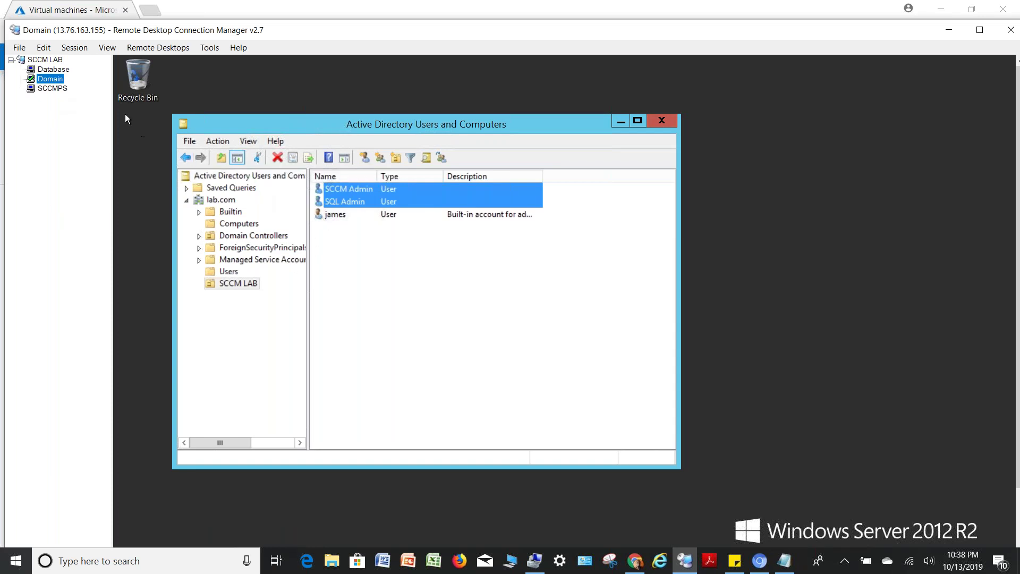
Save the SCCM LAB connection group file.
{"action": "left_click", "coordinate": [19, 48]}
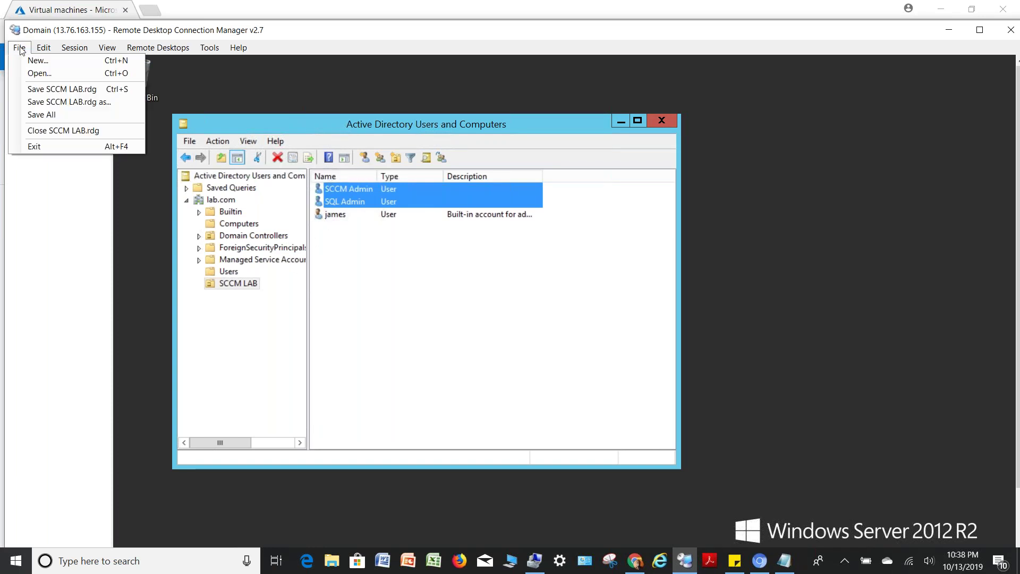
{"action": "left_click", "coordinate": [112, 90]}
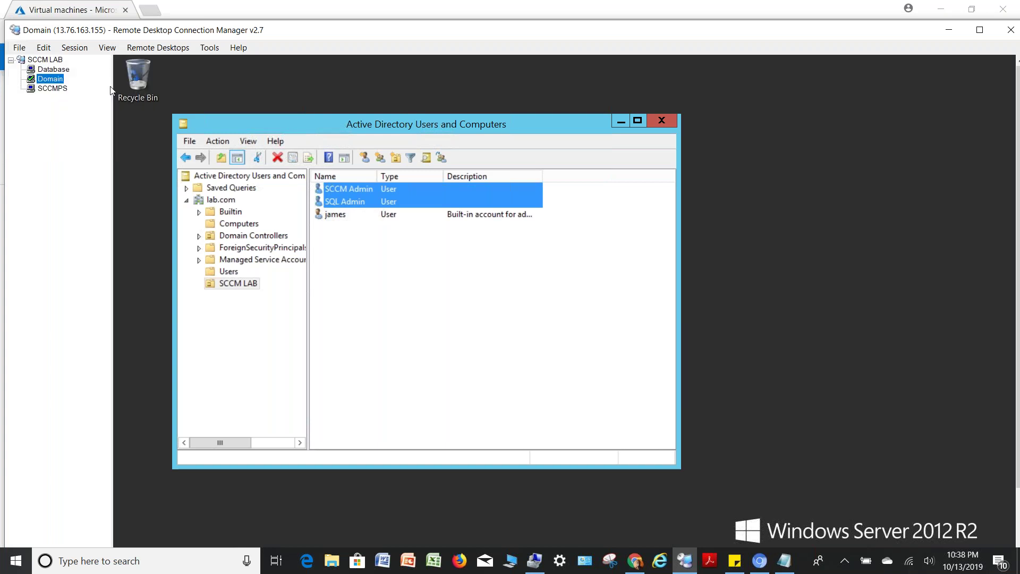
{"action": "left_click", "coordinate": [19, 48]}
{"action": "left_click", "coordinate": [39, 91]}
Disconnect and reconnect all SCCM LAB servers, accepting Domain and SCCMPS certificates permanently.
{"action": "left_click", "coordinate": [48, 60]}
{"action": "right_click", "coordinate": [49, 60]}
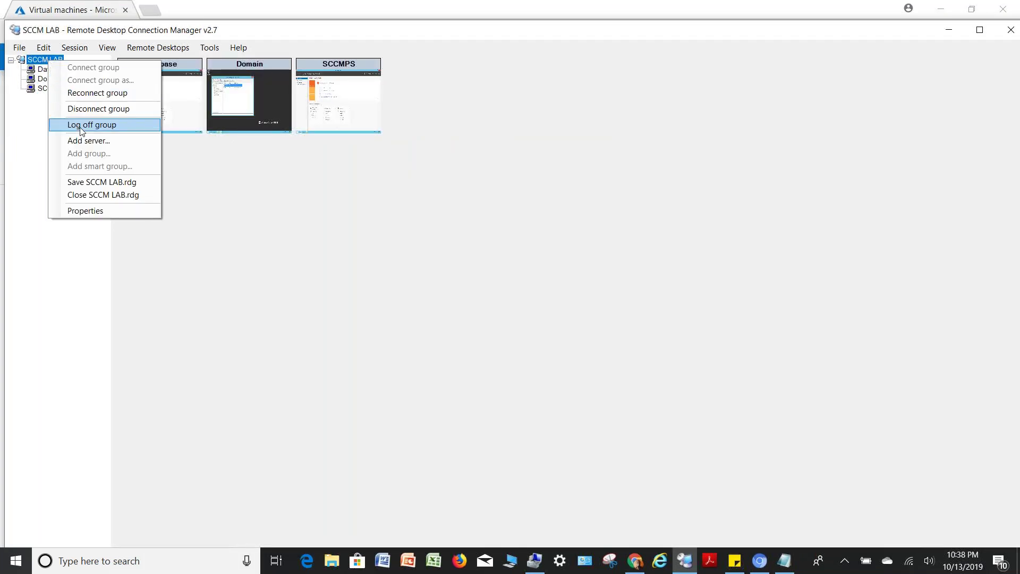
{"action": "left_click", "coordinate": [119, 112]}
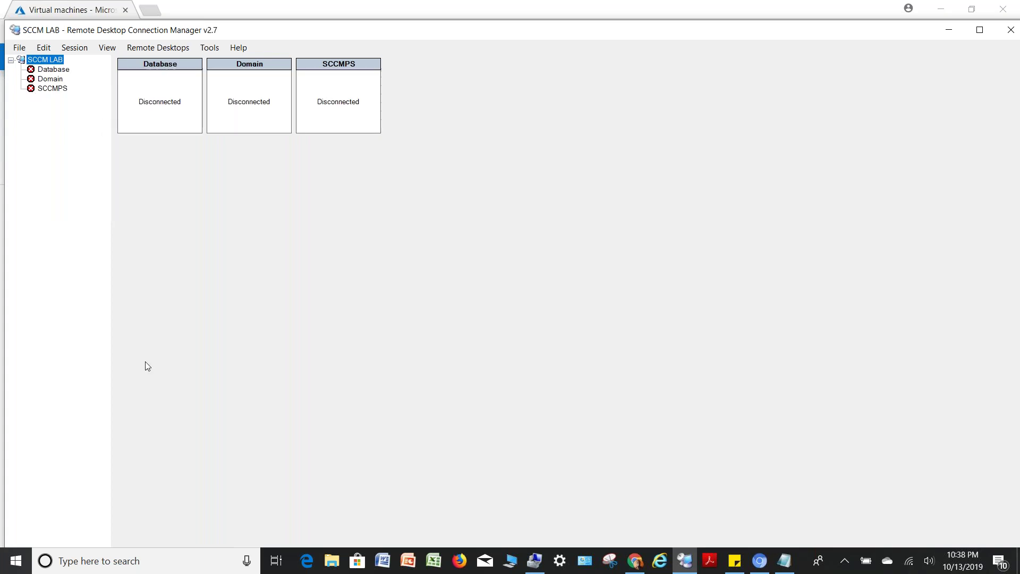
{"action": "right_click", "coordinate": [46, 57]}
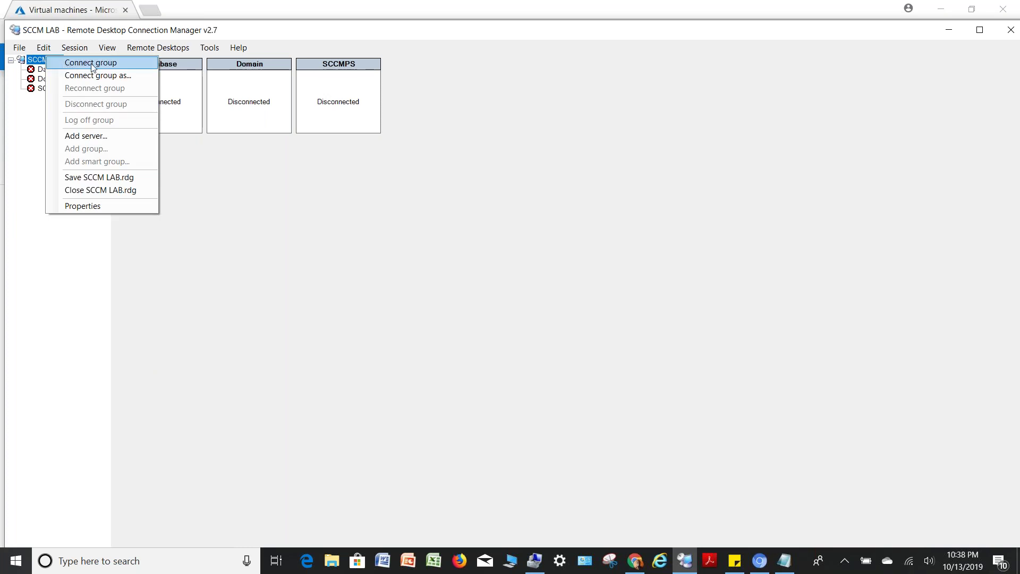
{"action": "left_click", "coordinate": [95, 66]}
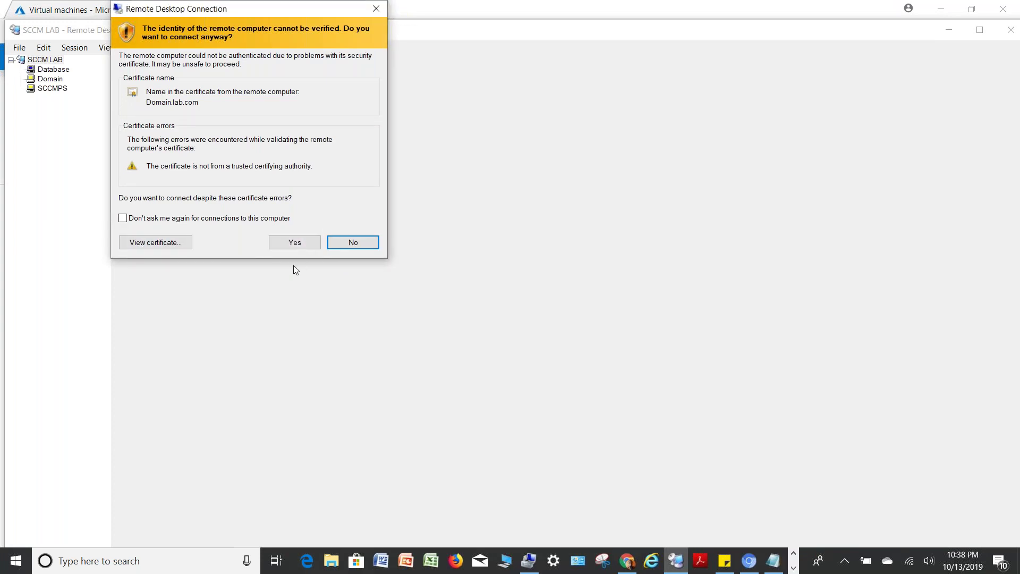
{"action": "left_click", "coordinate": [123, 218]}
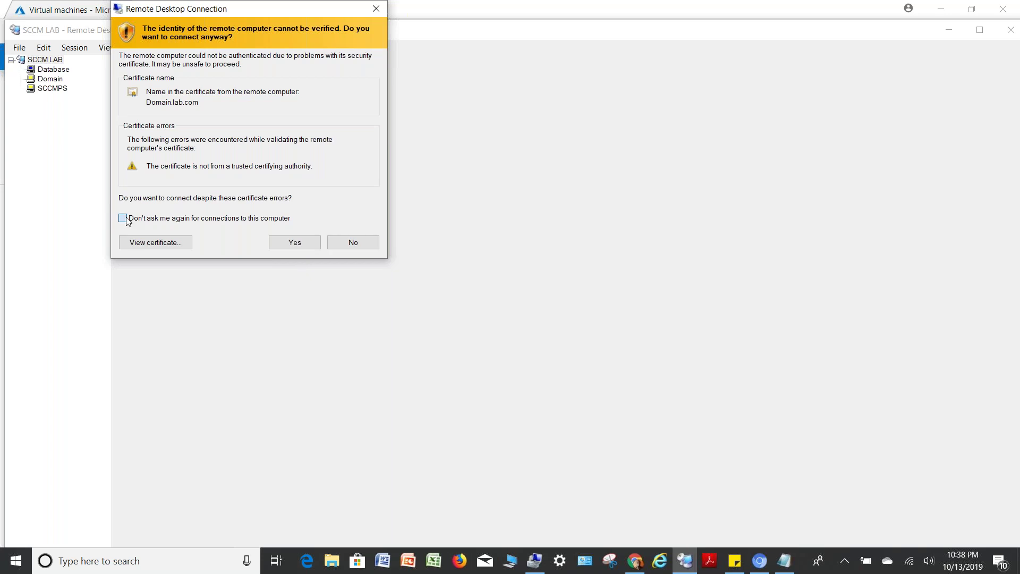
{"action": "left_click", "coordinate": [296, 246]}
{"action": "left_click", "coordinate": [222, 219]}
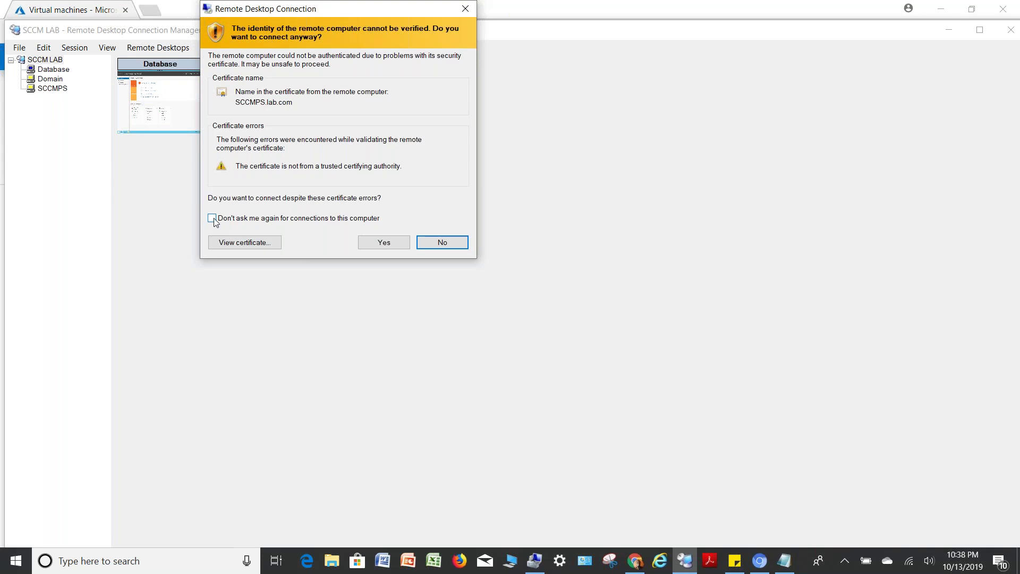
{"action": "left_click", "coordinate": [378, 242]}
Disconnect and reconnect the whole SCCM LAB group again, then bring Notepad forward.
{"action": "right_click", "coordinate": [55, 57]}
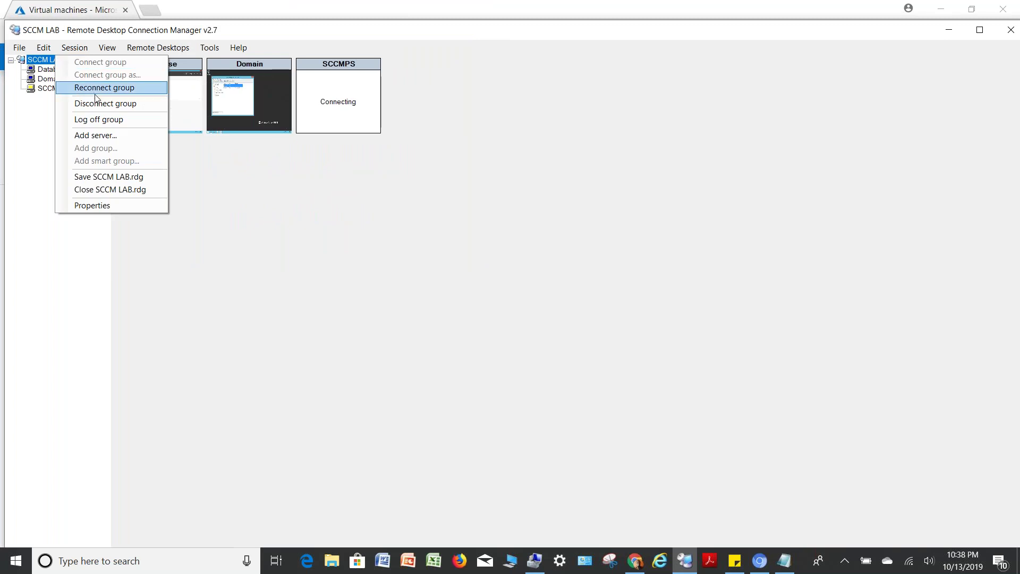
{"action": "left_click", "coordinate": [106, 106]}
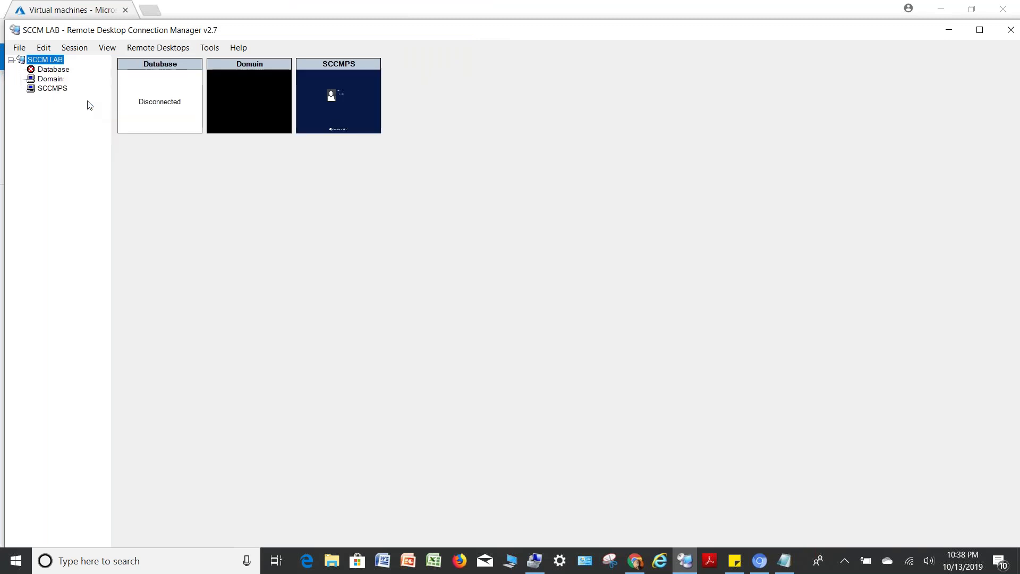
{"action": "right_click", "coordinate": [48, 61]}
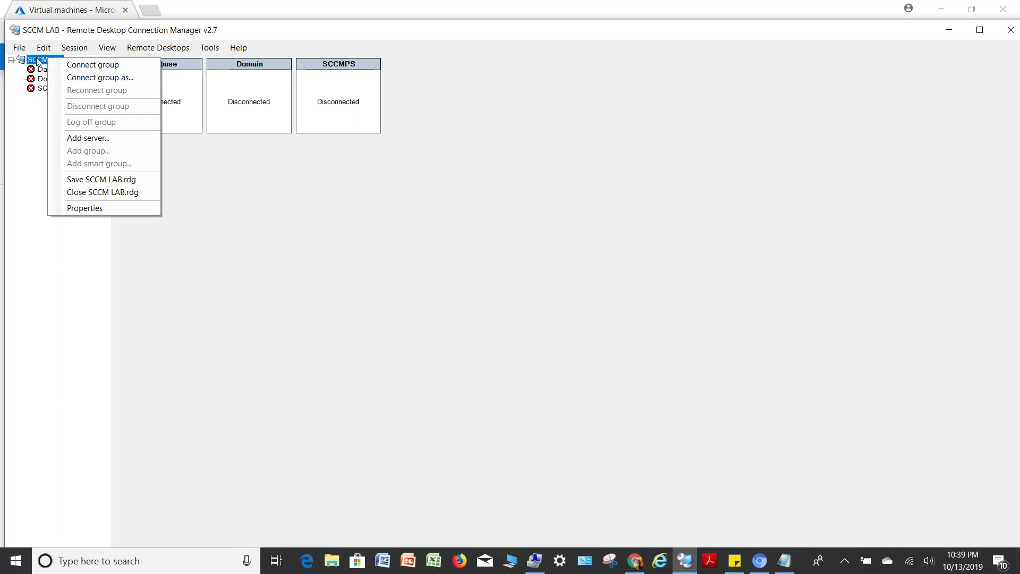
{"action": "left_click", "coordinate": [85, 64]}
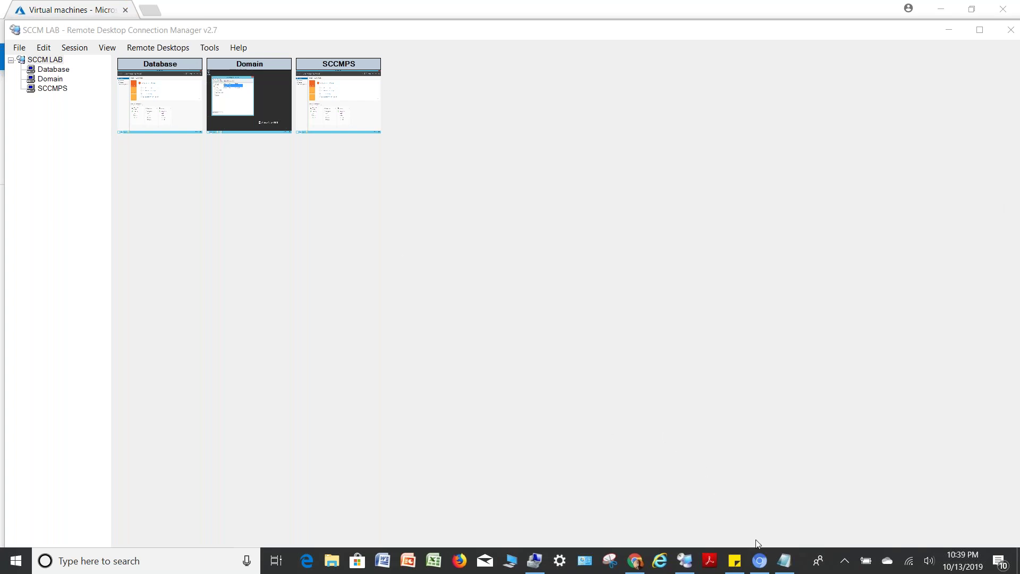
{"action": "left_click", "coordinate": [779, 561]}
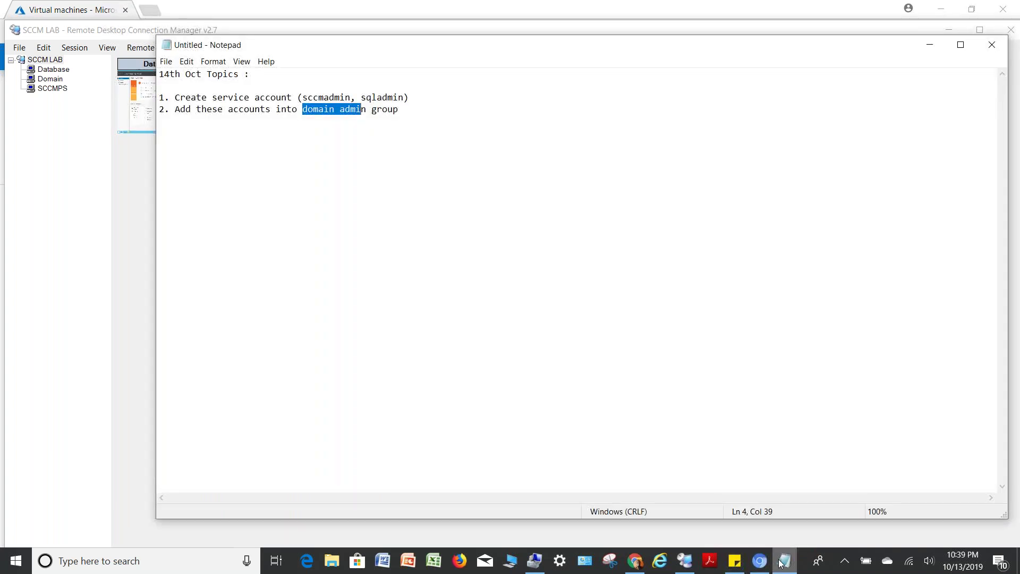
Add item '3. Log into servers using domain account' to the notes.
{"action": "left_click", "coordinate": [420, 111]}
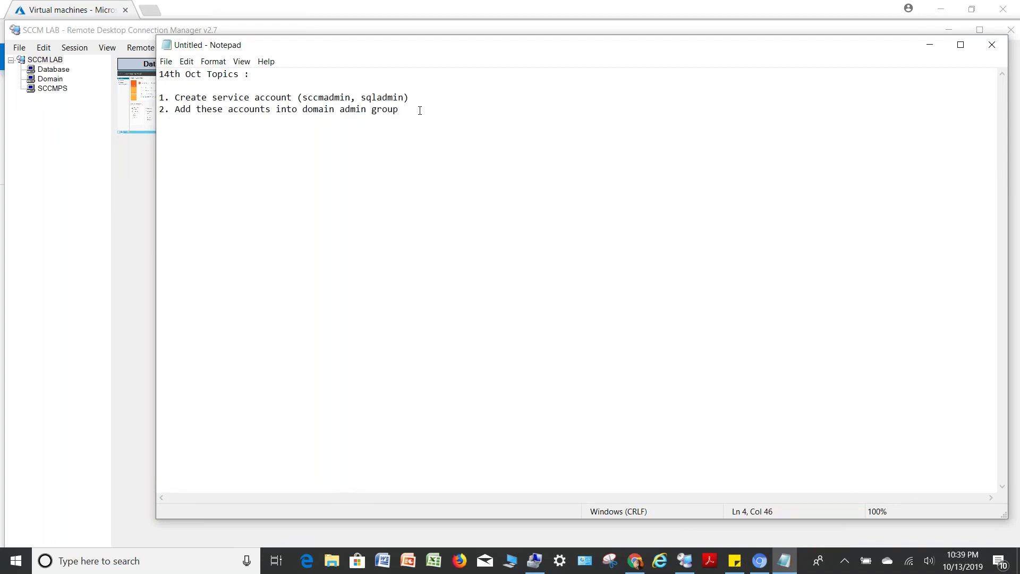
{"action": "key", "text": "Return"}
{"action": "type", "text": "3. Log into servers using "}
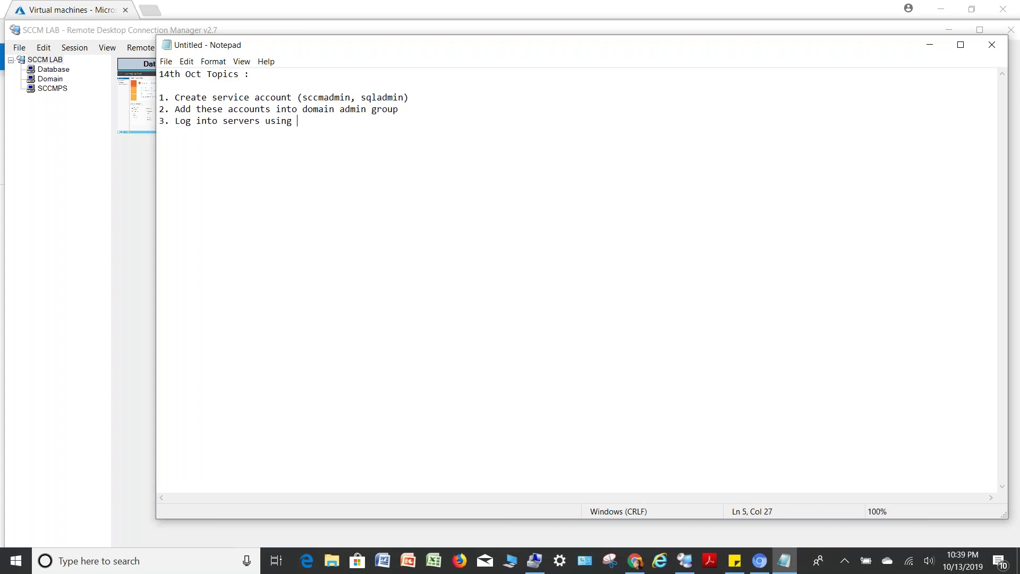
{"action": "type", "text": "domain account"}
{"action": "key", "text": "Return"}
Add an 'SCCM Prerequisites' heading with item '4. Install .net framework 3.5 on Database server'.
{"action": "type", "text": "4."}
{"action": "key", "text": "BackSpace"}
{"action": "key", "text": "BackSpace"}
{"action": "type", "text": "SCCM Prerequ"}
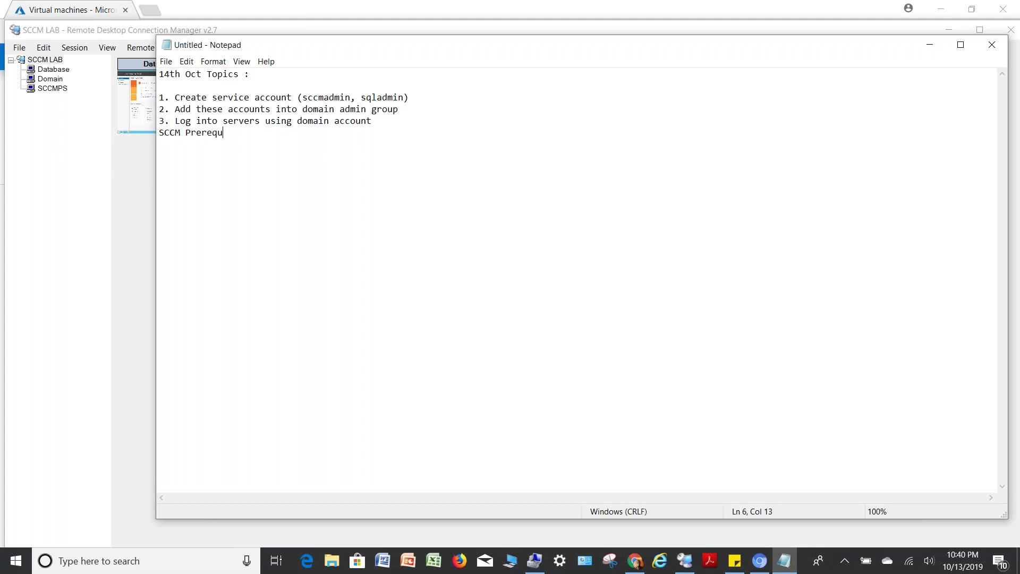
{"action": "type", "text": "isites"}
{"action": "left_click", "coordinate": [159, 132]}
{"action": "key", "text": "Return"}
{"action": "left_click", "coordinate": [160, 155]}
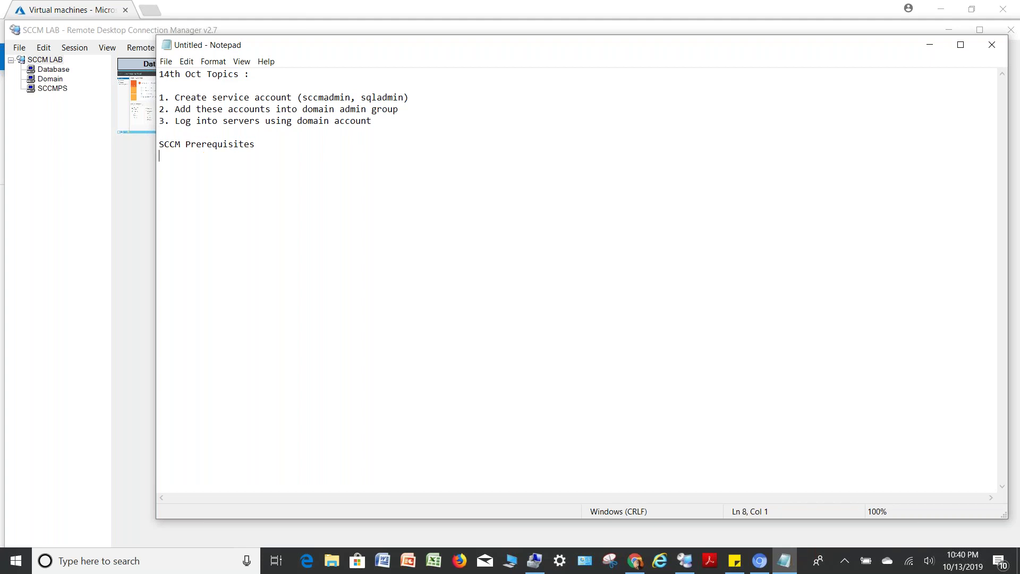
{"action": "type", "text": "4. Install .net framework 3"}
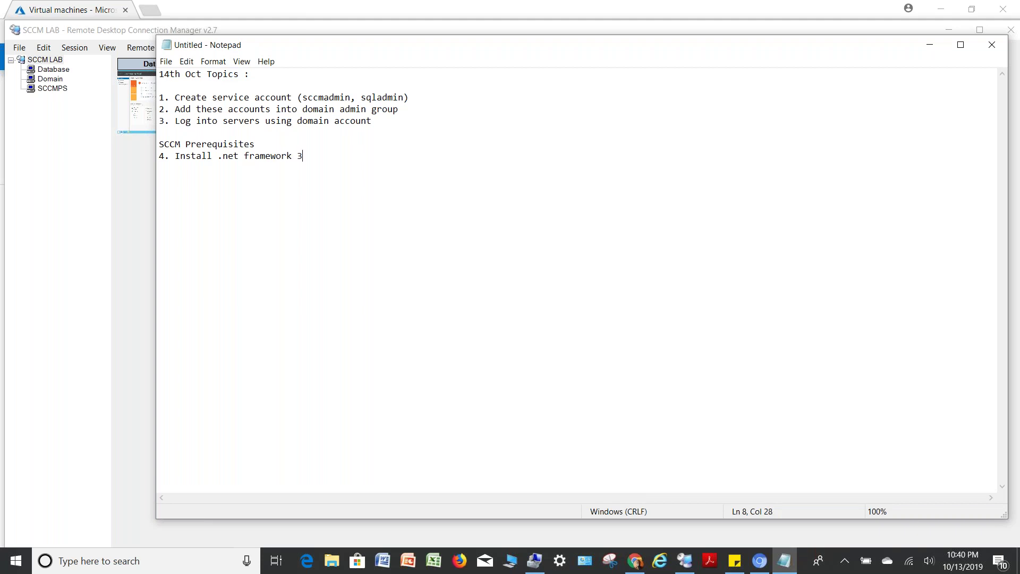
{"action": "type", "text": ".5 on Database server"}
Highlight 'Install' and 'Database' in item 4, then return to the Database session.
{"action": "double_click", "coordinate": [203, 158]}
{"action": "left_click", "coordinate": [204, 158]}
{"action": "left_click", "coordinate": [287, 156]}
{"action": "double_click", "coordinate": [357, 155]}
{"action": "left_click", "coordinate": [357, 156]}
{"action": "left_click", "coordinate": [59, 71]}
Show the Database session full screen and launch Add Roles and Features from Server Manager.
{"action": "right_click", "coordinate": [59, 72]}
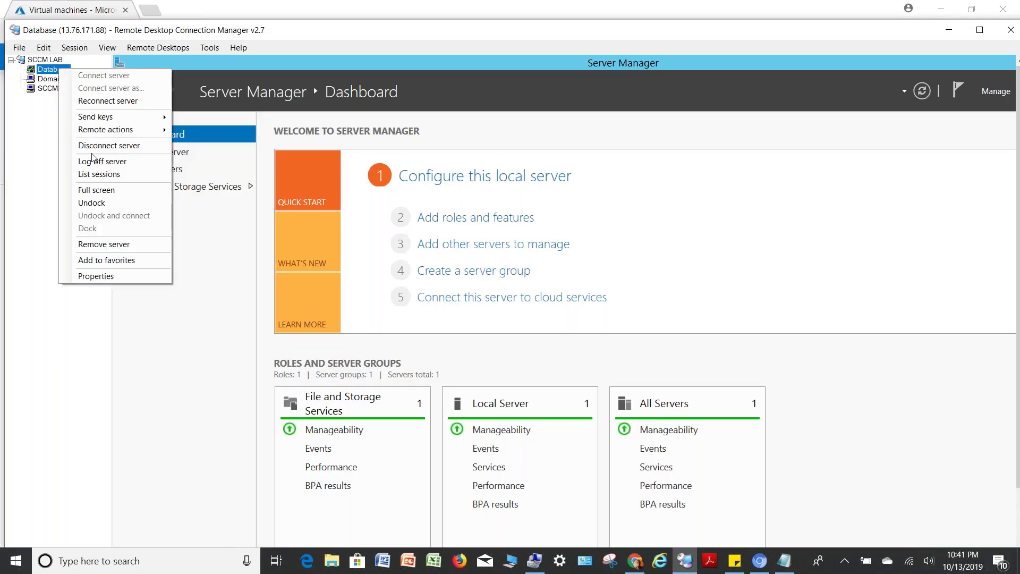
{"action": "left_click", "coordinate": [102, 191]}
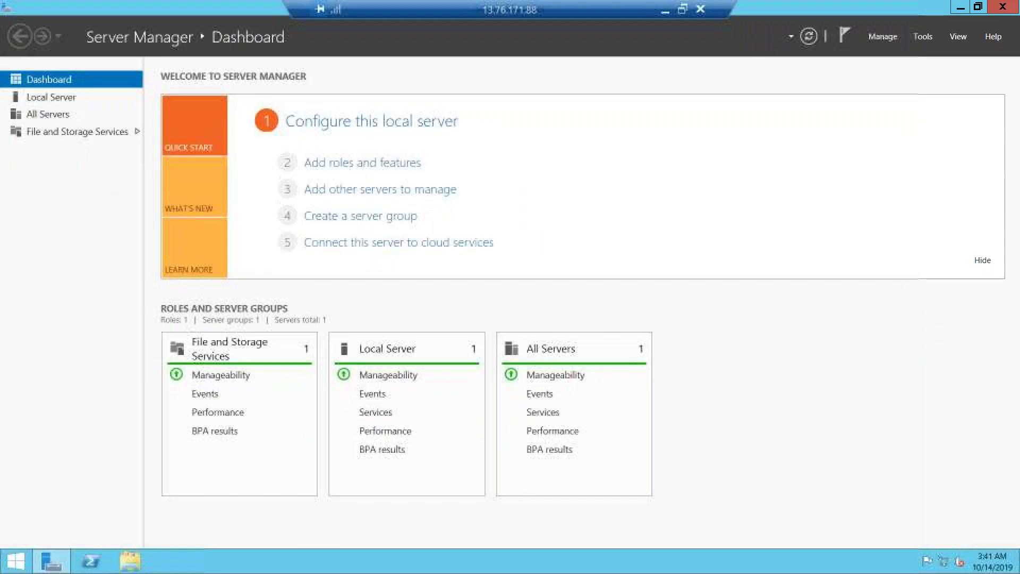
{"action": "left_click", "coordinate": [59, 100]}
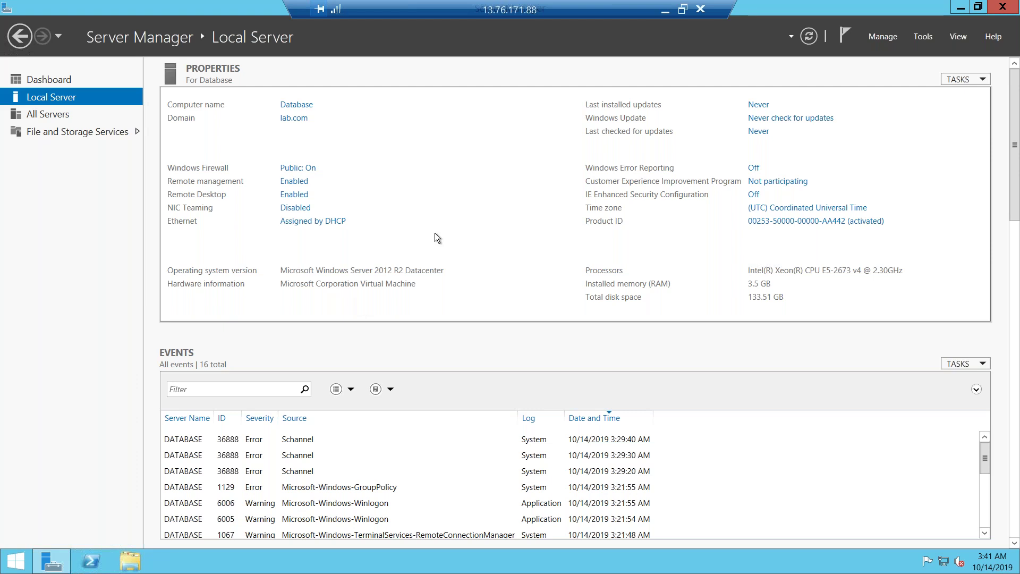
{"action": "left_click", "coordinate": [880, 35]}
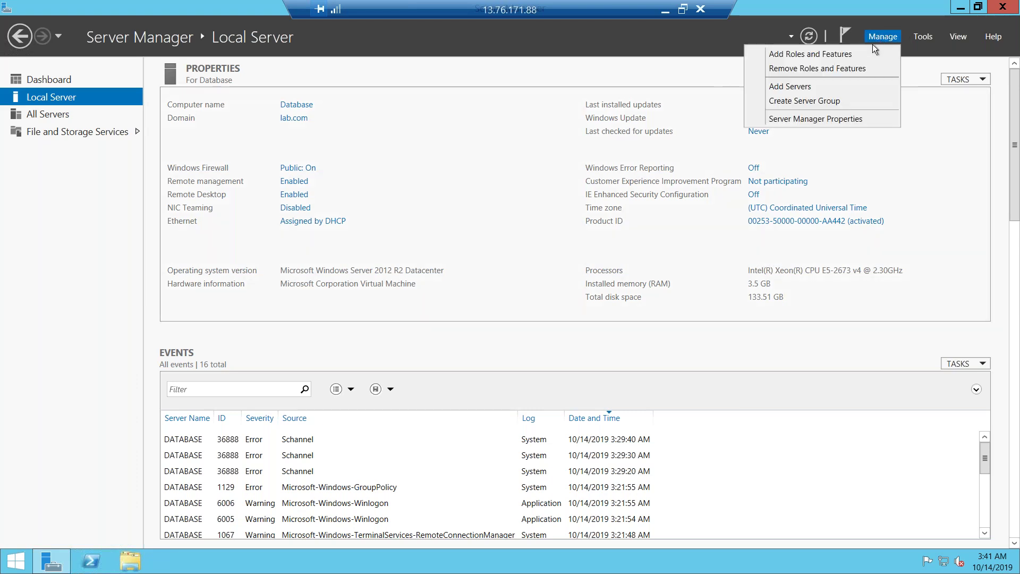
{"action": "left_click", "coordinate": [857, 53]}
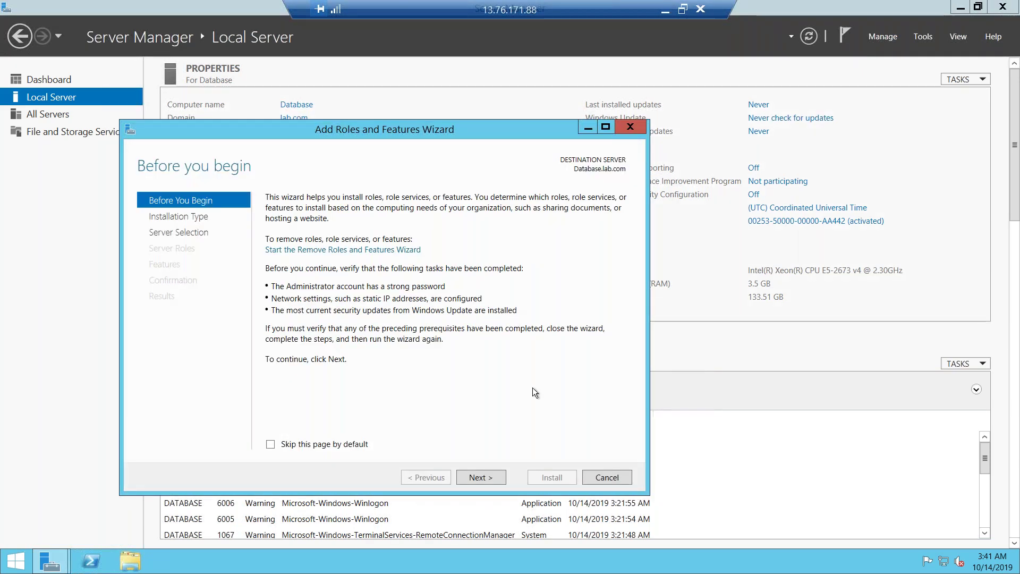
Select .NET Framework 3.5 Features in the wizard, start the install, and leave full screen.
{"action": "left_click", "coordinate": [497, 480]}
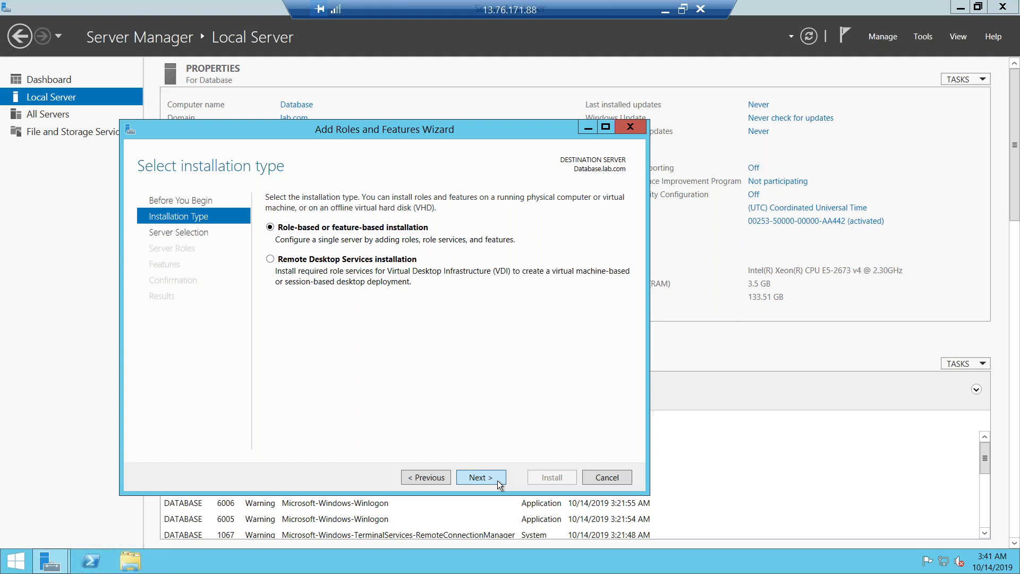
{"action": "left_click", "coordinate": [498, 480]}
{"action": "left_click", "coordinate": [497, 481]}
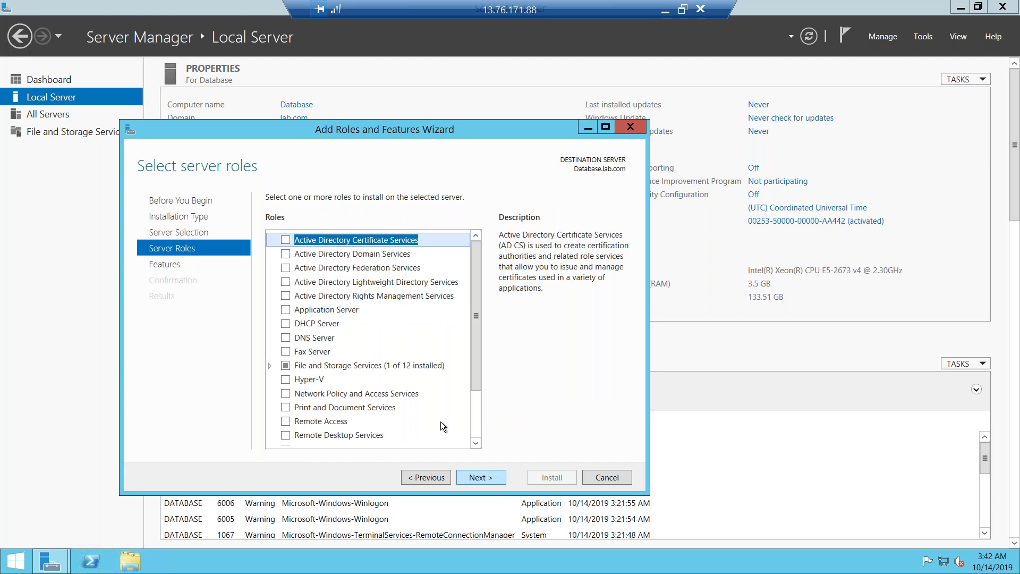
{"action": "left_click", "coordinate": [499, 479]}
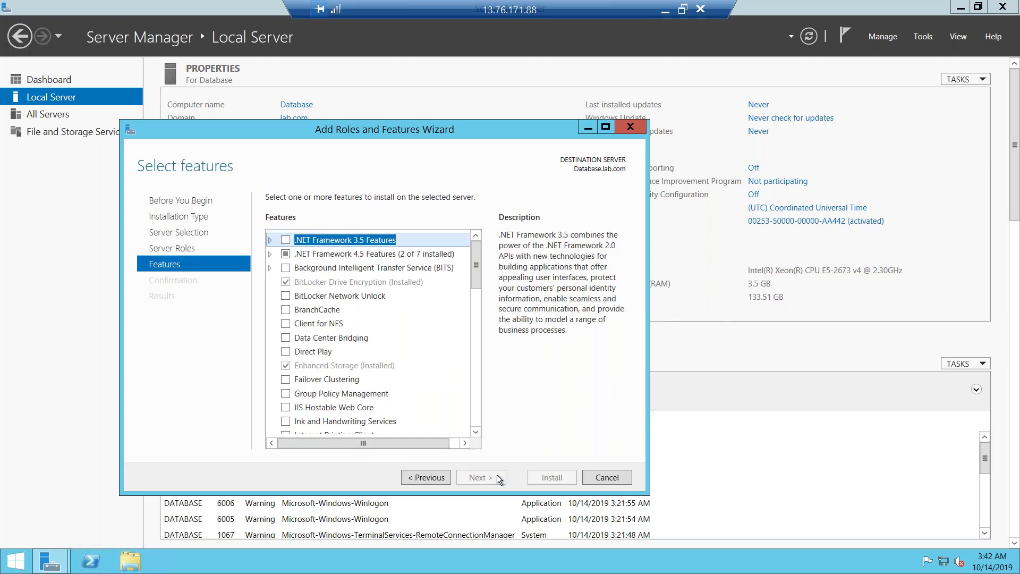
{"action": "left_click", "coordinate": [285, 242]}
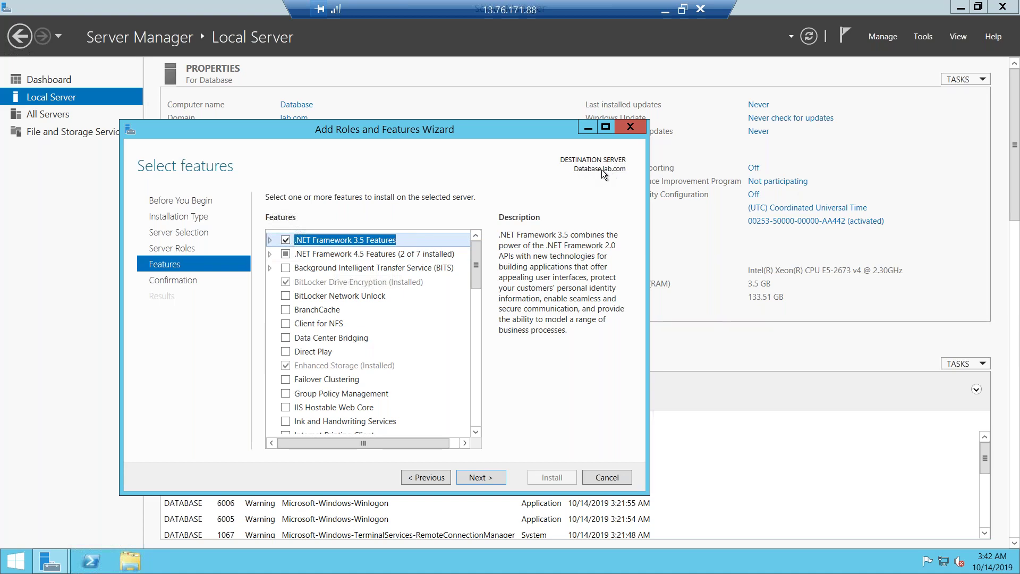
{"action": "left_click", "coordinate": [493, 479]}
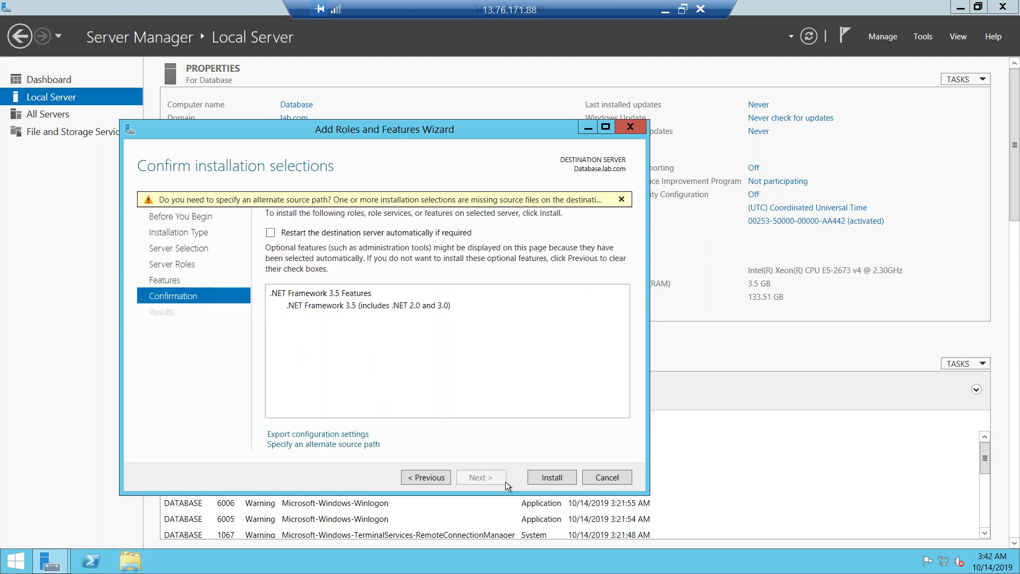
{"action": "left_click", "coordinate": [575, 478]}
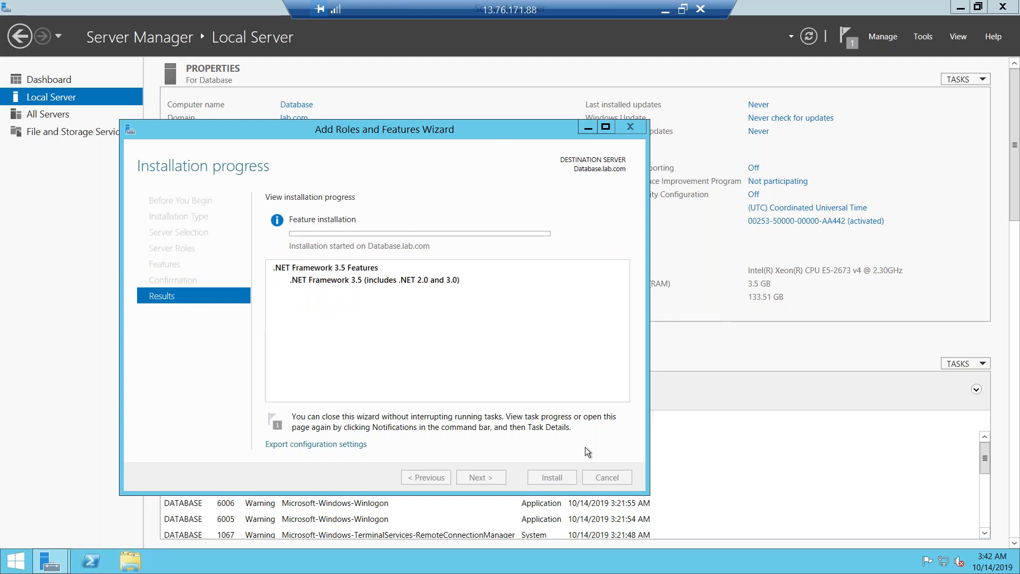
{"action": "left_click", "coordinate": [683, 9]}
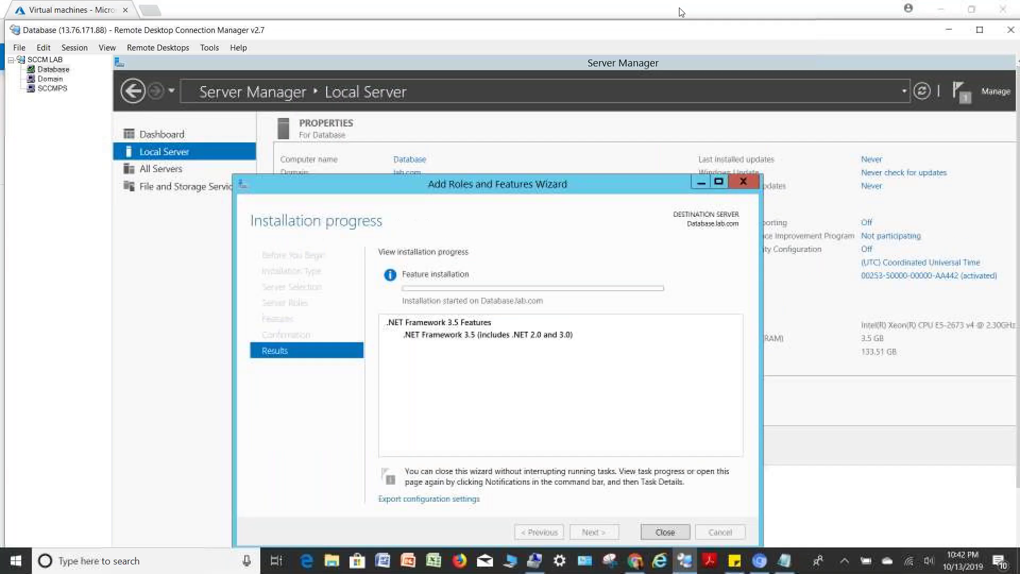
Add a new item 'Install Roles And features on SCCMPS Server' below item 4.
{"action": "left_click", "coordinate": [782, 561]}
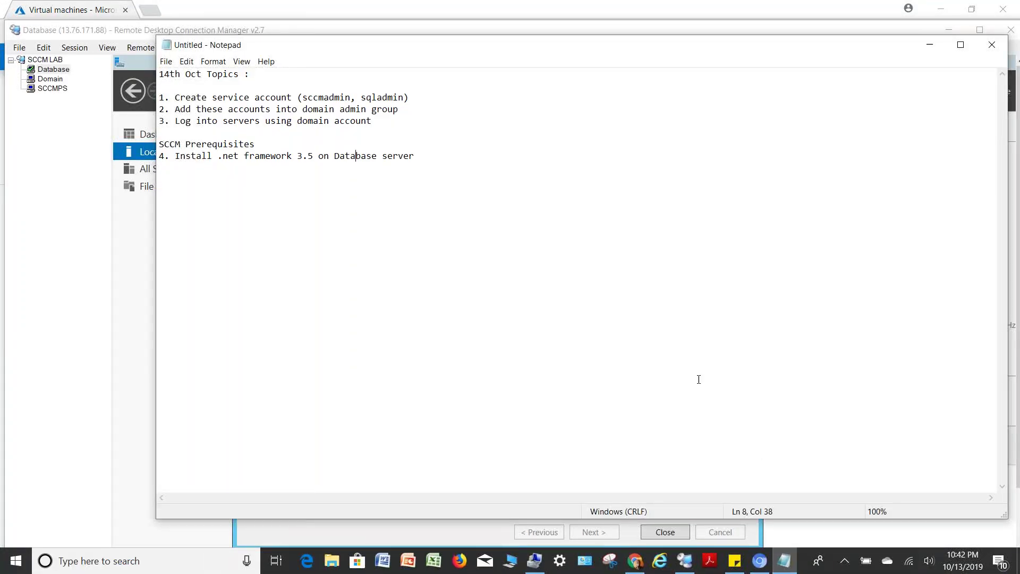
{"action": "left_click", "coordinate": [691, 341]}
{"action": "key", "text": "Return"}
{"action": "type", "text": "4"}
{"action": "type", "text": "."}
{"action": "type", "text": " In"}
{"action": "type", "text": "stall "}
{"action": "type", "text": "Roles"}
{"action": "type", "text": " And featu"}
{"action": "type", "text": "rs"}
{"action": "key", "text": "BackSpace"}
{"action": "type", "text": "es"}
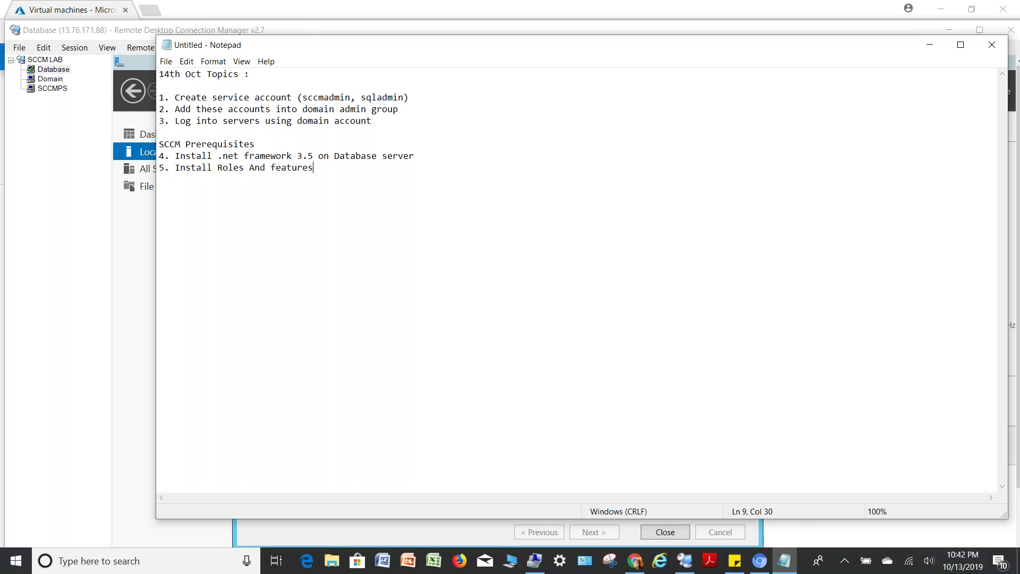
{"action": "type", "text": " on SCCMPS Server"}
Insert 'following' before 'Roles' and start a new line below the item.
{"action": "left_click", "coordinate": [217, 167]}
{"action": "type", "text": "following"}
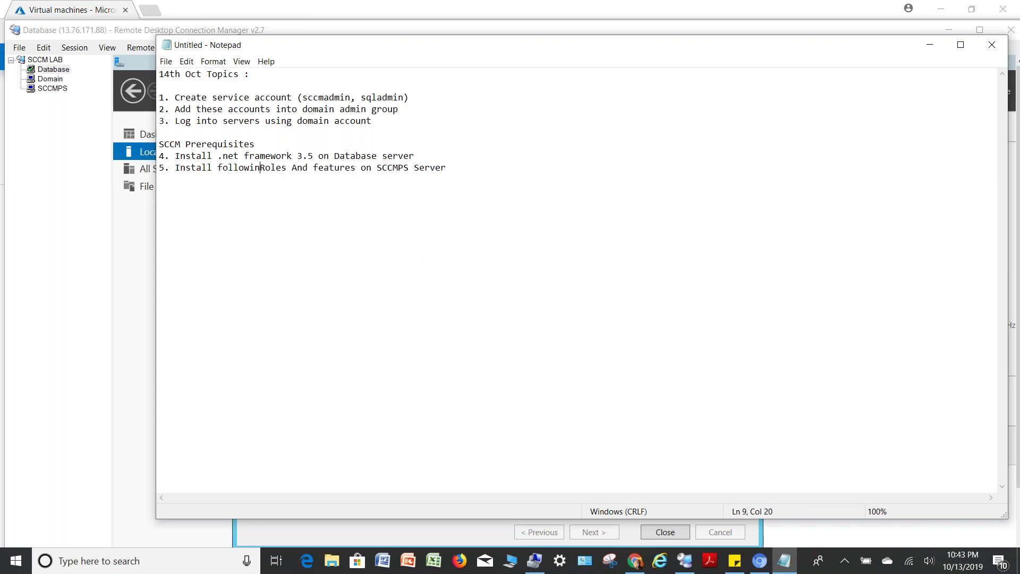
{"action": "left_click", "coordinate": [467, 170]}
{"action": "key", "text": "Return"}
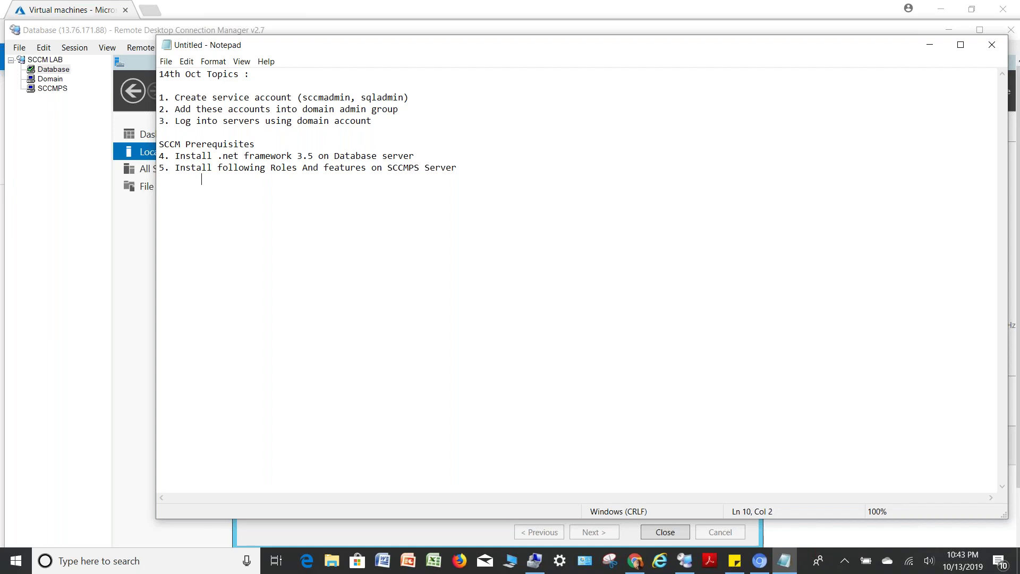
Indent a line under item 5 listing Web Server IIS, .net 3.5, .net 4.5, Bits, RDC and IIS 6 WMI compatibility.
{"action": "key", "text": "Tab"}
{"action": "type", "text": "("}
{"action": "type", "text": "IIS,"}
{"action": "key", "text": "BackSpace"}
{"action": "key", "text": "BackSpace"}
{"action": "key", "text": "BackSpace"}
{"action": "key", "text": "BackSpace"}
{"action": "type", "text": "Web Server IIS, .net 3.5, .net 4.5"}
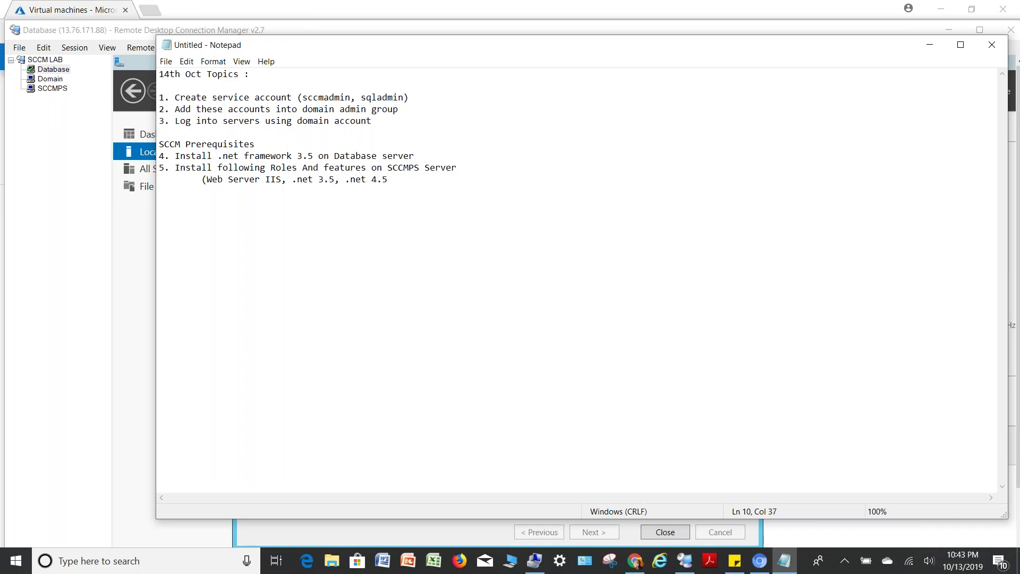
{"action": "type", "text": ". Bits, RDC, WA"}
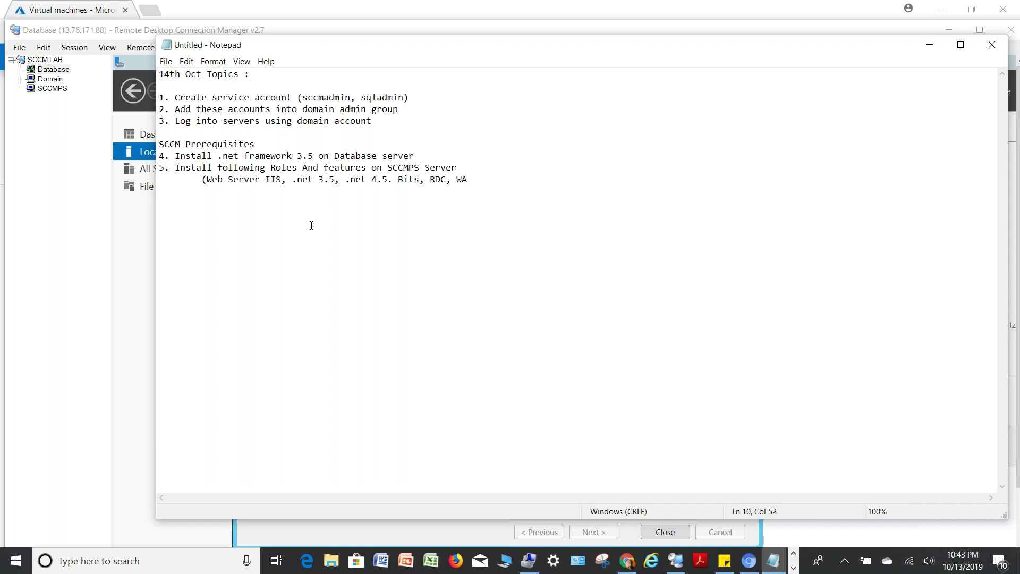
{"action": "type", "text": ","}
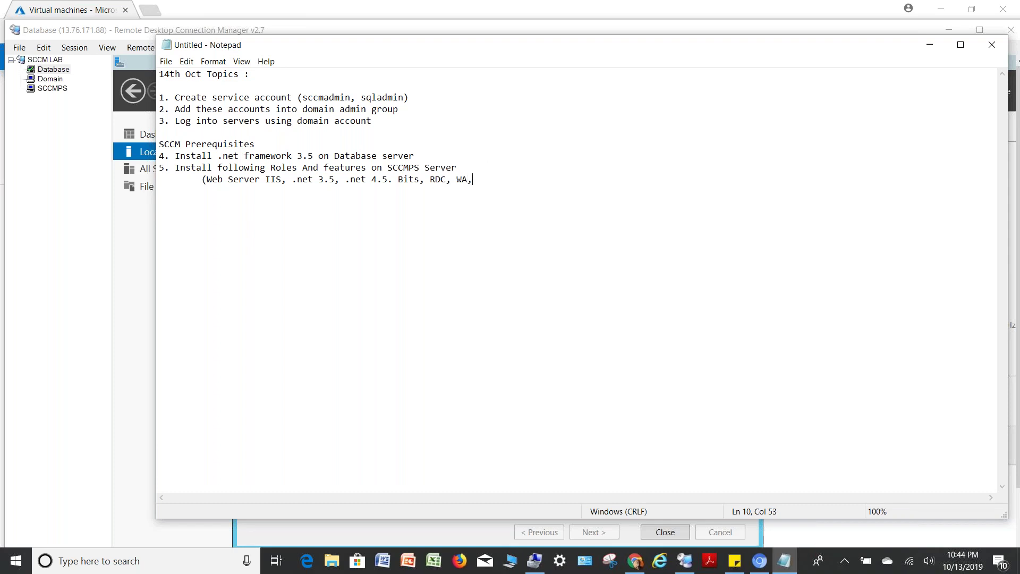
{"action": "type", "text": " Asp .net 3.5, IIS 6 wmi compa"}
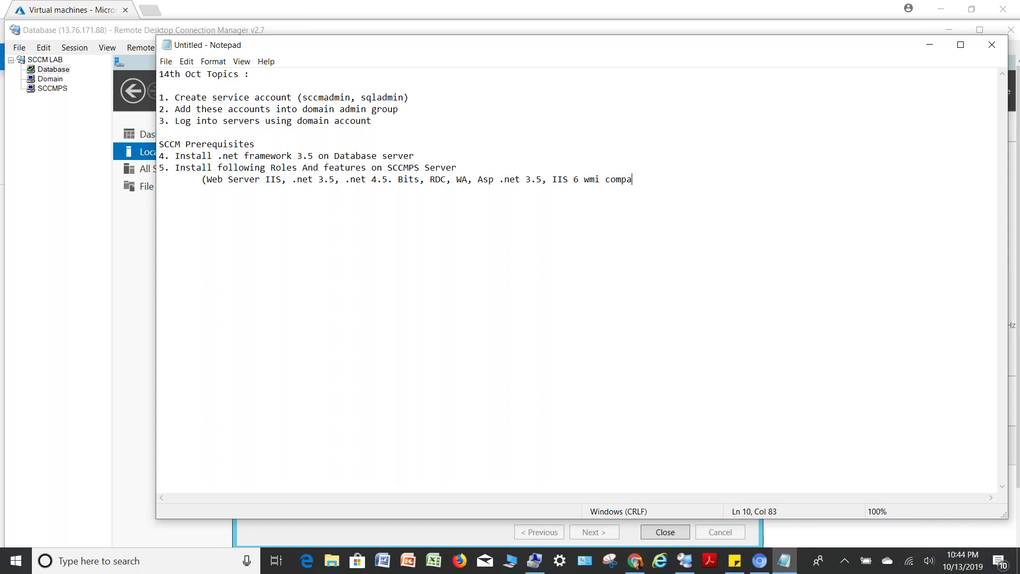
{"action": "type", "text": "tibility, IIS Scripts a"}
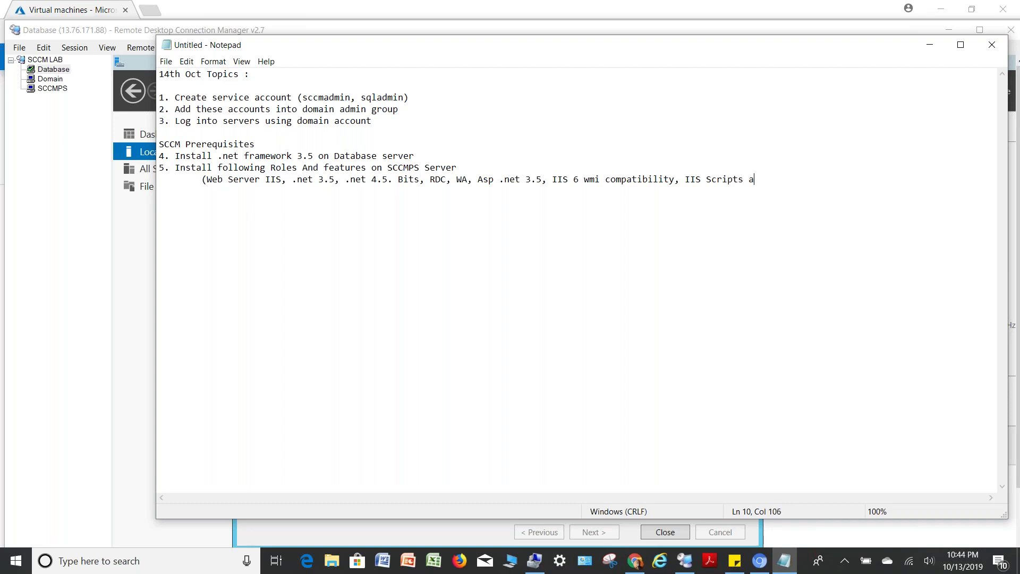
{"action": "type", "text": "nd tools)"}
{"action": "left_click", "coordinate": [53, 89]}
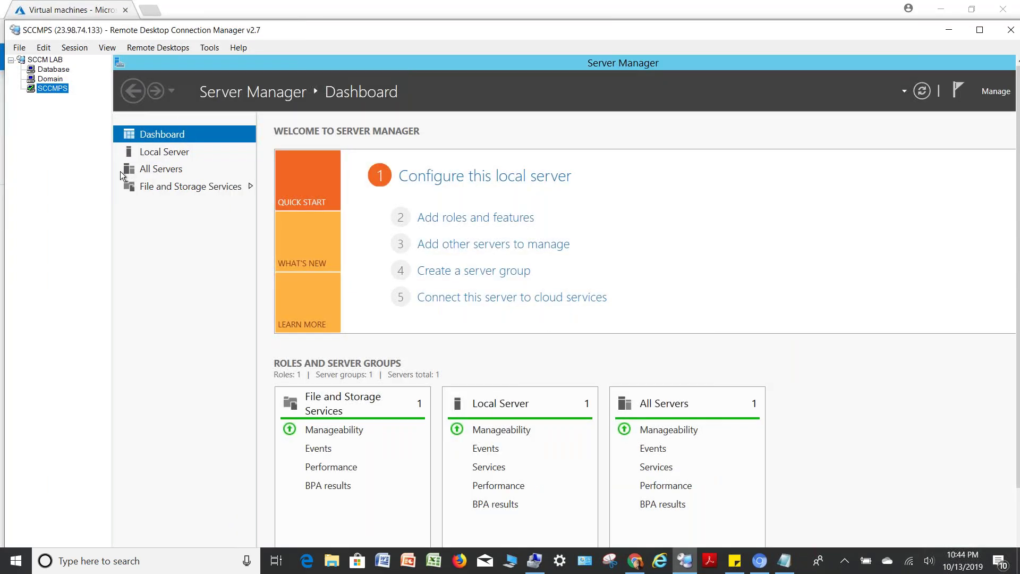
Show the SCCMPS session full screen and display its Local Server properties page.
{"action": "right_click", "coordinate": [63, 97]}
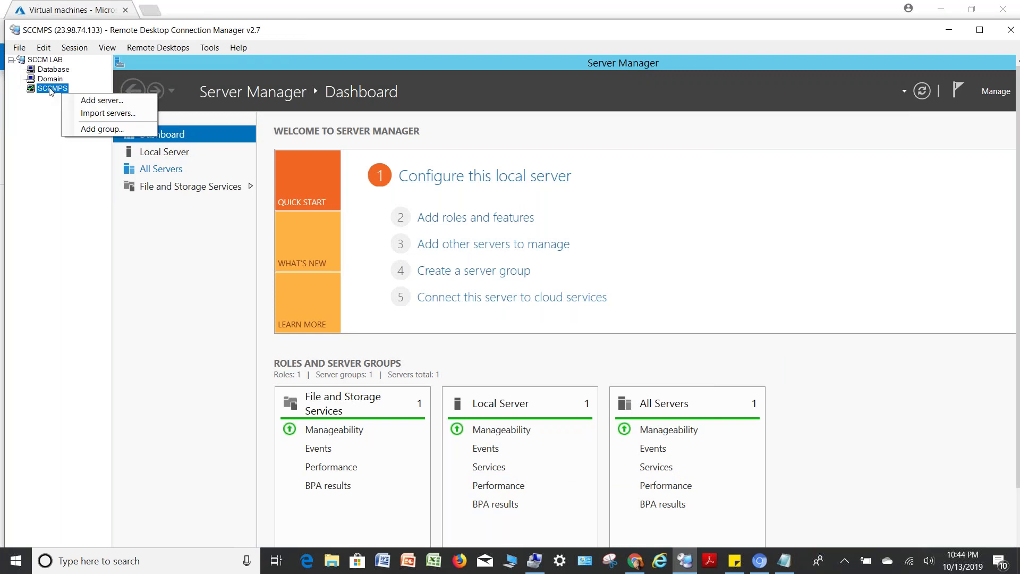
{"action": "right_click", "coordinate": [48, 89]}
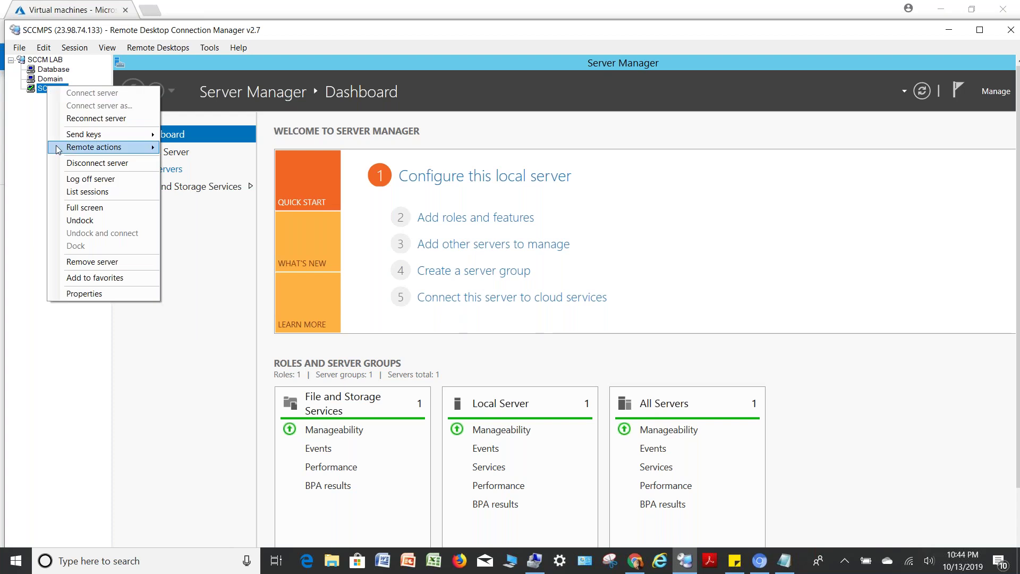
{"action": "left_click", "coordinate": [93, 210]}
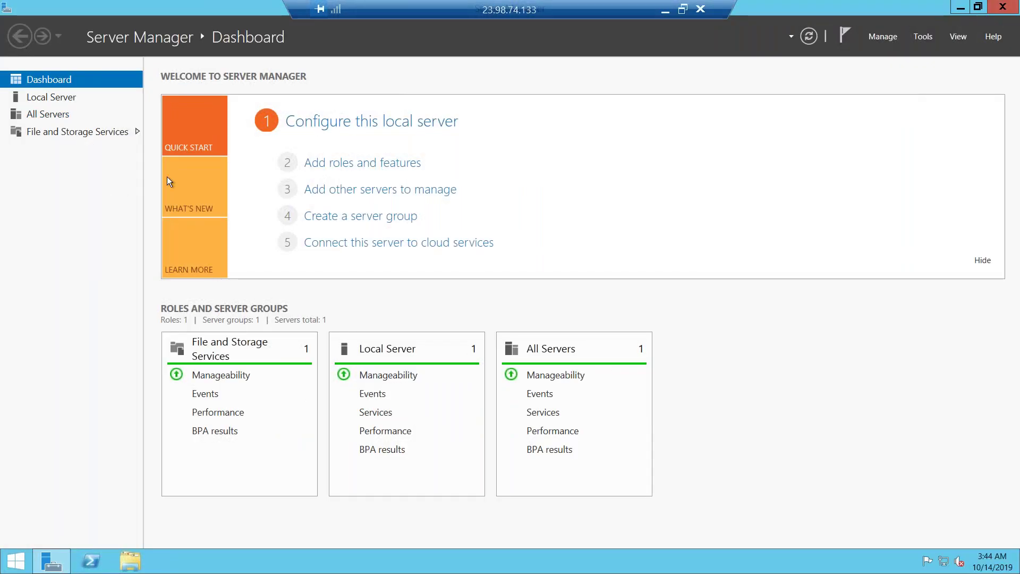
{"action": "left_click", "coordinate": [51, 96]}
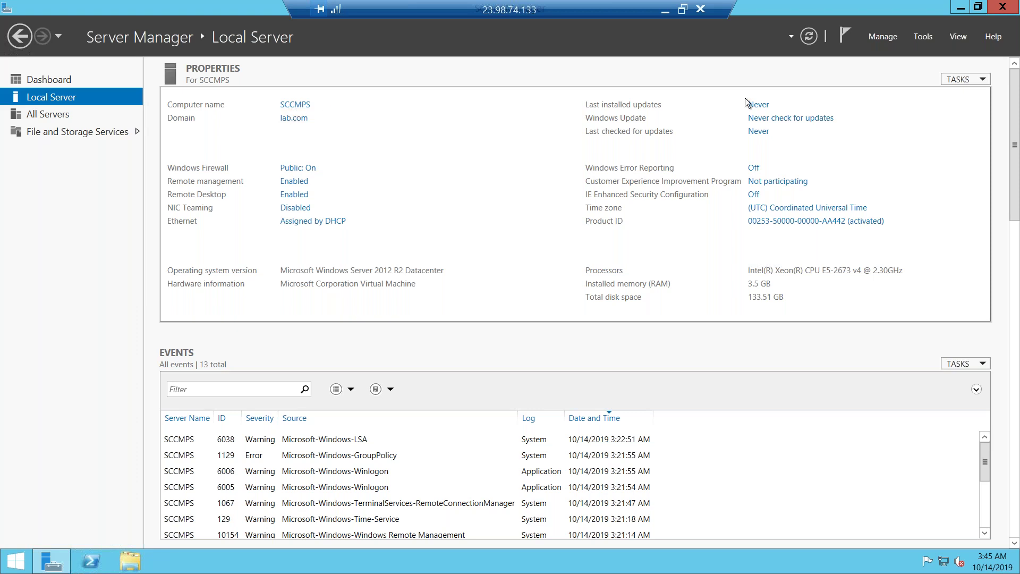
{"action": "left_click", "coordinate": [877, 41]}
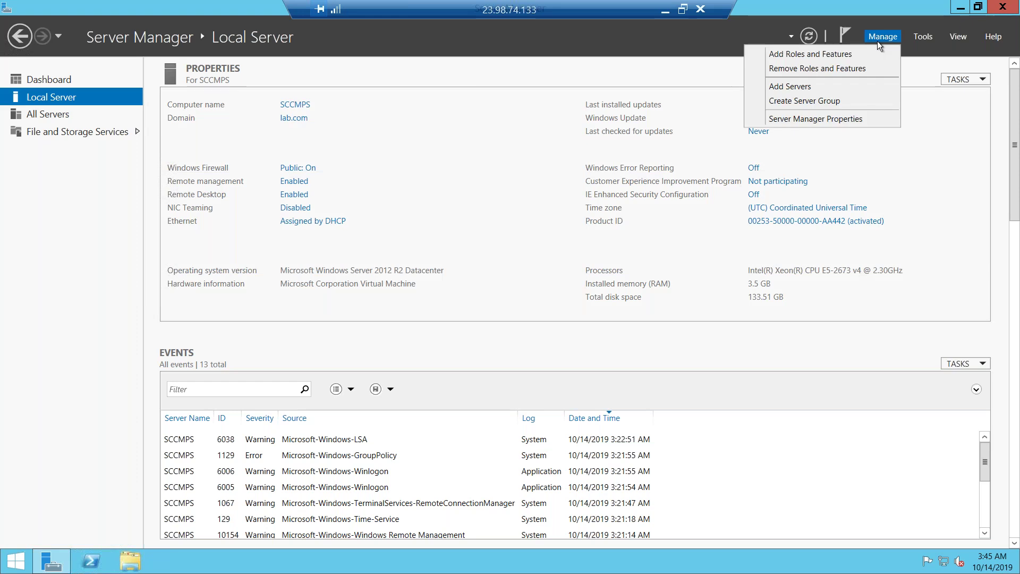
Start a role-based installation on SCCMPS and add the Web Server (IIS) role with its management tools.
{"action": "left_click", "coordinate": [849, 51]}
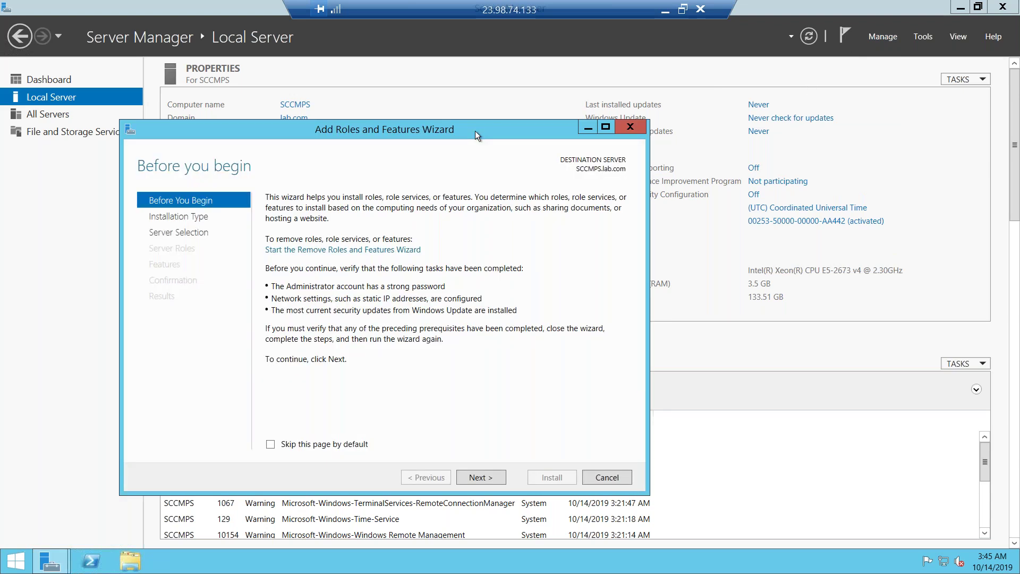
{"action": "left_click_drag", "start_coordinate": [476, 128], "coordinate": [502, 92]}
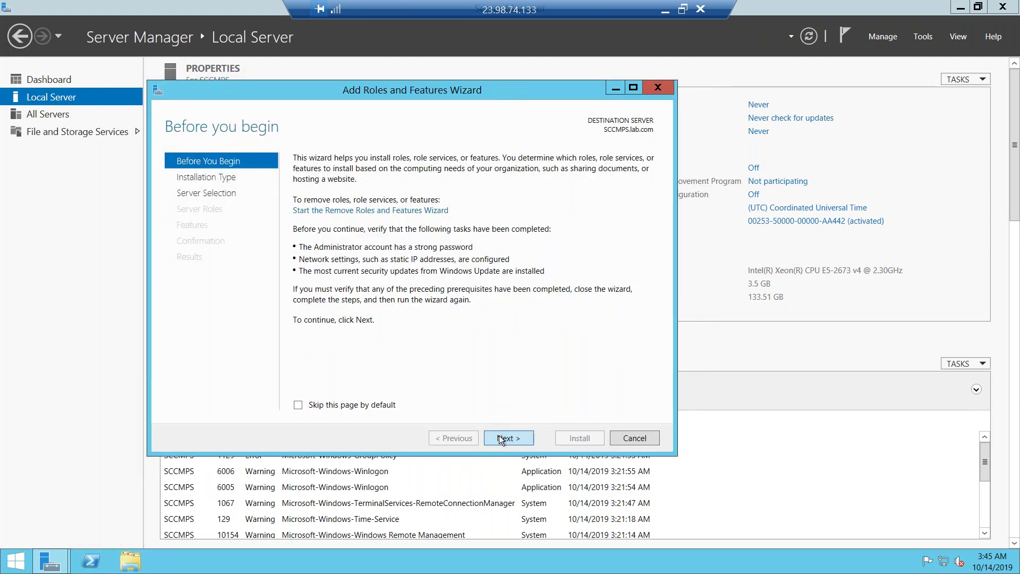
{"action": "left_click", "coordinate": [499, 435]}
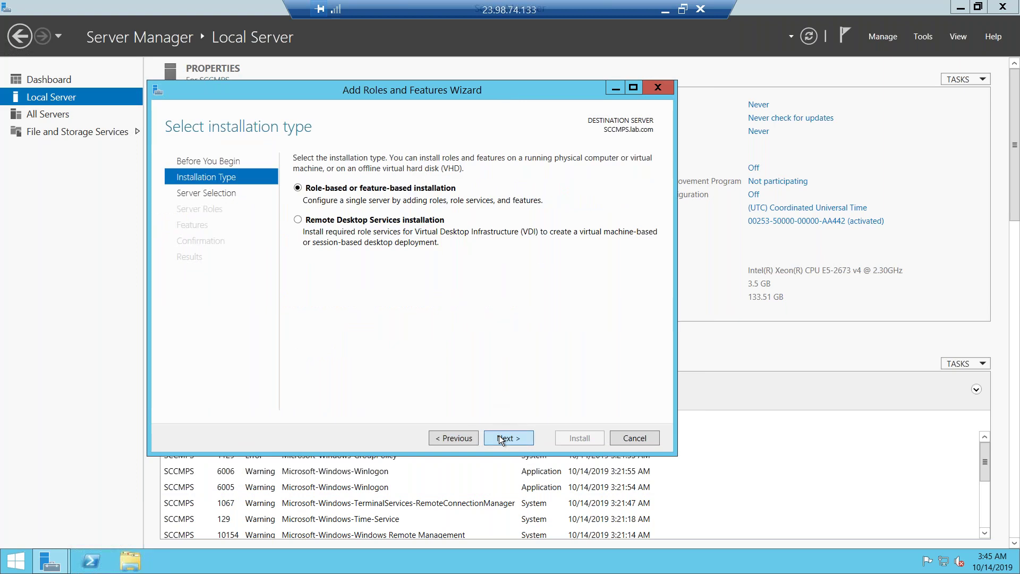
{"action": "left_click", "coordinate": [499, 437]}
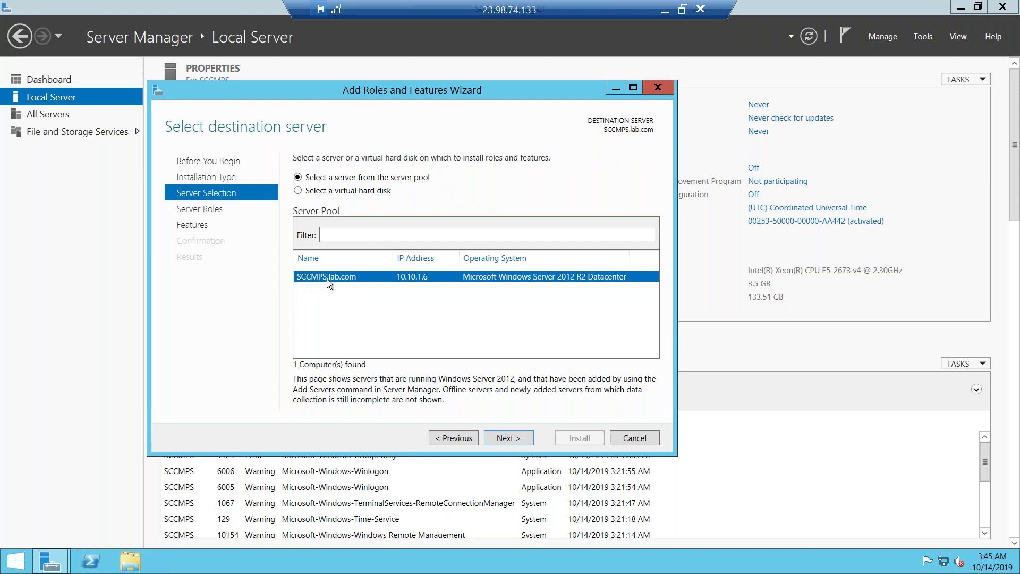
{"action": "left_click", "coordinate": [502, 436]}
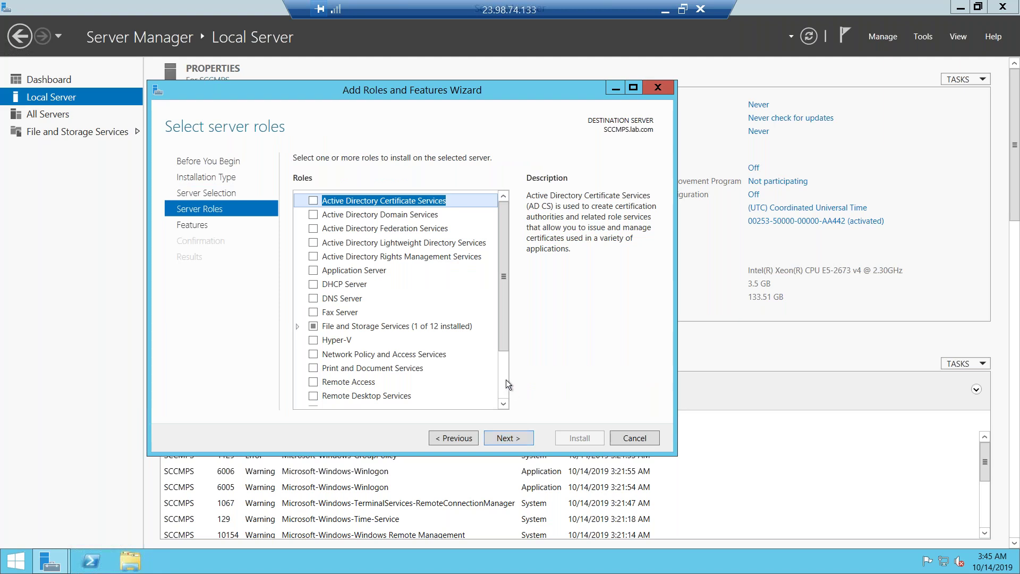
{"action": "left_click", "coordinate": [502, 380]}
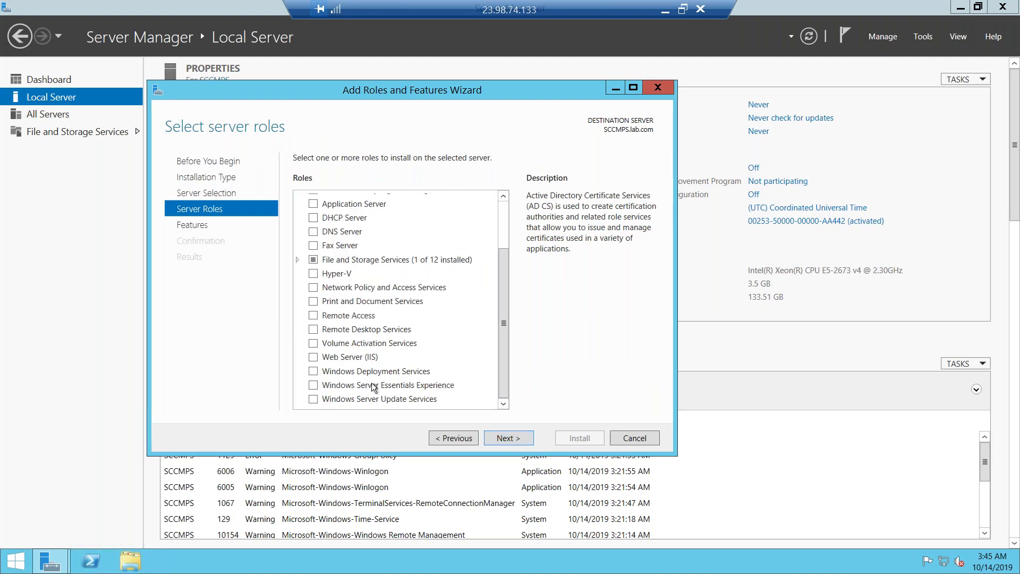
{"action": "left_click", "coordinate": [314, 357]}
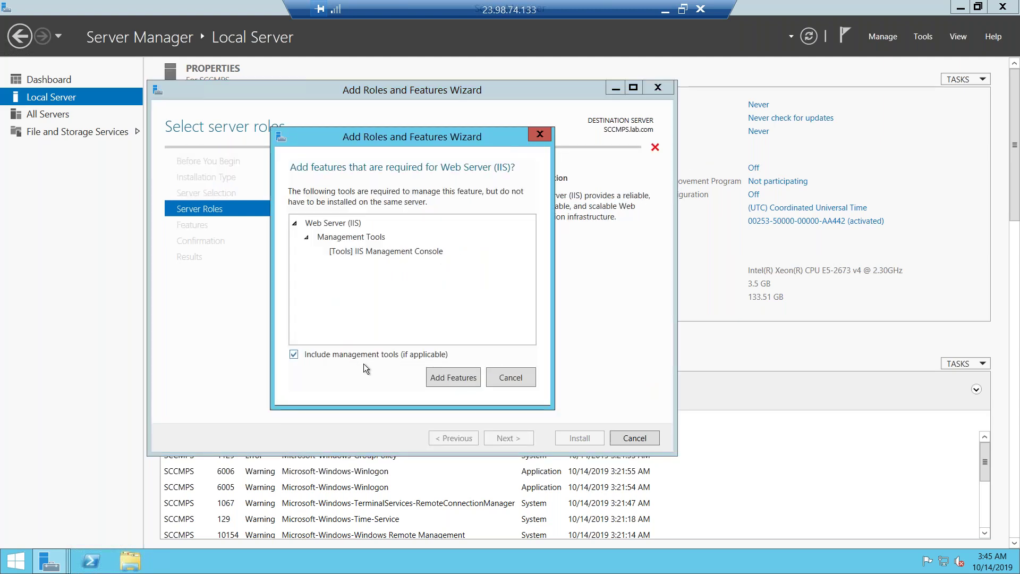
{"action": "left_click", "coordinate": [453, 383]}
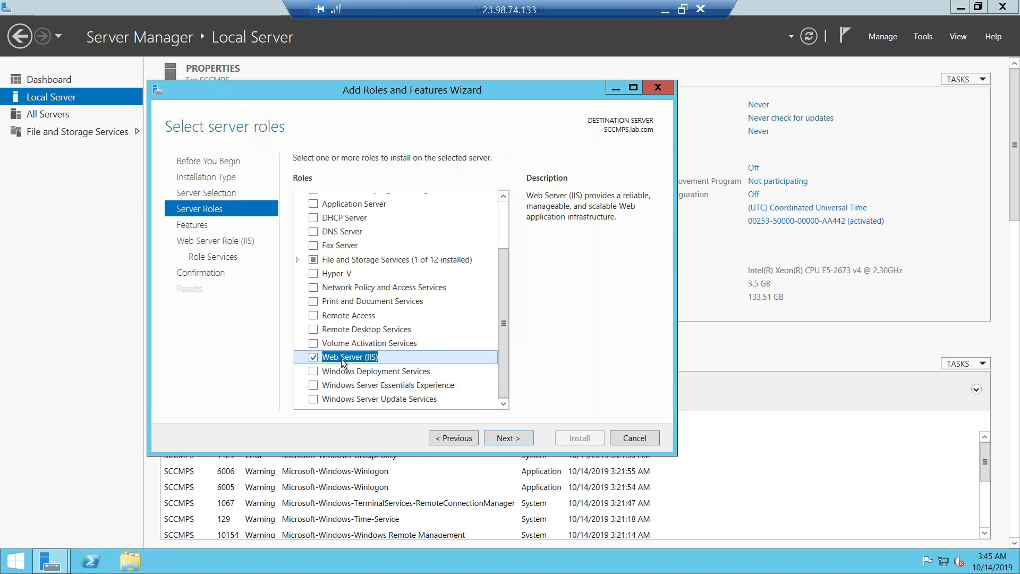
{"action": "left_click", "coordinate": [500, 432]}
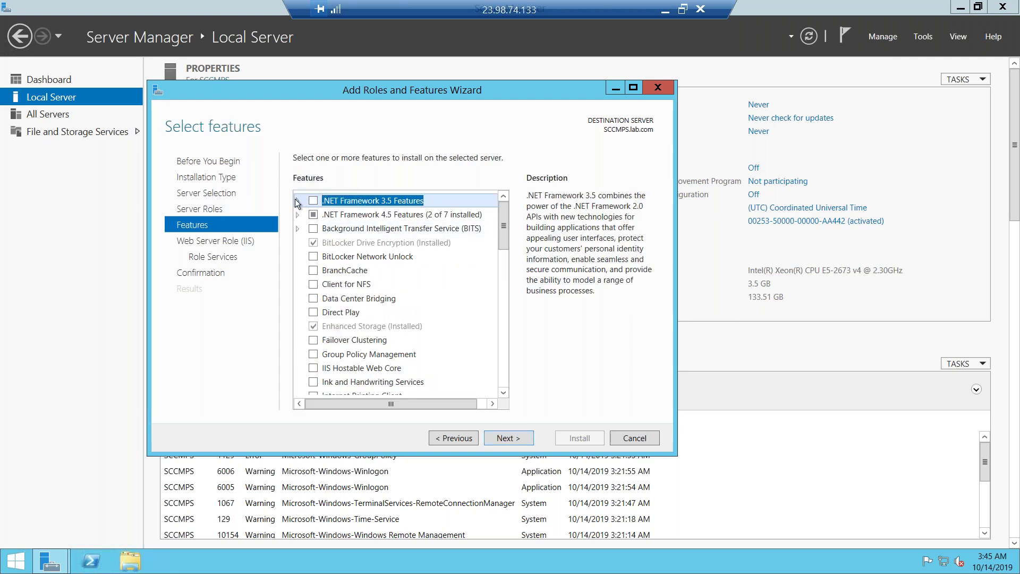
Select .NET Framework 3.5 HTTP Activation and Non-HTTP Activation, accepting the required features.
{"action": "left_click", "coordinate": [297, 201]}
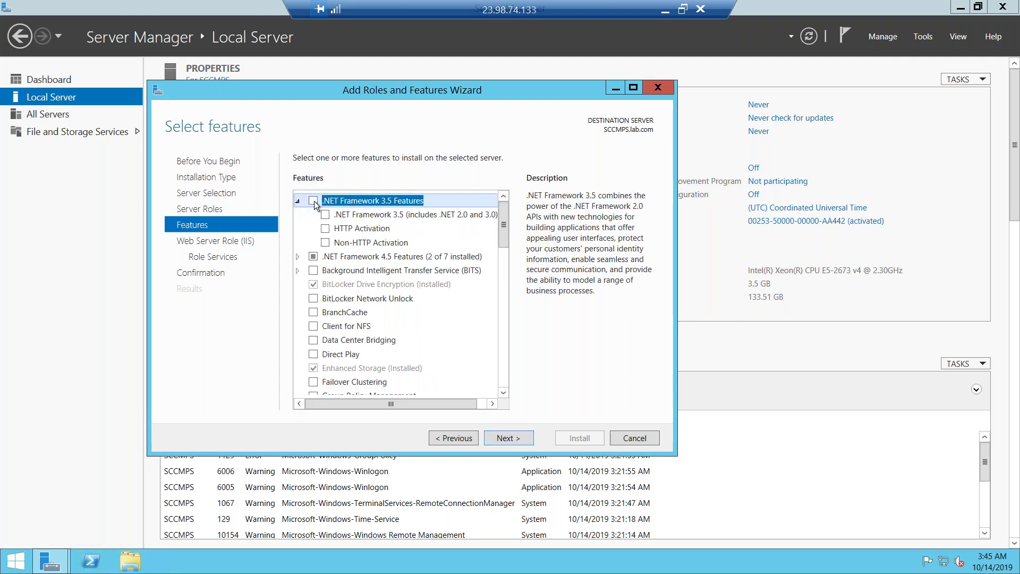
{"action": "left_click", "coordinate": [325, 228]}
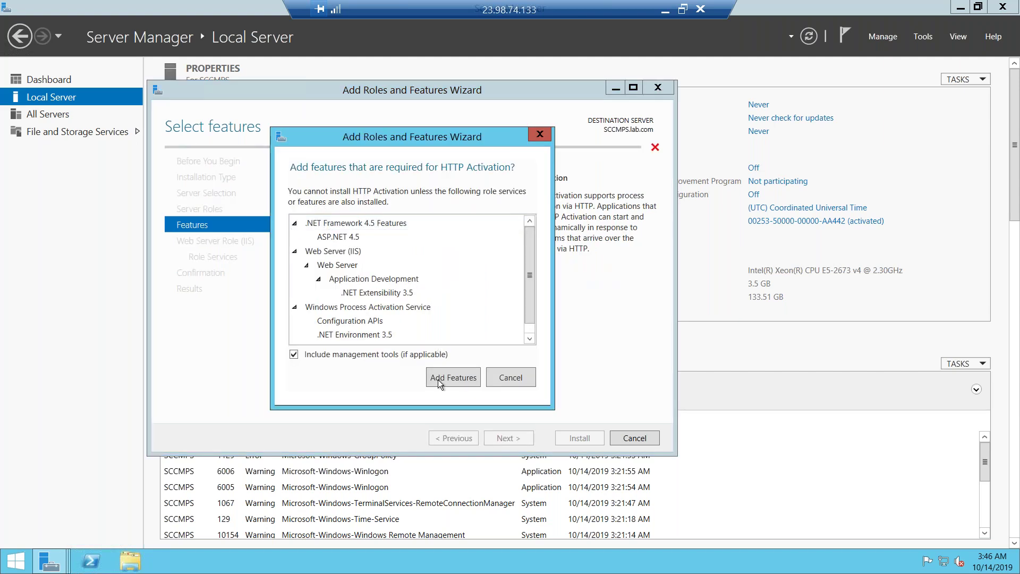
{"action": "left_click", "coordinate": [453, 377]}
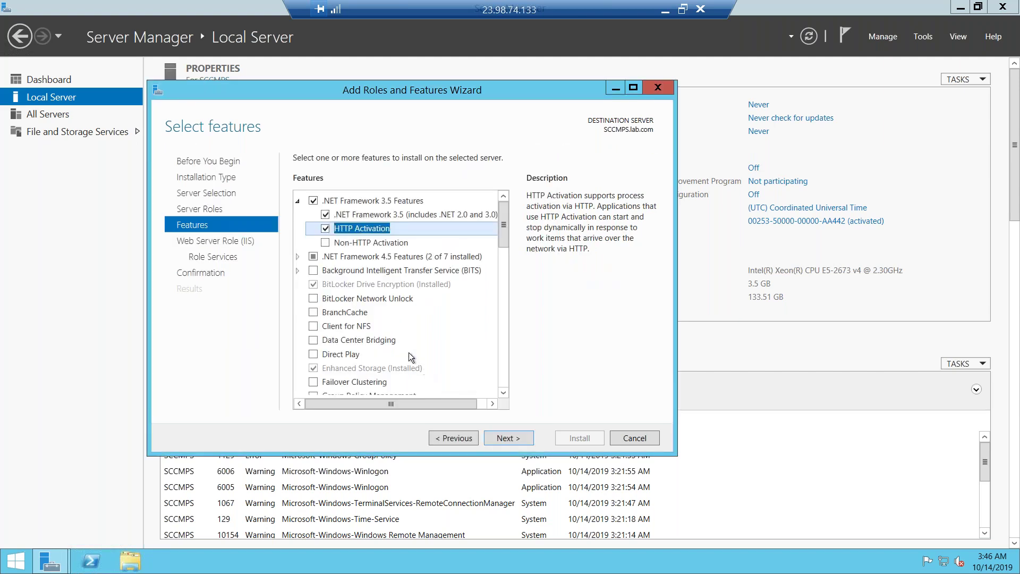
{"action": "left_click", "coordinate": [326, 242]}
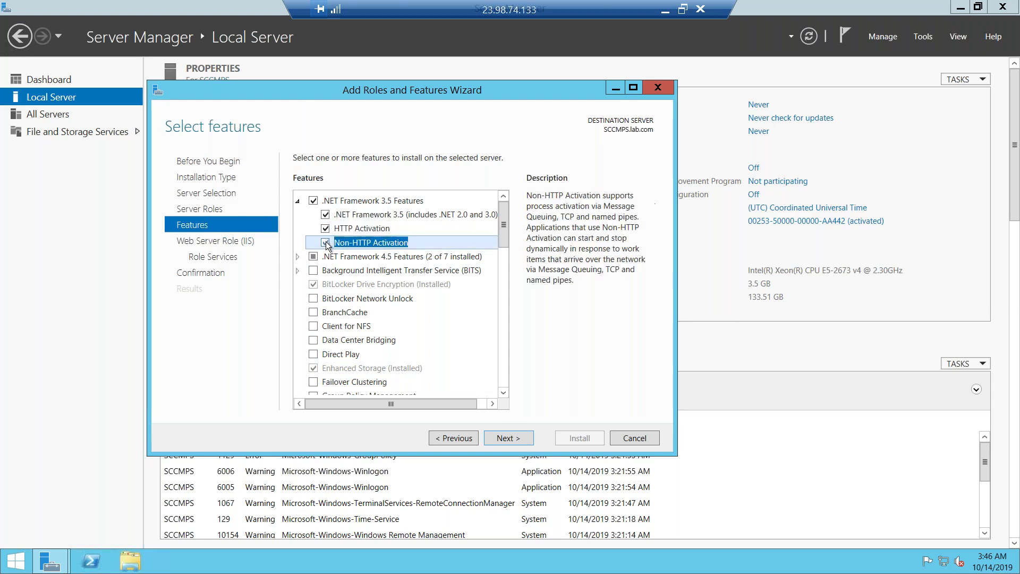
Under .NET 4.5 WCF Services, add HTTP, Message Queuing (MSMQ), Named Pipe and TCP Activation.
{"action": "left_click", "coordinate": [299, 257]}
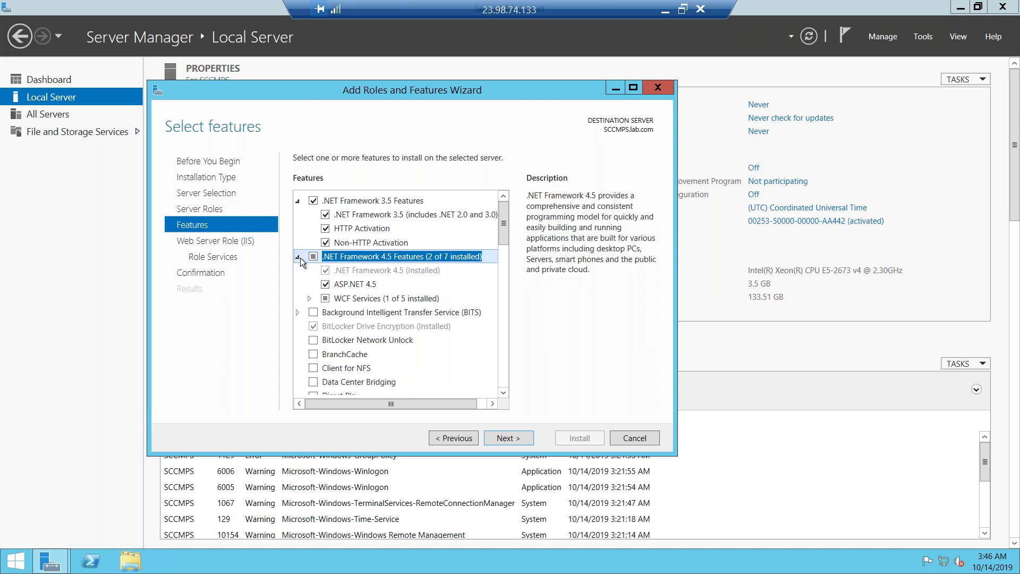
{"action": "left_click", "coordinate": [310, 299]}
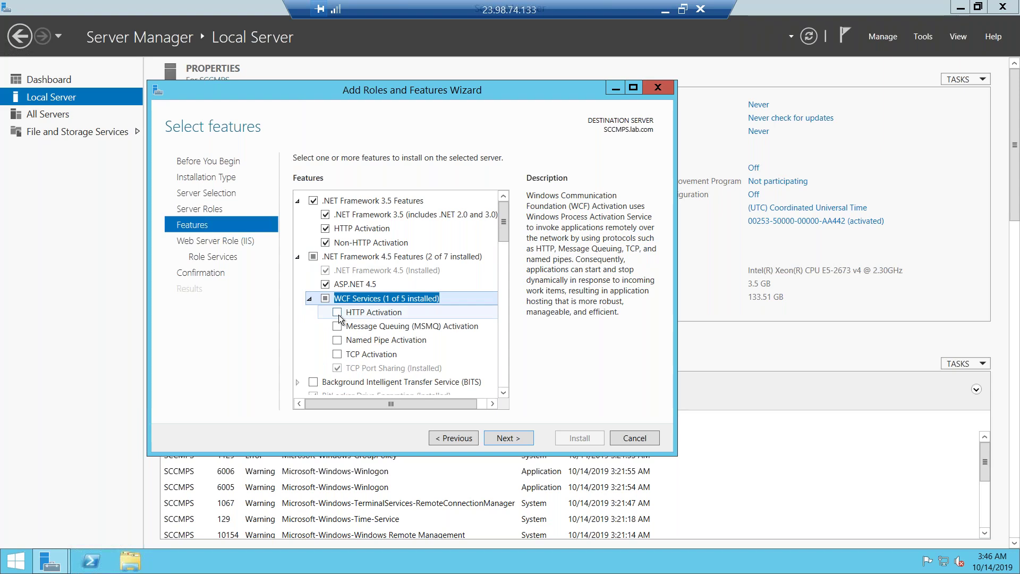
{"action": "left_click", "coordinate": [338, 313]}
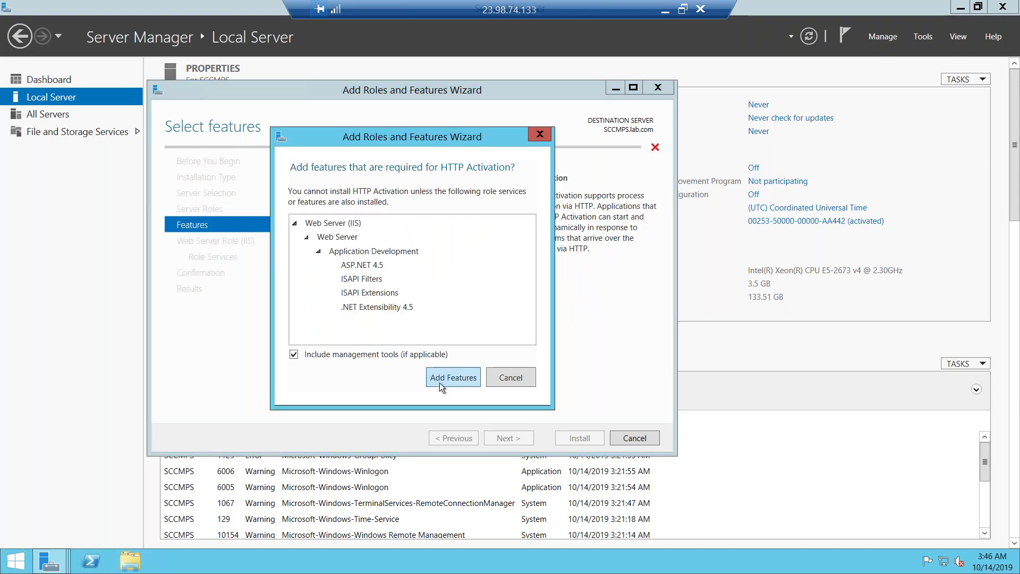
{"action": "left_click", "coordinate": [439, 378]}
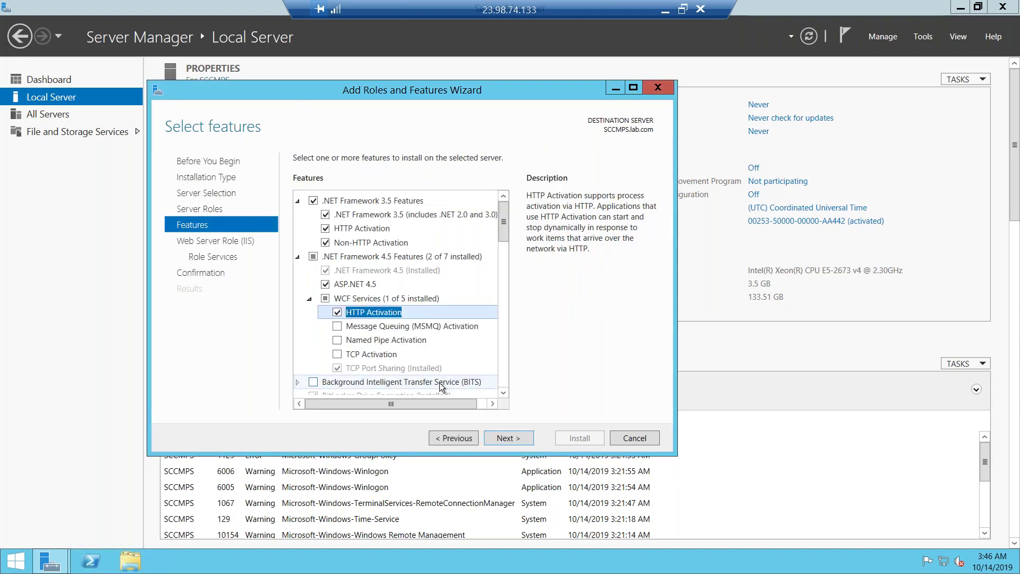
{"action": "left_click", "coordinate": [337, 326]}
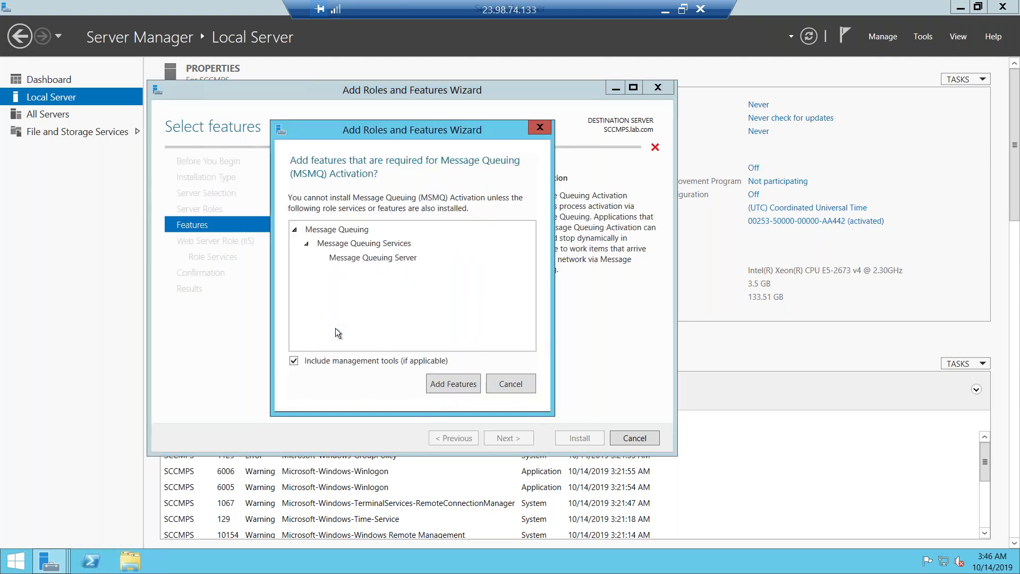
{"action": "left_click", "coordinate": [441, 384]}
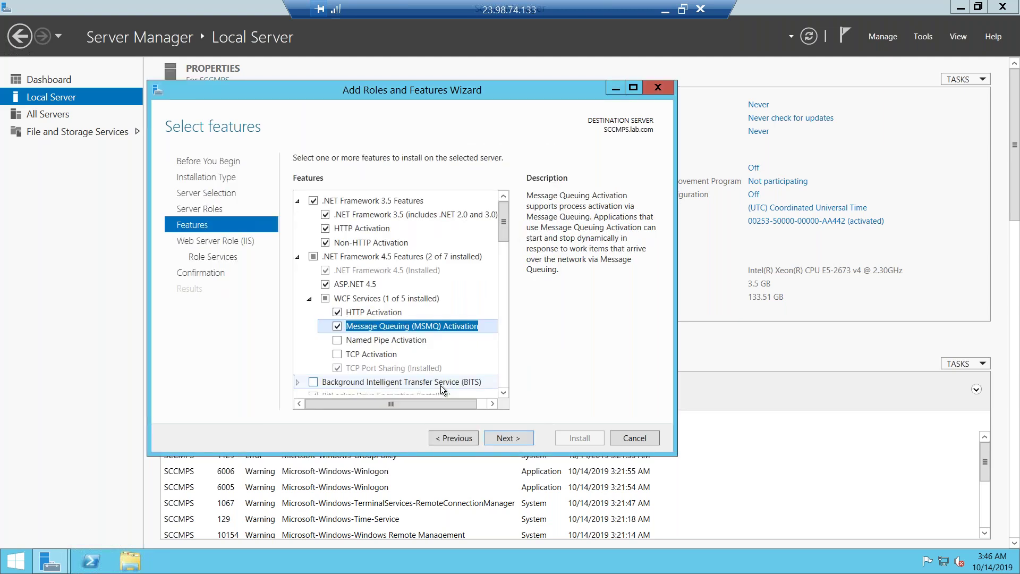
{"action": "left_click", "coordinate": [337, 340]}
{"action": "left_click", "coordinate": [337, 341]}
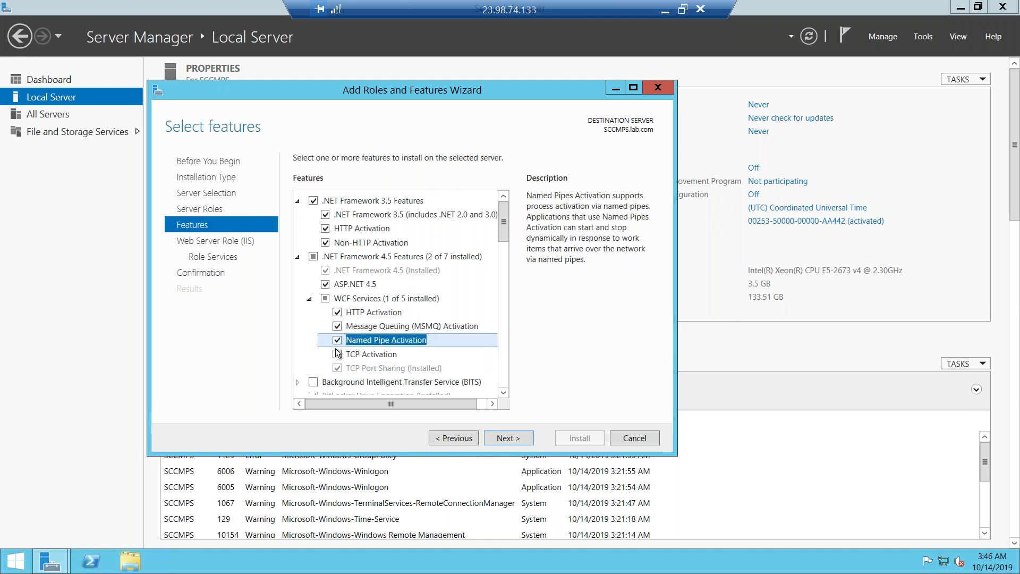
{"action": "left_click", "coordinate": [335, 350]}
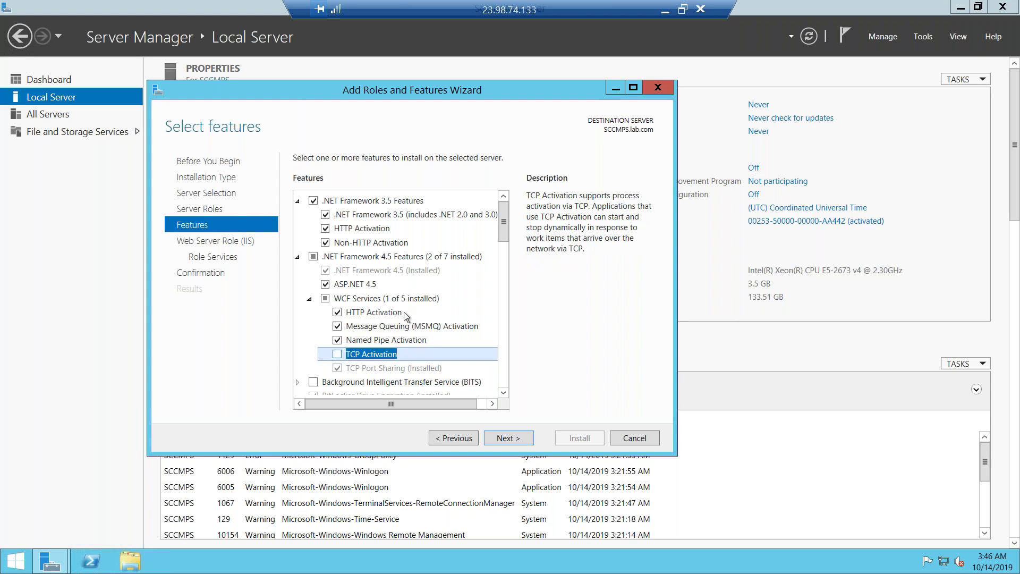
{"action": "left_click", "coordinate": [336, 355]}
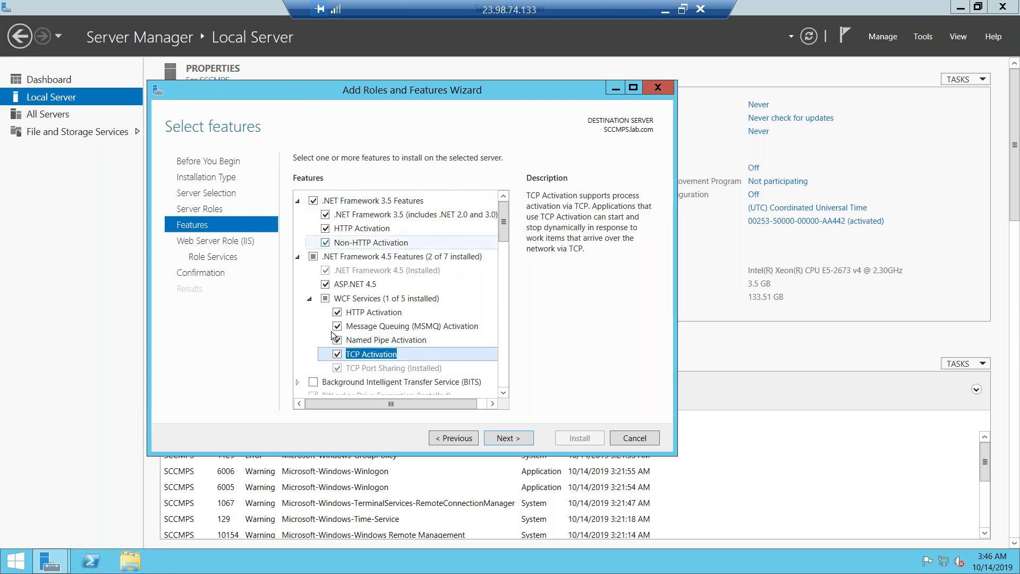
Add BITS and Remote Differential Compression, then continue to the Web Server Role (IIS) page.
{"action": "left_click", "coordinate": [312, 383]}
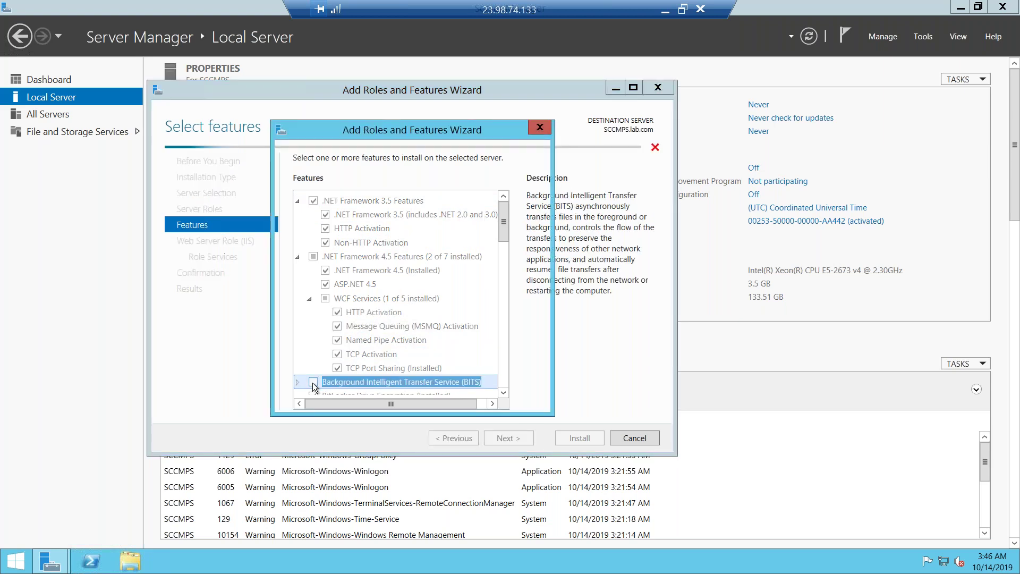
{"action": "left_click", "coordinate": [455, 380]}
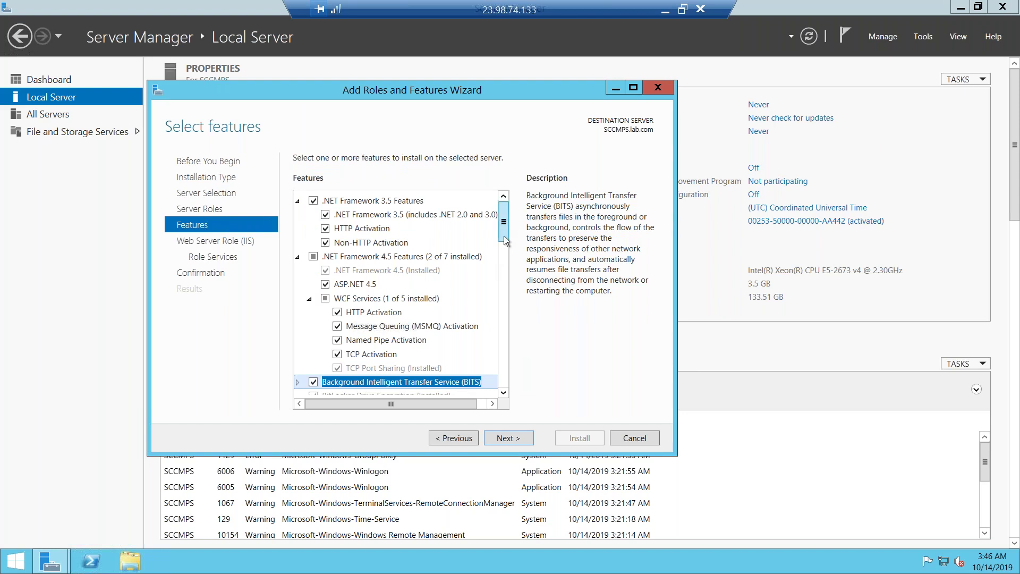
{"action": "scroll", "coordinate": [508, 285], "scroll_direction": "down", "scroll_amount": 6}
{"action": "scroll", "coordinate": [508, 309], "scroll_direction": "down", "scroll_amount": 3}
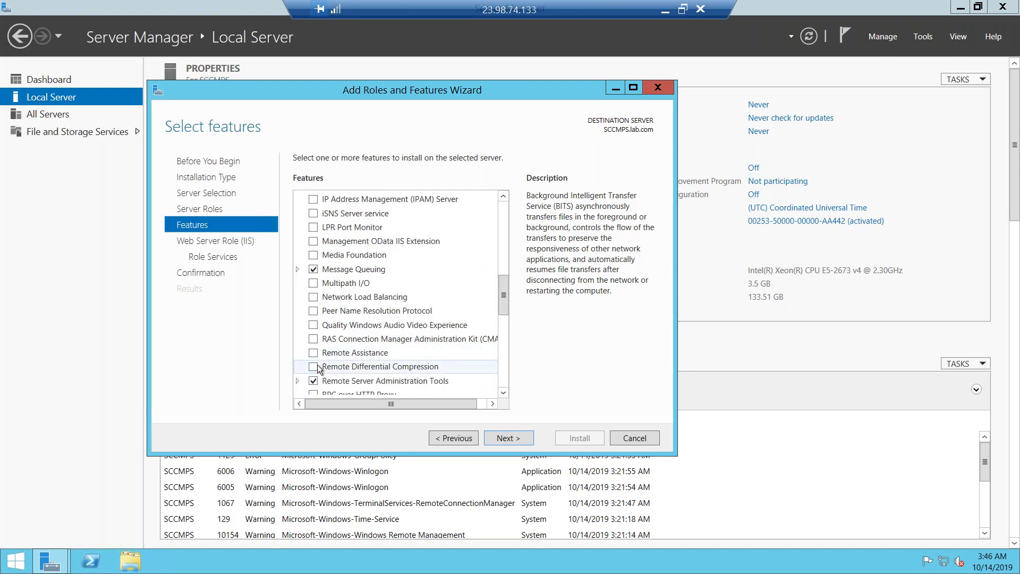
{"action": "left_click", "coordinate": [314, 366]}
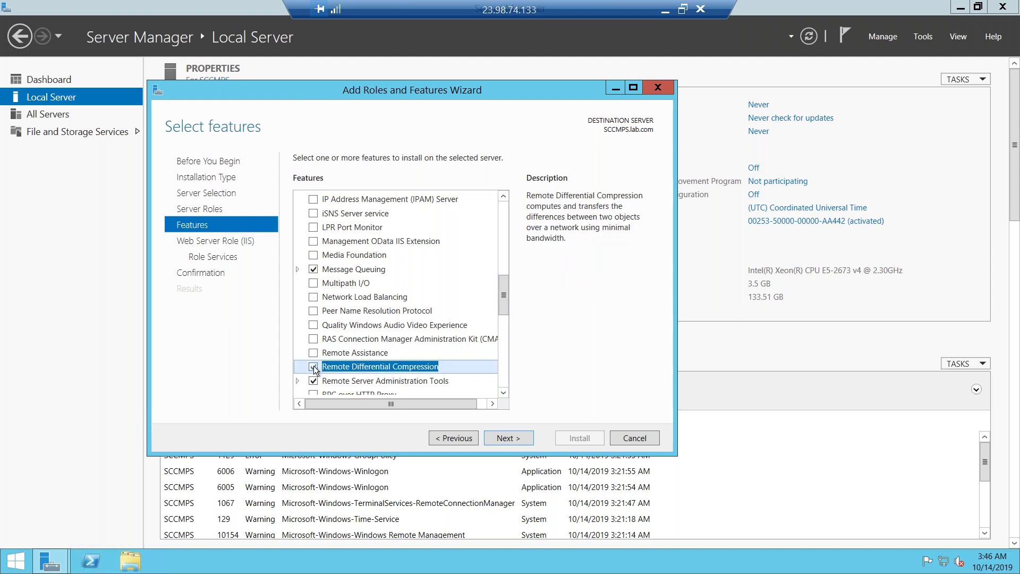
{"action": "left_click", "coordinate": [521, 438]}
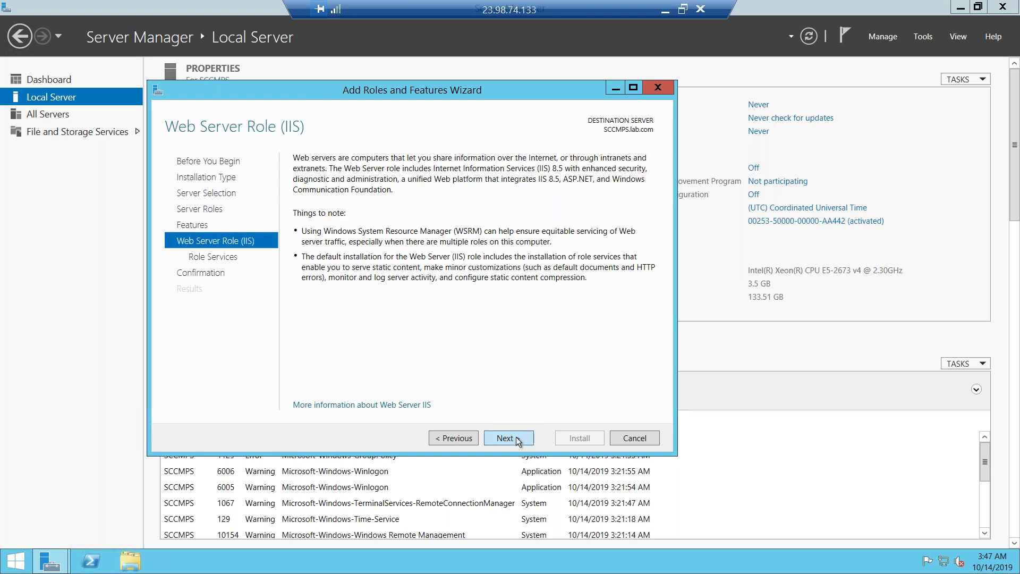
Include Windows Authentication in the IIS role services.
{"action": "left_click", "coordinate": [515, 438]}
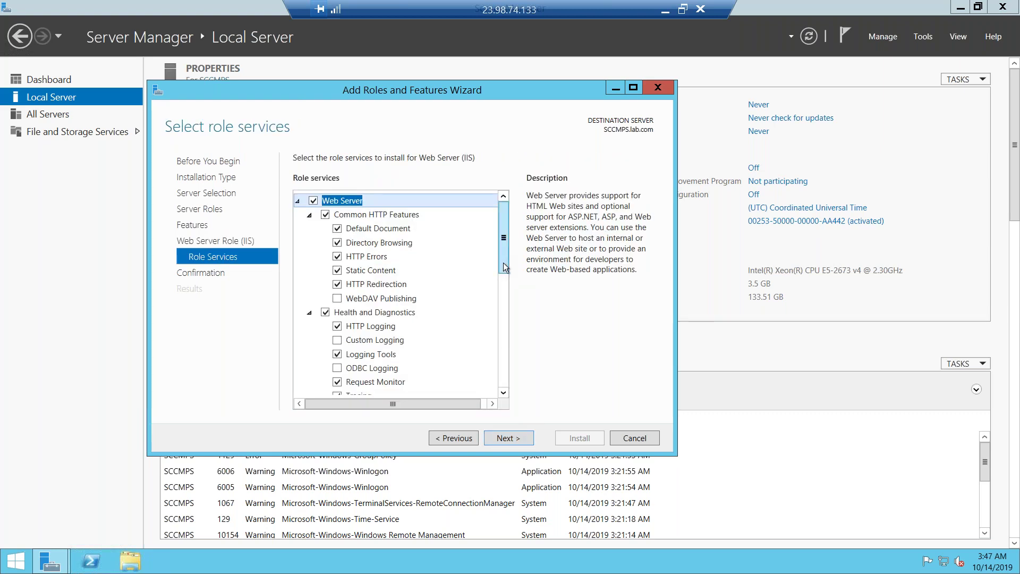
{"action": "left_click_drag", "start_coordinate": [503, 262], "coordinate": [502, 349]}
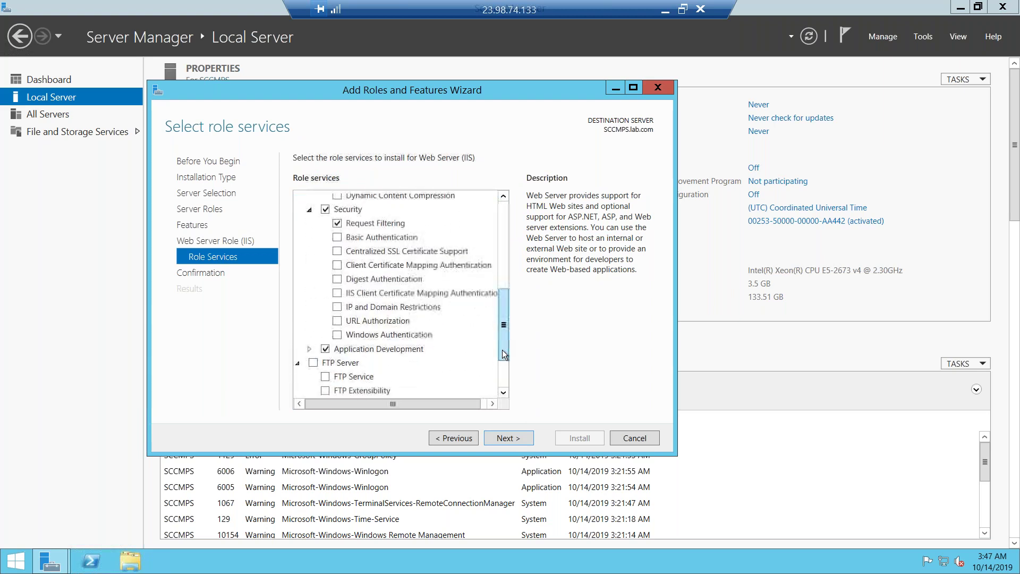
{"action": "left_click", "coordinate": [334, 334]}
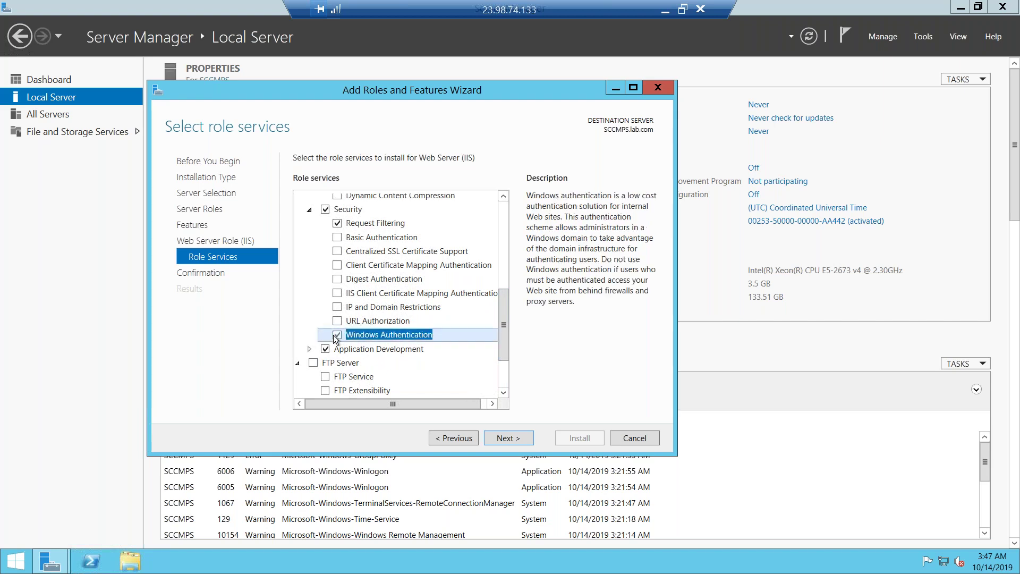
{"action": "left_click", "coordinate": [308, 348]}
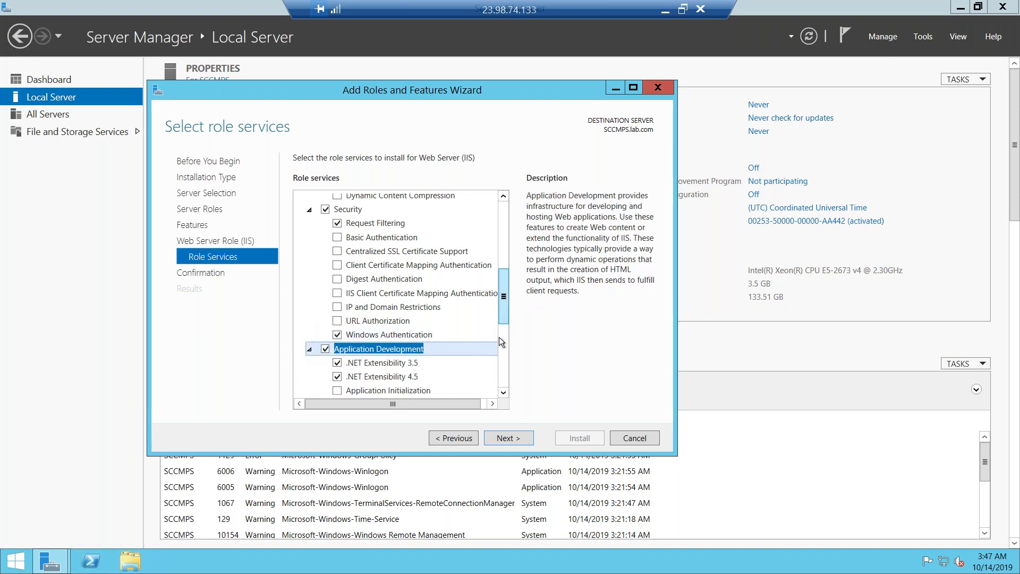
{"action": "left_click", "coordinate": [503, 365]}
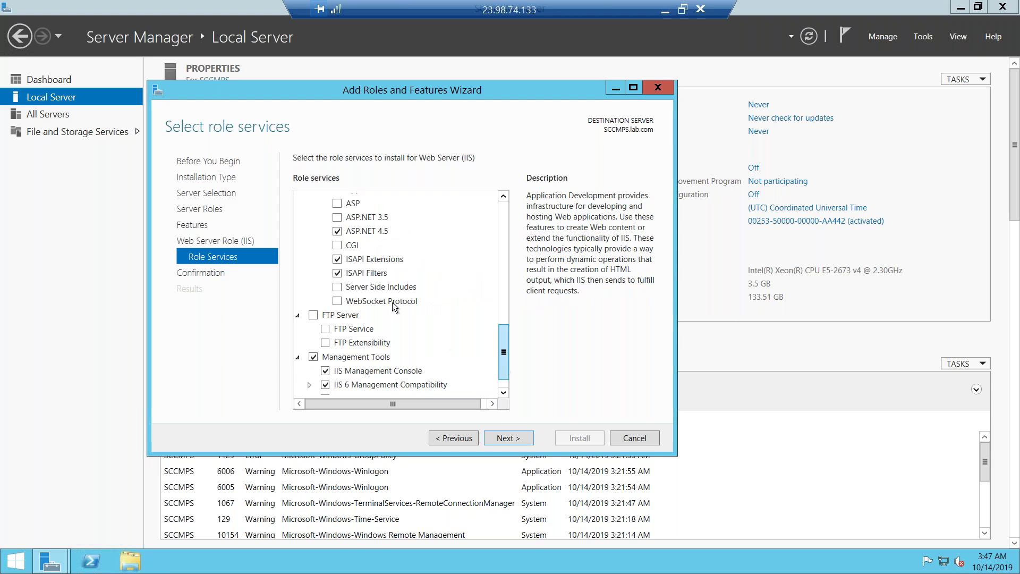
Add ASP.NET 3.5, IIS 6 WMI Compatibility and IIS Management Scripts and Tools, then go to confirmation.
{"action": "left_click", "coordinate": [339, 218]}
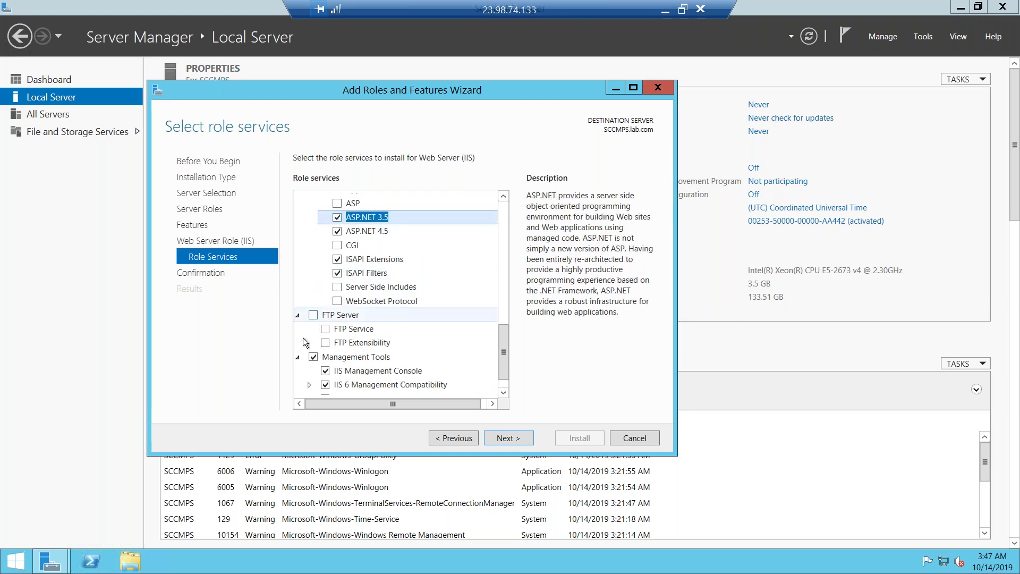
{"action": "left_click", "coordinate": [309, 385]}
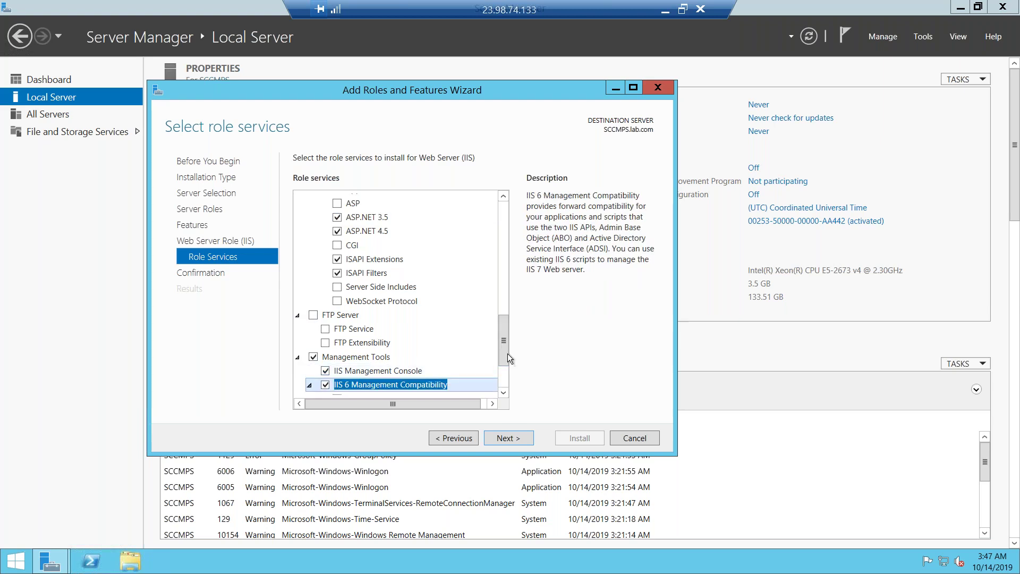
{"action": "scroll", "coordinate": [504, 388], "scroll_direction": "down", "scroll_amount": 2}
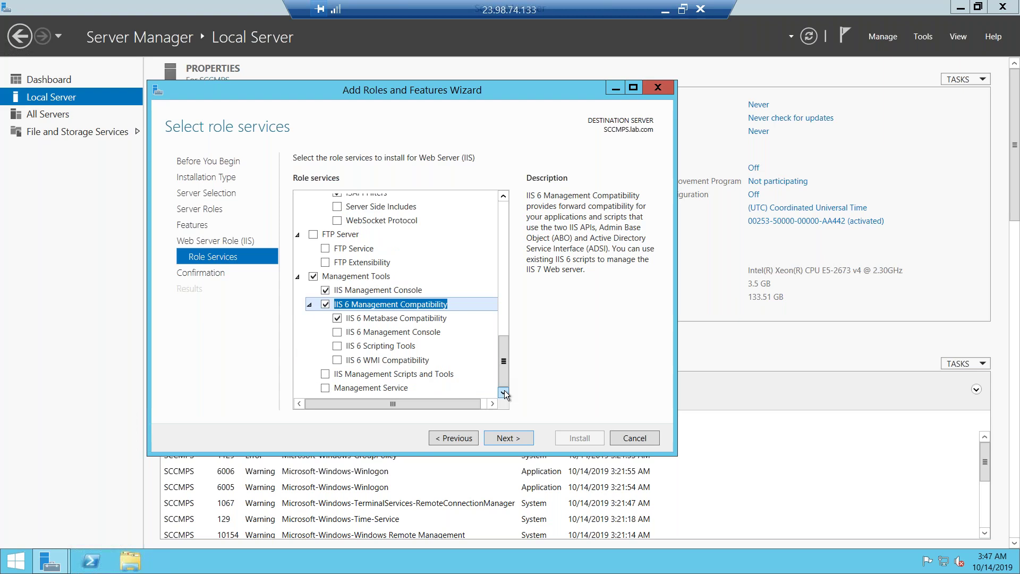
{"action": "left_click", "coordinate": [336, 359]}
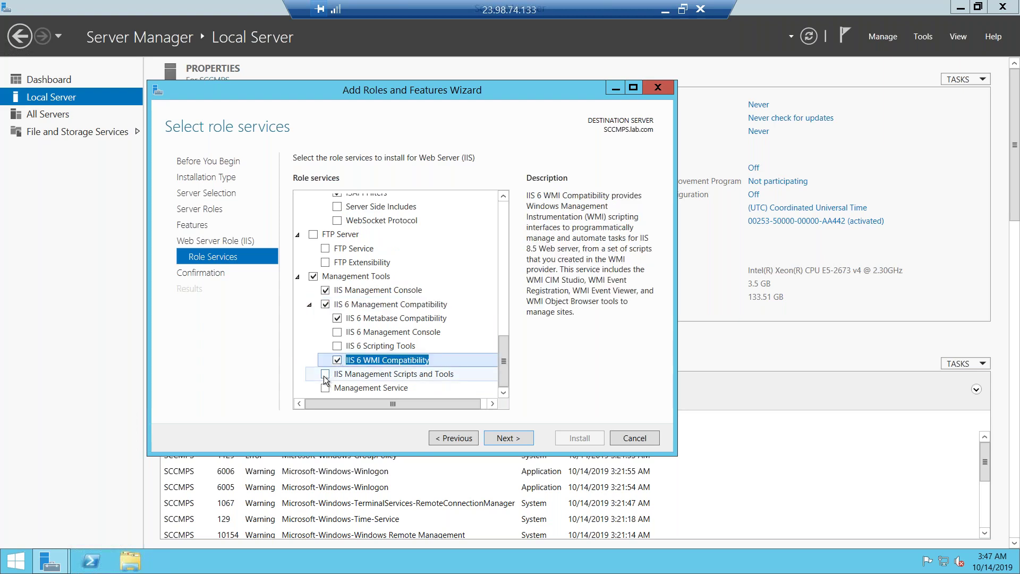
{"action": "left_click", "coordinate": [325, 375]}
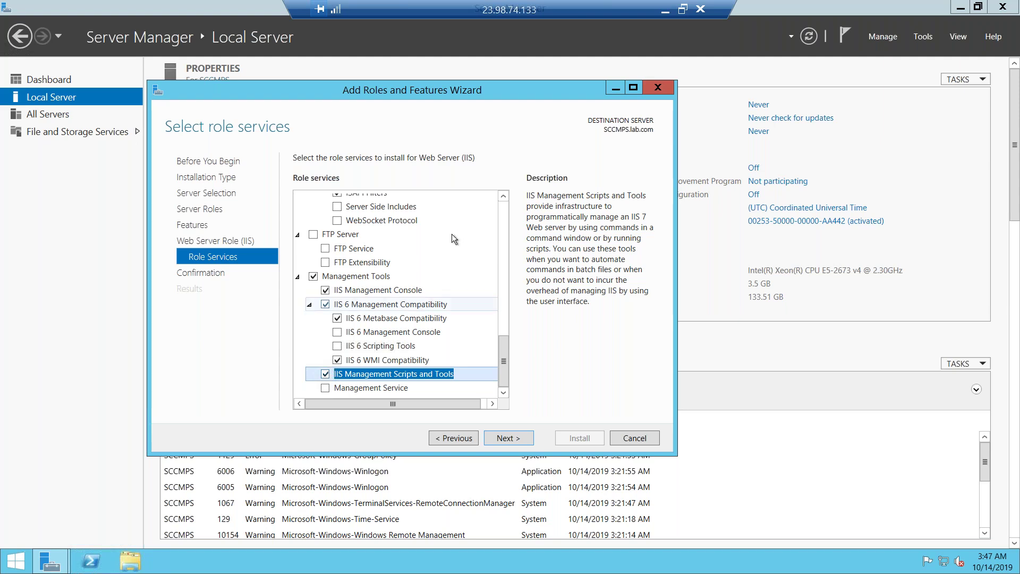
{"action": "left_click", "coordinate": [503, 440]}
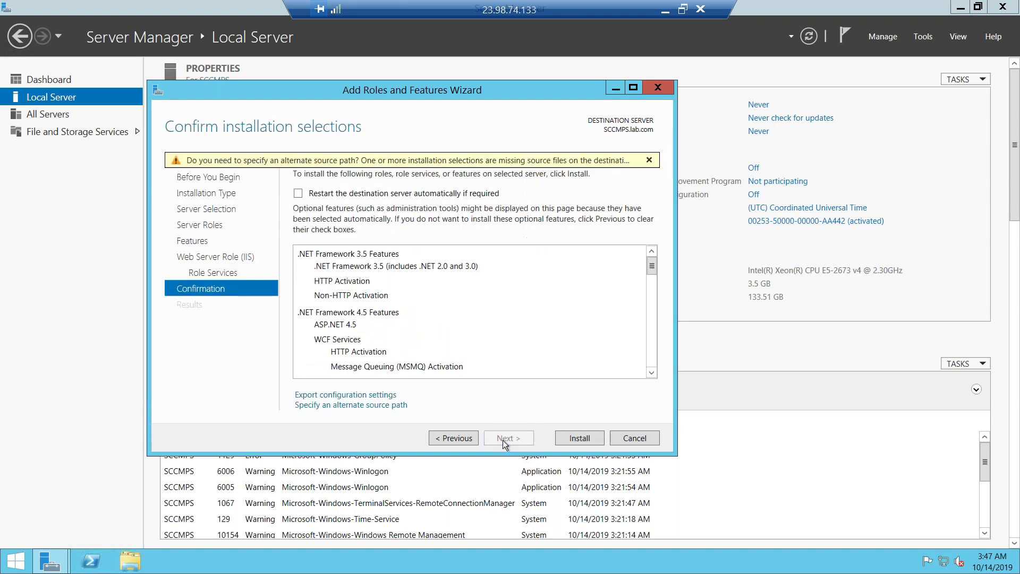
Install the selected roles and features on SCCMPS, then return to windowed view and the Notepad notes.
{"action": "left_click", "coordinate": [588, 435]}
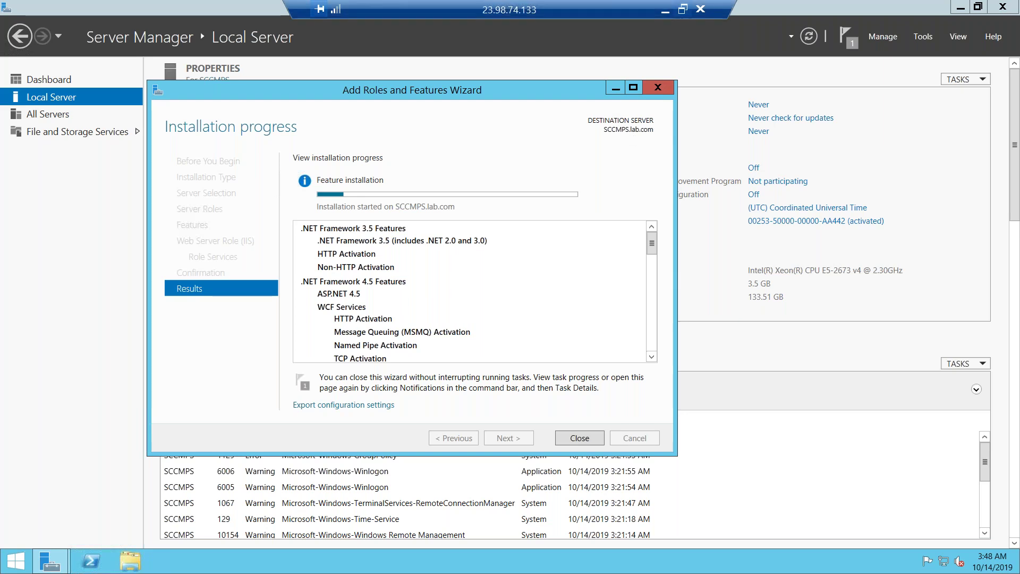
{"action": "left_click", "coordinate": [683, 10]}
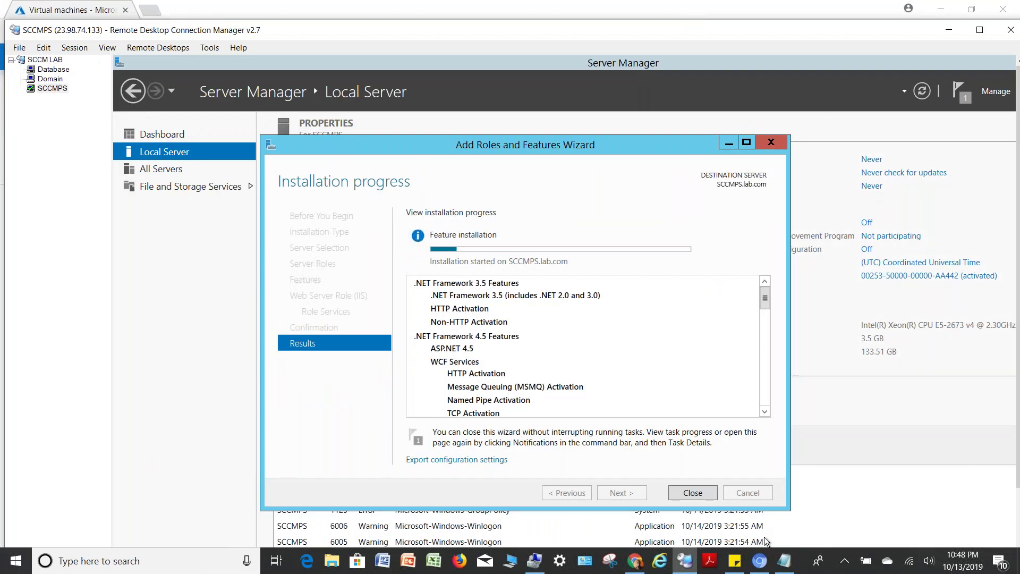
{"action": "left_click", "coordinate": [785, 560]}
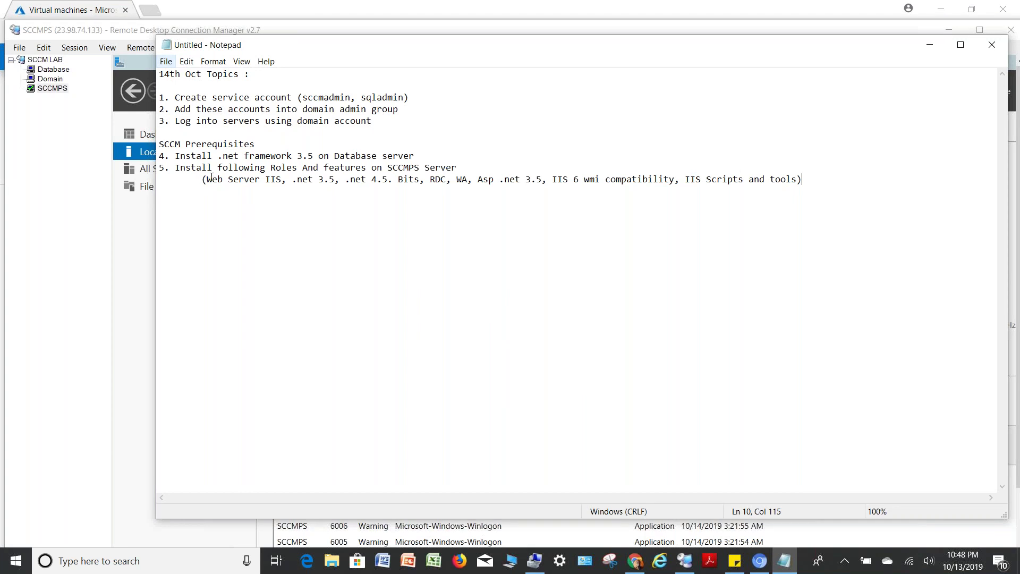
Add item 6, 'Install WADK On SCCMPS Server', to the notes and return to the SCCMPS session.
{"action": "left_click_drag", "start_coordinate": [212, 177], "coordinate": [518, 186]}
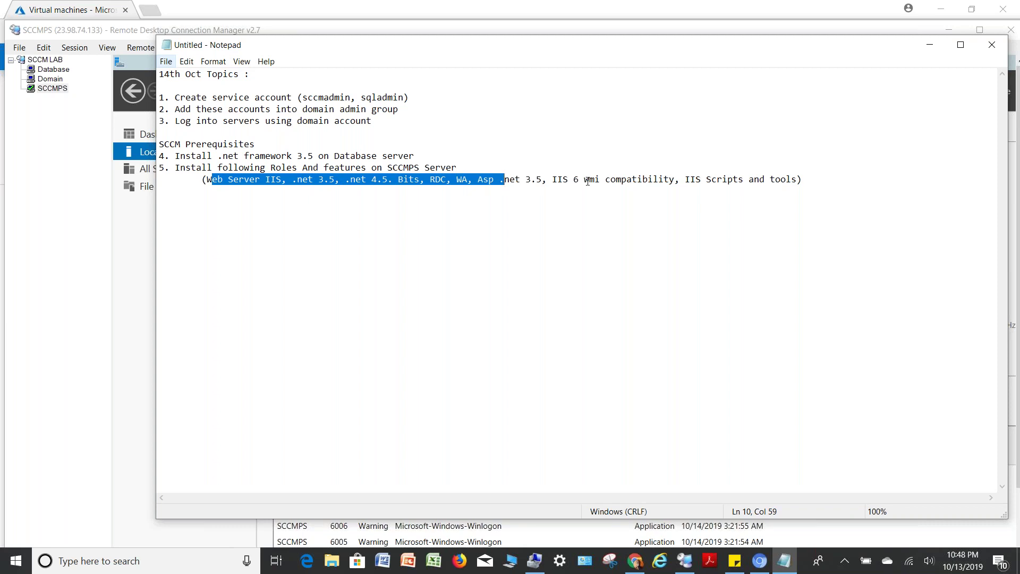
{"action": "left_click", "coordinate": [818, 179]}
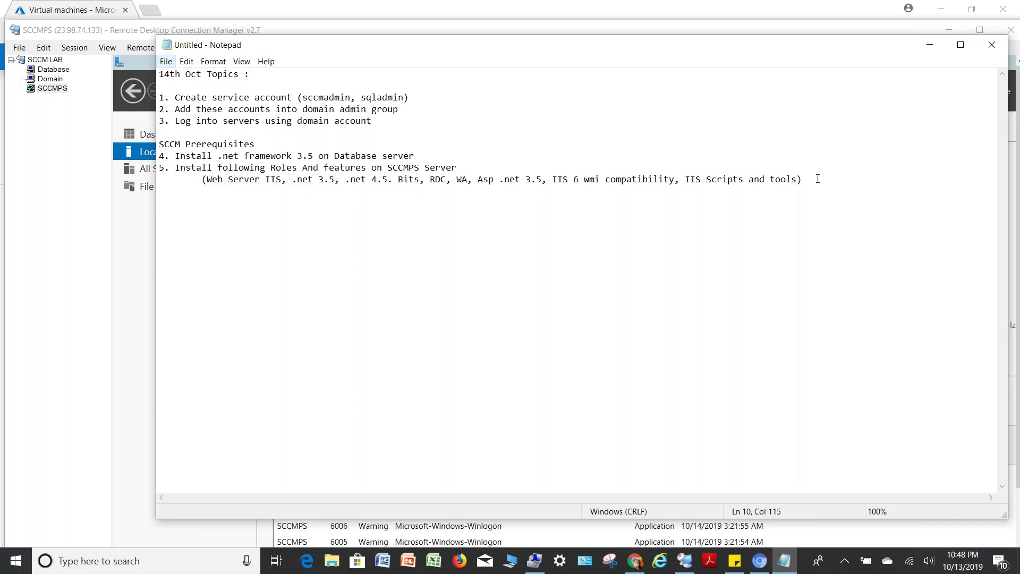
{"action": "key", "text": "Return"}
{"action": "type", "text": "6. Install WADK On SCCM"}
{"action": "key", "text": "BackSpace"}
{"action": "type", "text": "PS Server"}
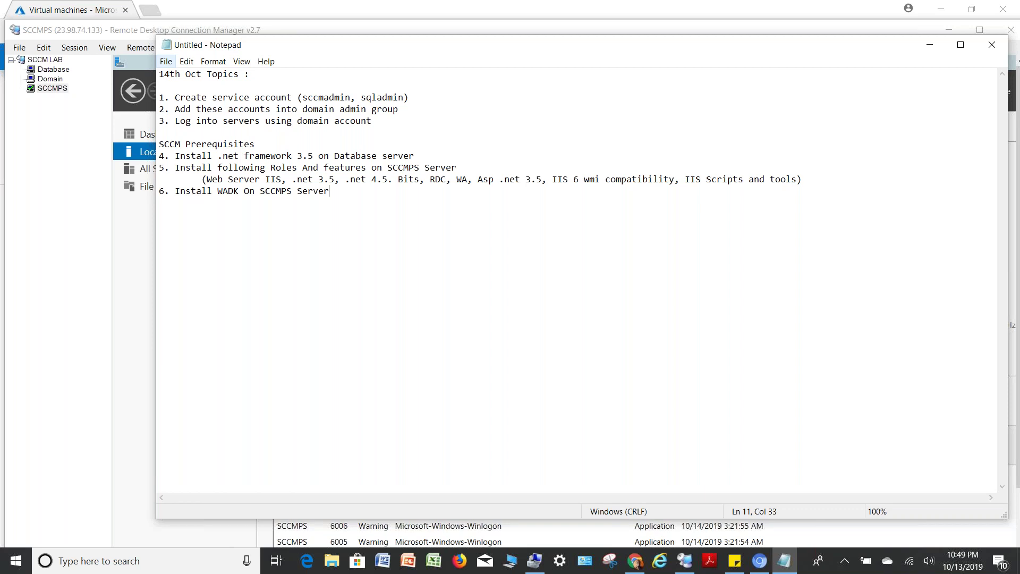
{"action": "double_click", "coordinate": [203, 185]}
{"action": "left_click", "coordinate": [196, 192]}
{"action": "left_click", "coordinate": [62, 90]}
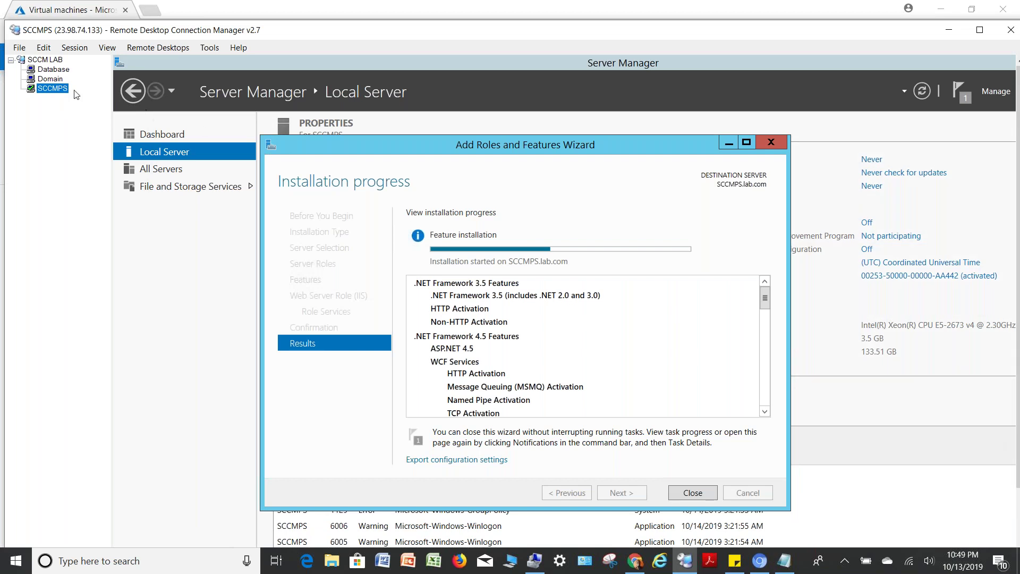
{"action": "right_click", "coordinate": [61, 94]}
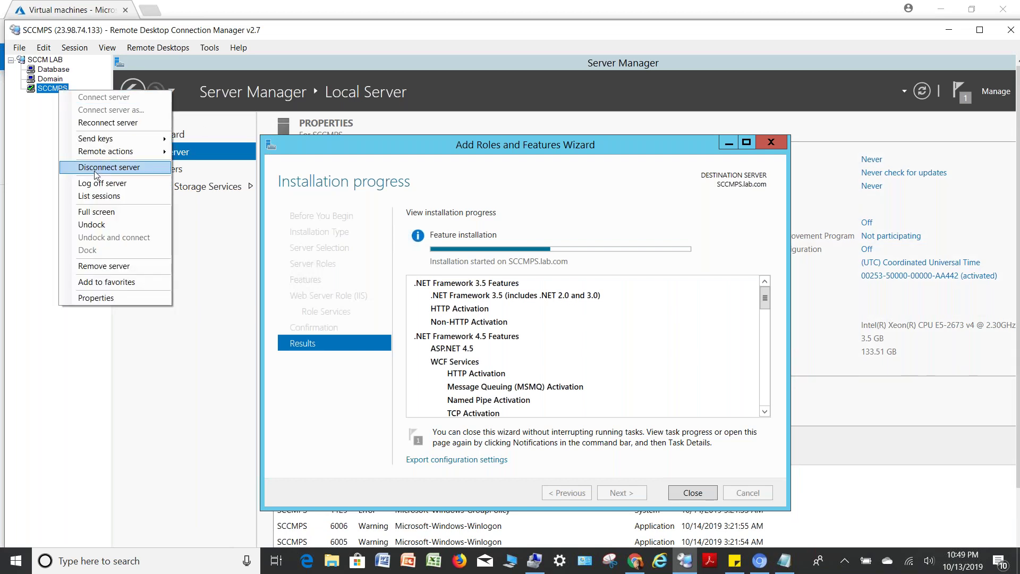
{"action": "left_click", "coordinate": [103, 213]}
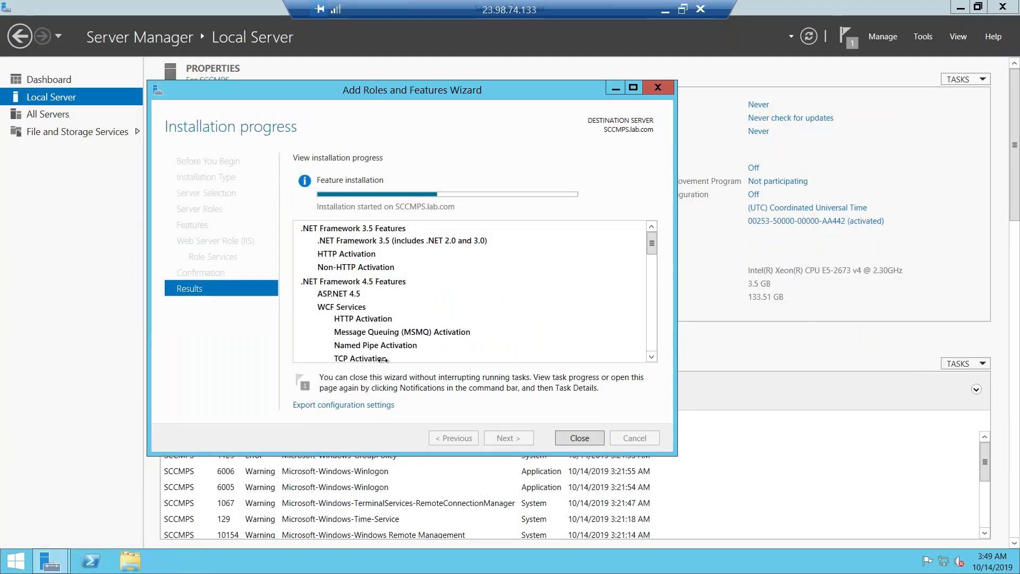
{"action": "right_click", "coordinate": [18, 563]}
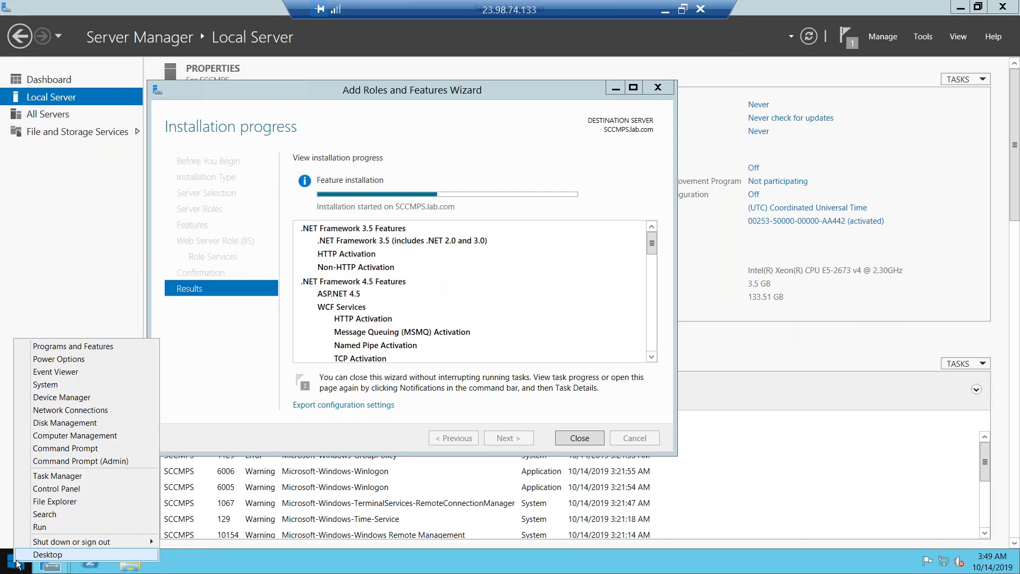
{"action": "left_click", "coordinate": [53, 531]}
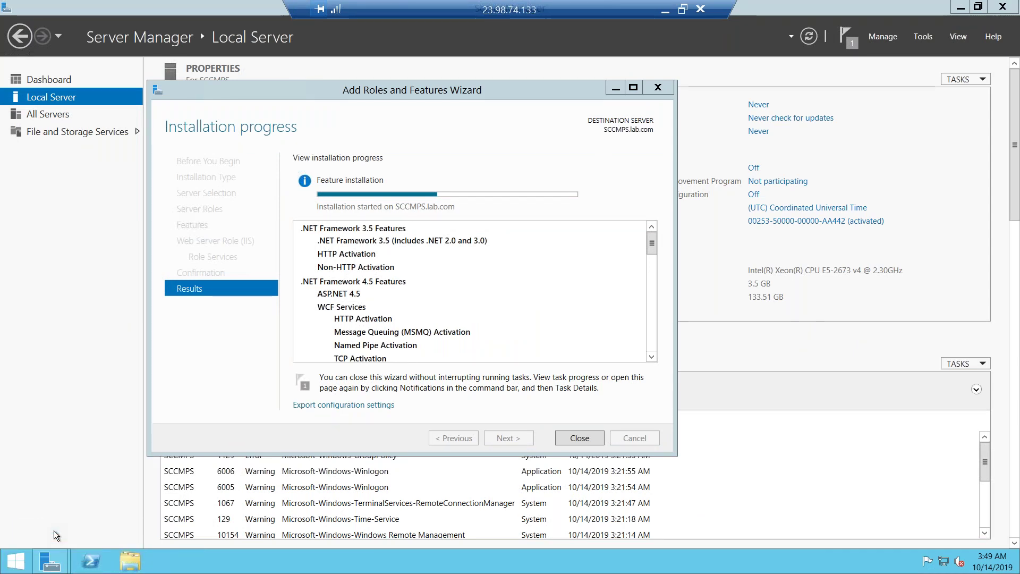
{"action": "type", "text": "w"}
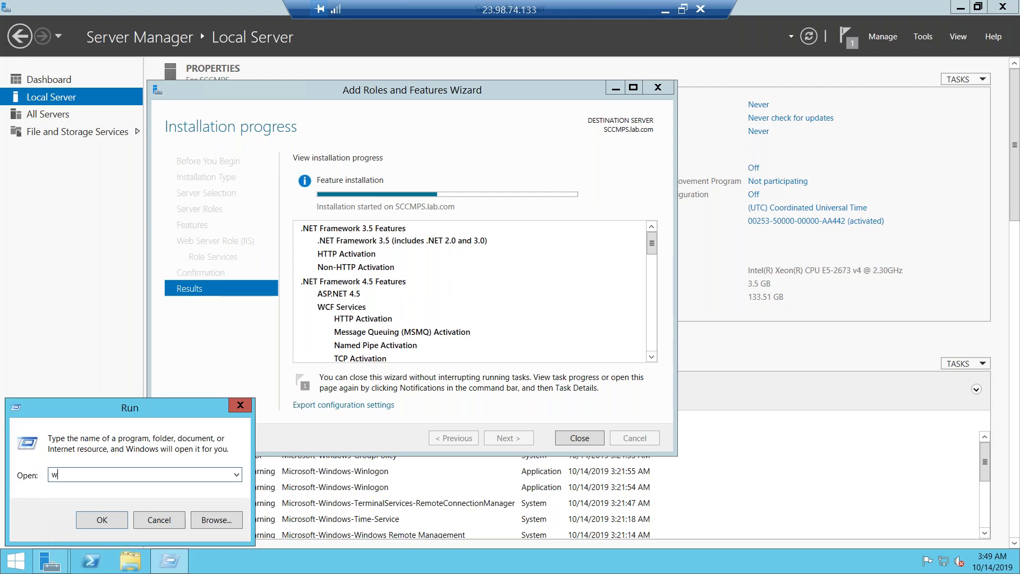
{"action": "type", "text": "ww.google.com"}
{"action": "key", "text": "Return"}
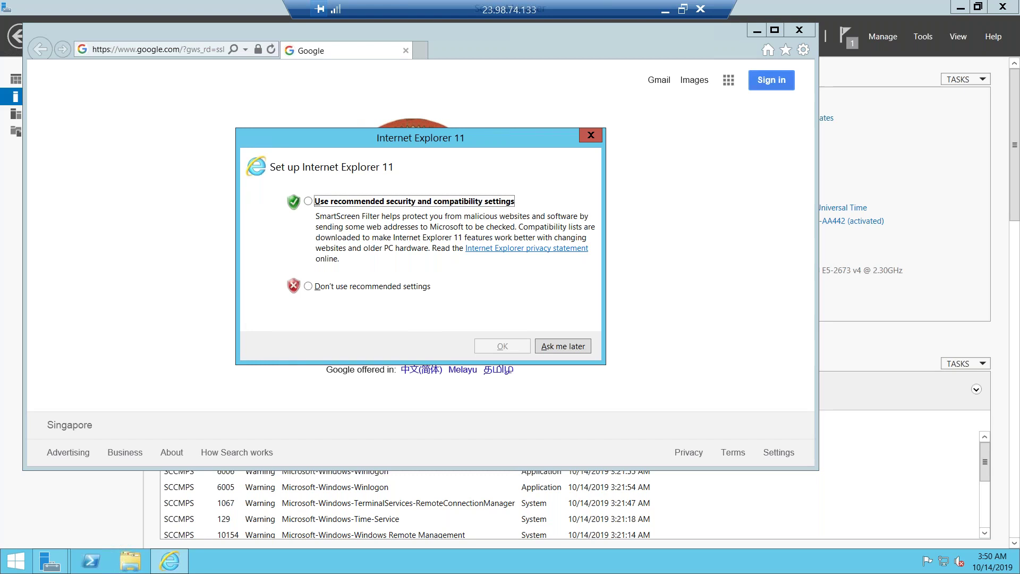
Accept IE's recommended settings, search 'wadk download', and open the Microsoft Docs ADK install article.
{"action": "left_click", "coordinate": [327, 202]}
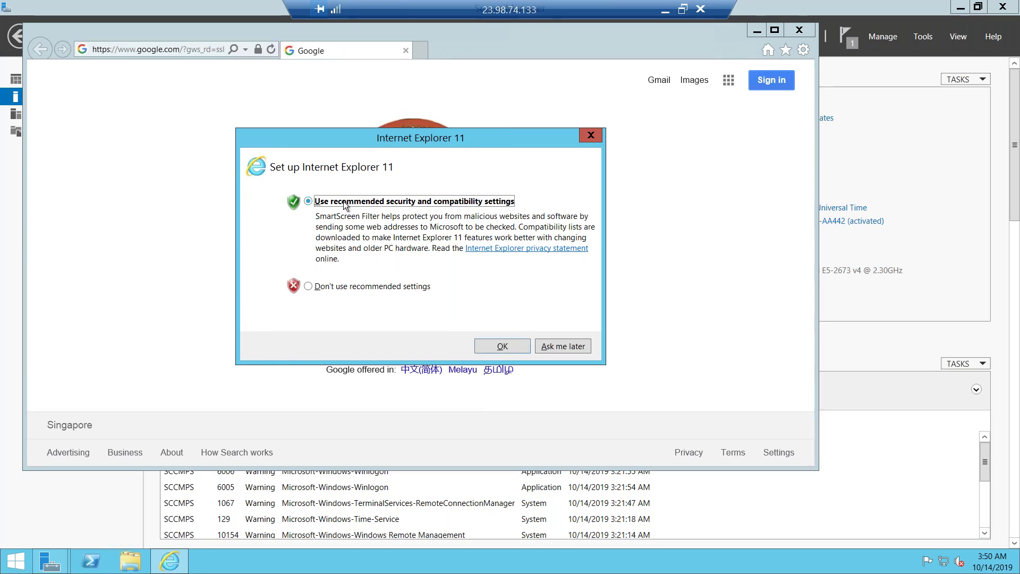
{"action": "left_click", "coordinate": [500, 349]}
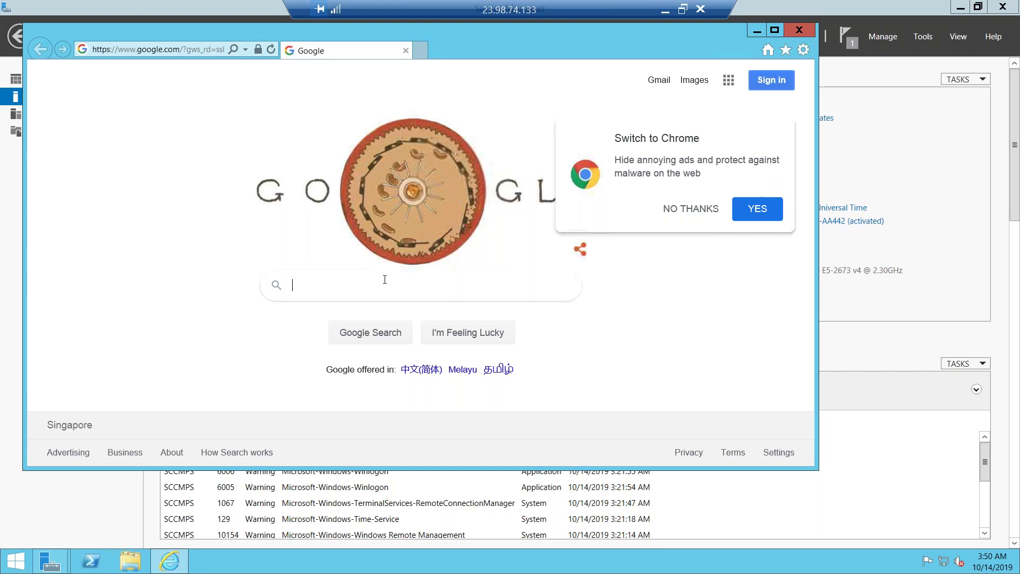
{"action": "type", "text": "w"}
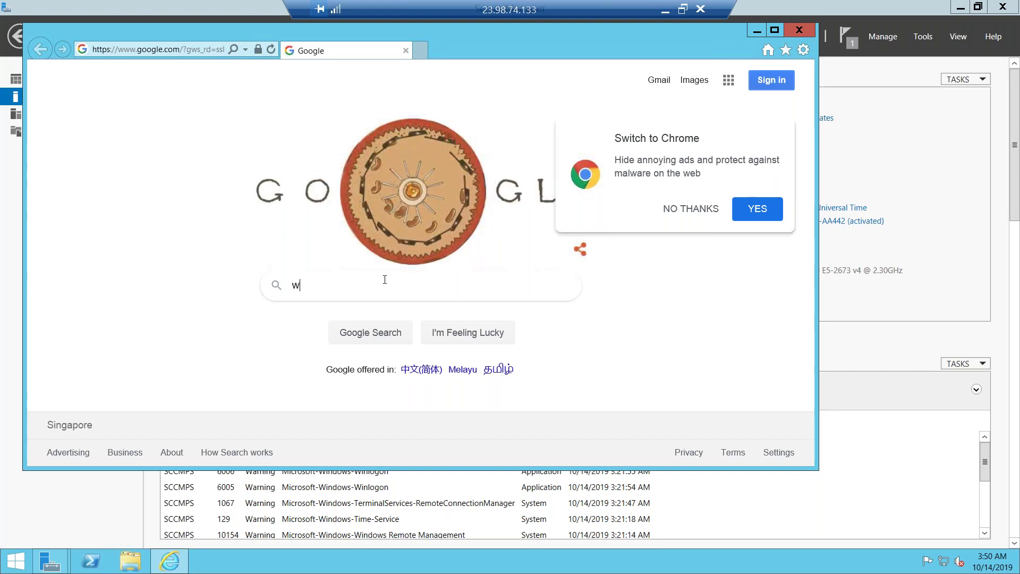
{"action": "type", "text": "adk "}
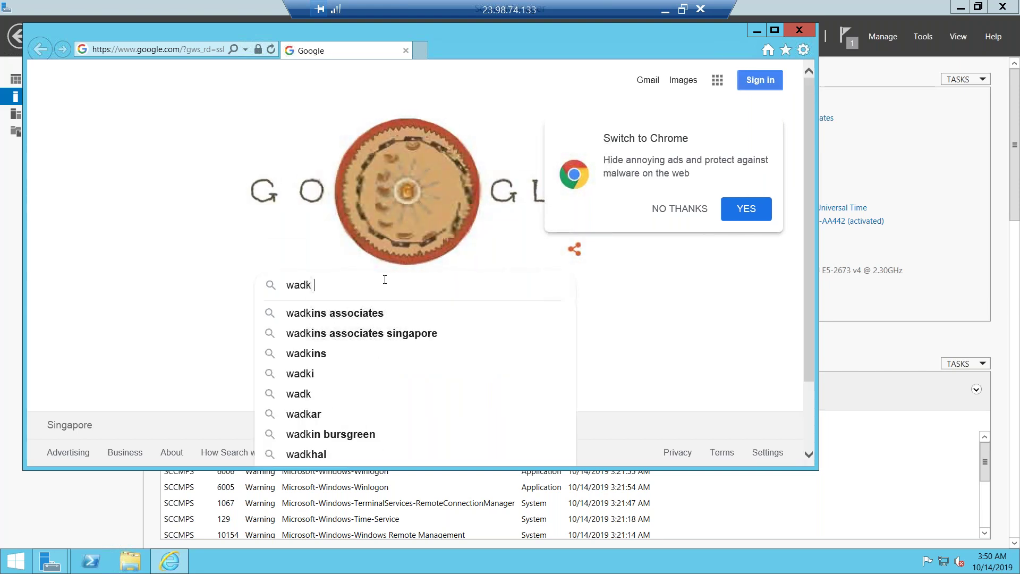
{"action": "type", "text": "download"}
{"action": "key", "text": "Return"}
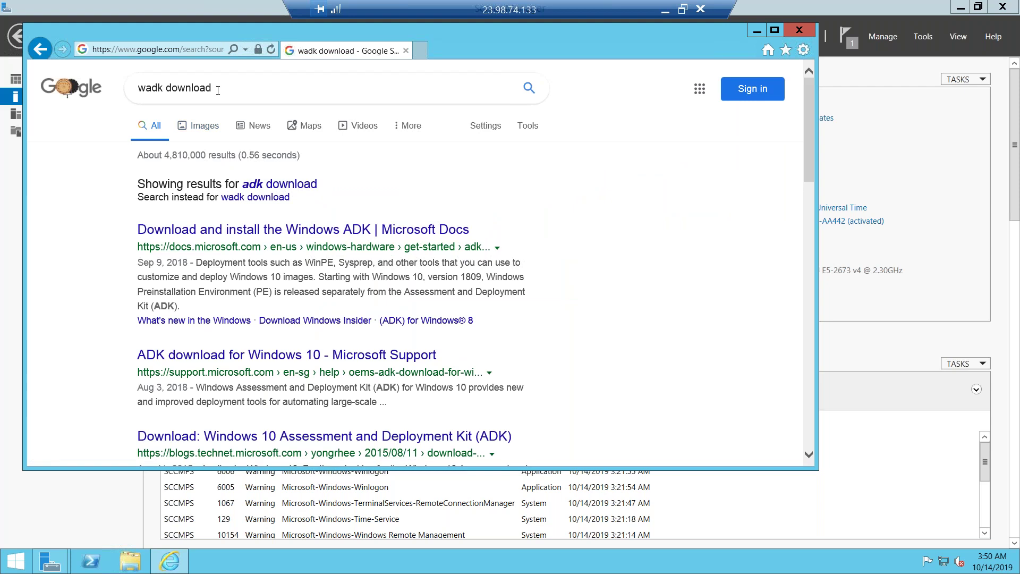
{"action": "left_click", "coordinate": [252, 233]}
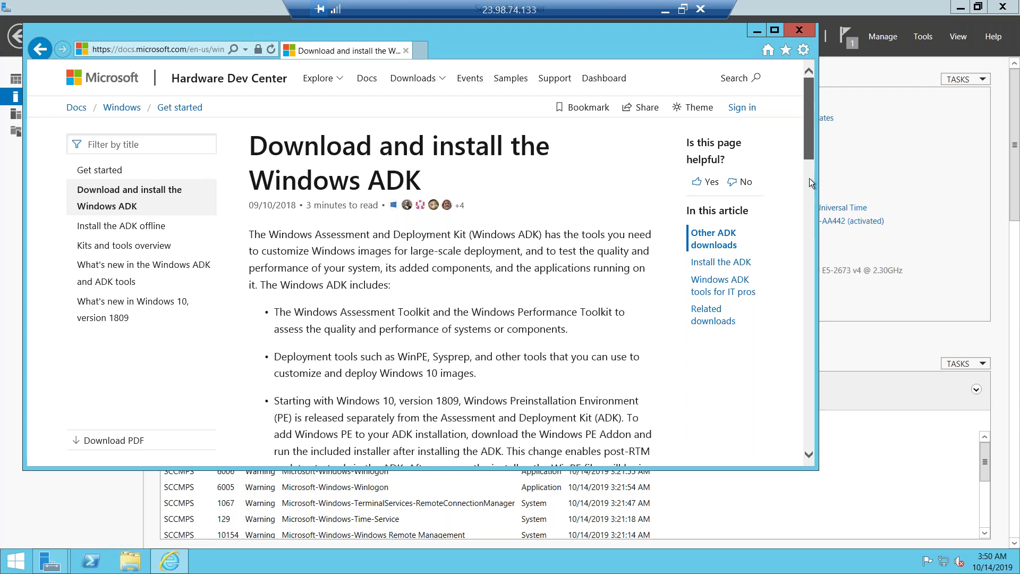
Download ADK for Windows 10, version 1803 from the Docs page and run adksetup.exe.
{"action": "scroll", "coordinate": [808, 177], "scroll_direction": "down", "scroll_amount": 5}
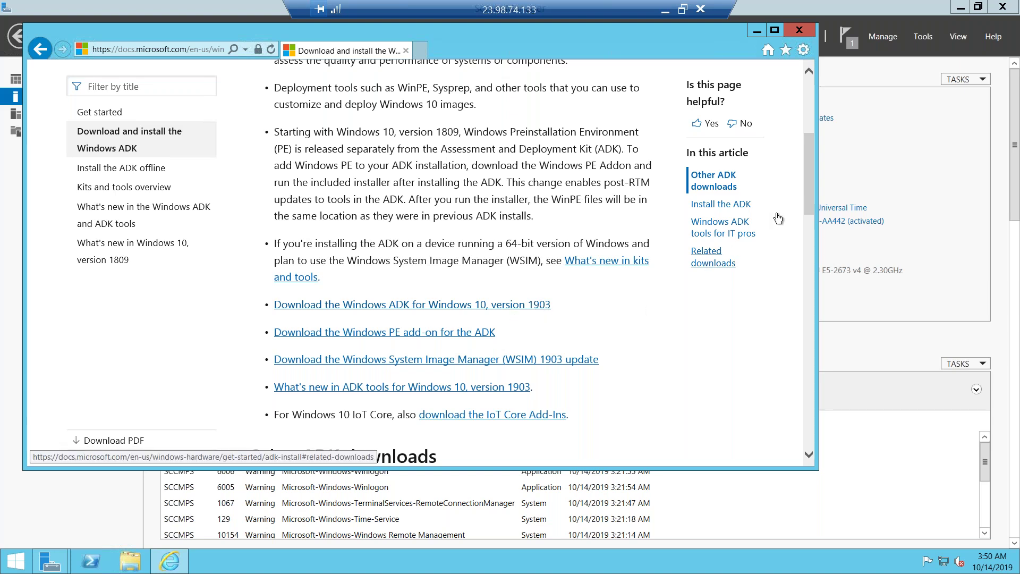
{"action": "left_click_drag", "start_coordinate": [810, 196], "coordinate": [806, 234]}
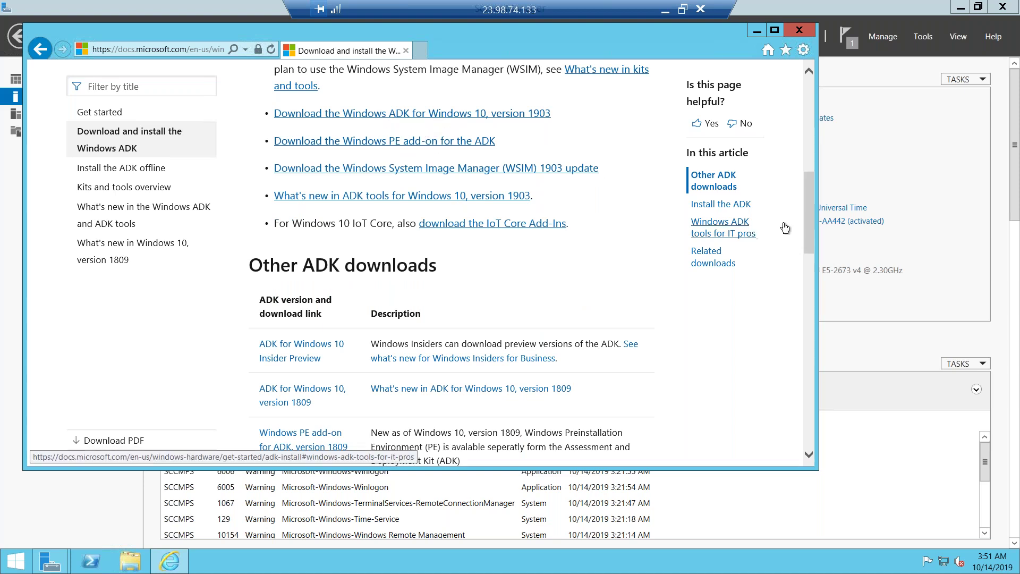
{"action": "left_click_drag", "start_coordinate": [807, 213], "coordinate": [807, 242]}
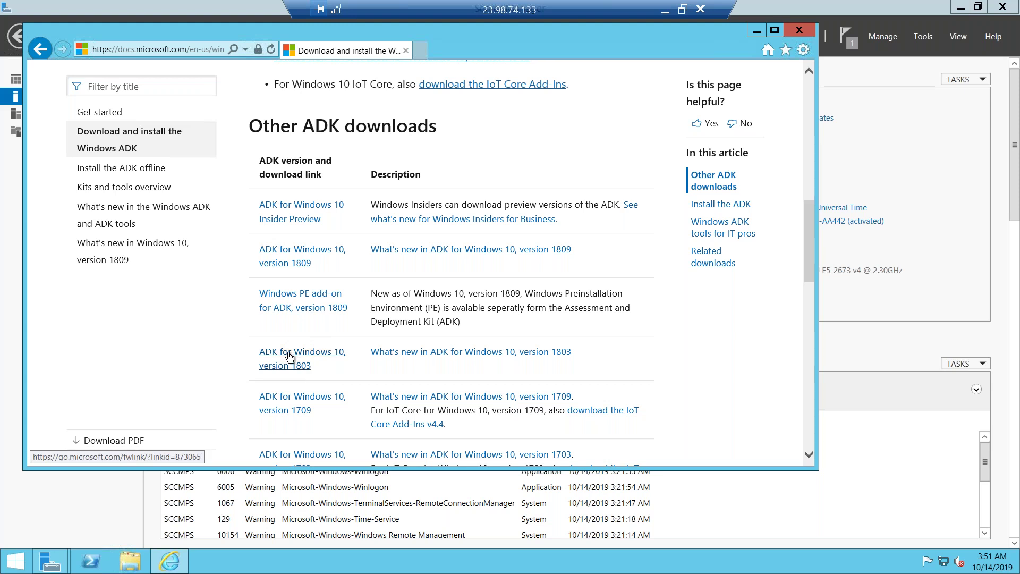
{"action": "left_click", "coordinate": [290, 356]}
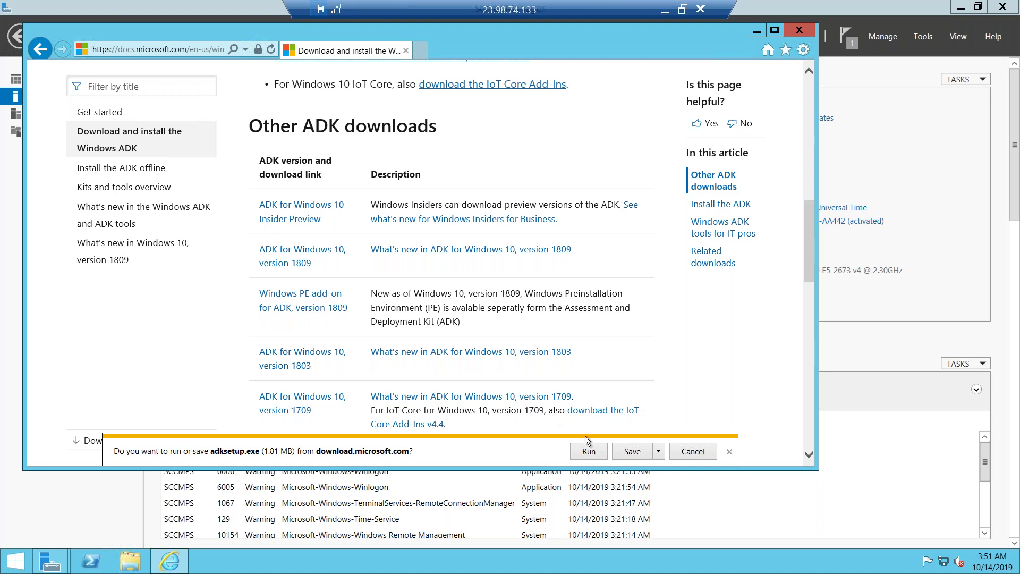
{"action": "left_click", "coordinate": [592, 456]}
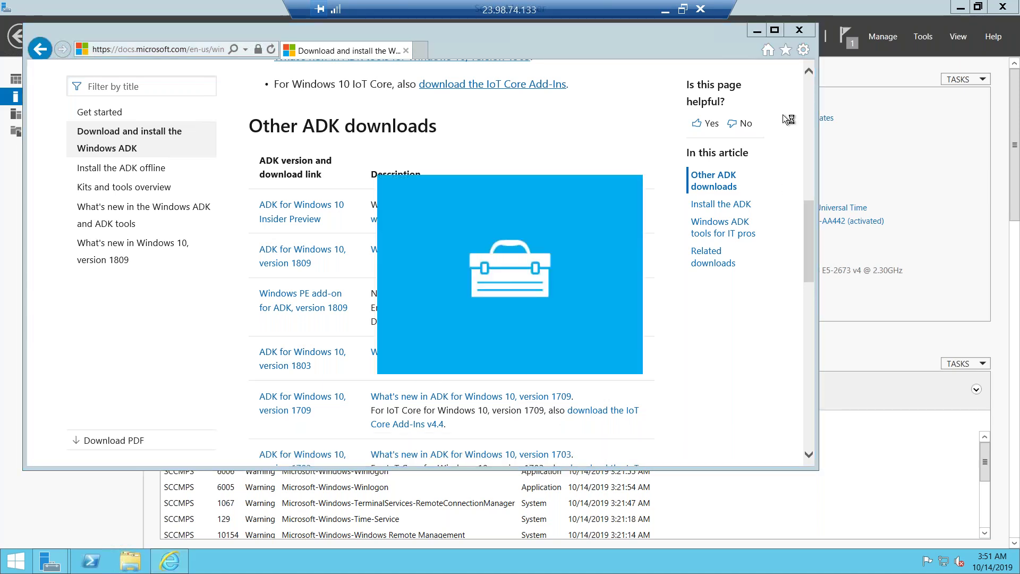
Close the browser, keep the default ADK install location and privacy choice, and accept the licence.
{"action": "left_click", "coordinate": [800, 32]}
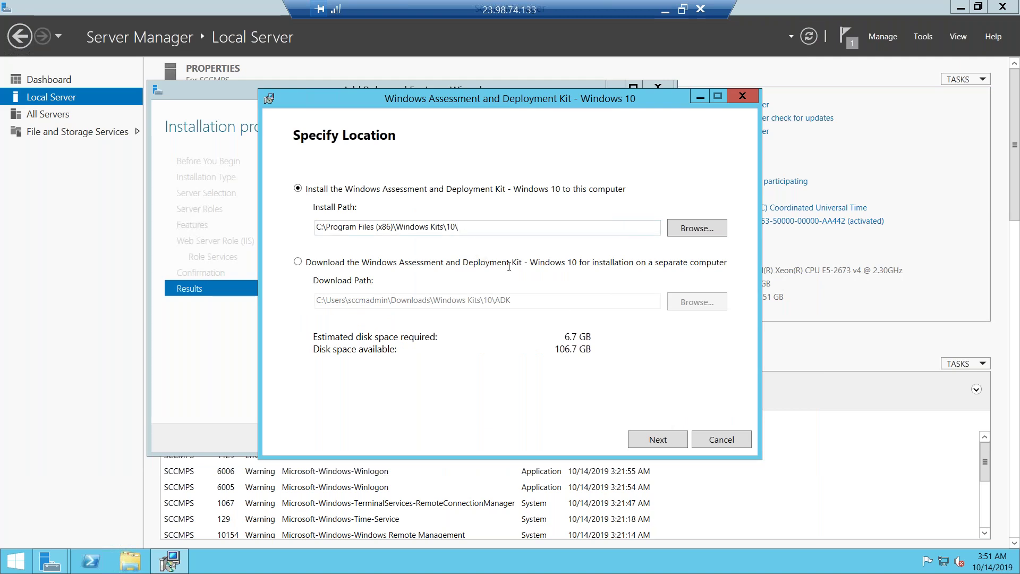
{"action": "left_click", "coordinate": [658, 439]}
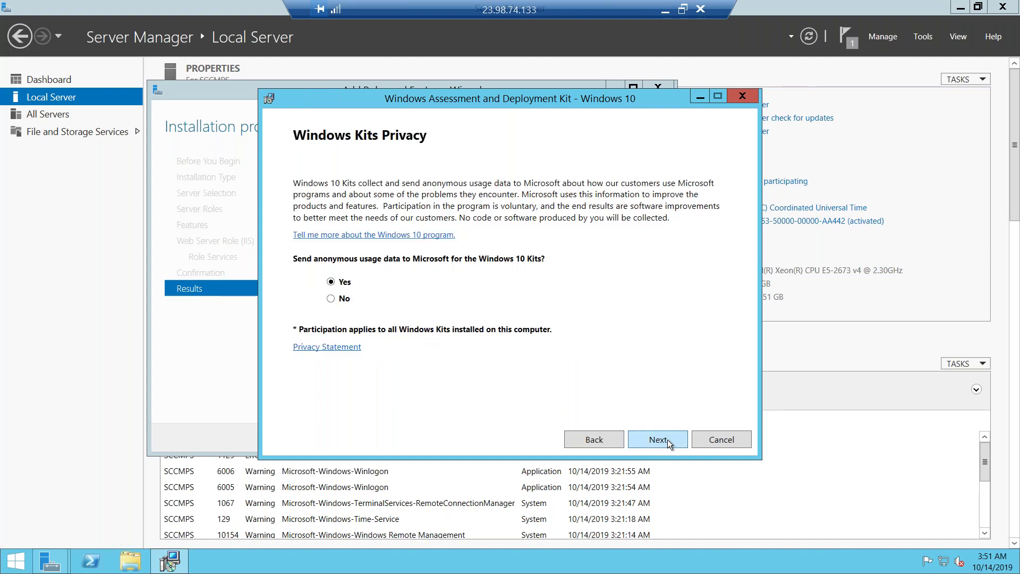
{"action": "left_click", "coordinate": [667, 438]}
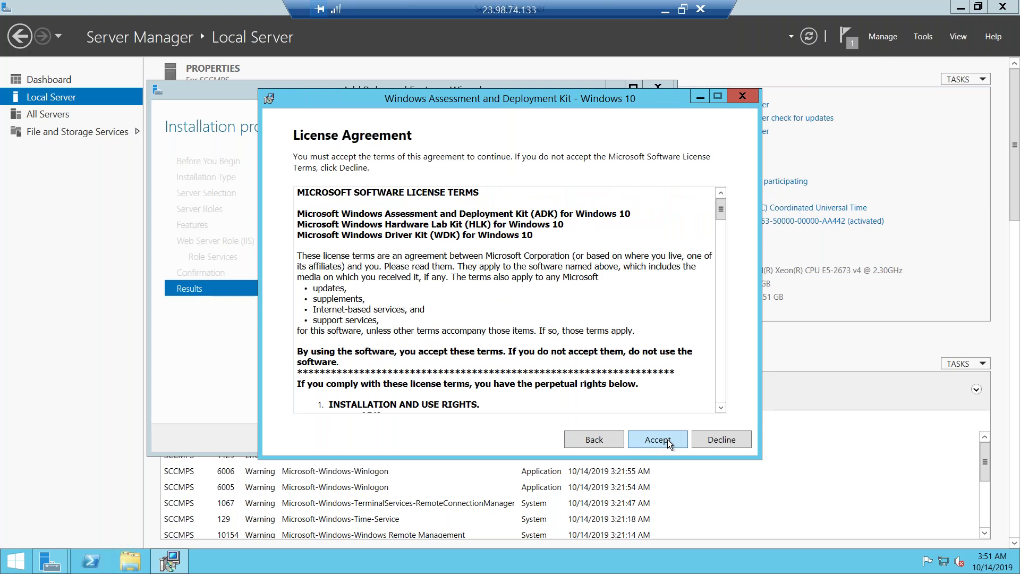
{"action": "left_click", "coordinate": [667, 438]}
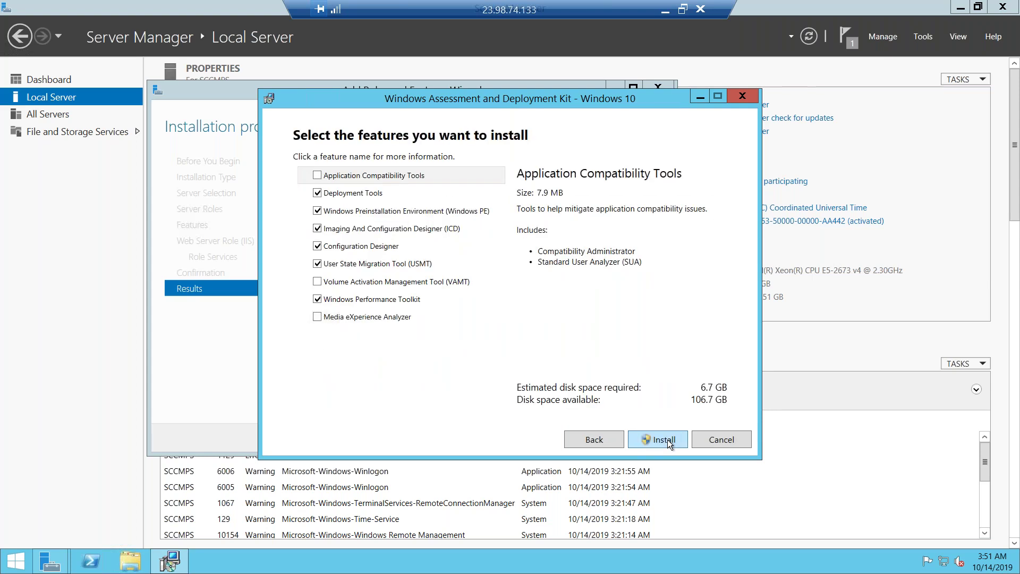
Review the Deployment Tools and Windows PE details, then deselect Imaging And Configuration Designer (ICD).
{"action": "left_click", "coordinate": [364, 193]}
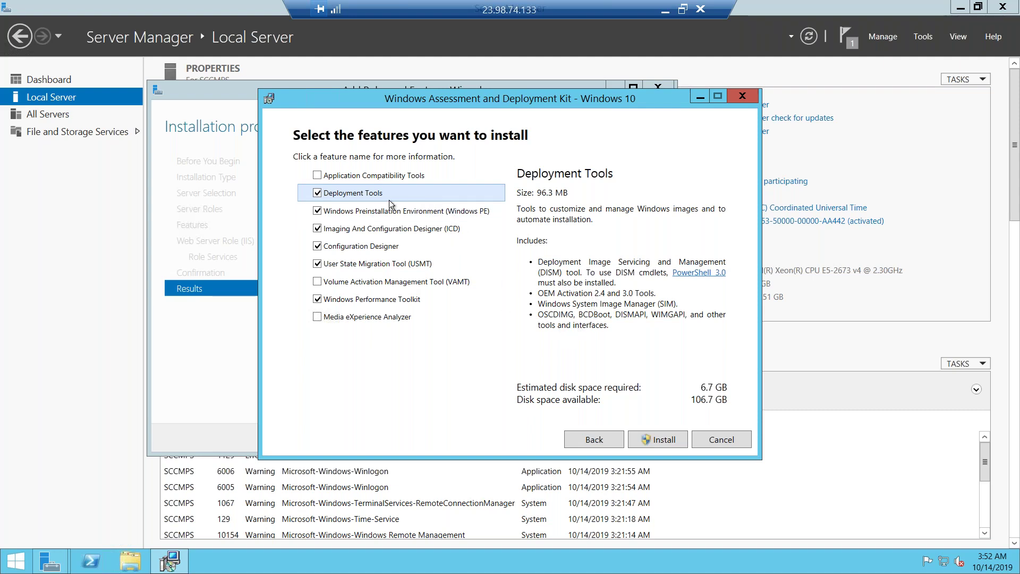
{"action": "left_click", "coordinate": [348, 213]}
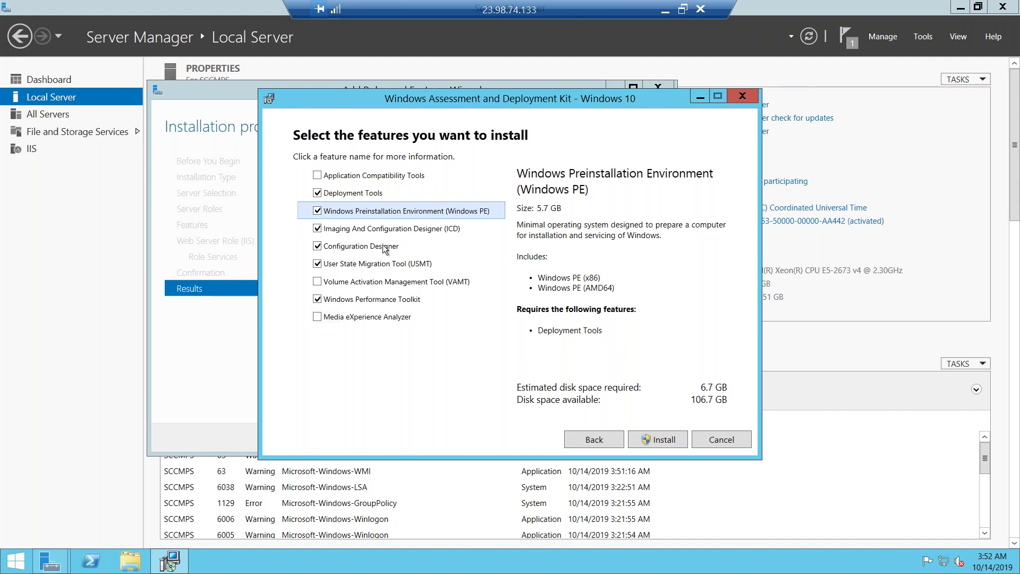
{"action": "left_click", "coordinate": [317, 229]}
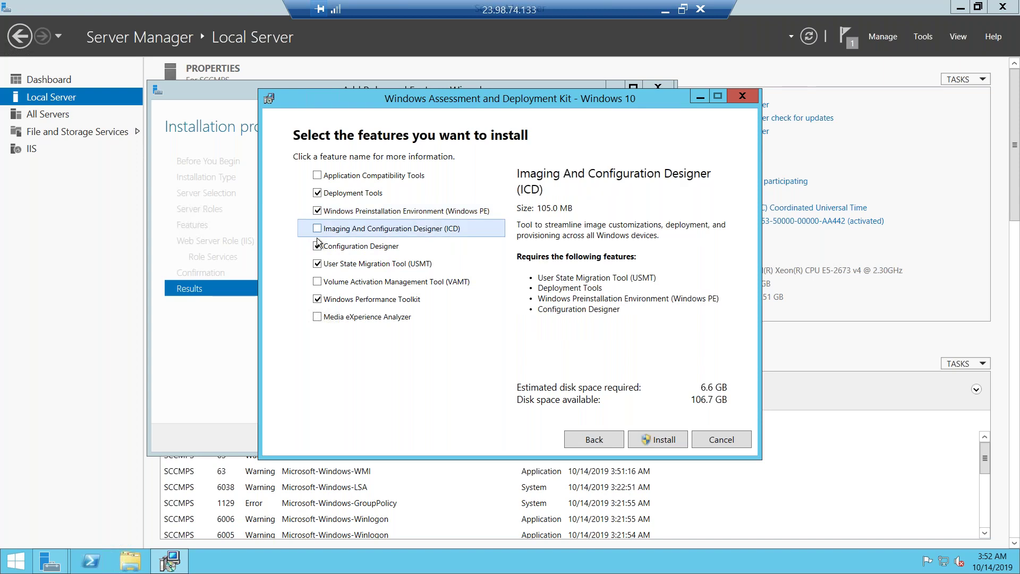
Deselect Configuration Designer and Windows Performance Toolkit, keeping Deployment Tools, Windows PE and USMT selected.
{"action": "left_click", "coordinate": [318, 246]}
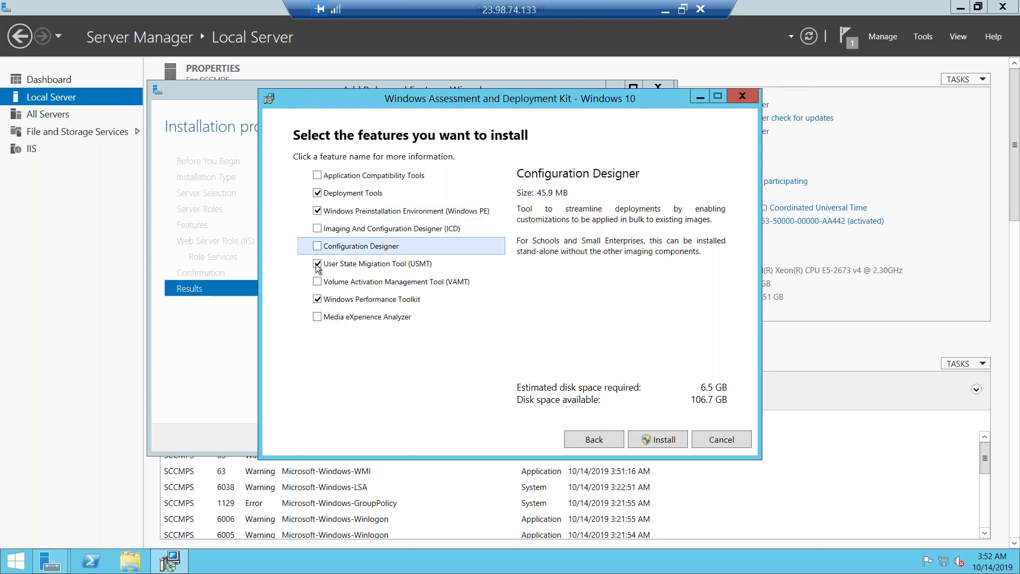
{"action": "left_click", "coordinate": [316, 264]}
{"action": "left_click", "coordinate": [317, 265]}
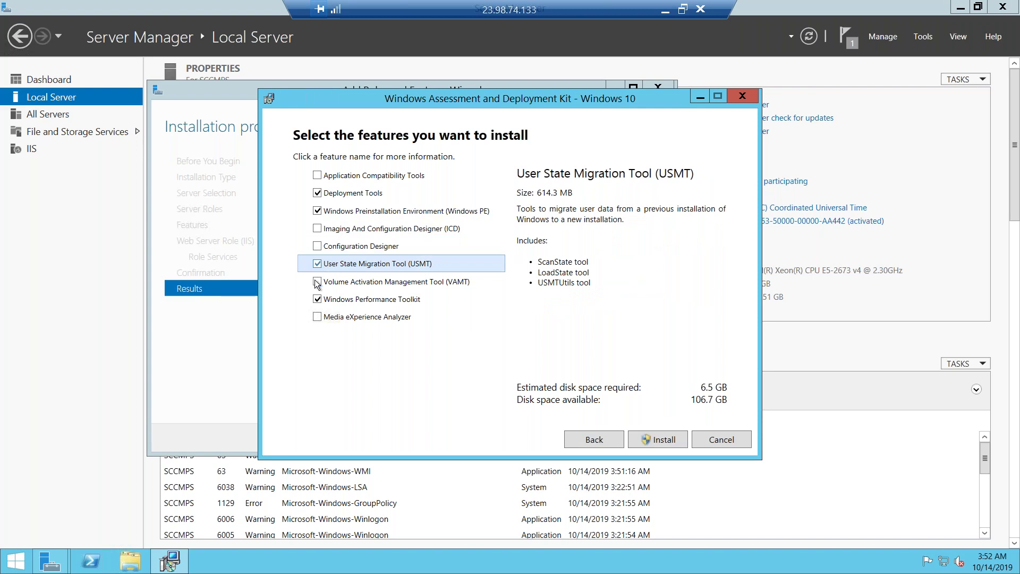
{"action": "left_click", "coordinate": [317, 300]}
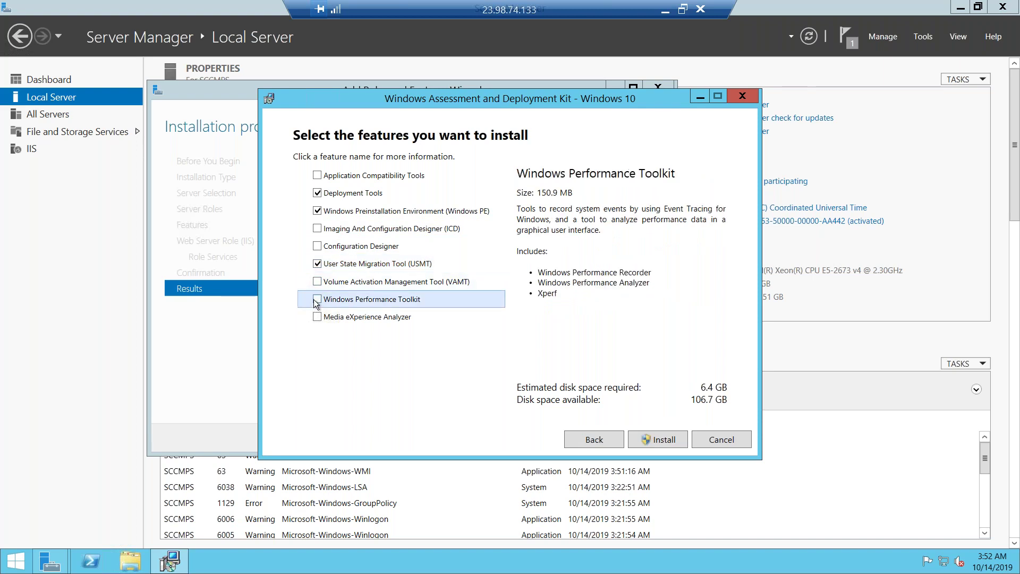
{"action": "left_click", "coordinate": [368, 196]}
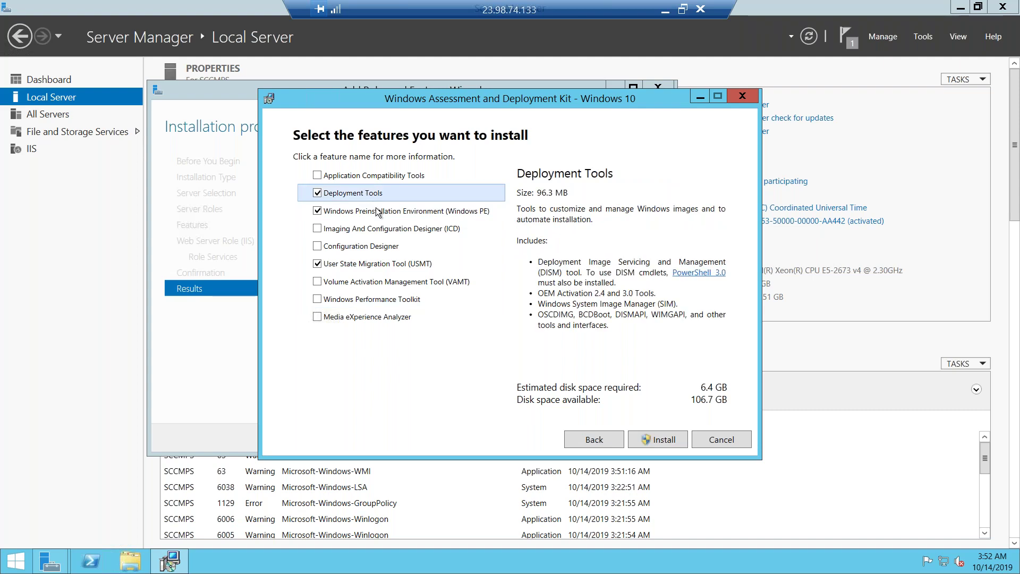
{"action": "left_click", "coordinate": [379, 215]}
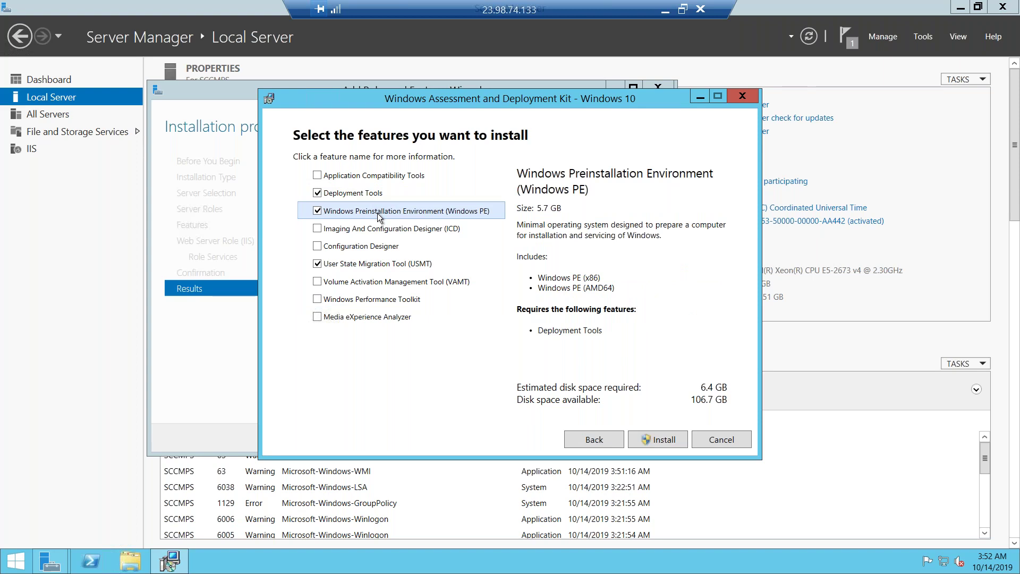
{"action": "left_click", "coordinate": [375, 267]}
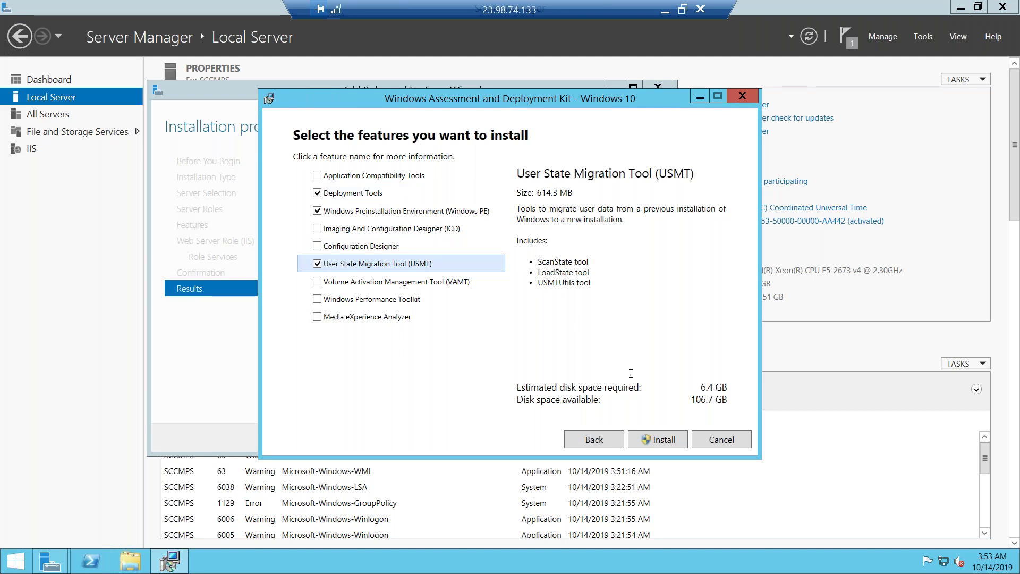
Start installing the selected ADK features, approve the UAC prompt, and bring up the SCCM notes.
{"action": "left_click", "coordinate": [663, 439]}
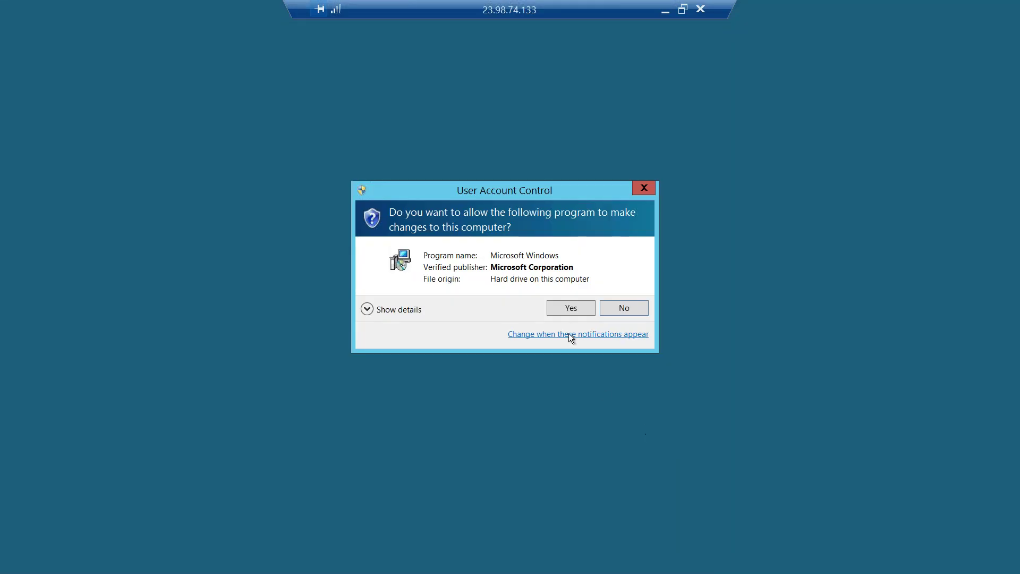
{"action": "left_click", "coordinate": [572, 309]}
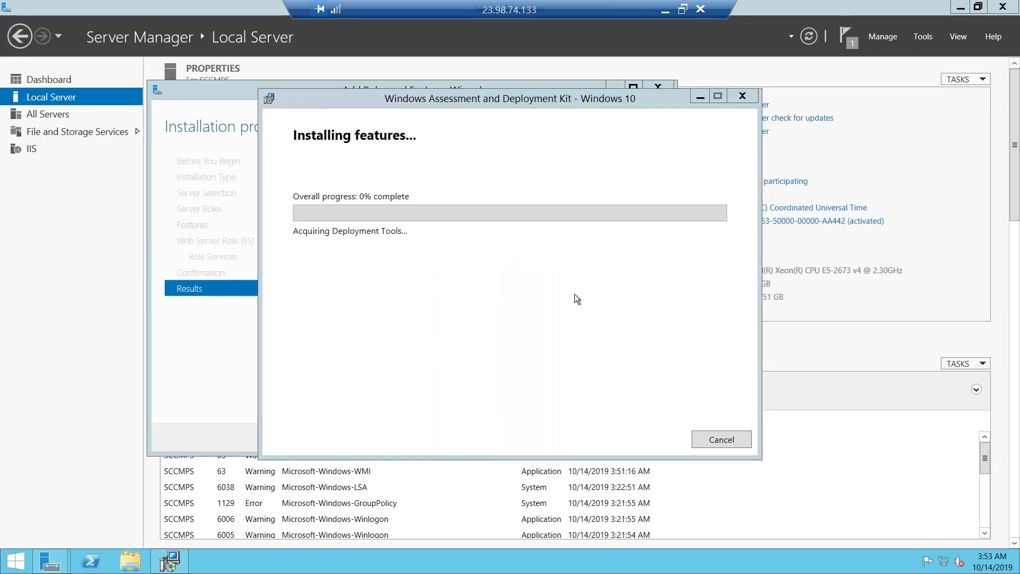
{"action": "left_click", "coordinate": [683, 11]}
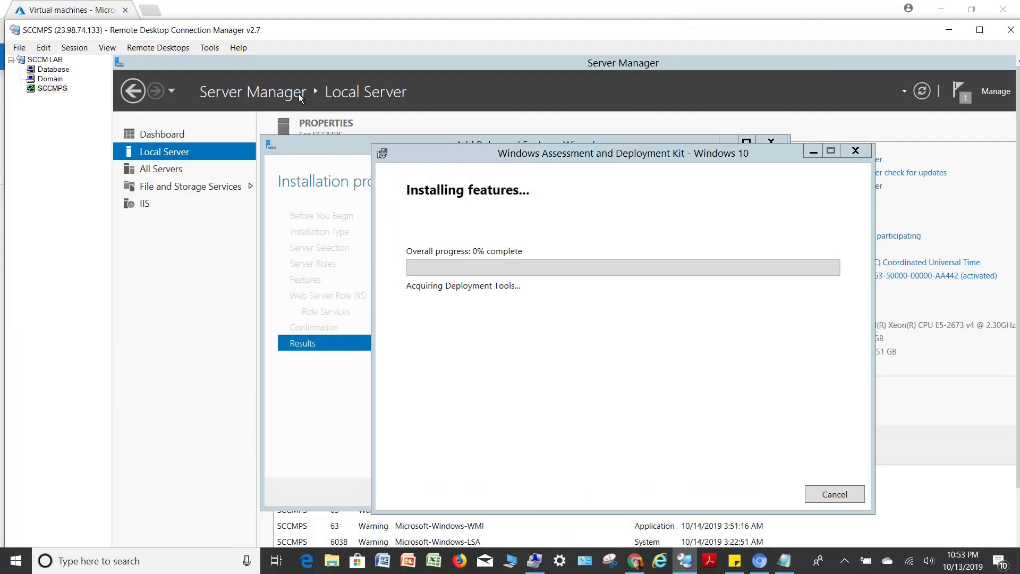
{"action": "left_click", "coordinate": [785, 562]}
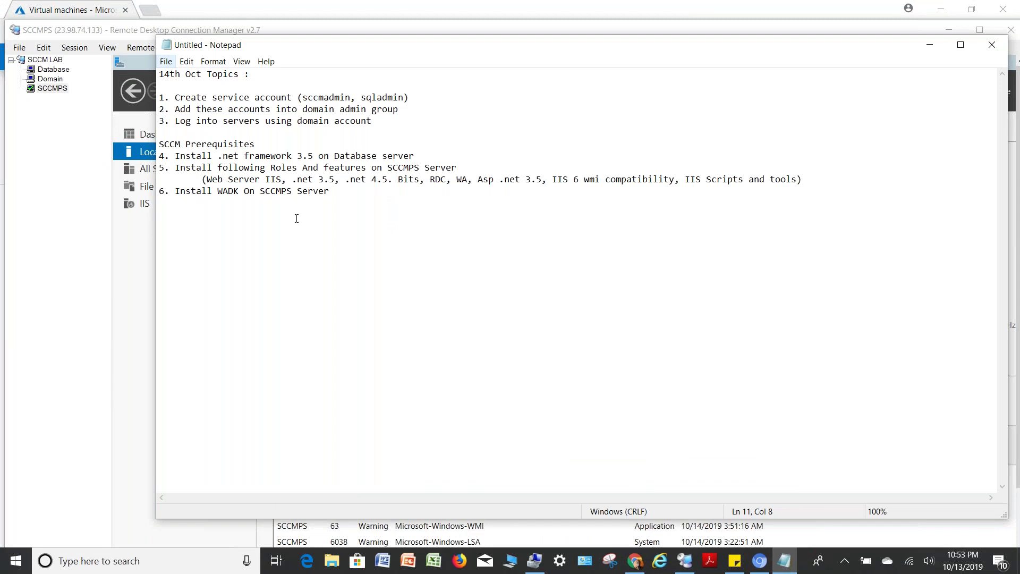
Add item '7. Download SQL Server Disk and install on Database server' after item 6.
{"action": "left_click", "coordinate": [360, 192]}
{"action": "key", "text": "Return"}
{"action": "type", "text": "7. Download SQL Server Disk and inst"}
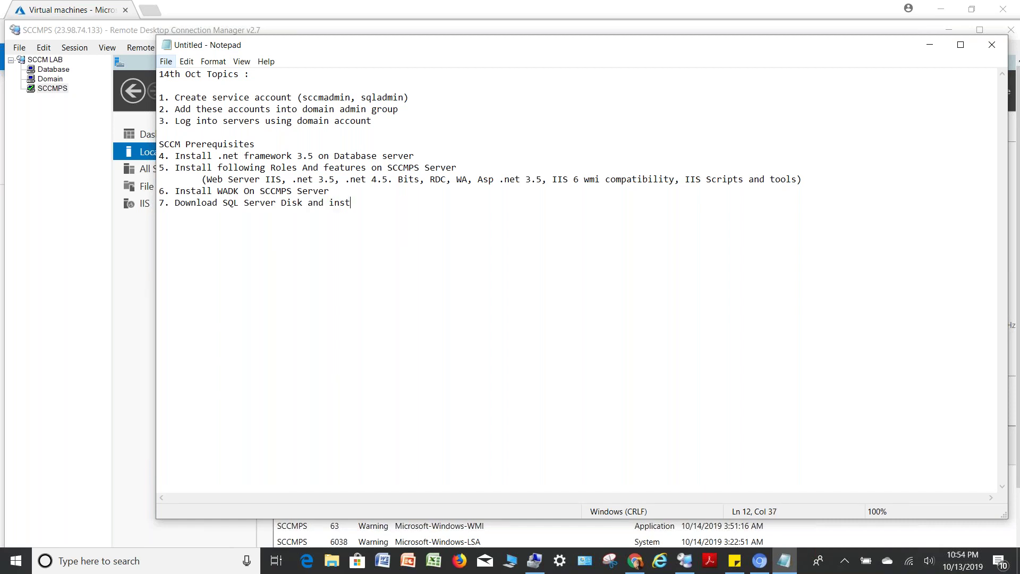
{"action": "type", "text": "all on Databaser"}
{"action": "key", "text": "BackSpace"}
{"action": "type", "text": "server"}
On the Database server, close the finished roles wizard and Server Manager, then show the session full screen.
{"action": "left_click", "coordinate": [56, 71]}
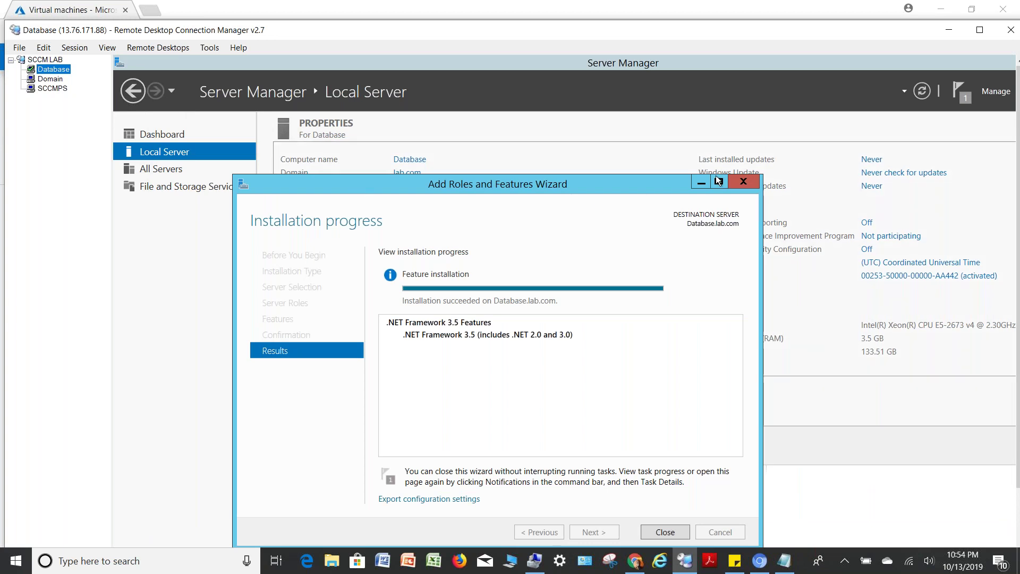
{"action": "left_click", "coordinate": [758, 182]}
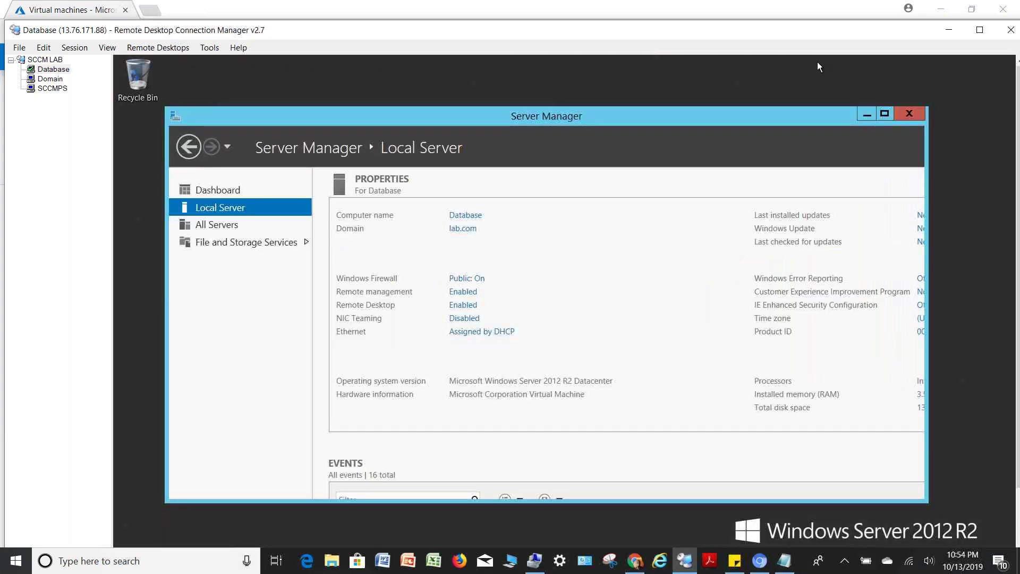
{"action": "left_click", "coordinate": [909, 114]}
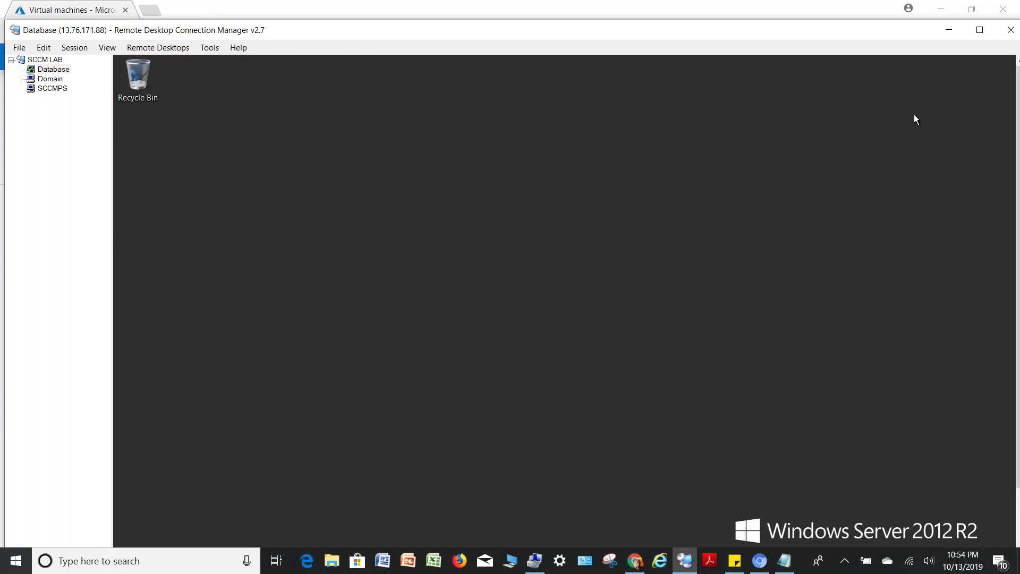
{"action": "right_click", "coordinate": [48, 71]}
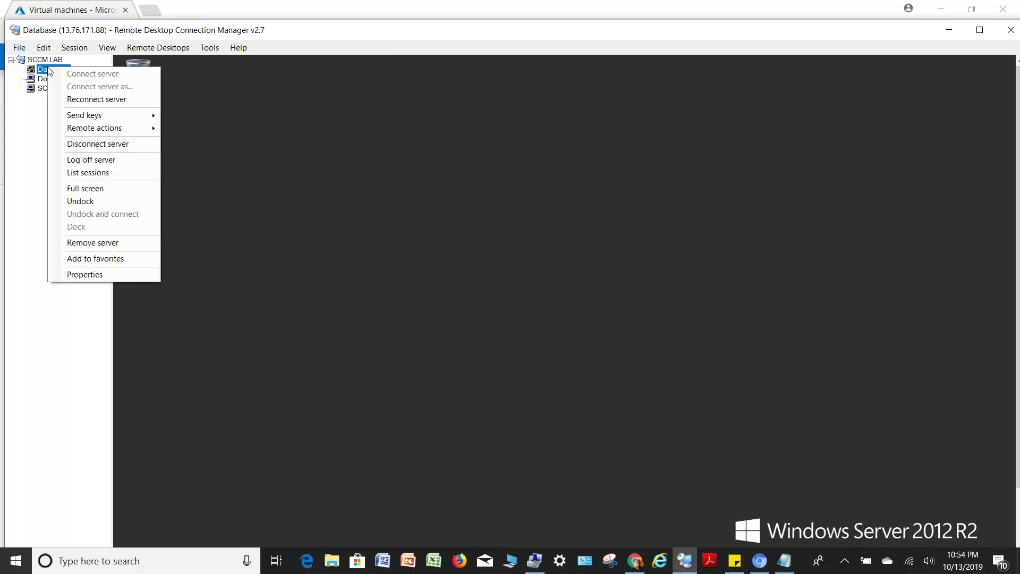
{"action": "left_click", "coordinate": [104, 189]}
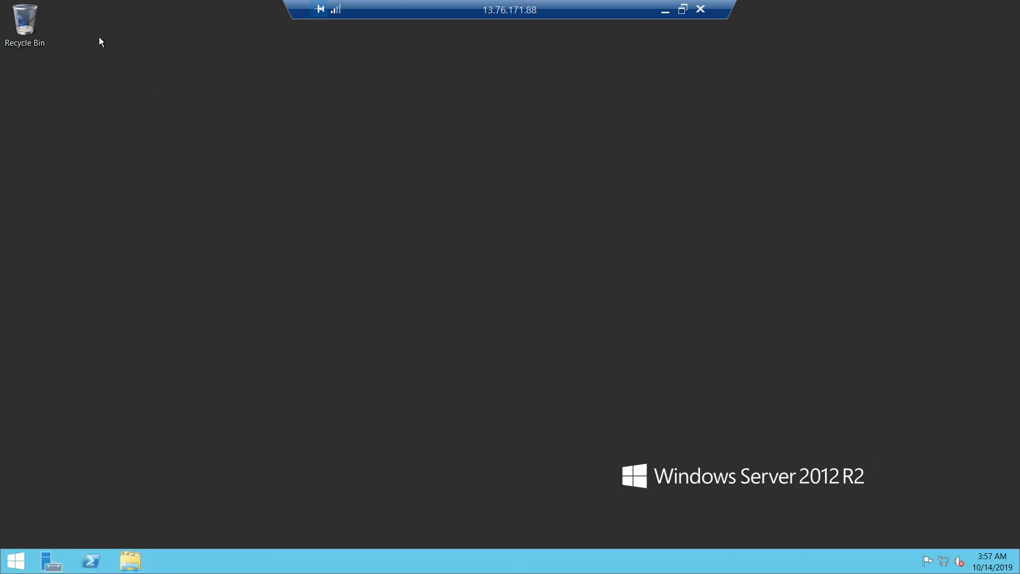
Open the remote desktop's shortcut menu, look at View, then dismiss it without changes.
{"action": "right_click", "coordinate": [151, 38]}
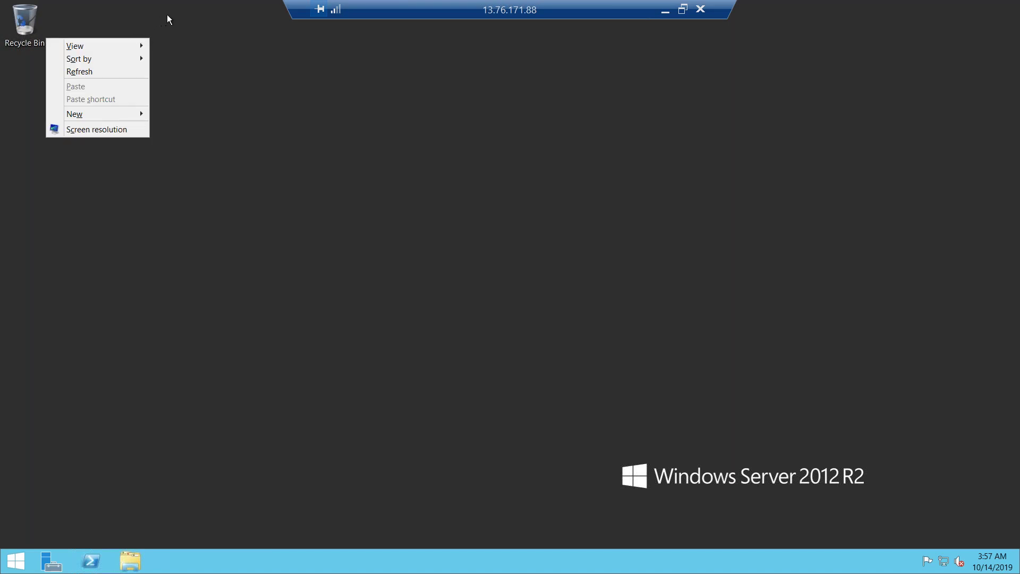
{"action": "mouse_move", "coordinate": [126, 50]}
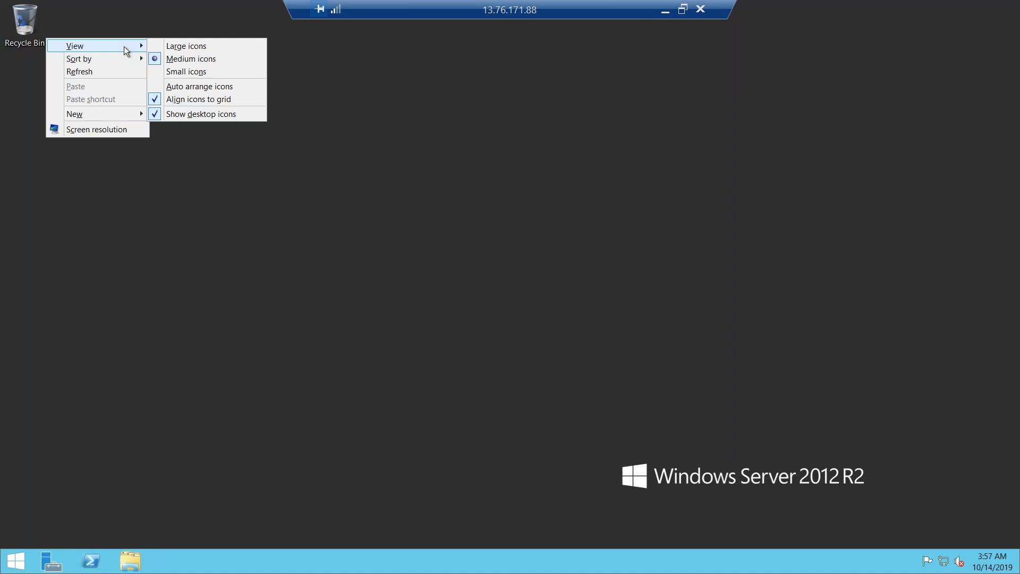
{"action": "left_click", "coordinate": [230, 18]}
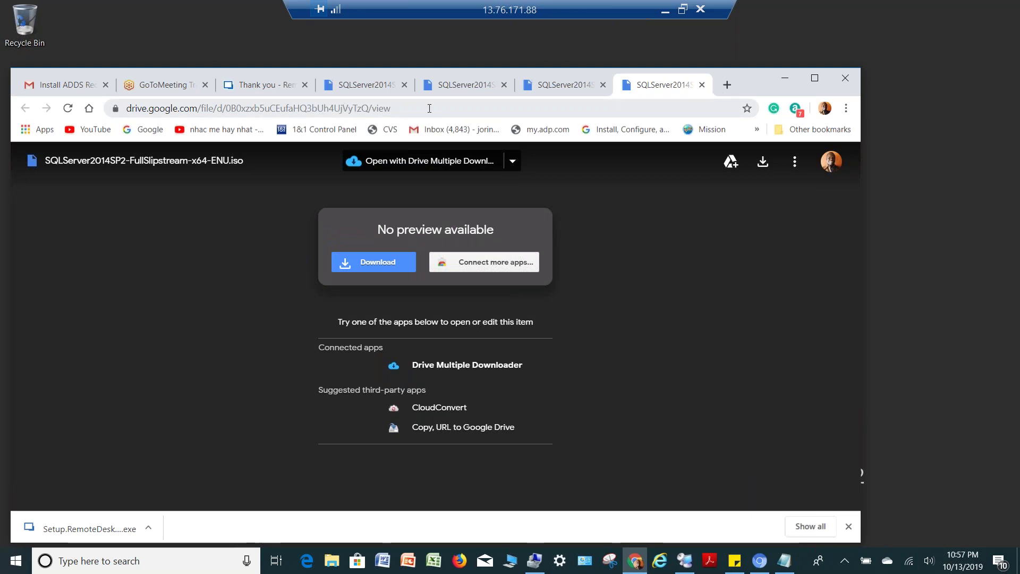
Copy the Drive link for SQLServer2014SP2-FullSlipstream-x64-ENU.iso and return to the server session.
{"action": "left_click", "coordinate": [455, 108]}
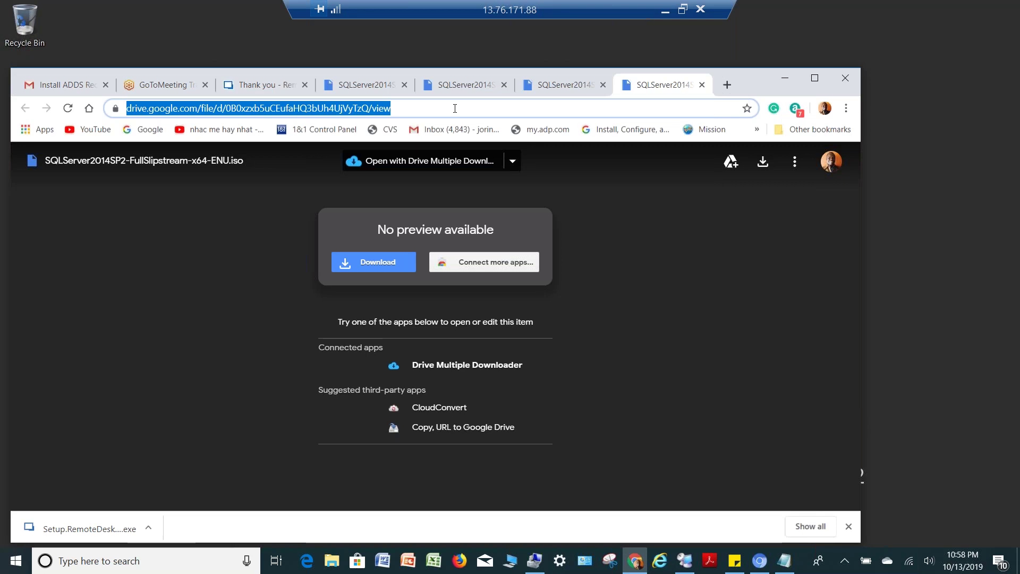
{"action": "left_click", "coordinate": [684, 562]}
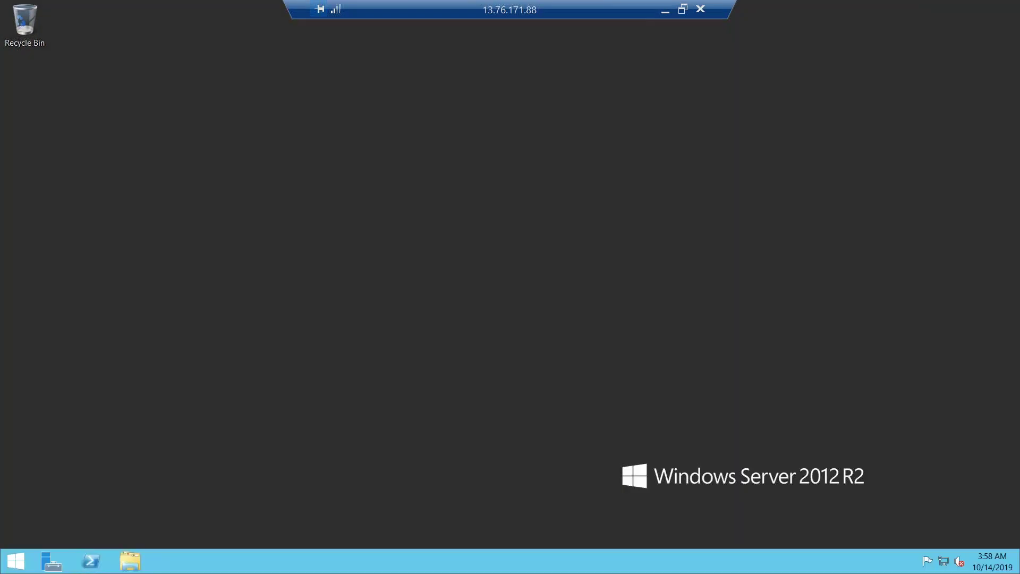
Paste the copied Drive link into the server's Run box to open it in Internet Explorer.
{"action": "right_click", "coordinate": [17, 561]}
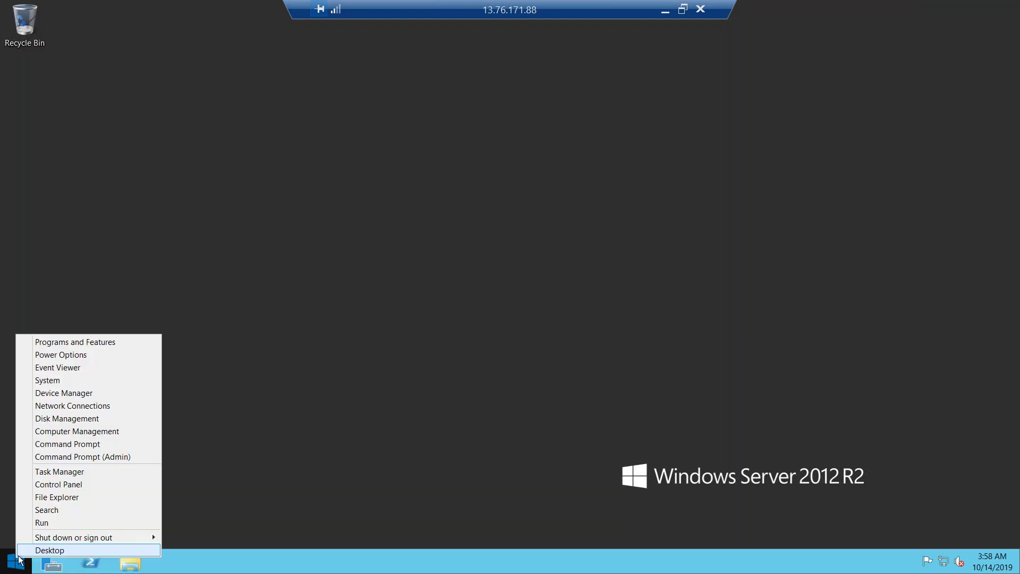
{"action": "left_click", "coordinate": [58, 523]}
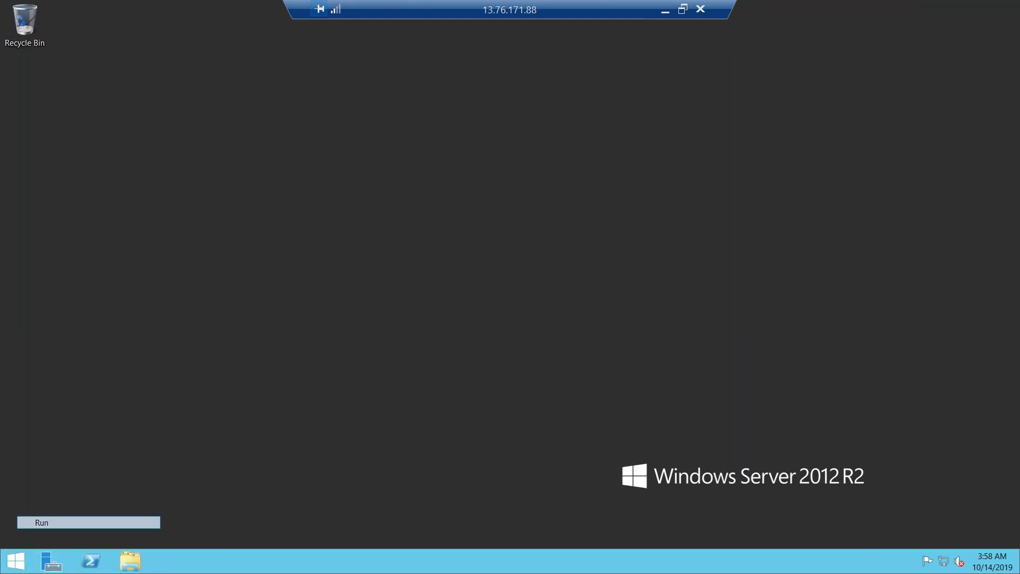
{"action": "key", "text": "ctrl+v"}
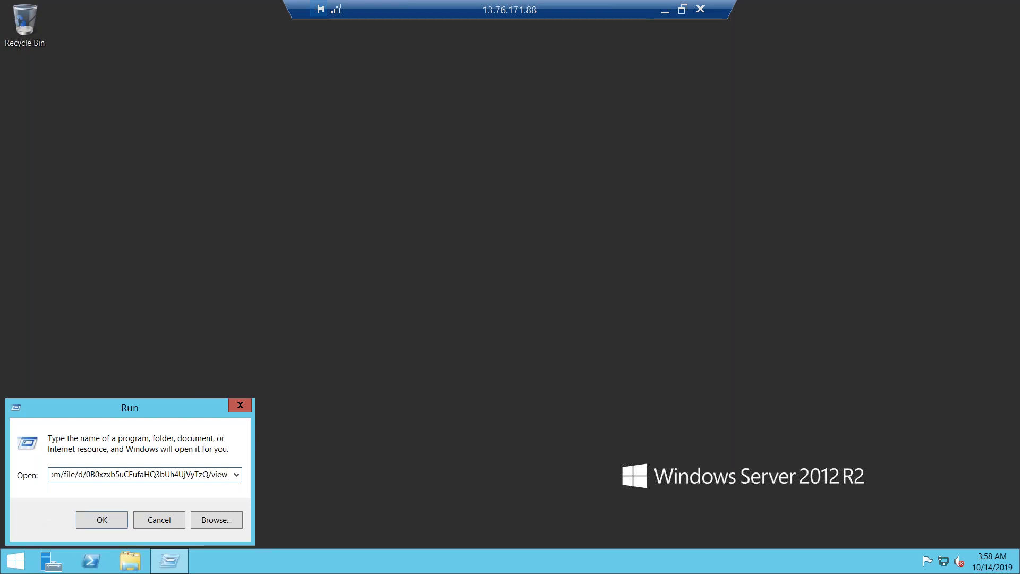
{"action": "key", "text": "Return"}
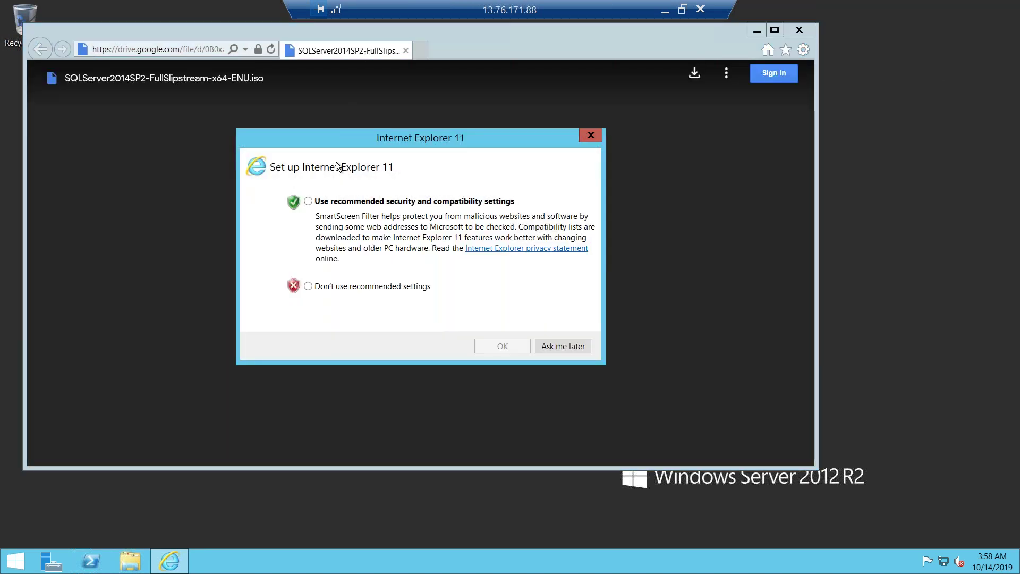
Accept IE's recommended settings and save the SQL Server ISO despite the virus-scan warning.
{"action": "left_click", "coordinate": [313, 203]}
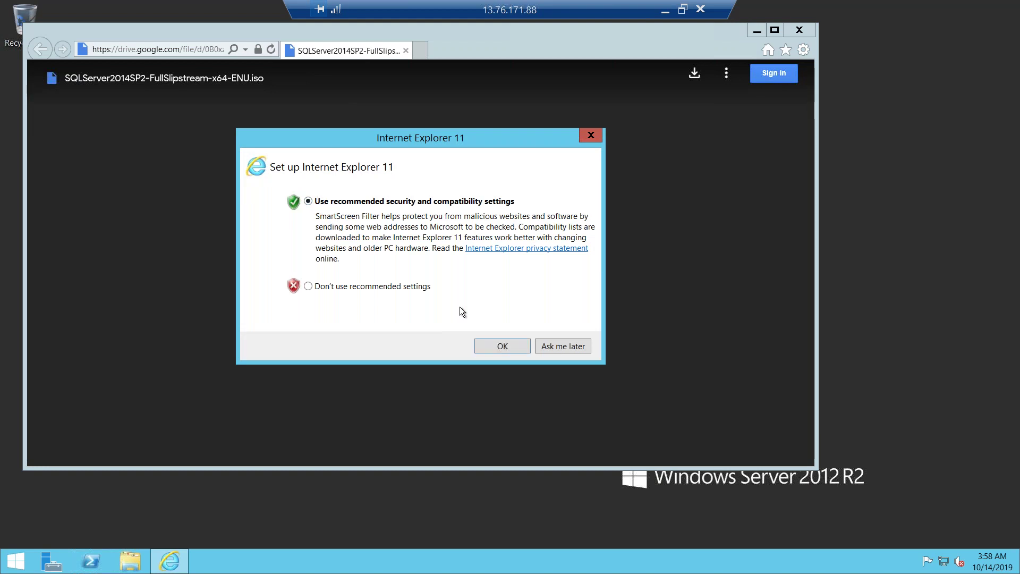
{"action": "left_click", "coordinate": [502, 347]}
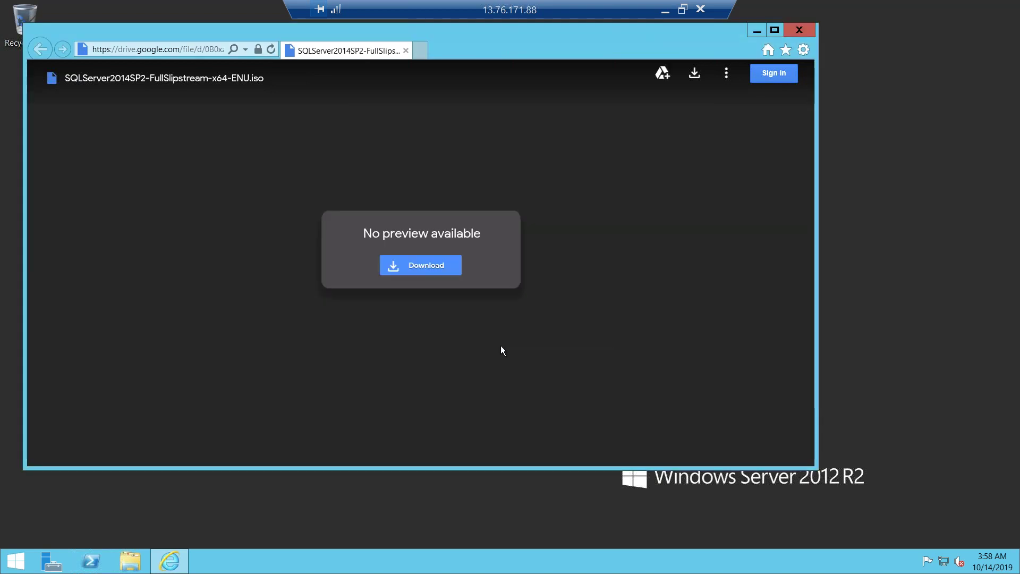
{"action": "left_click", "coordinate": [425, 267]}
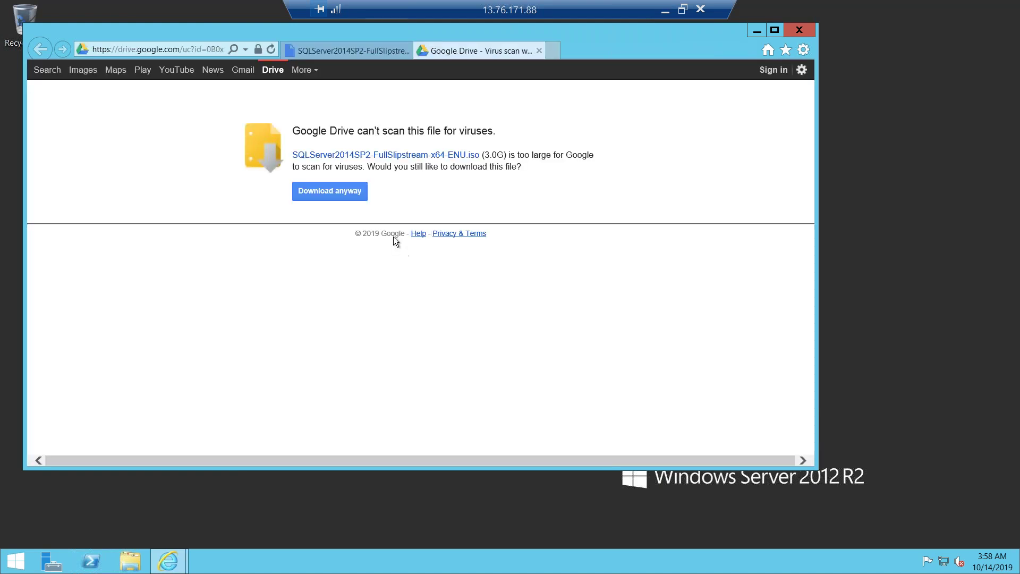
{"action": "left_click", "coordinate": [329, 192]}
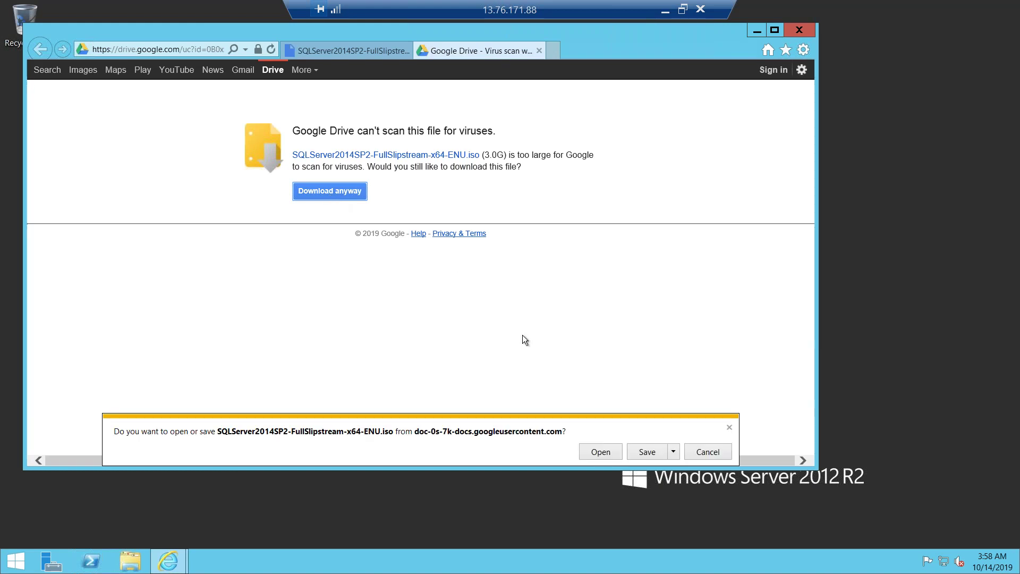
{"action": "left_click", "coordinate": [645, 450]}
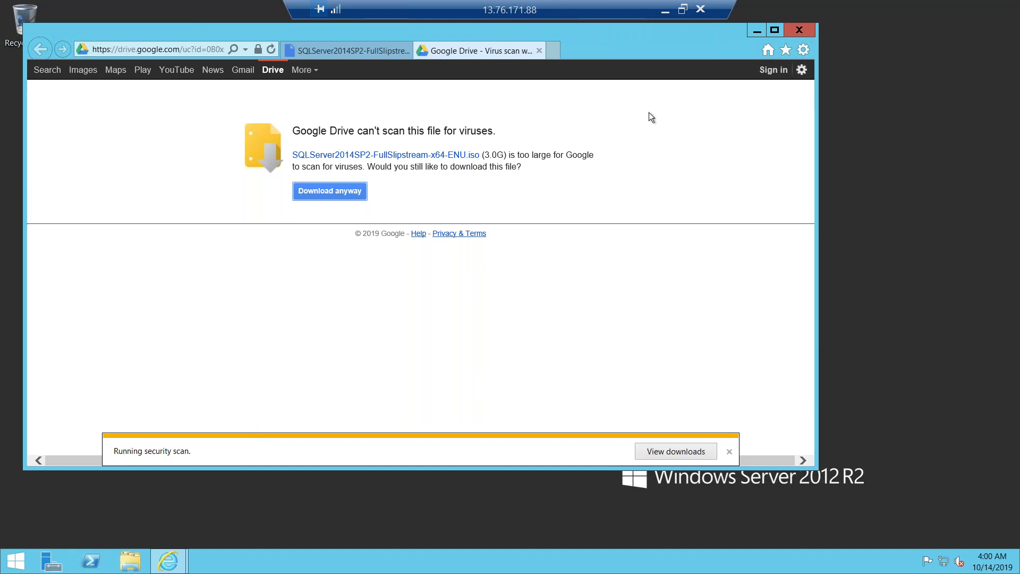
Close the virus-scan tab and open the Downloads folder with the finished 3.00 GB ISO.
{"action": "left_click", "coordinate": [539, 51]}
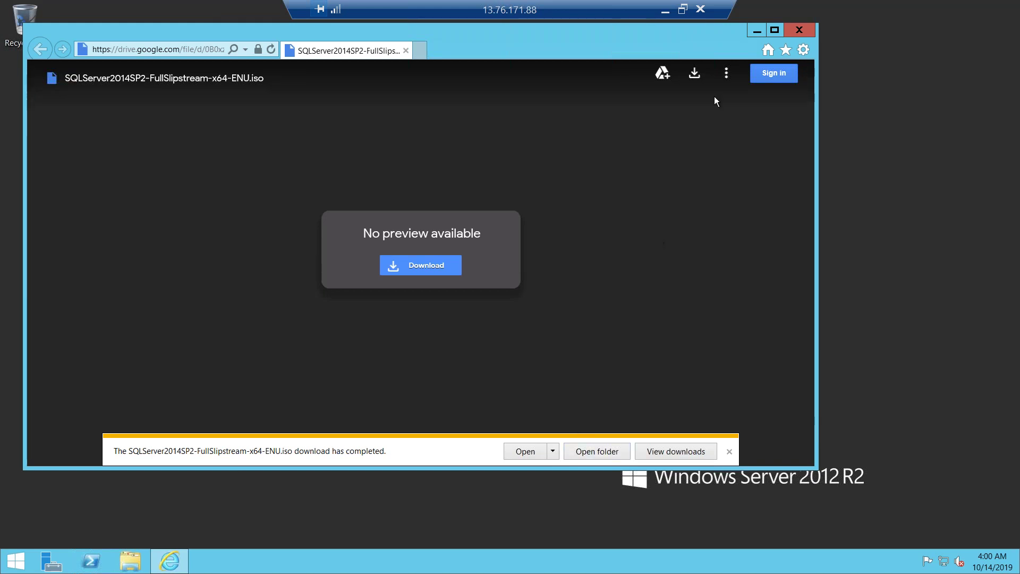
{"action": "left_click", "coordinate": [596, 451]}
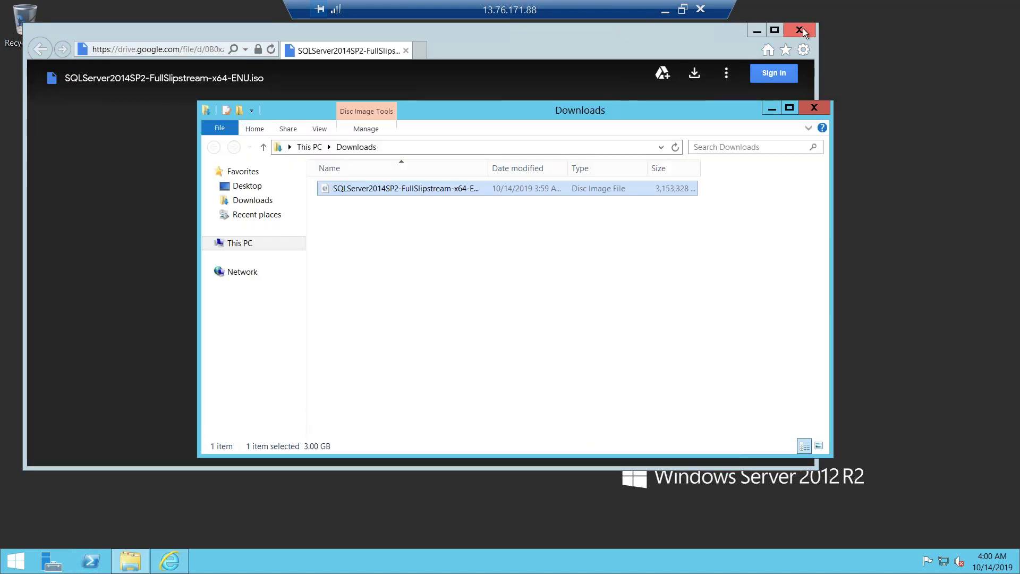
Close Internet Explorer and show file name extensions, widening the Name column in Downloads.
{"action": "left_click", "coordinate": [802, 31]}
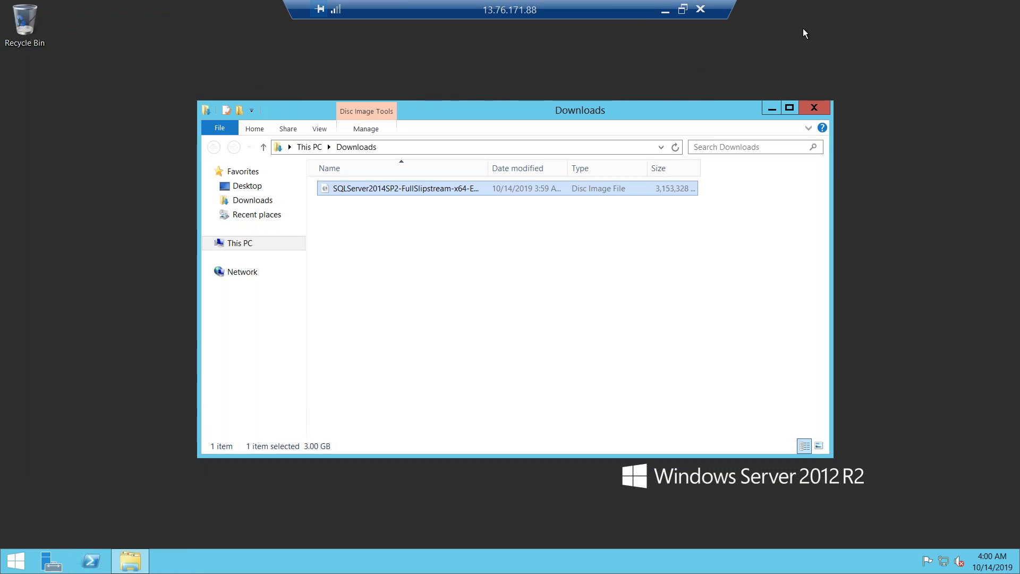
{"action": "double_click", "coordinate": [487, 171]}
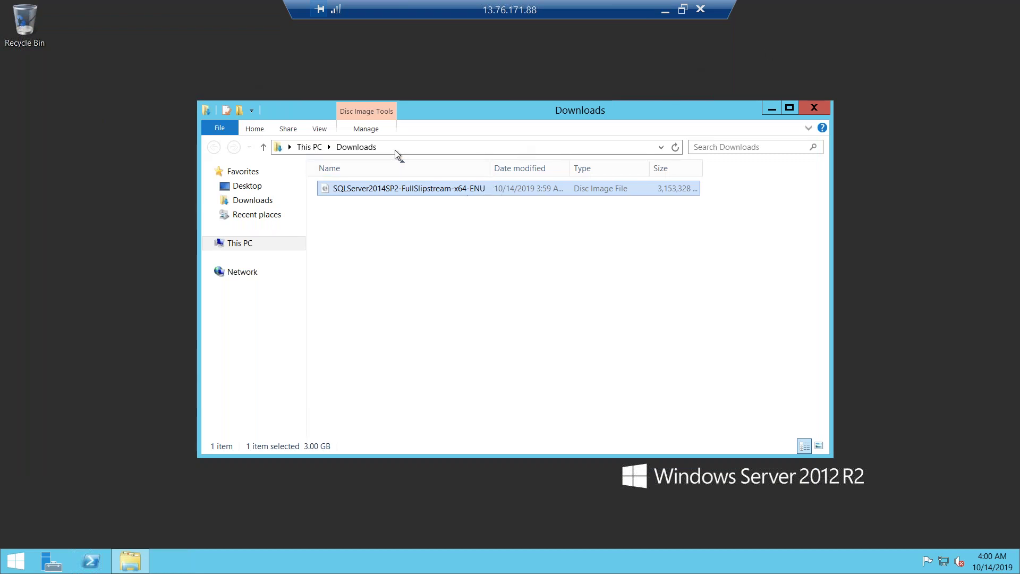
{"action": "left_click", "coordinate": [319, 129]}
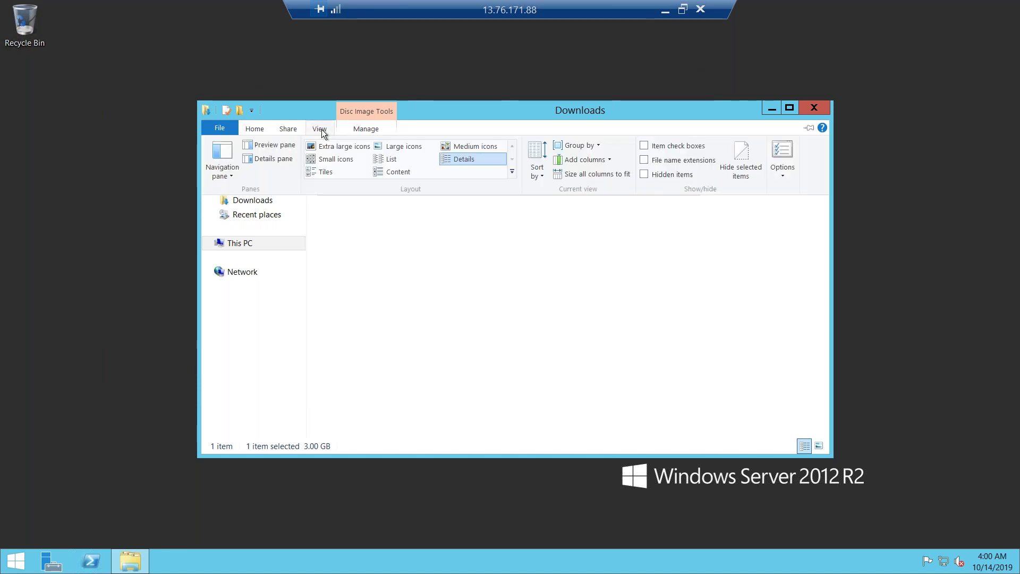
{"action": "left_click", "coordinate": [678, 159]}
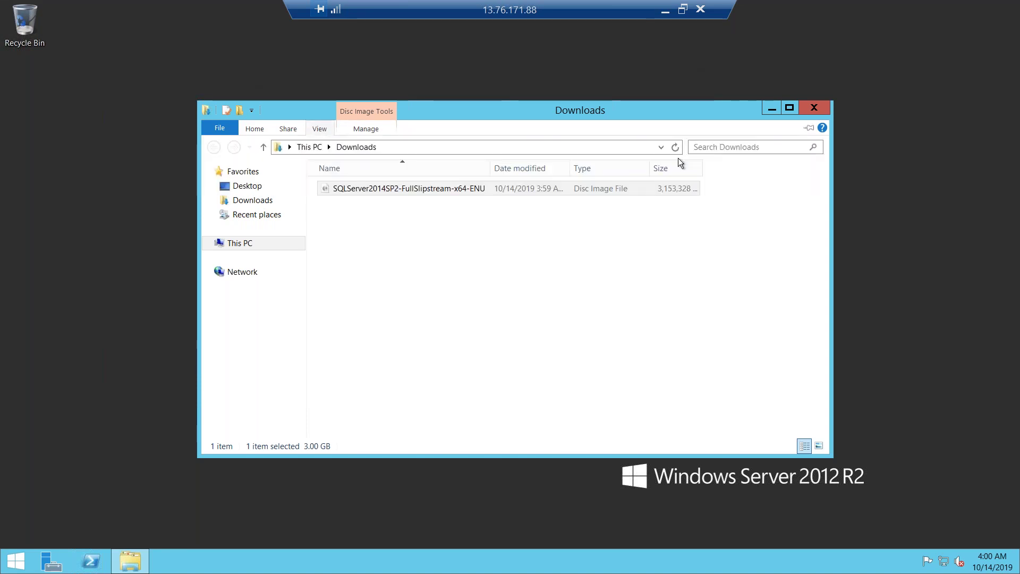
{"action": "double_click", "coordinate": [490, 169]}
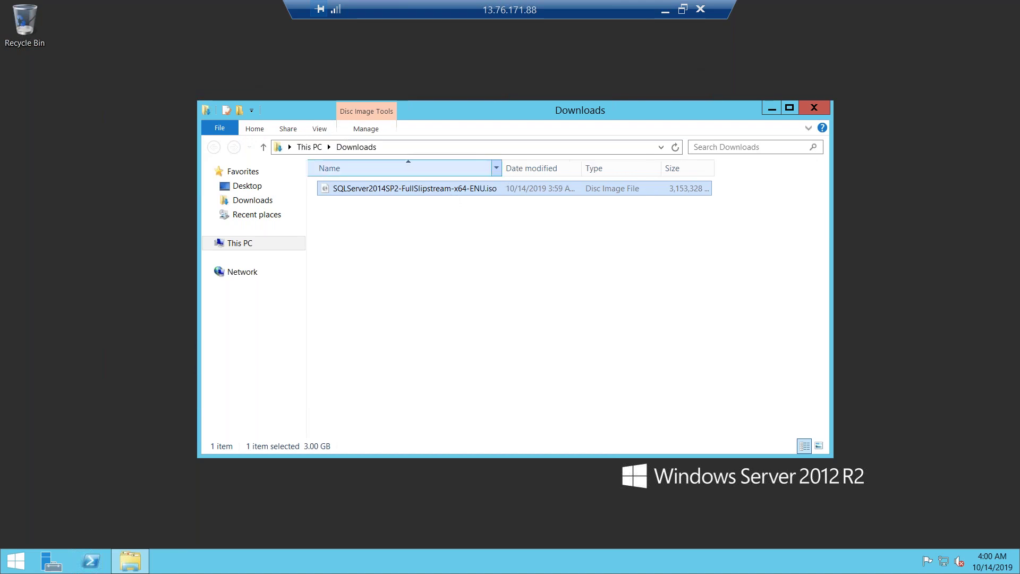
Mount the SQL Server ISO as DVD Drive (E:) and run its setup.exe.
{"action": "right_click", "coordinate": [510, 190]}
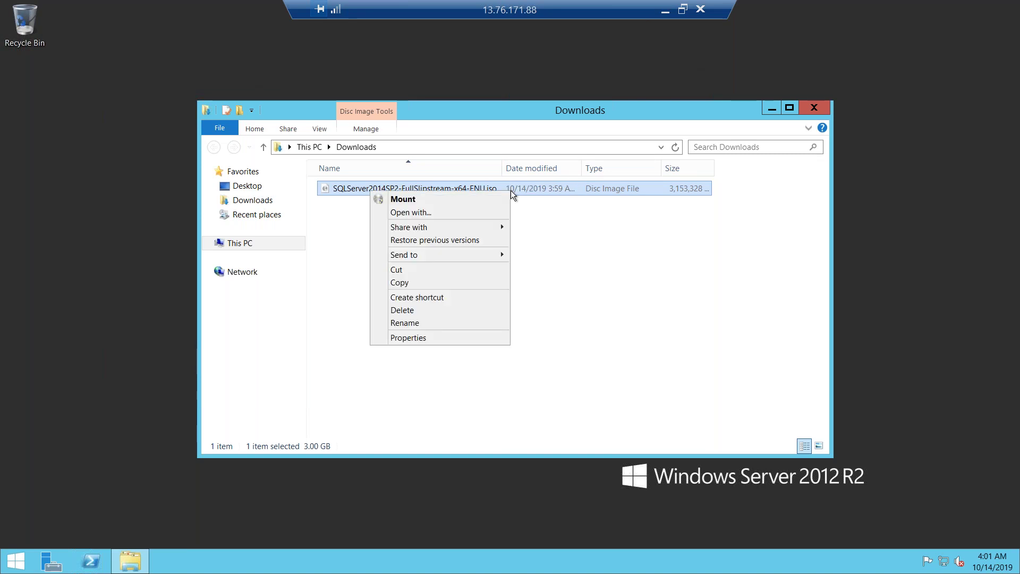
{"action": "left_click", "coordinate": [461, 198]}
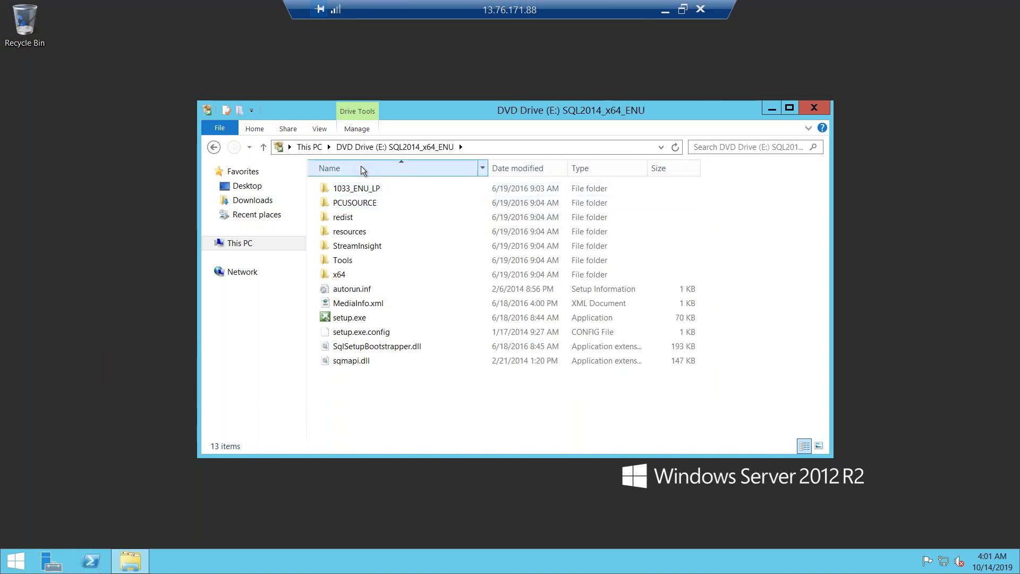
{"action": "left_click", "coordinate": [376, 319]}
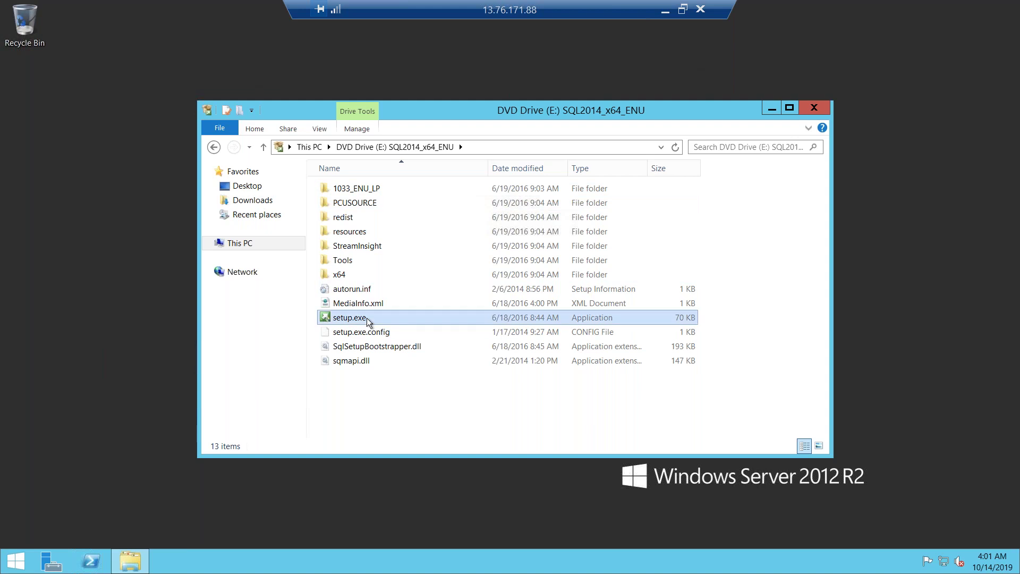
{"action": "double_click", "coordinate": [396, 319]}
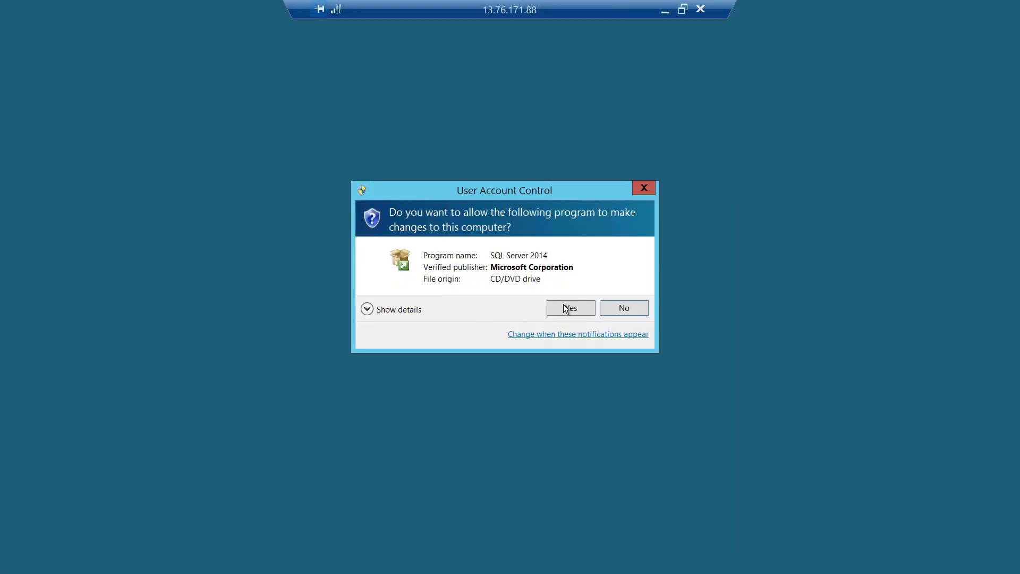
Approve the UAC prompt for SQL Server 2014 setup and close the DVD drive window.
{"action": "left_click", "coordinate": [570, 307]}
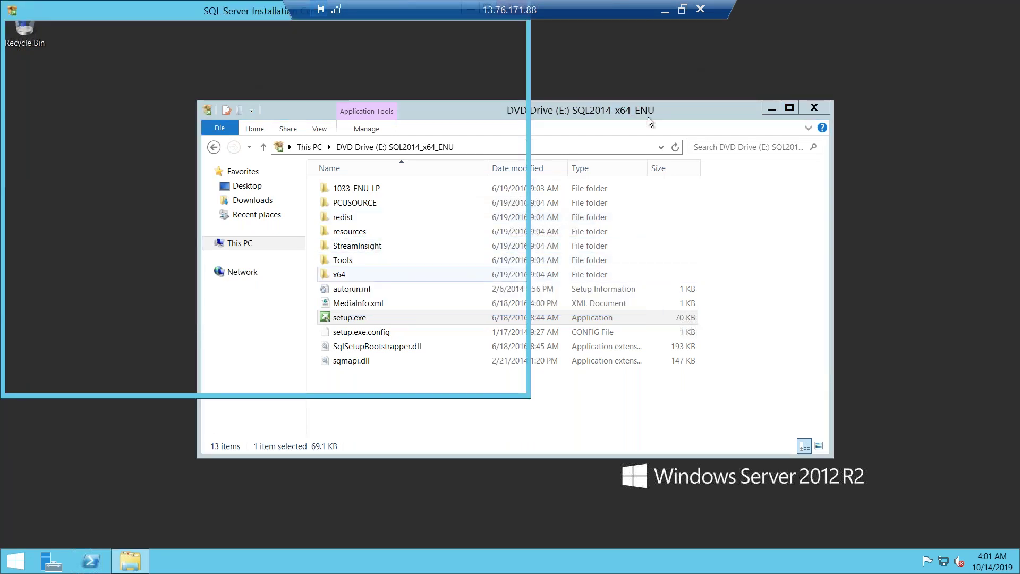
{"action": "left_click", "coordinate": [812, 106]}
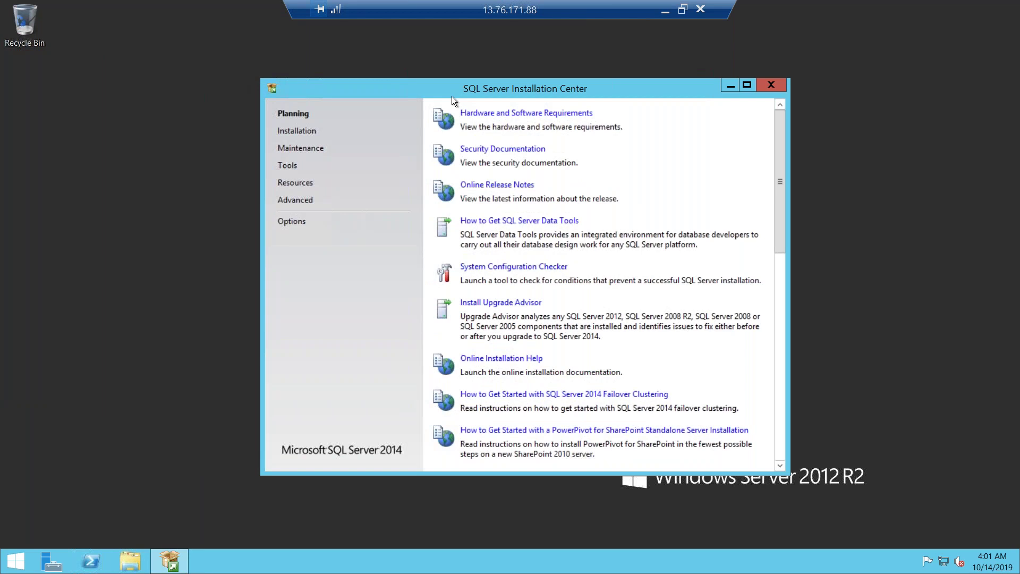
{"action": "right_click", "coordinate": [15, 564]}
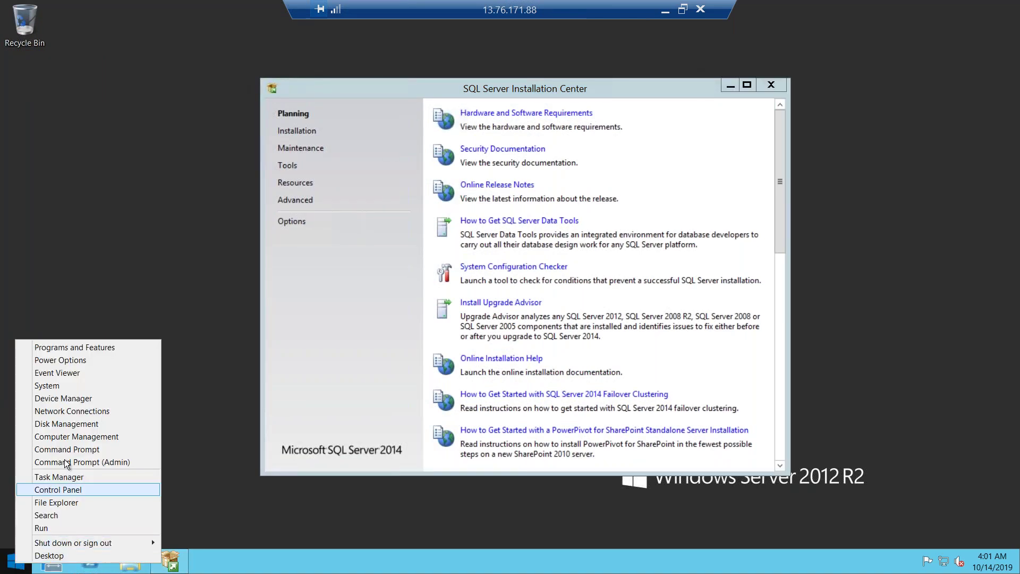
{"action": "left_click", "coordinate": [91, 450]}
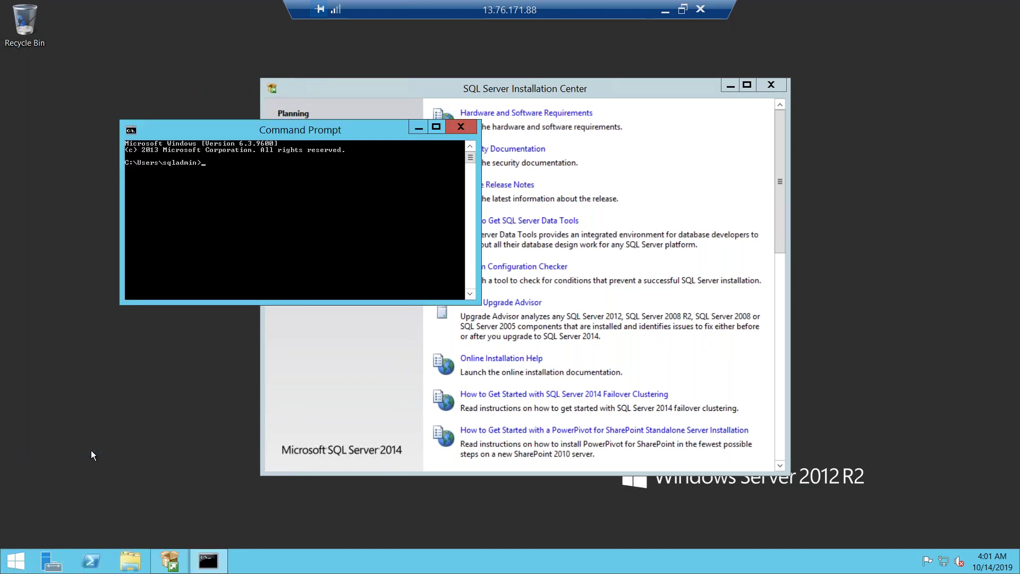
{"action": "type", "text": "whoami"}
{"action": "key", "text": "Return"}
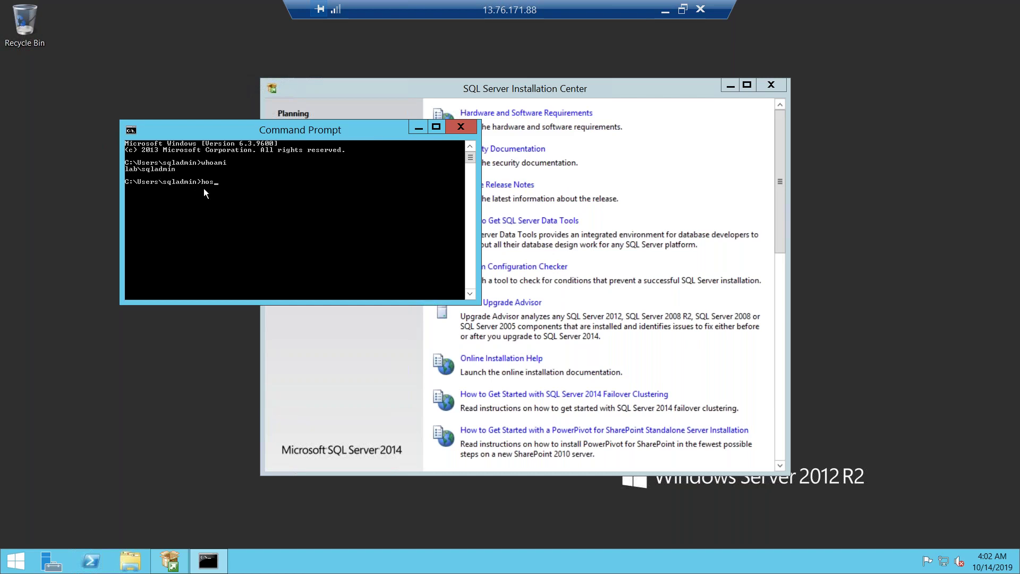
{"action": "type", "text": "ame"}
{"action": "key", "text": "Return"}
{"action": "left_click", "coordinate": [468, 126]}
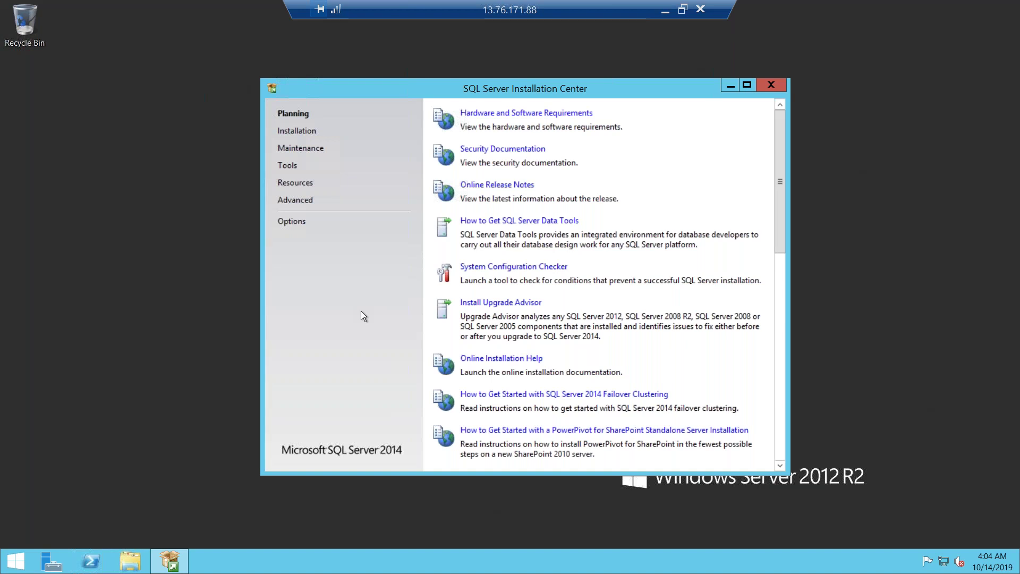
{"action": "left_click", "coordinate": [294, 132]}
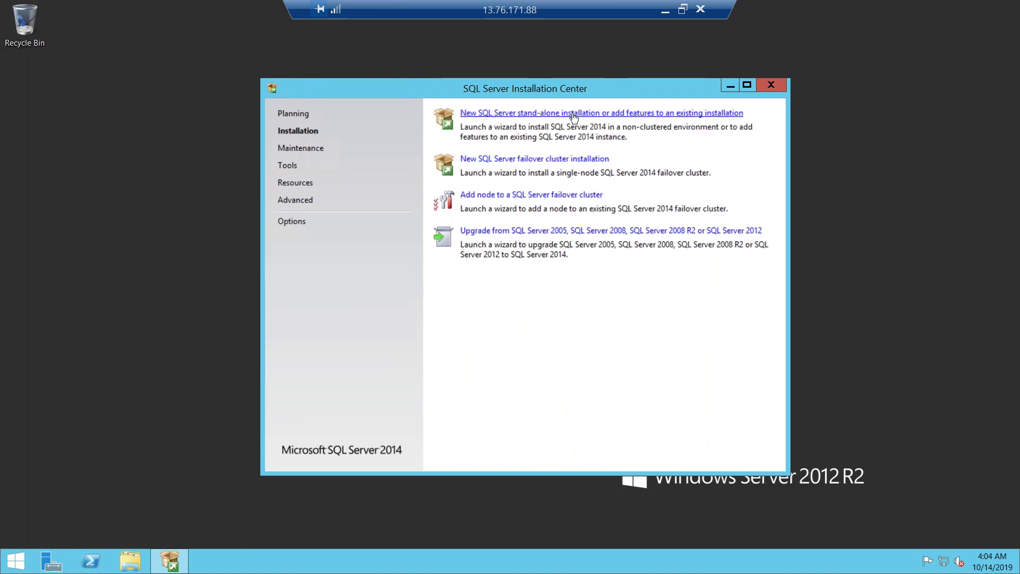
Start a new SQL Server stand-alone installation and view the free edition choices.
{"action": "left_click", "coordinate": [659, 114]}
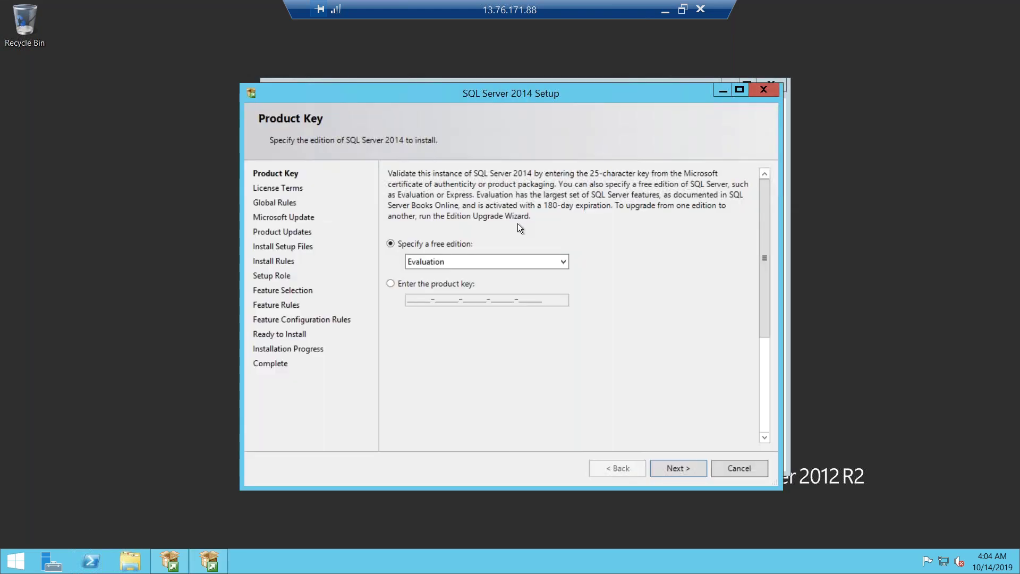
{"action": "left_click", "coordinate": [500, 262]}
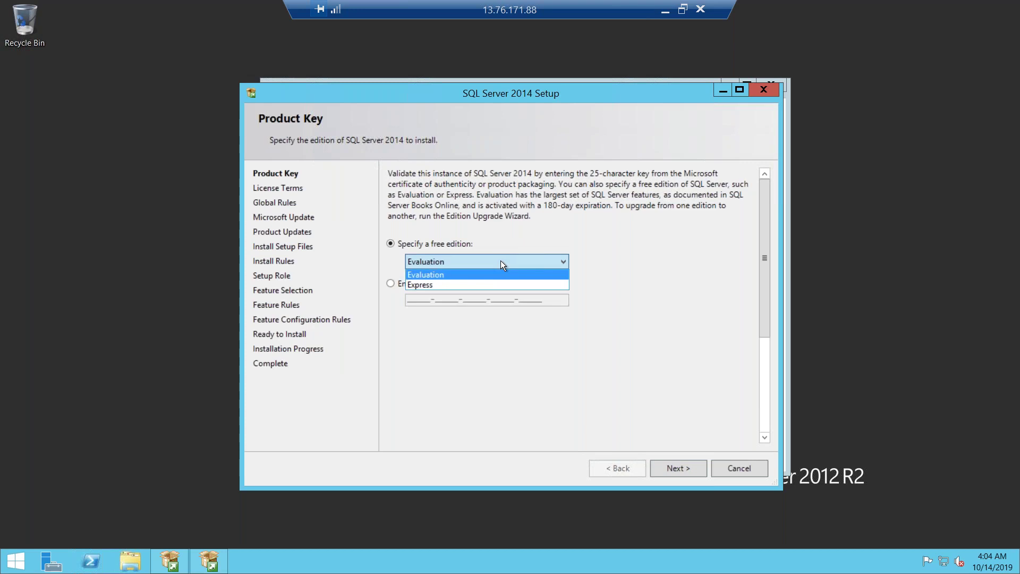
Keep the Evaluation edition, accept the license terms, and continue to Microsoft Update.
{"action": "left_click", "coordinate": [624, 241]}
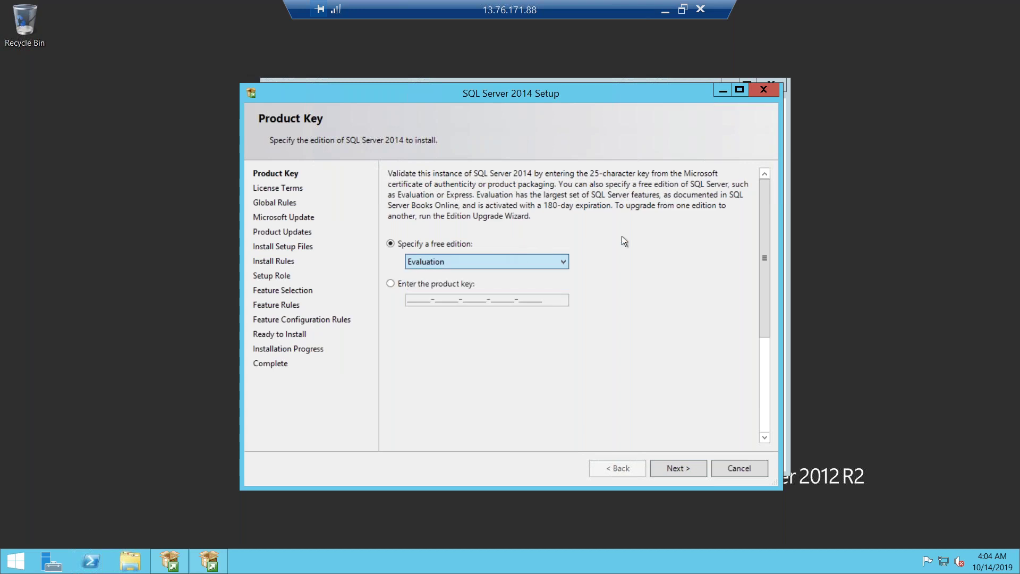
{"action": "left_click", "coordinate": [681, 468]}
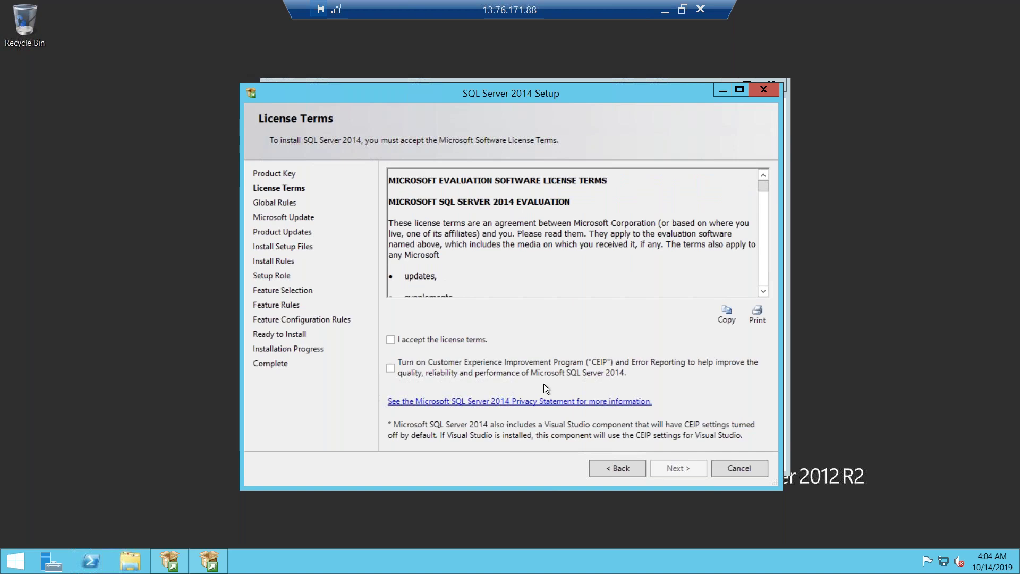
{"action": "left_click", "coordinate": [453, 343]}
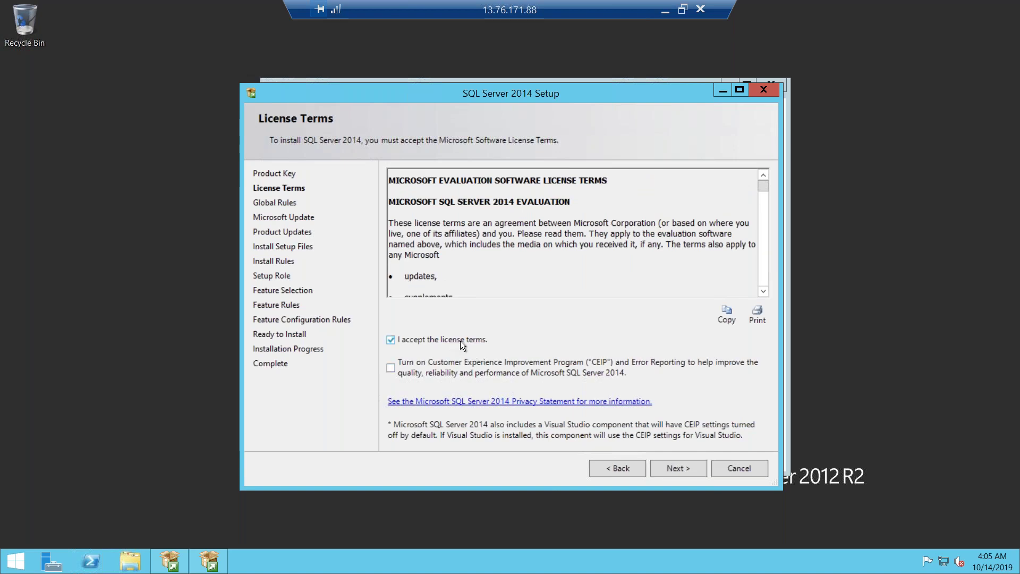
{"action": "left_click", "coordinate": [677, 470]}
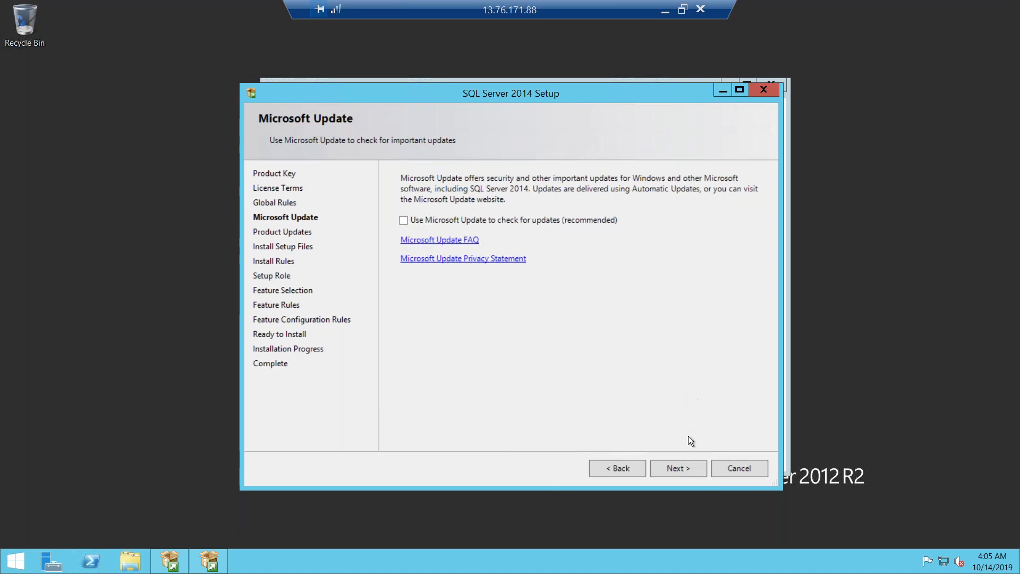
Skip Microsoft Update, pass install rules and the Feature Installation role, then tick Database Engine Services.
{"action": "left_click", "coordinate": [677, 472]}
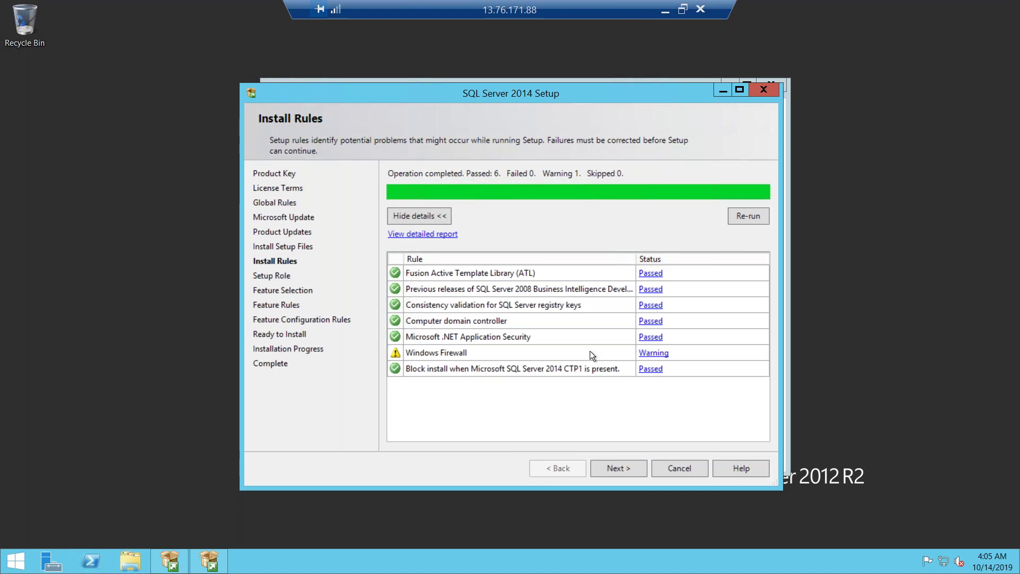
{"action": "left_click", "coordinate": [597, 469]}
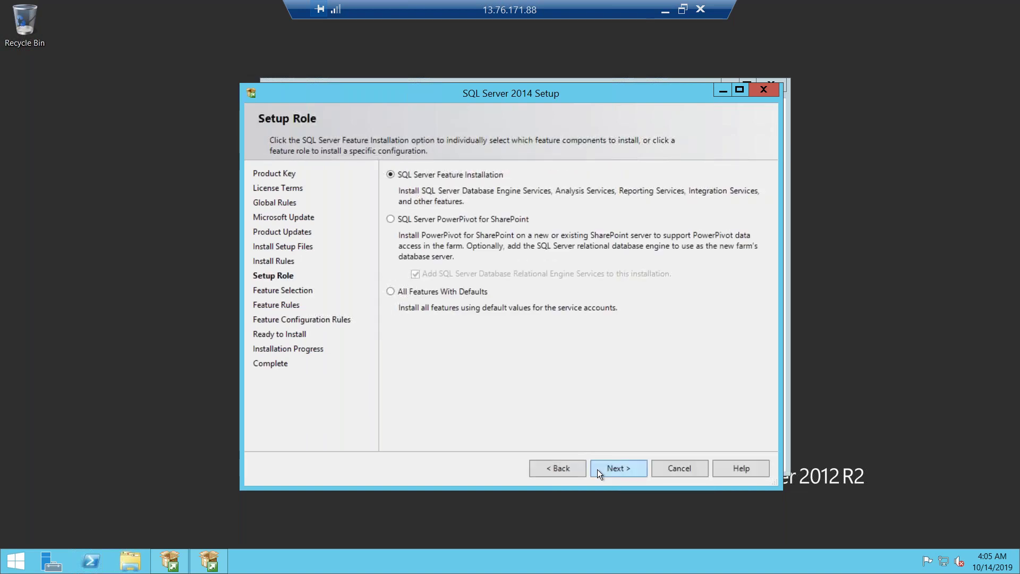
{"action": "left_click", "coordinate": [597, 469]}
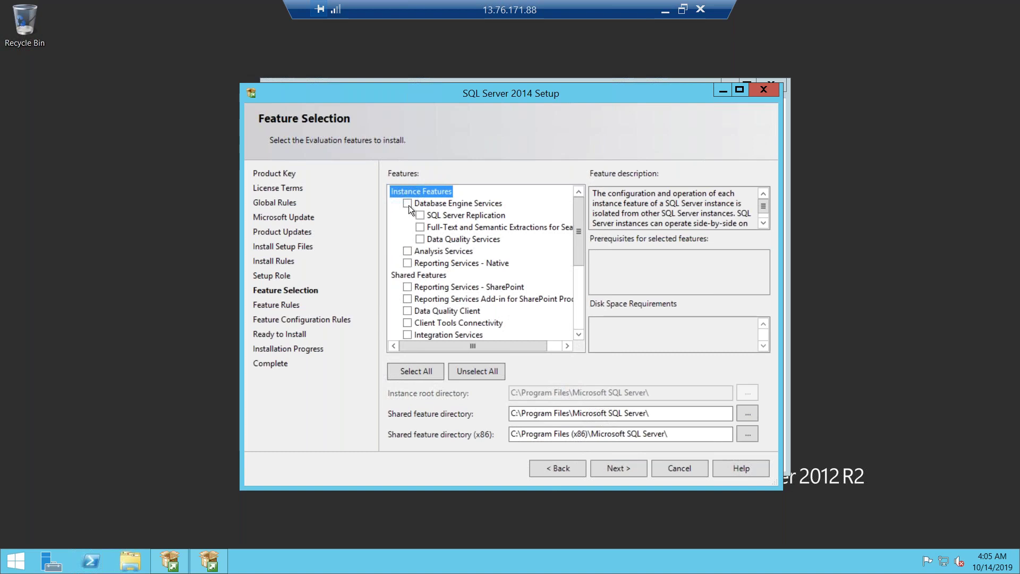
{"action": "left_click", "coordinate": [409, 205]}
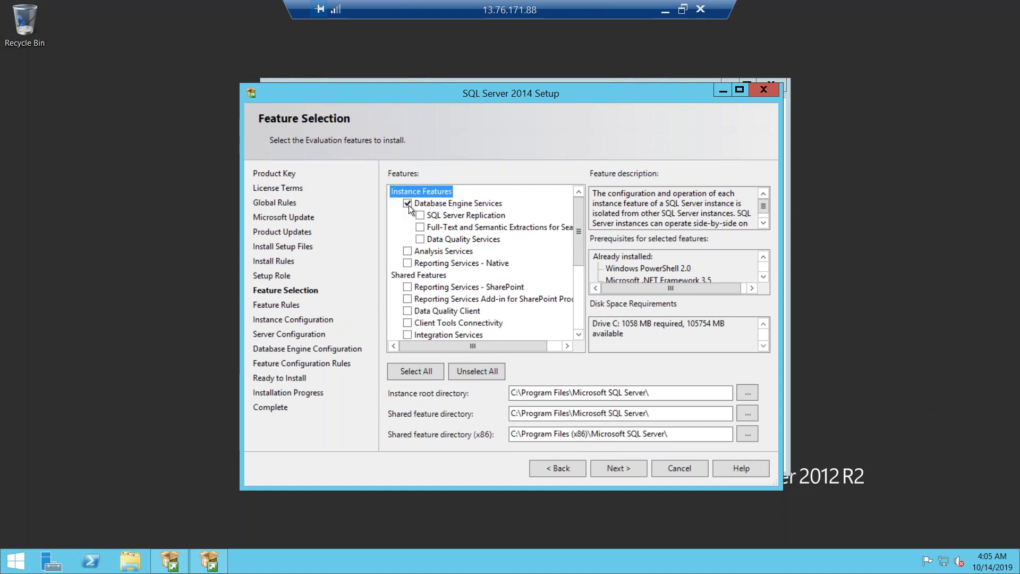
Check Reporting Services - Native, Management Tools - Basic and Management Tools - Complete in the feature list.
{"action": "left_click", "coordinate": [407, 263]}
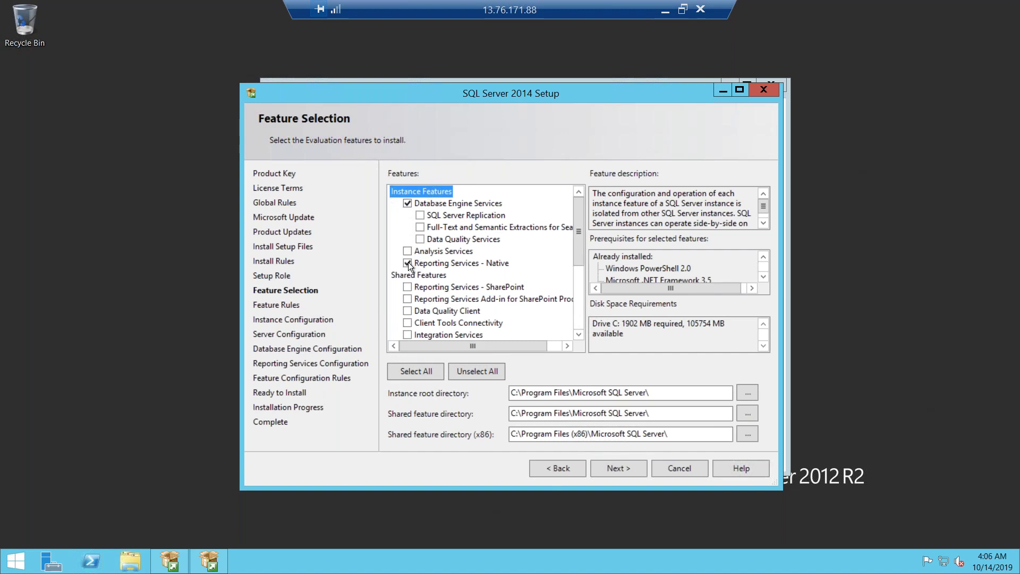
{"action": "left_click", "coordinate": [465, 263]}
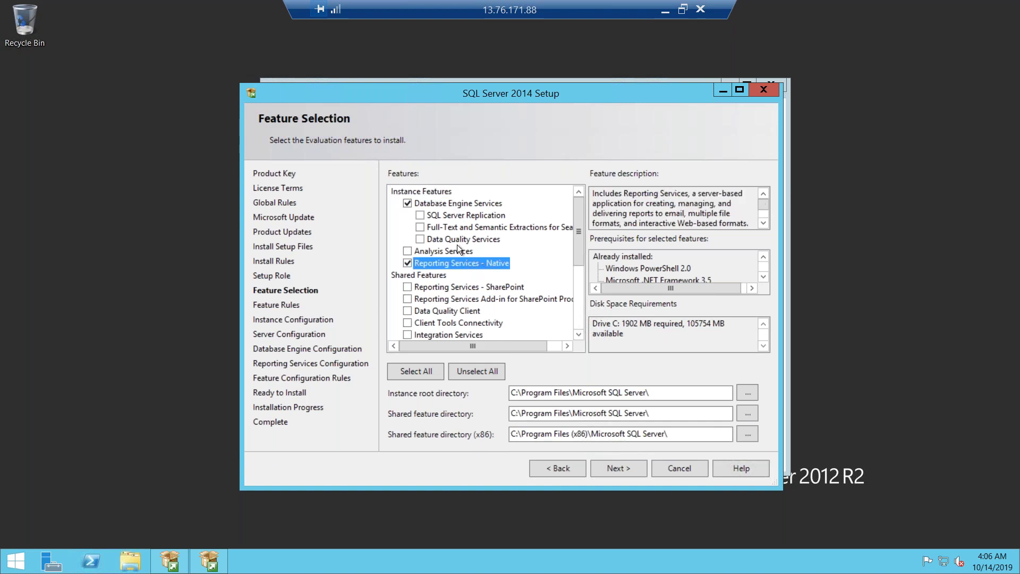
{"action": "left_click", "coordinate": [578, 334]}
{"action": "left_click", "coordinate": [578, 335]}
{"action": "left_click", "coordinate": [579, 334]}
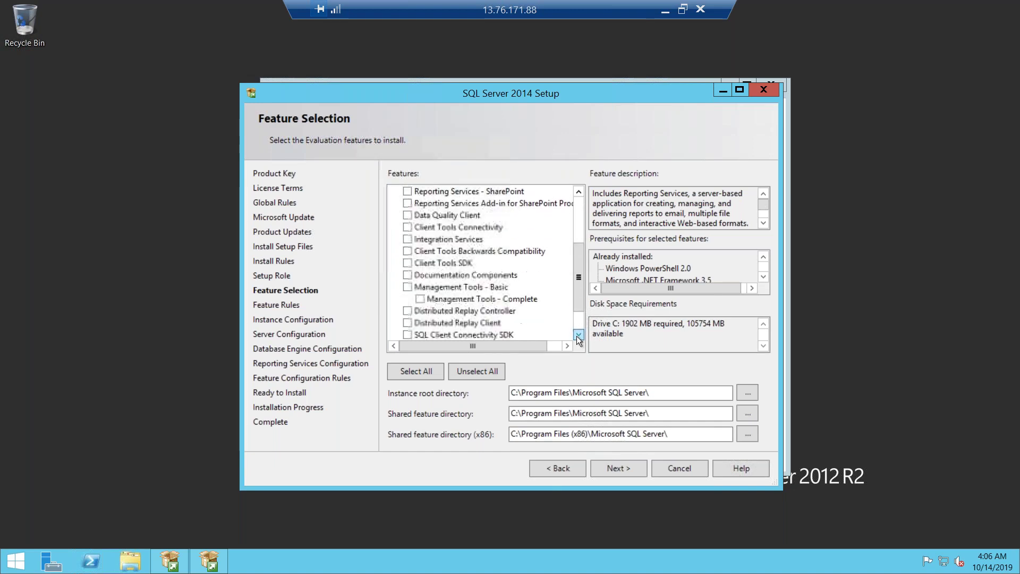
{"action": "left_click", "coordinate": [578, 334]}
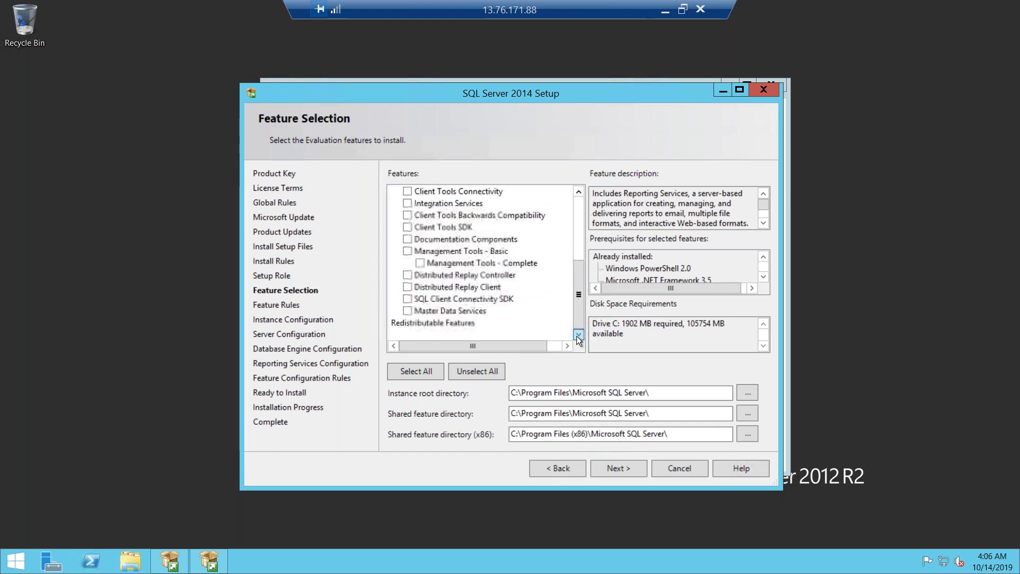
{"action": "left_click", "coordinate": [408, 250]}
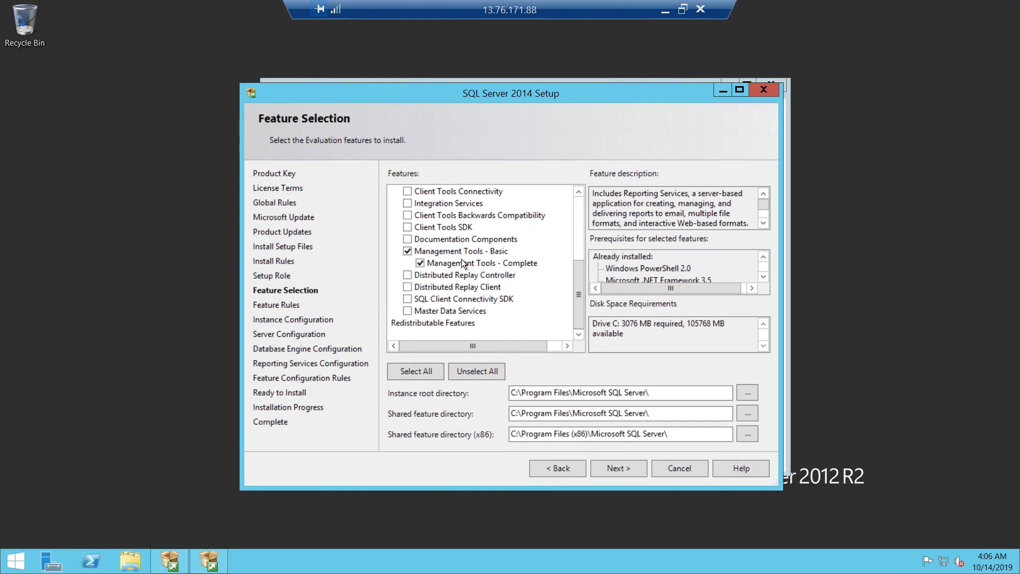
{"action": "left_click", "coordinate": [494, 264]}
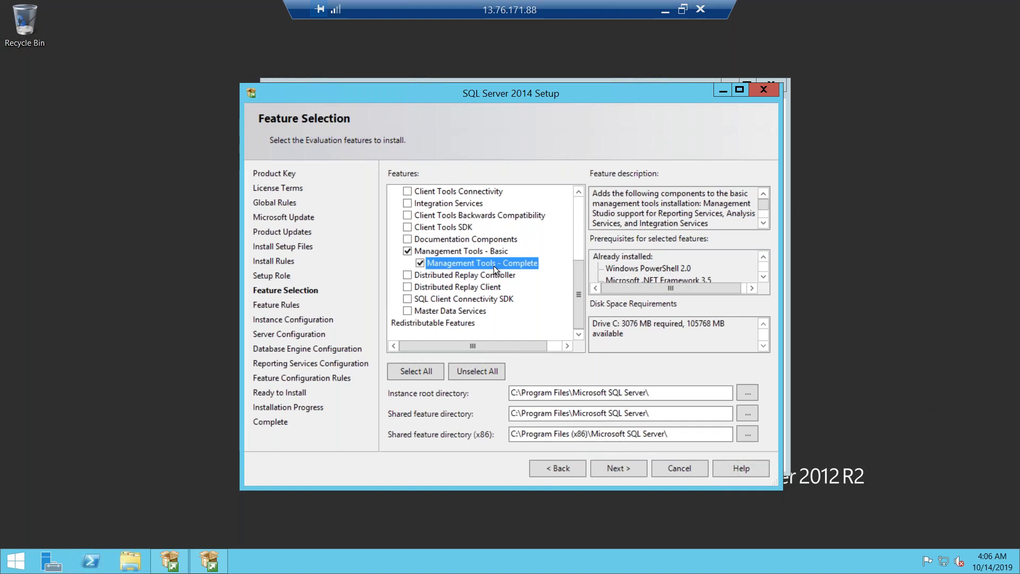
{"action": "left_click", "coordinate": [420, 263]}
Review the chosen features and continue to Instance Configuration, inspecting the MSSQLSERVER instance ID.
{"action": "left_click", "coordinate": [575, 208]}
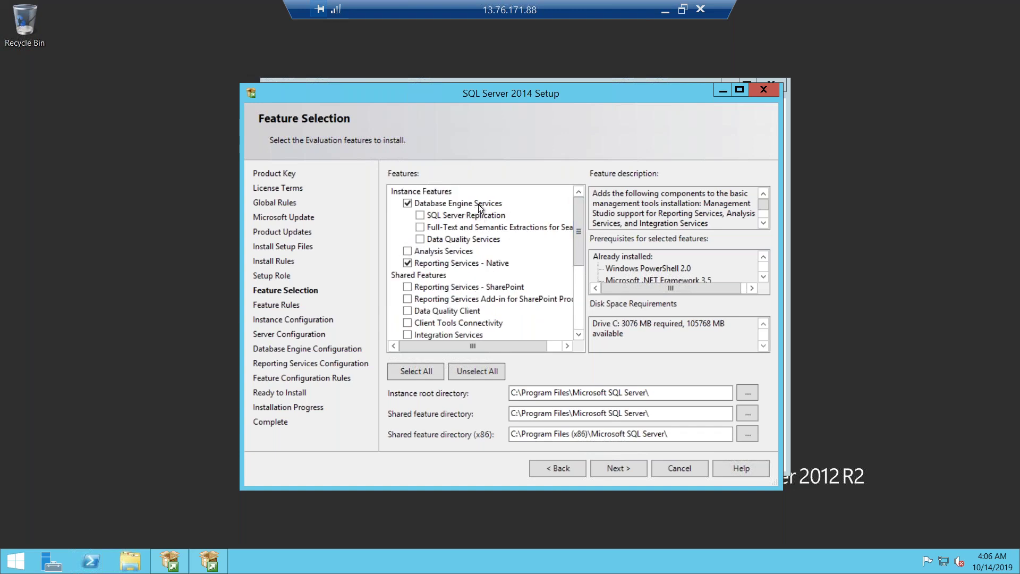
{"action": "left_click", "coordinate": [474, 262]}
{"action": "left_click", "coordinate": [578, 299]}
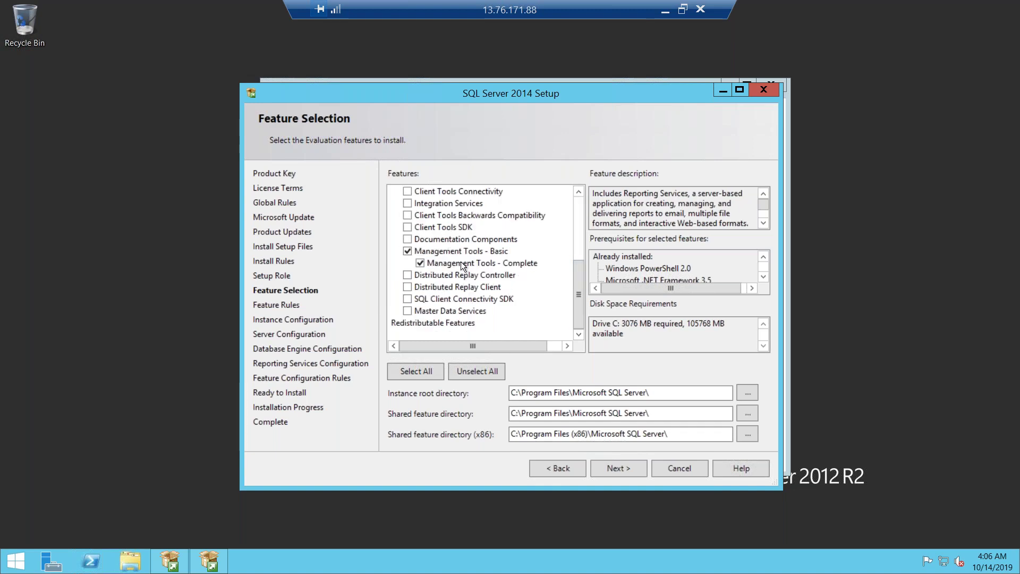
{"action": "left_click", "coordinate": [601, 470]}
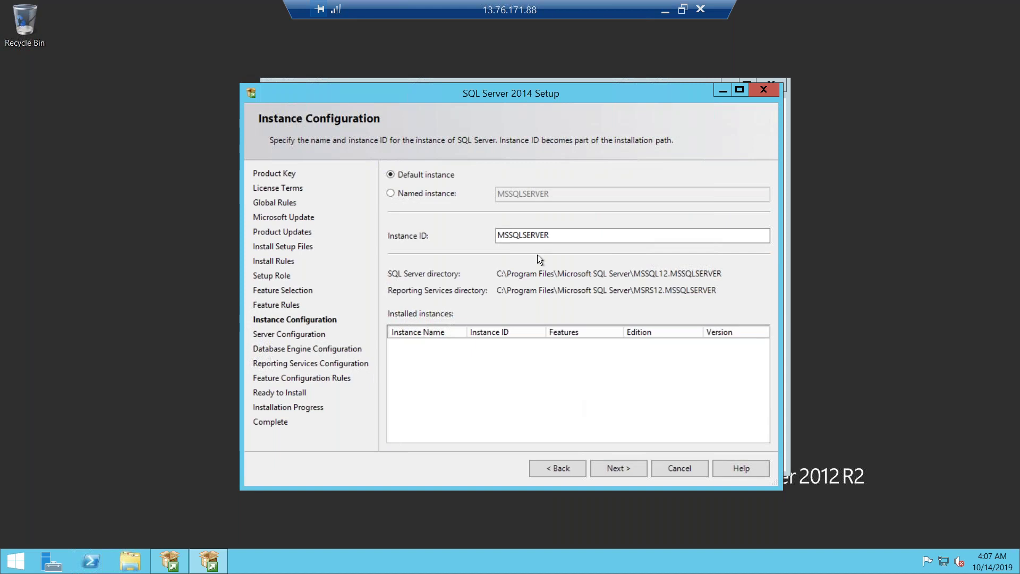
{"action": "left_click", "coordinate": [513, 236]}
Keep the Default instance (MSSQLSERVER) and continue to the Server Configuration page.
{"action": "left_click", "coordinate": [598, 470]}
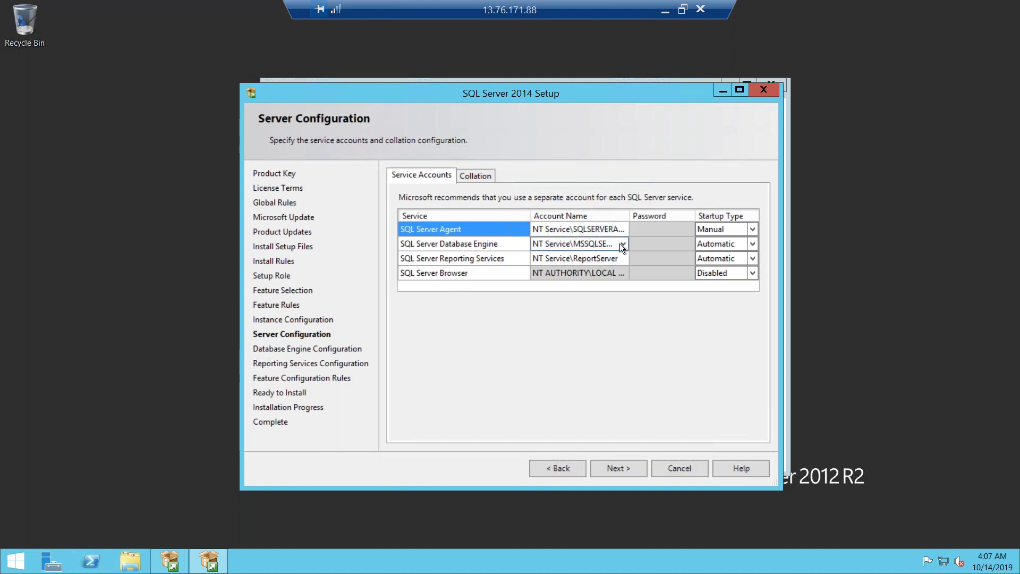
{"action": "left_click", "coordinate": [585, 229]}
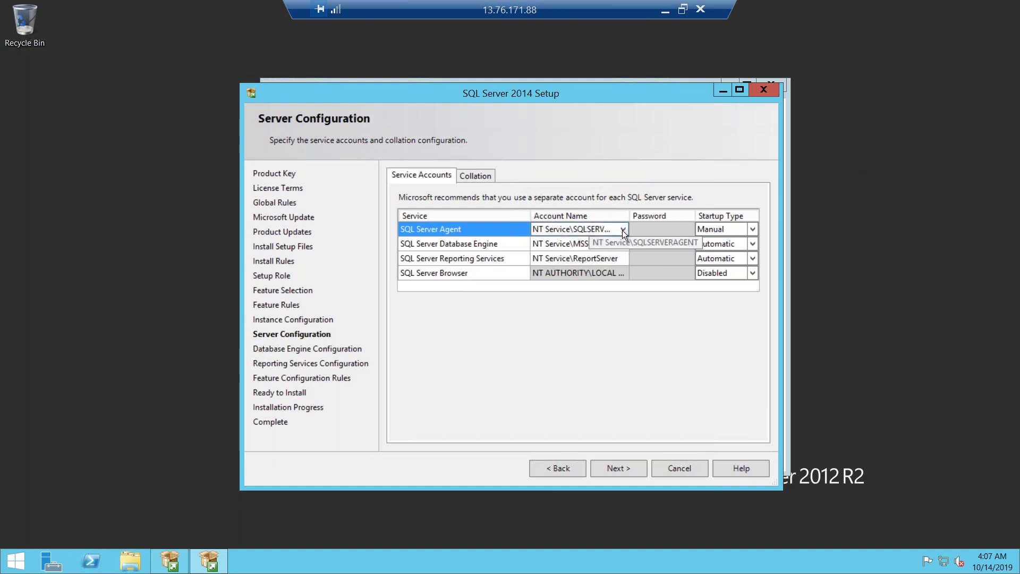
{"action": "left_click", "coordinate": [749, 229]}
{"action": "left_click", "coordinate": [751, 229]}
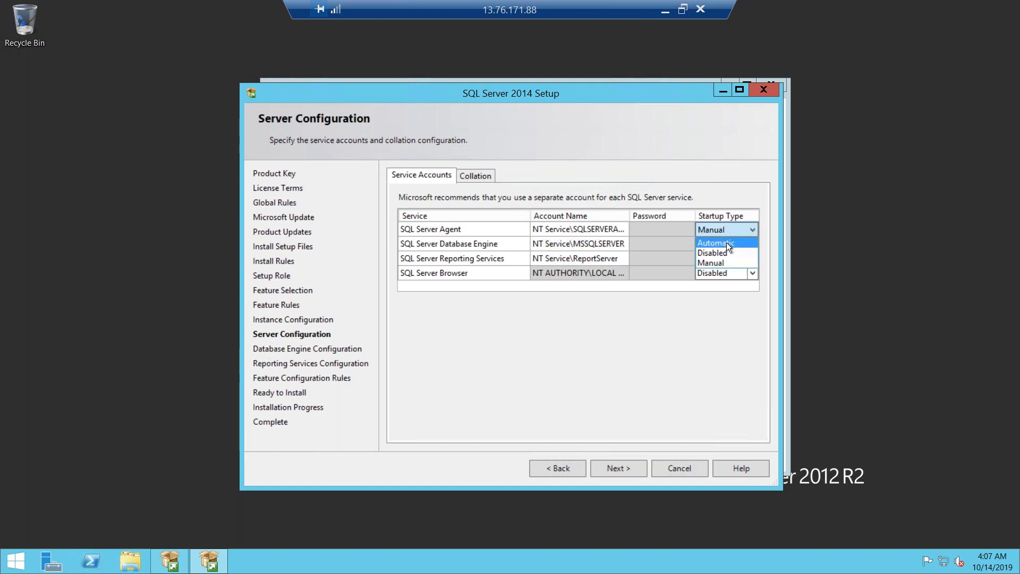
{"action": "left_click", "coordinate": [753, 272]}
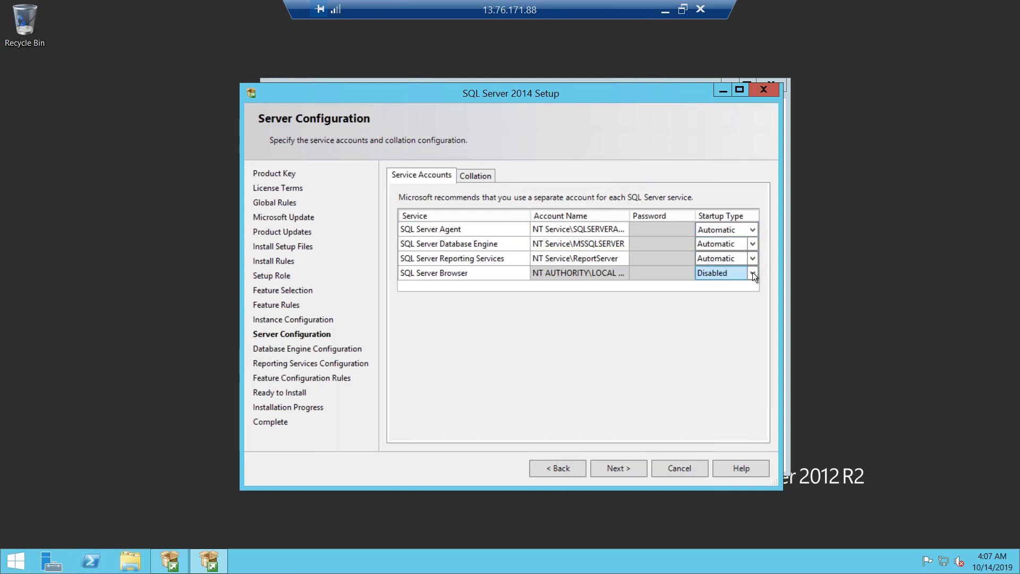
{"action": "left_click", "coordinate": [752, 272]}
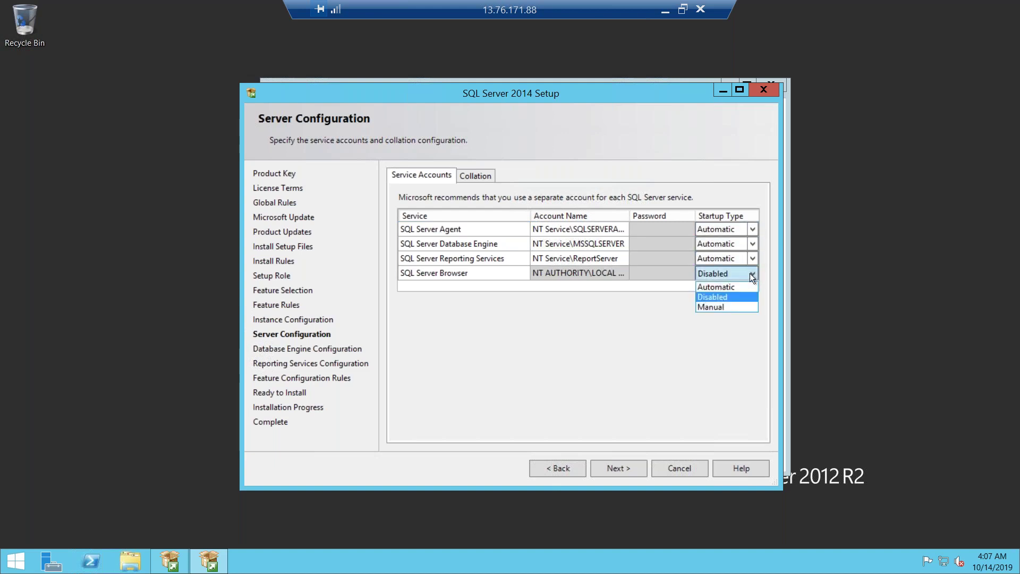
{"action": "left_click", "coordinate": [704, 288]}
{"action": "left_click", "coordinate": [720, 246]}
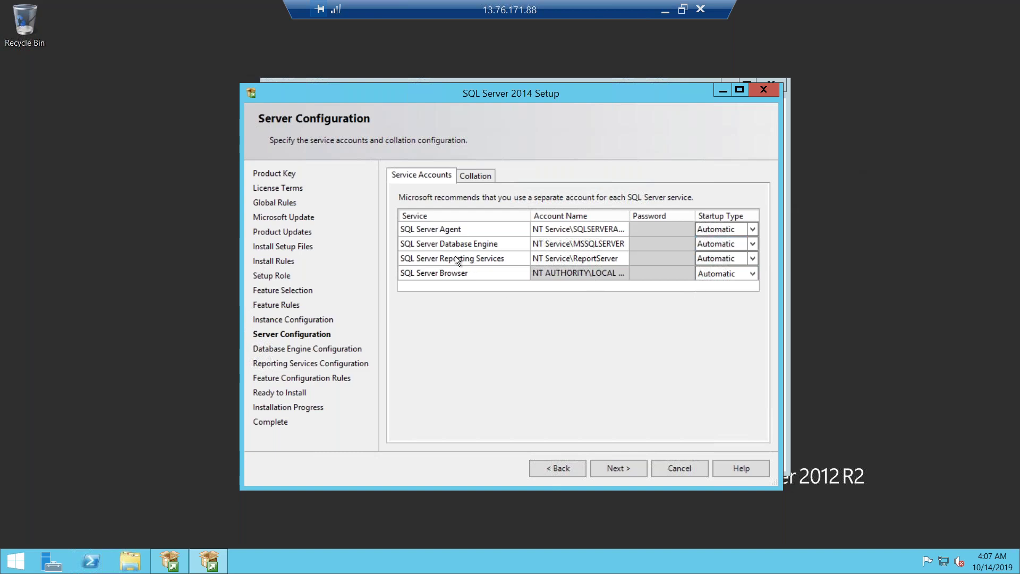
{"action": "left_click", "coordinate": [518, 259]}
{"action": "left_click", "coordinate": [591, 231]}
Set the SQL Server Agent, Database Engine and Reporting Services account names to lab\sqladmin.
{"action": "left_click", "coordinate": [591, 231]}
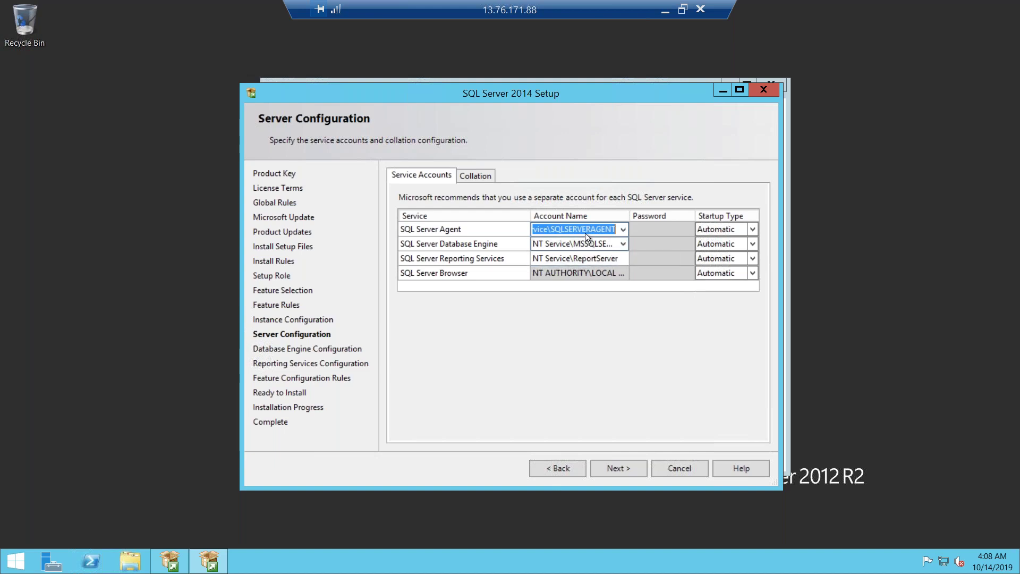
{"action": "key", "text": "BackSpace"}
{"action": "type", "text": "la"}
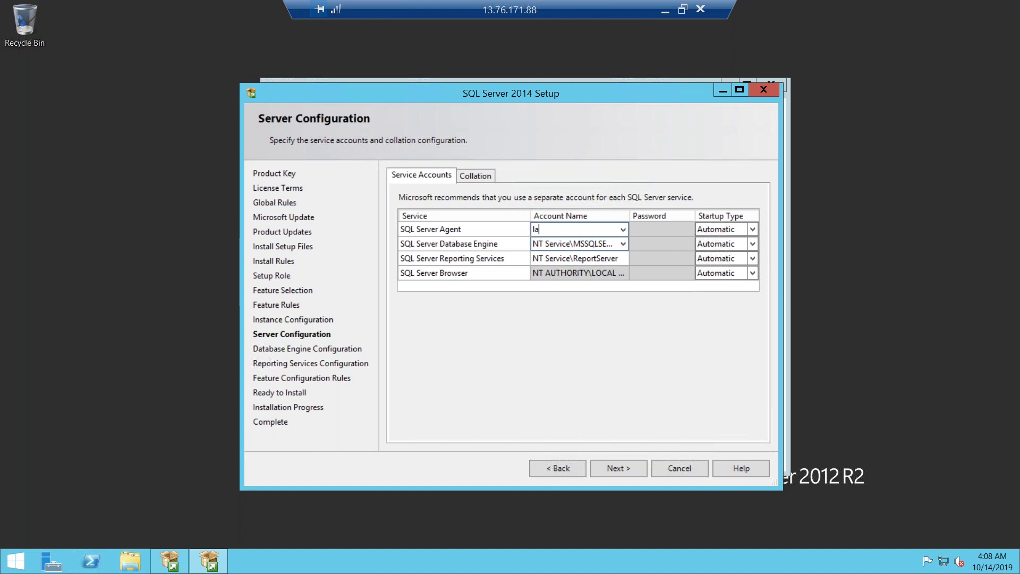
{"action": "type", "text": "b\\sqladmin"}
{"action": "key", "text": "shift+Left"}
{"action": "key", "text": "shift+Left"}
{"action": "key", "text": "shift+Left"}
{"action": "key", "text": "shift+Left"}
{"action": "key", "text": "shift+Left"}
{"action": "key", "text": "shift+Left"}
{"action": "key", "text": "shift+Left"}
{"action": "key", "text": "shift+Left"}
{"action": "key", "text": "shift+Left"}
{"action": "key", "text": "shift+Left"}
{"action": "key", "text": "shift+Left"}
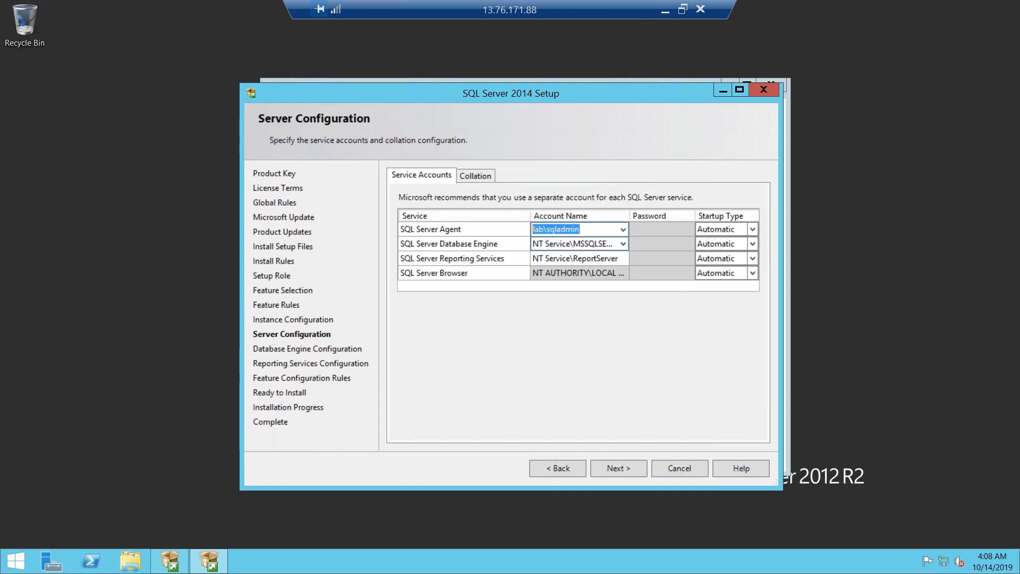
{"action": "left_click", "coordinate": [584, 248]}
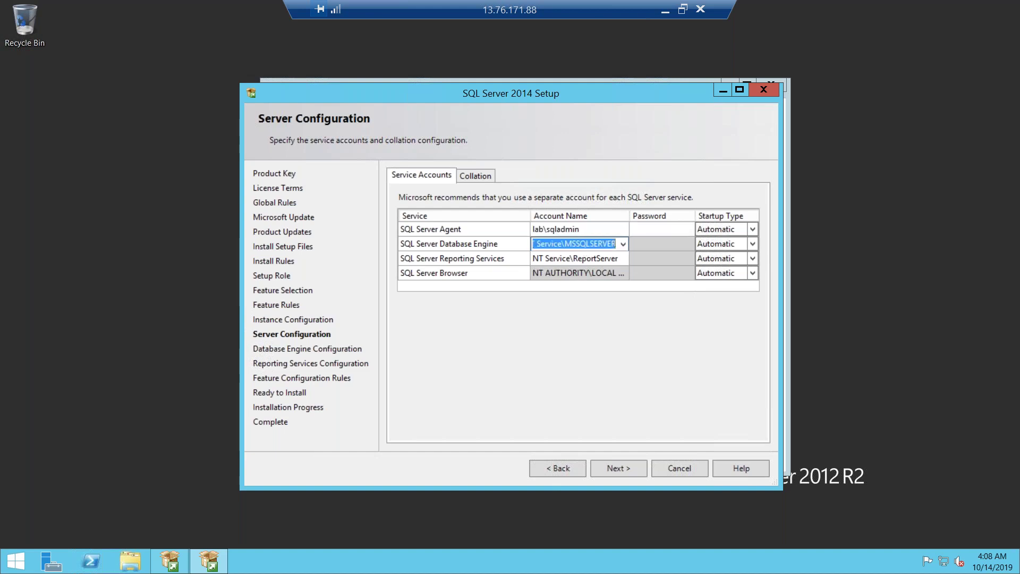
{"action": "key", "text": "End"}
{"action": "left_click", "coordinate": [586, 233]}
{"action": "key", "text": "ctrl+c"}
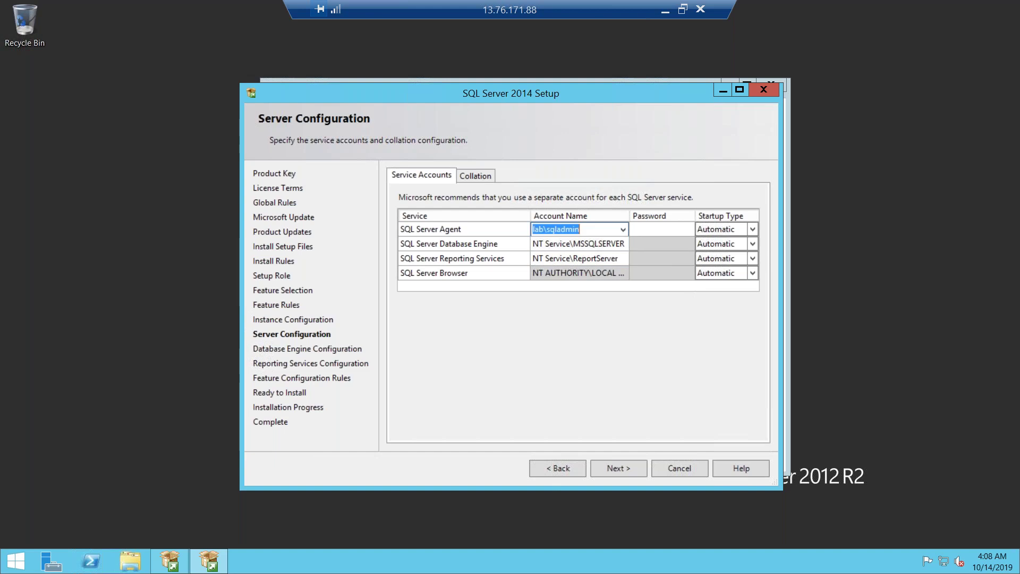
{"action": "left_click", "coordinate": [578, 244]}
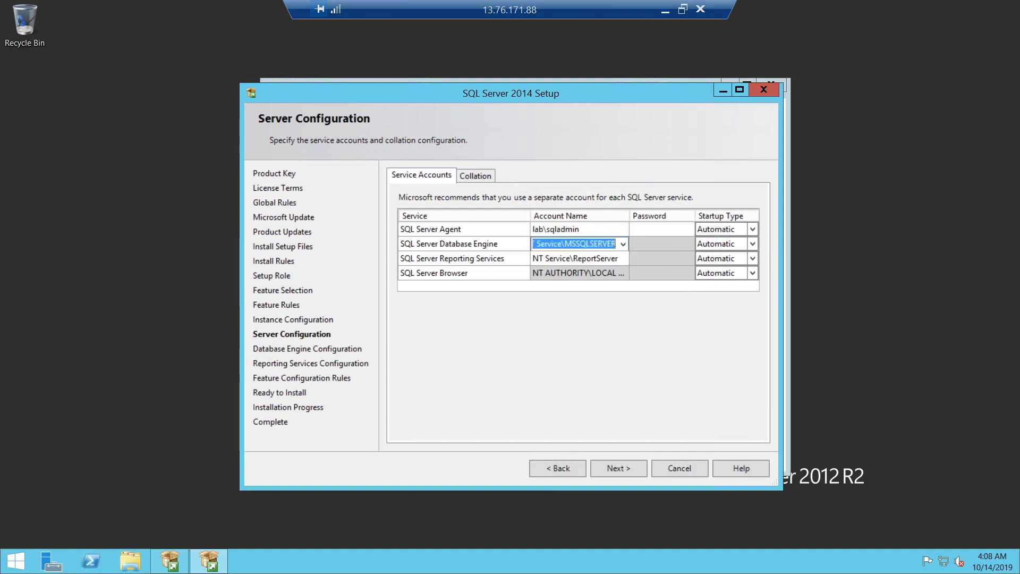
{"action": "key", "text": "ctrl+v"}
{"action": "left_click", "coordinate": [565, 260]}
{"action": "key", "text": "ctrl+v"}
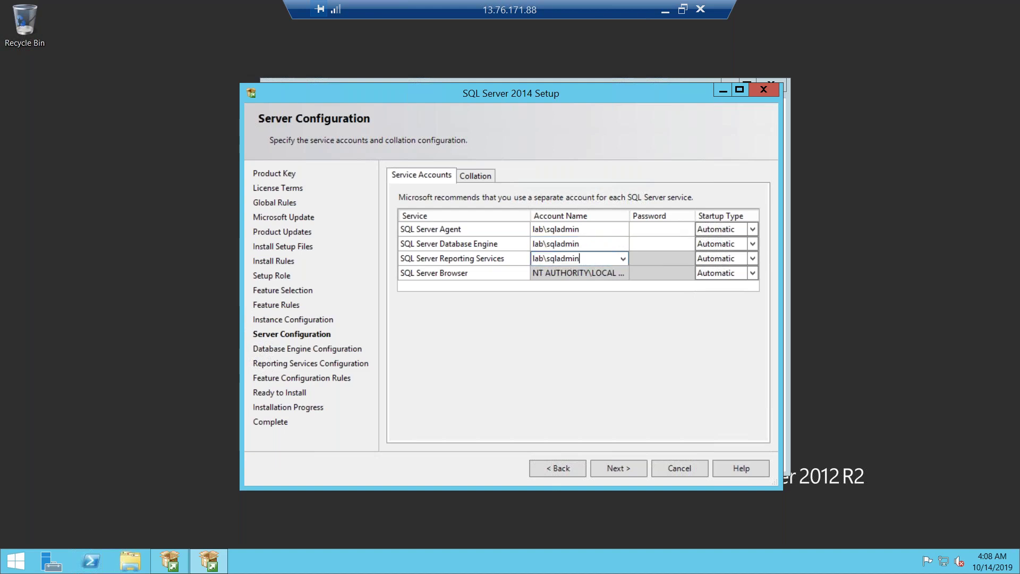
Enter the service account passwords for SQL Server Agent and Database Engine.
{"action": "left_click", "coordinate": [662, 227]}
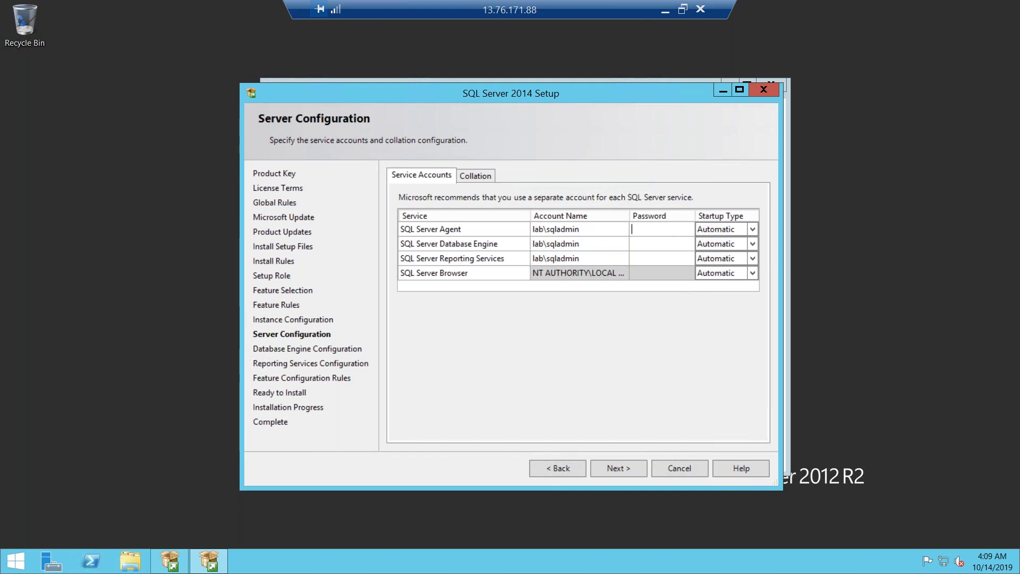
{"action": "type", "text": "•••••••••••••"}
{"action": "left_click", "coordinate": [632, 244]}
{"action": "type", "text": "•"}
{"action": "type", "text": "••"}
{"action": "type", "text": "••••"}
{"action": "type", "text": "••••"}
{"action": "type", "text": "•"}
{"action": "type", "text": "•"}
{"action": "type", "text": "•"}
{"action": "type", "text": "••"}
{"action": "type", "text": "•••"}
{"action": "type", "text": "••"}
{"action": "type", "text": "••"}
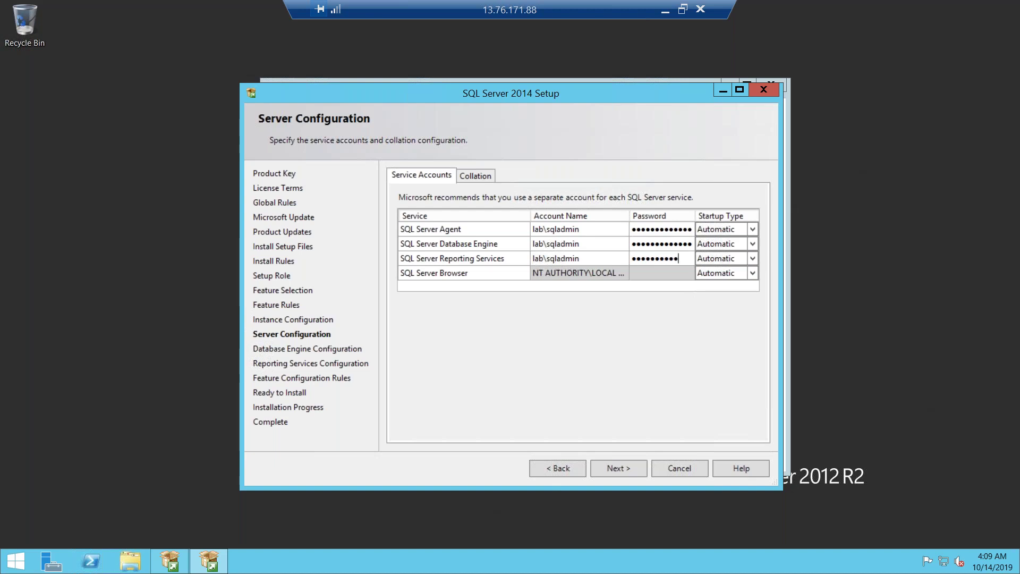
{"action": "type", "text": "•••"}
Open the Collation tab and review the Customize options, cancelling without changes.
{"action": "left_click", "coordinate": [474, 179]}
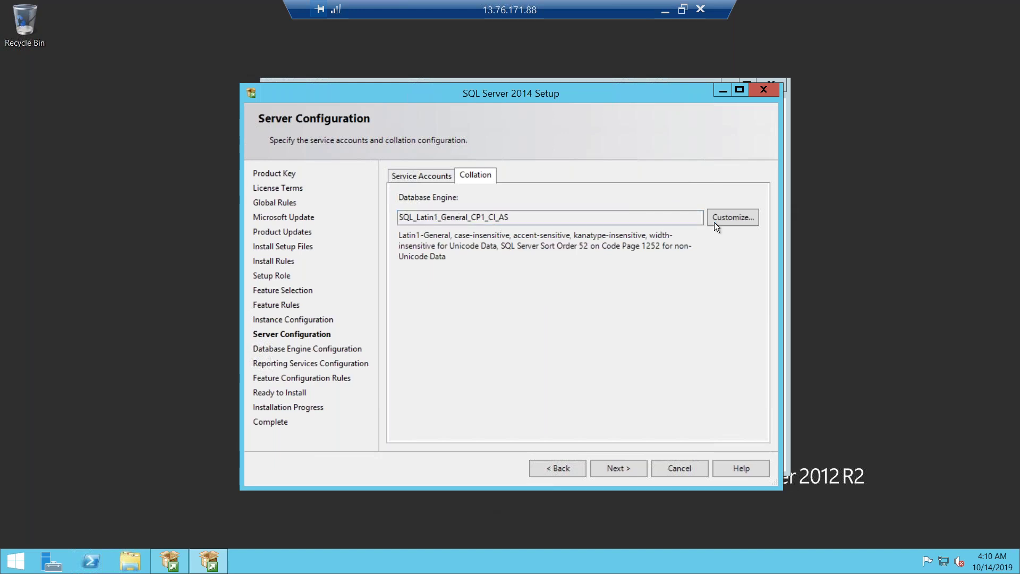
{"action": "left_click", "coordinate": [729, 219]}
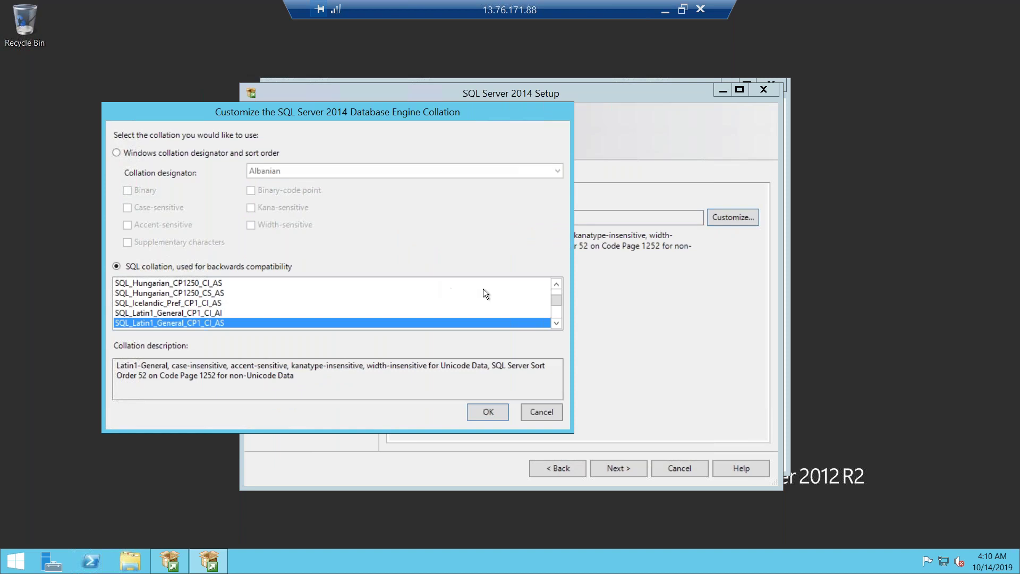
{"action": "left_click", "coordinate": [555, 284]}
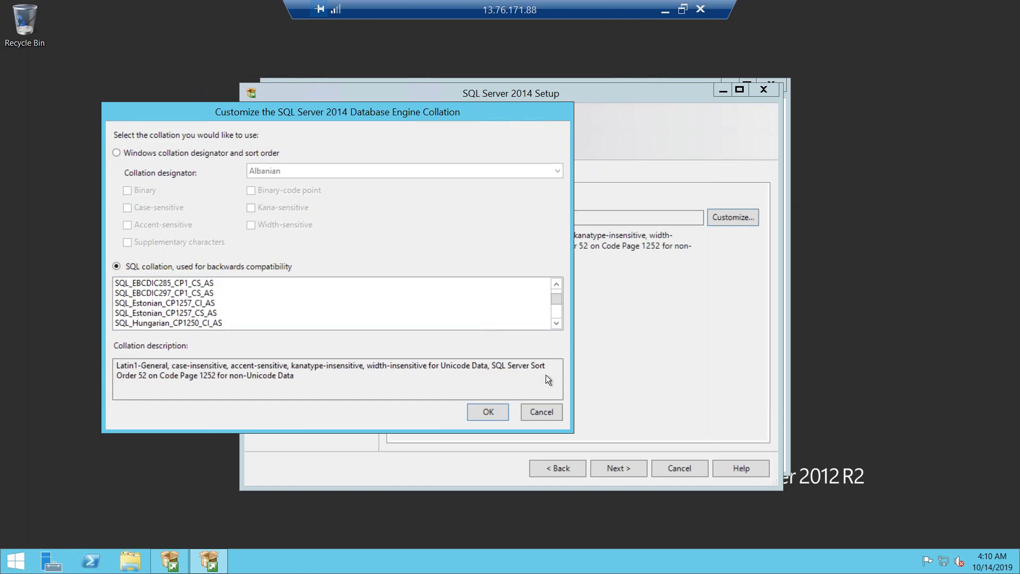
{"action": "left_click", "coordinate": [541, 412]}
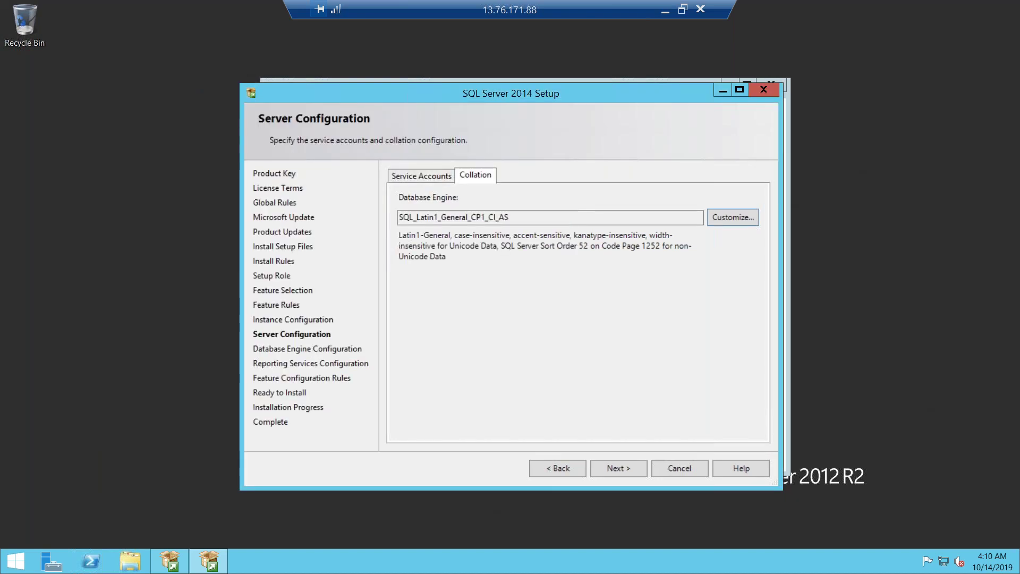
Inspect the Database Engine collation, leaving it at SQL_Latin1_General_CP1_CI_AS.
{"action": "left_click", "coordinate": [417, 217]}
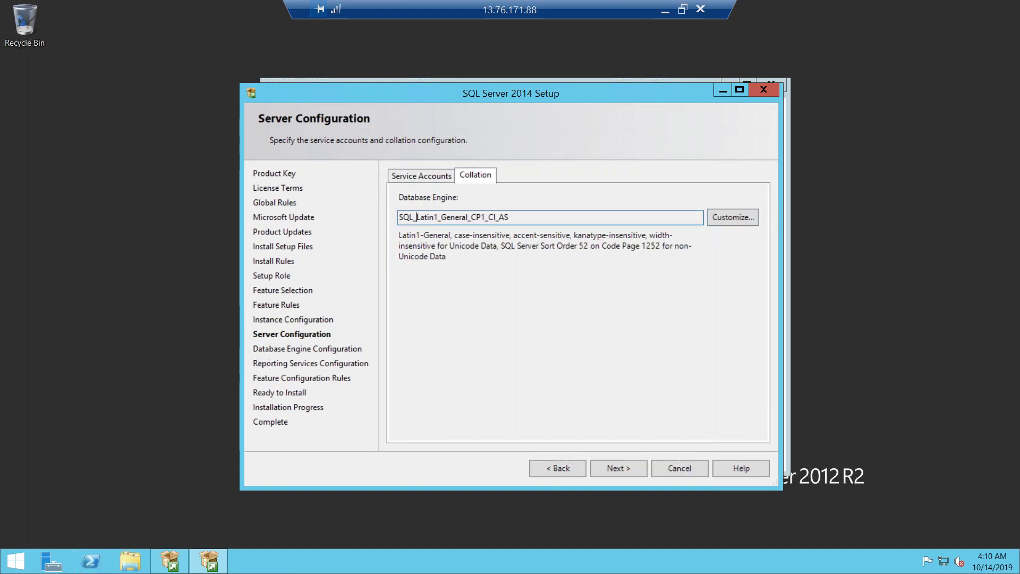
{"action": "double_click", "coordinate": [452, 222]}
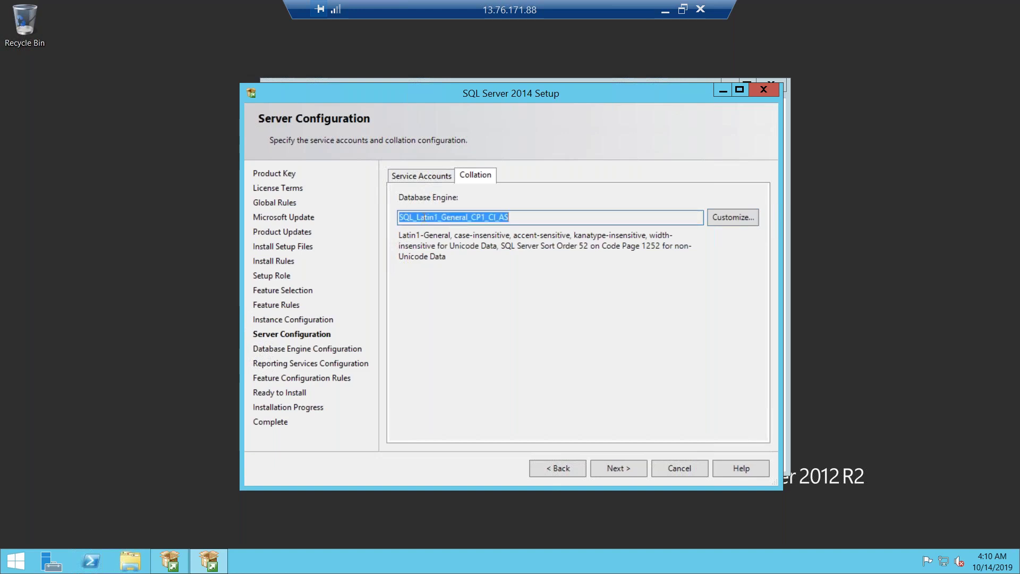
{"action": "left_click", "coordinate": [409, 216]}
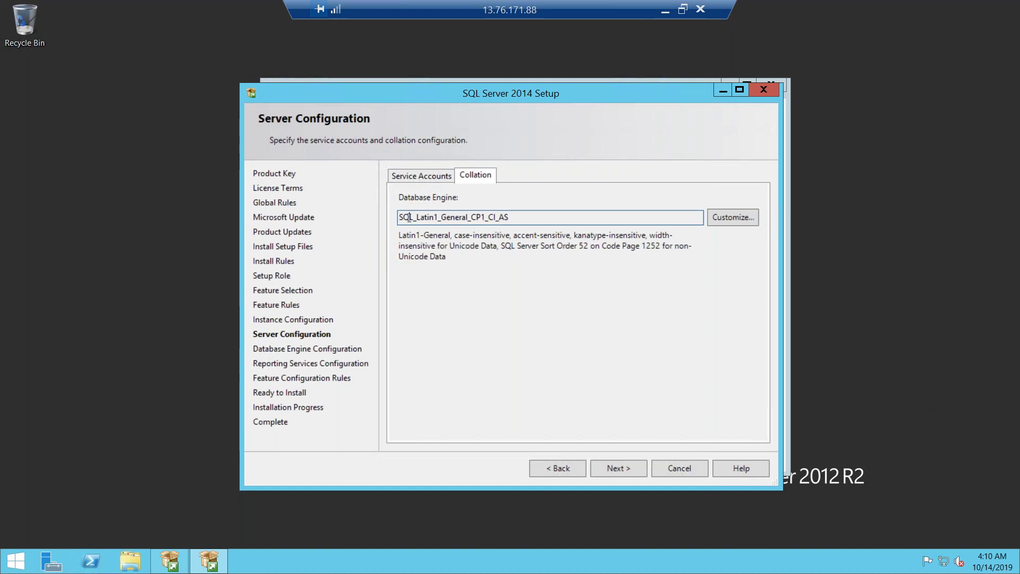
{"action": "double_click", "coordinate": [409, 217]}
{"action": "left_click", "coordinate": [409, 217]}
{"action": "left_click", "coordinate": [421, 176]}
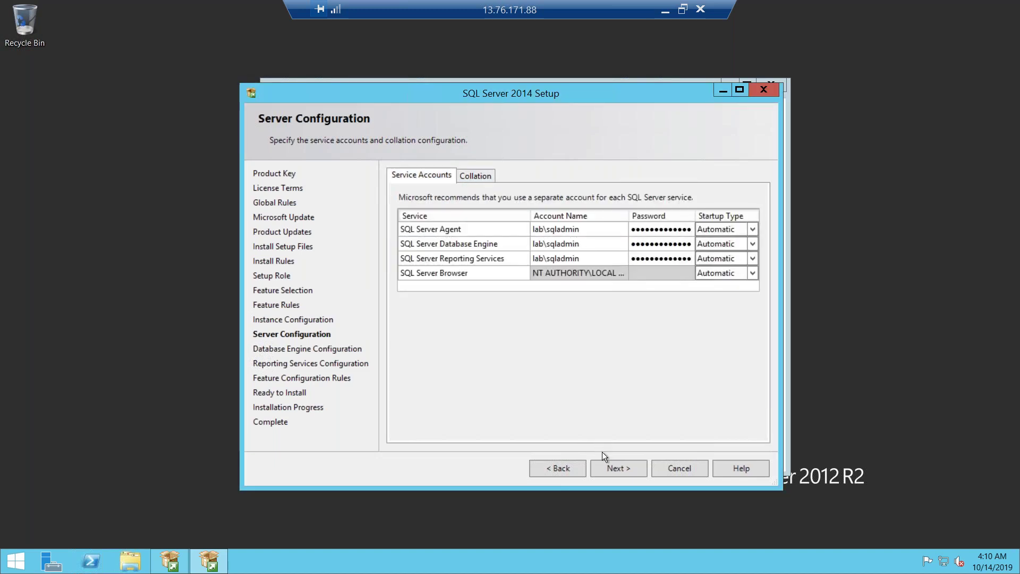
{"action": "left_click", "coordinate": [482, 177]}
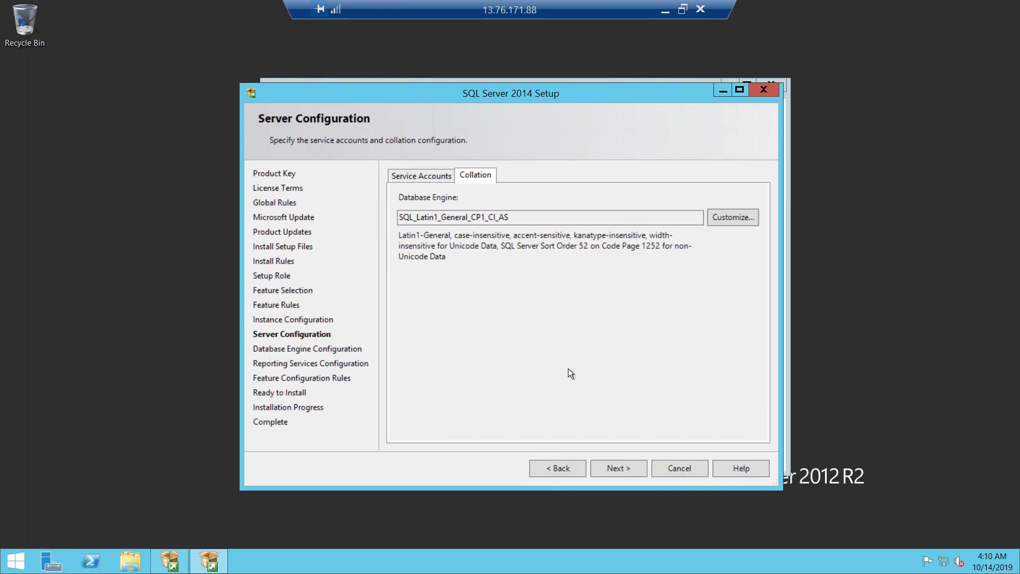
Add the current user and the sccmadmin account as SQL Server administrators.
{"action": "left_click", "coordinate": [596, 467]}
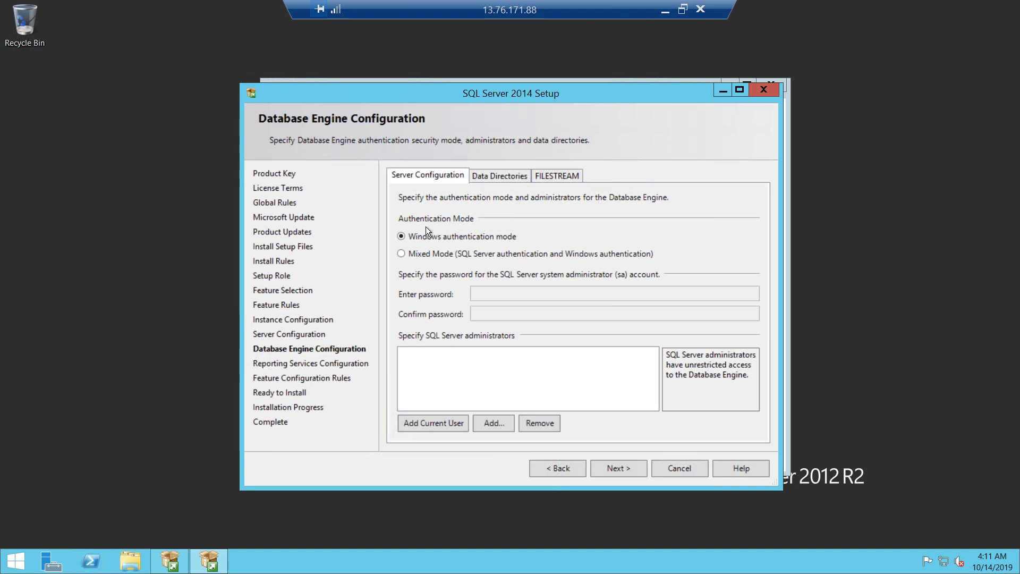
{"action": "left_click", "coordinate": [437, 425]}
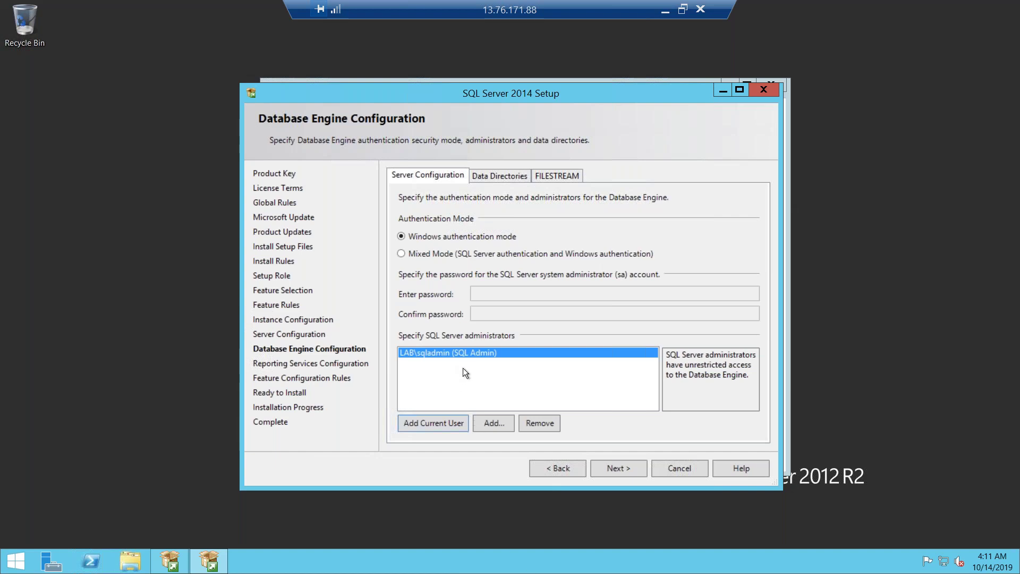
{"action": "left_click", "coordinate": [496, 422]}
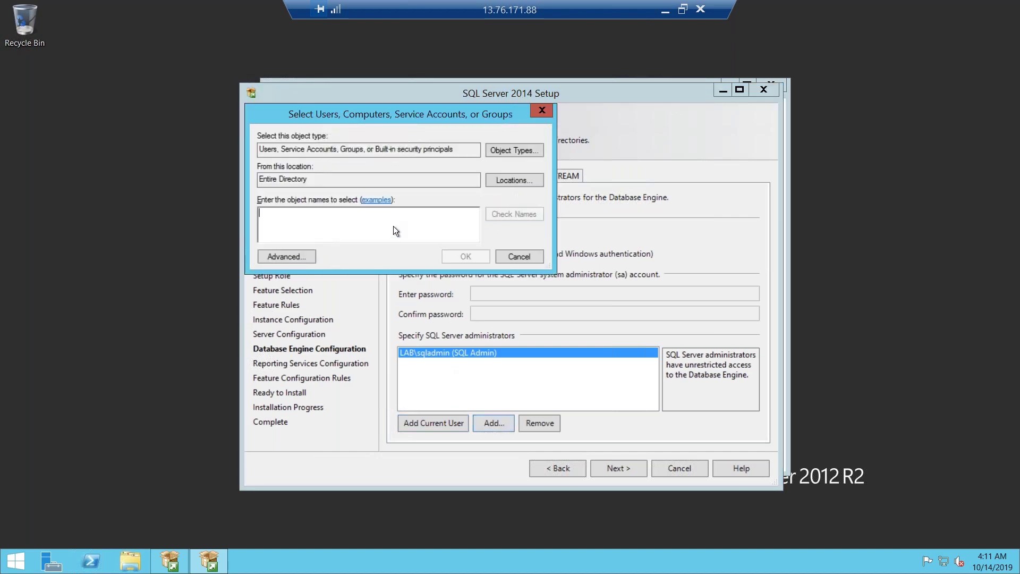
{"action": "type", "text": "scc"}
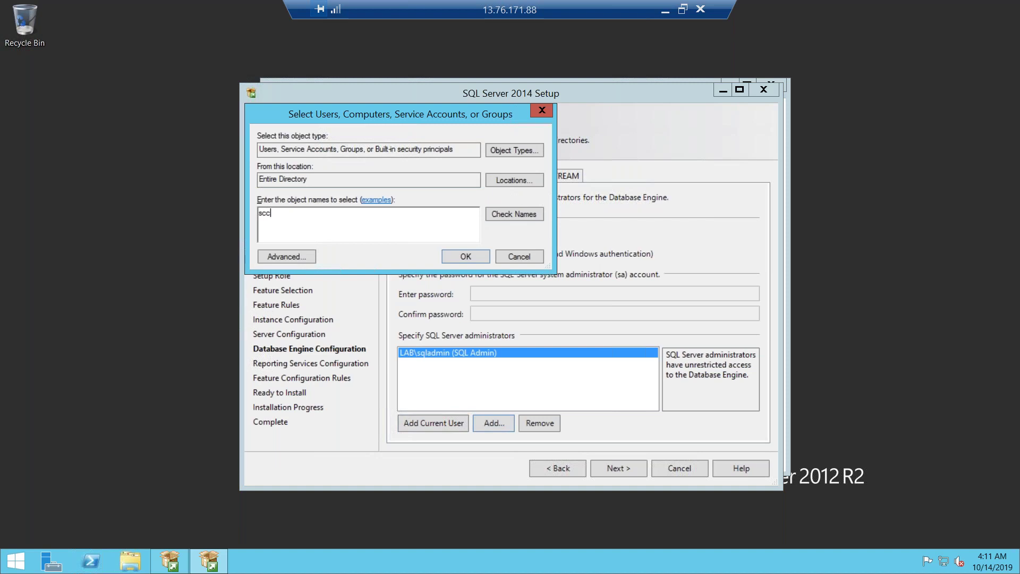
{"action": "type", "text": "madmin"}
{"action": "left_click", "coordinate": [499, 214]}
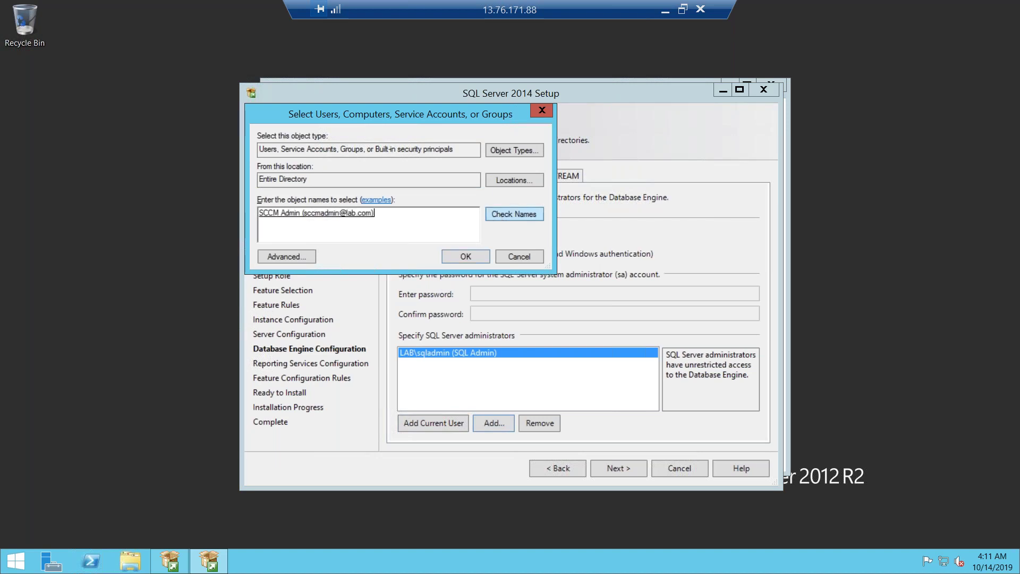
{"action": "left_click", "coordinate": [469, 256]}
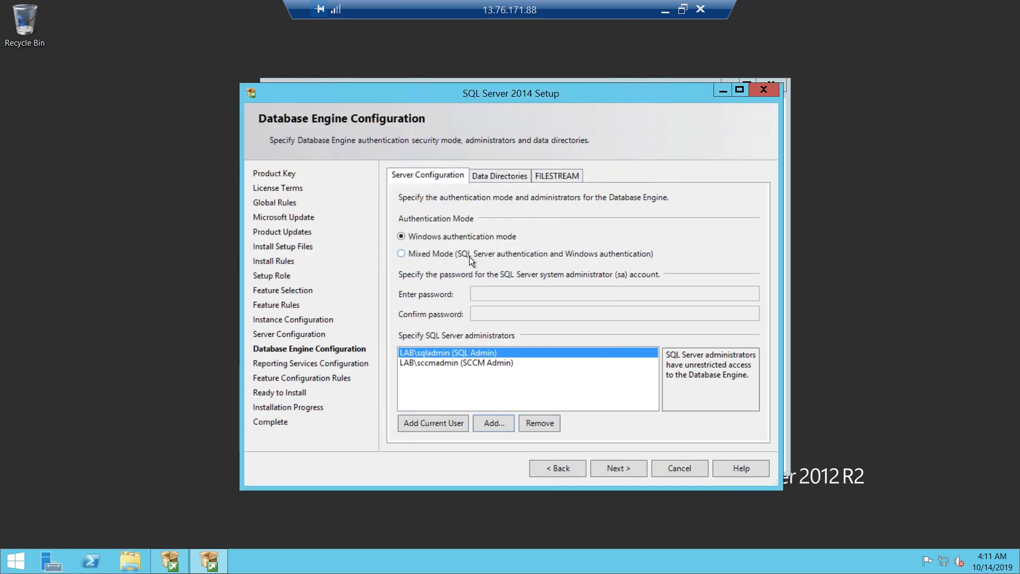
Review the SQL Admin and SCCM Admin entries in the administrators list.
{"action": "left_click", "coordinate": [460, 365]}
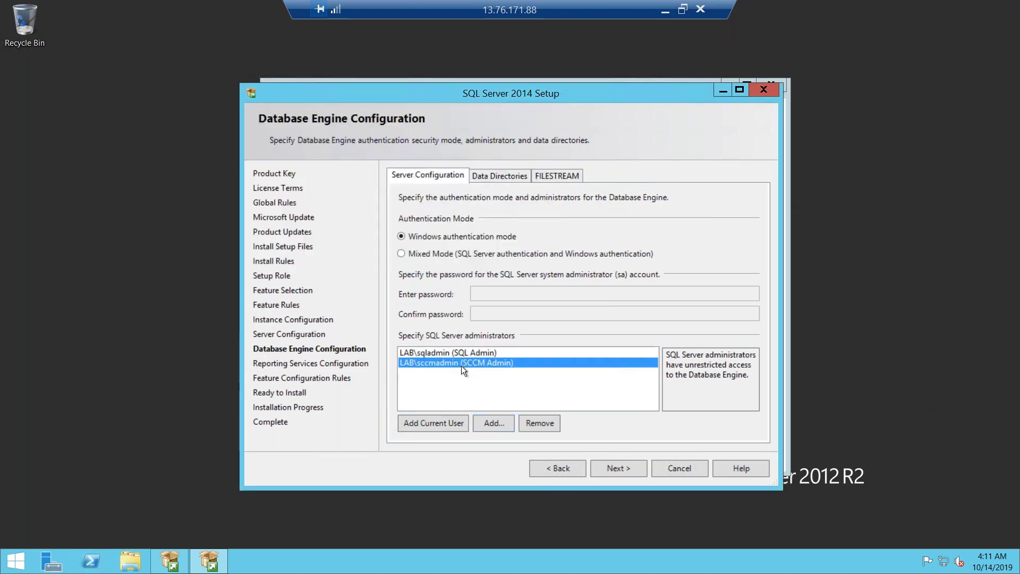
{"action": "left_click", "coordinate": [420, 352]}
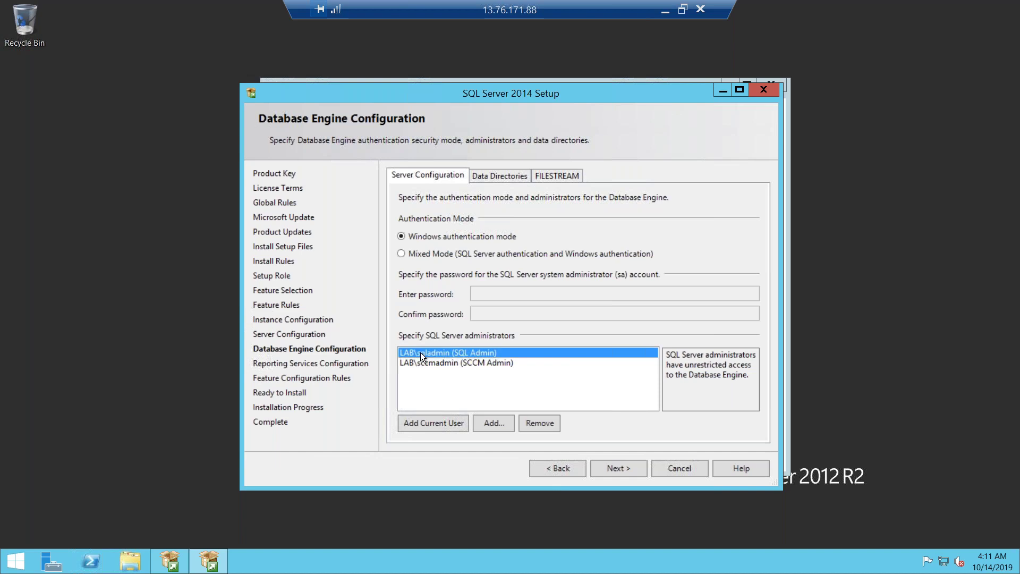
{"action": "left_click", "coordinate": [461, 362]}
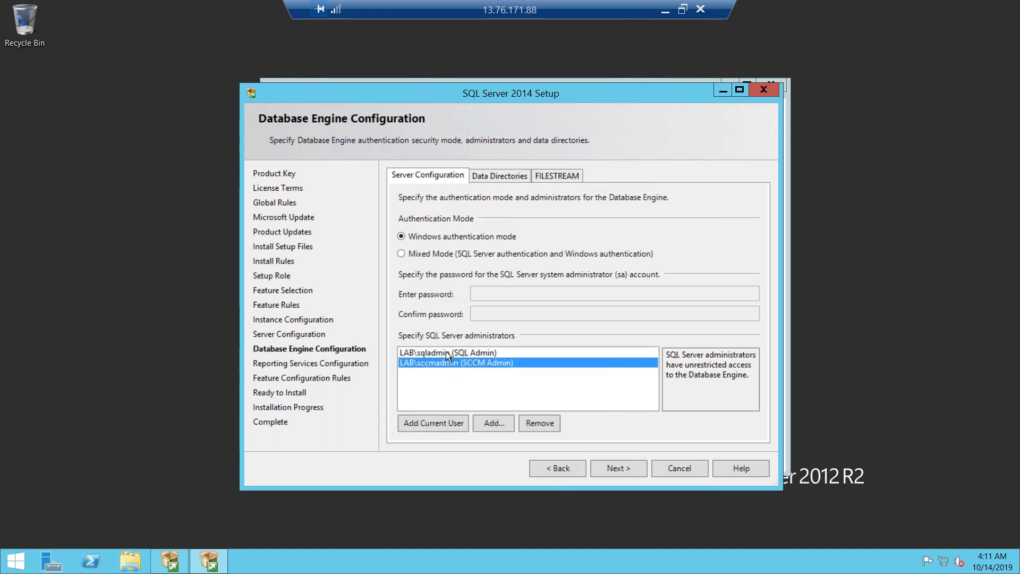
{"action": "left_click", "coordinate": [445, 352]}
{"action": "left_click", "coordinate": [446, 363]}
{"action": "left_click", "coordinate": [464, 354]}
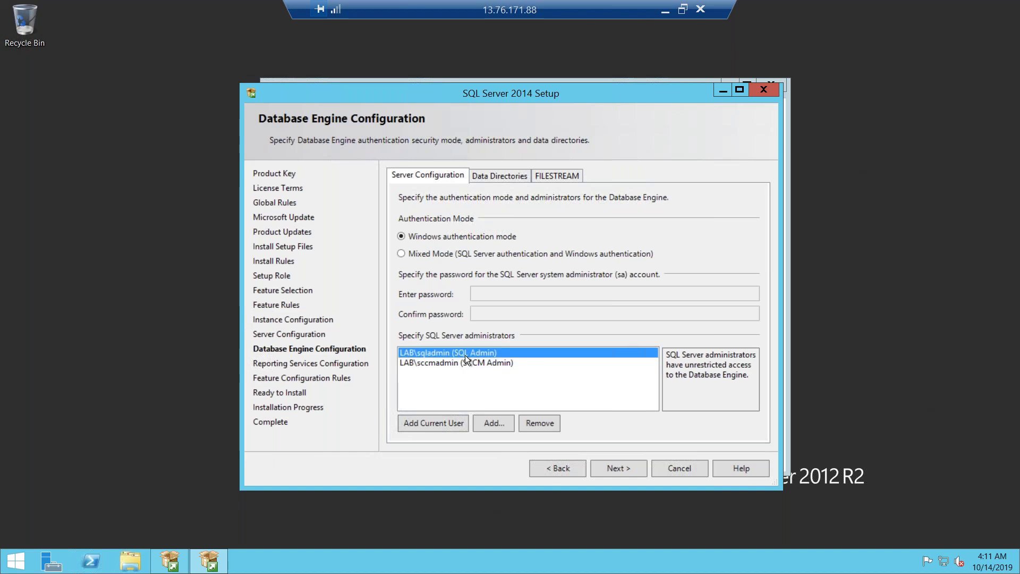
Start the SQL Server 2014 installation and show the RDP session inside the manager window.
{"action": "left_click", "coordinate": [596, 465]}
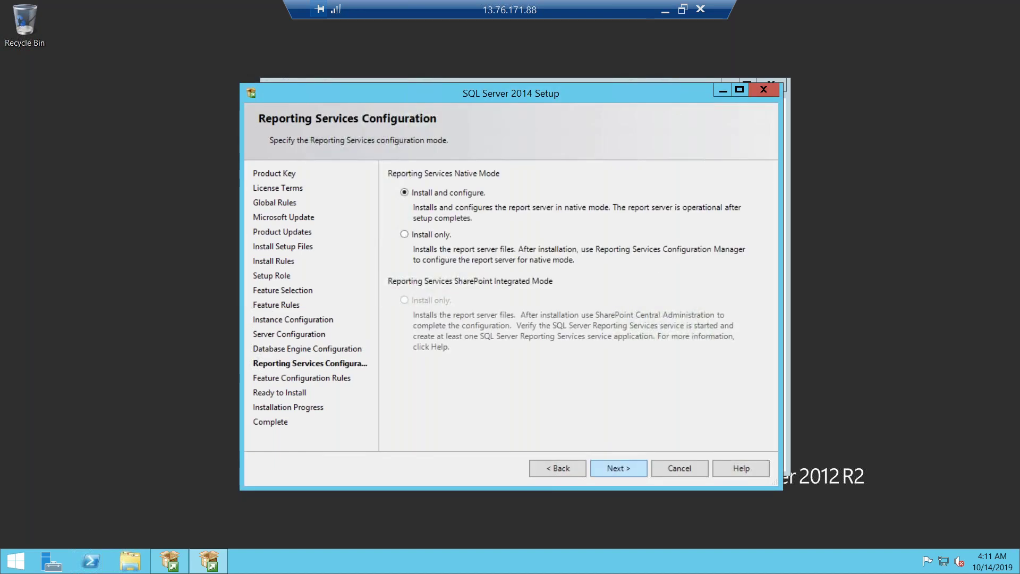
{"action": "key", "text": "Return"}
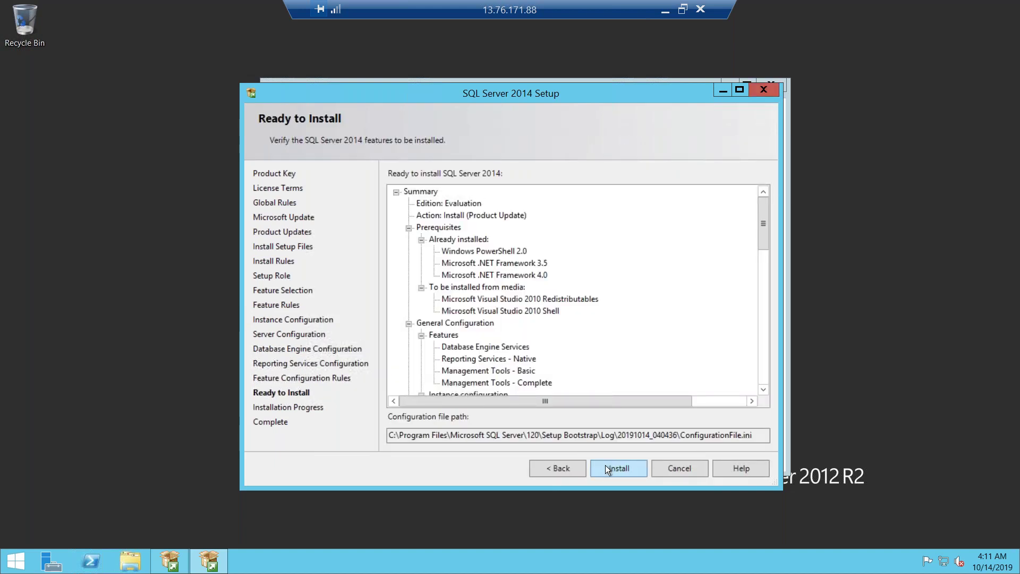
{"action": "left_click", "coordinate": [606, 468]}
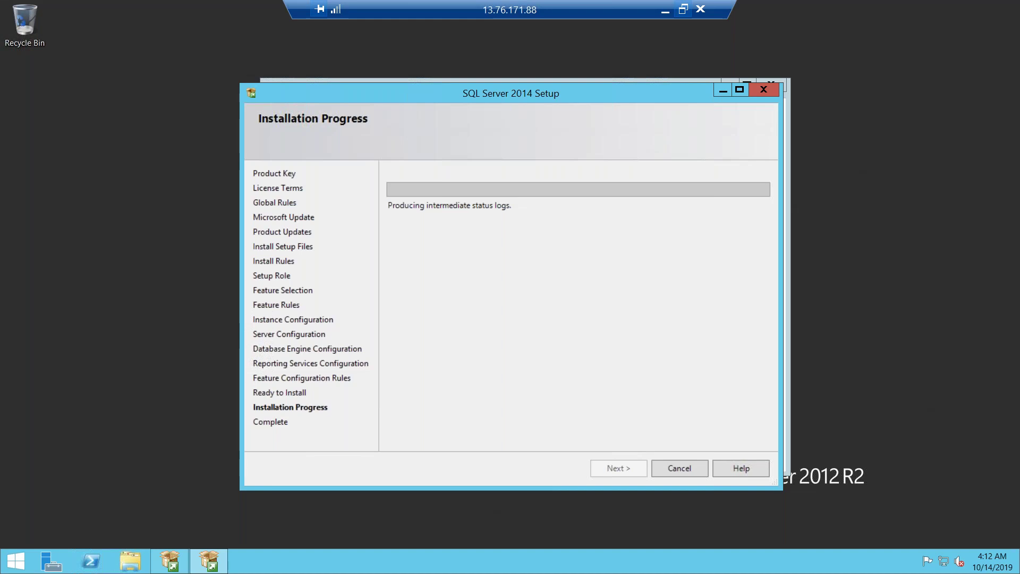
{"action": "left_click", "coordinate": [683, 9]}
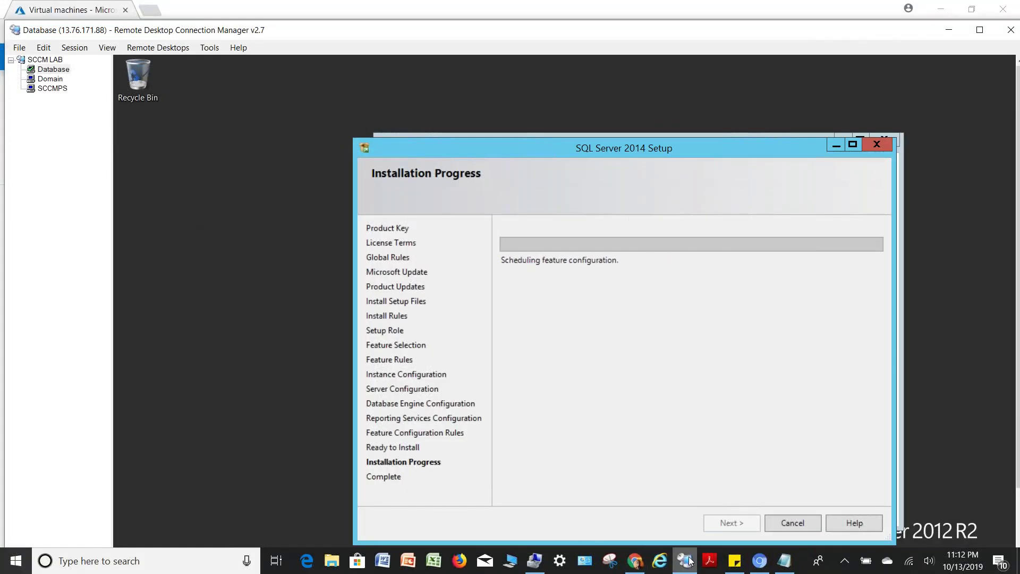
Bring the Notepad 14th Oct topic notes to the front over the installer.
{"action": "left_click", "coordinate": [792, 563]}
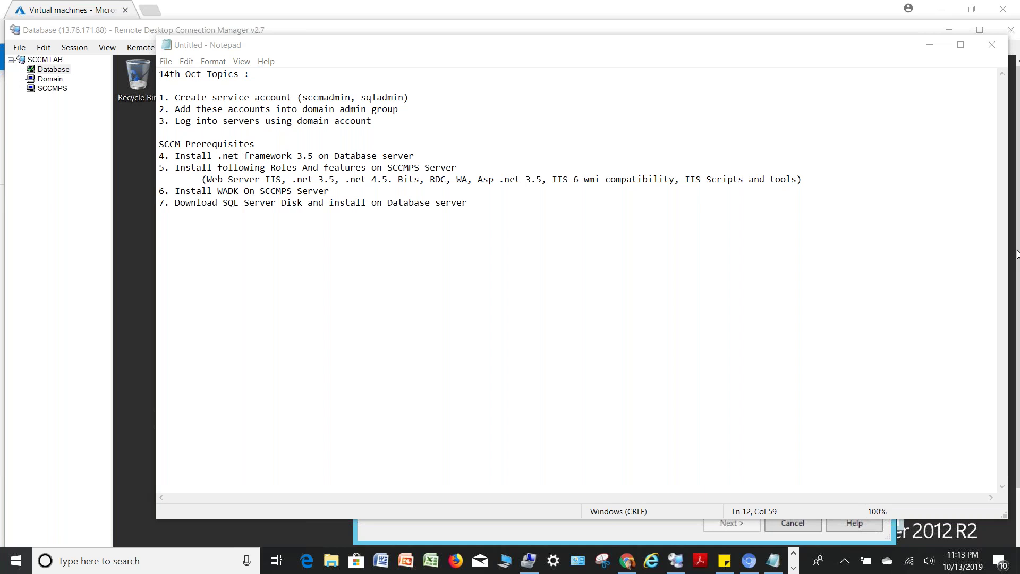
Add item '8. Configure Firewall in all computers using gpo' after item 7, then switch to the Domain session.
{"action": "left_click", "coordinate": [503, 214]}
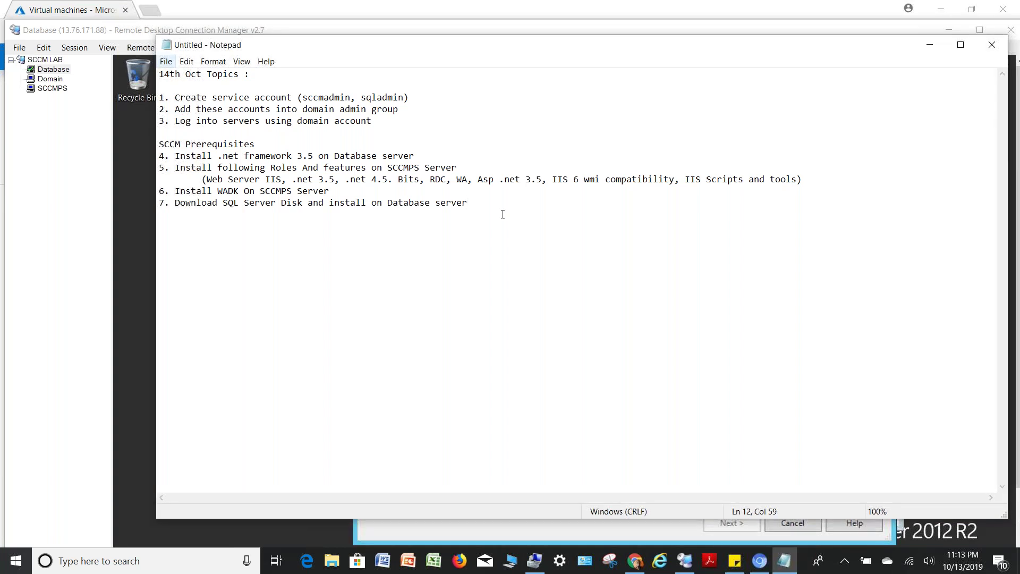
{"action": "left_click", "coordinate": [197, 202]}
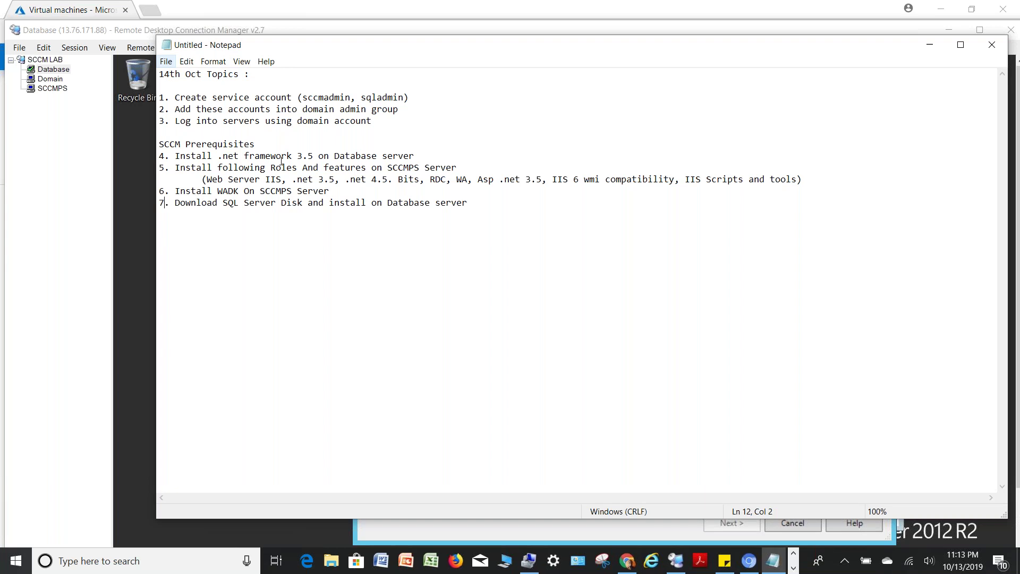
{"action": "left_click", "coordinate": [480, 205]}
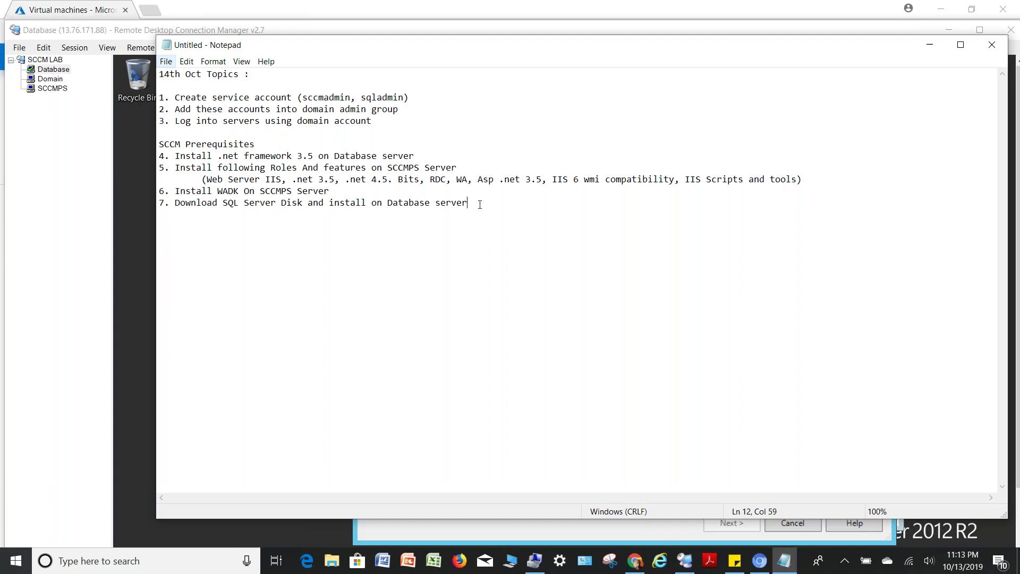
{"action": "key", "text": "Return"}
{"action": "type", "text": "8. Configure Firewall in "}
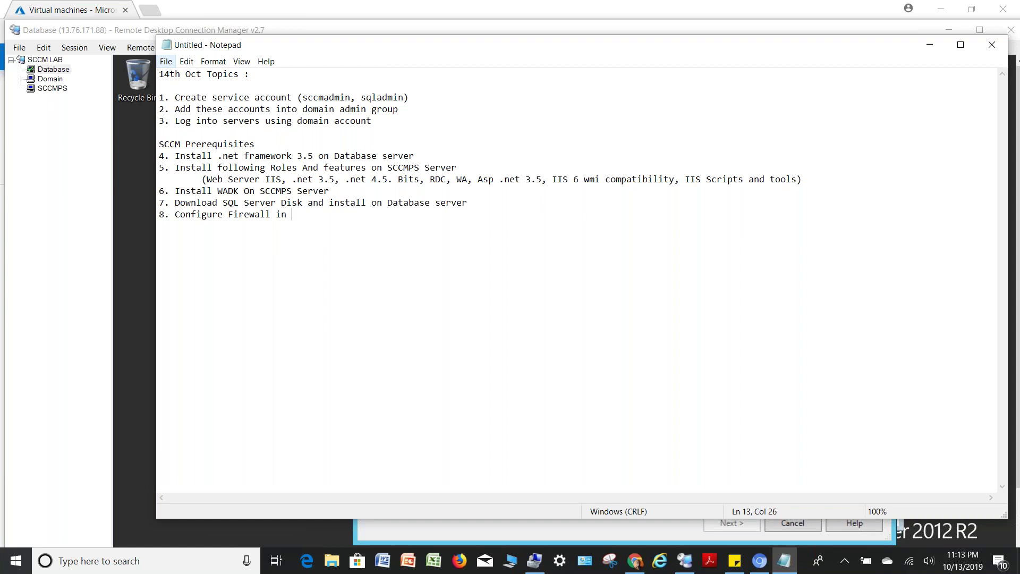
{"action": "type", "text": "all computers using gpo"}
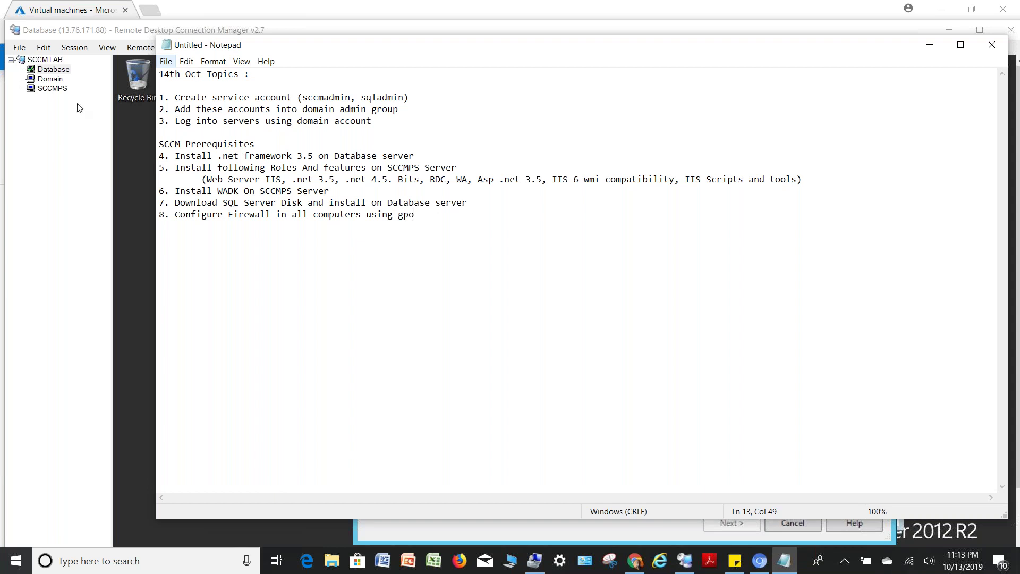
{"action": "key", "text": "ctrl+Left"}
{"action": "key", "text": "ctrl+shift+Left"}
{"action": "key", "text": "Right"}
{"action": "left_click", "coordinate": [55, 80]}
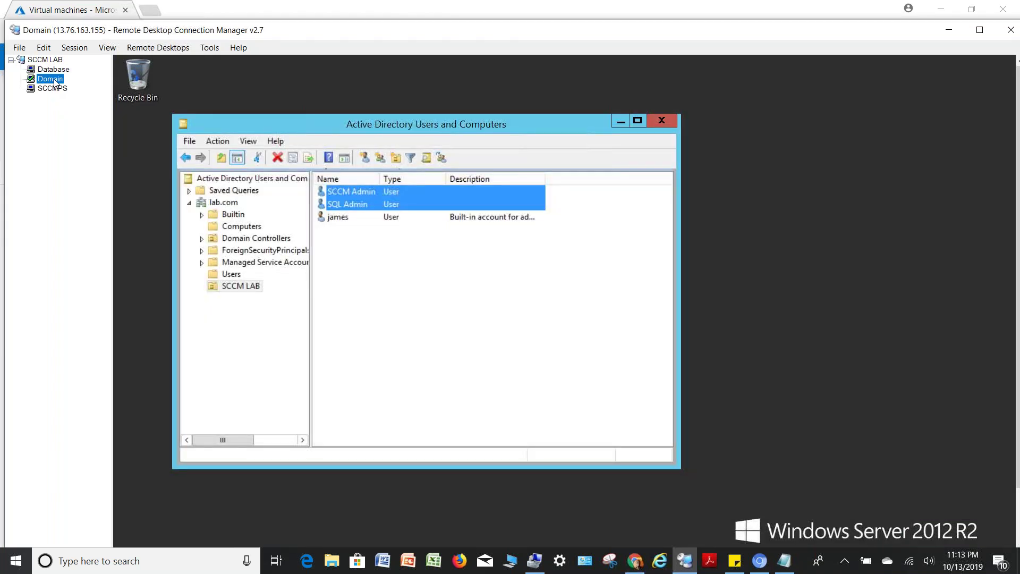
On the SCCMPS session, close the ADK dialog, roles wizard and Server Manager, then bring Notepad forward.
{"action": "left_click", "coordinate": [55, 69]}
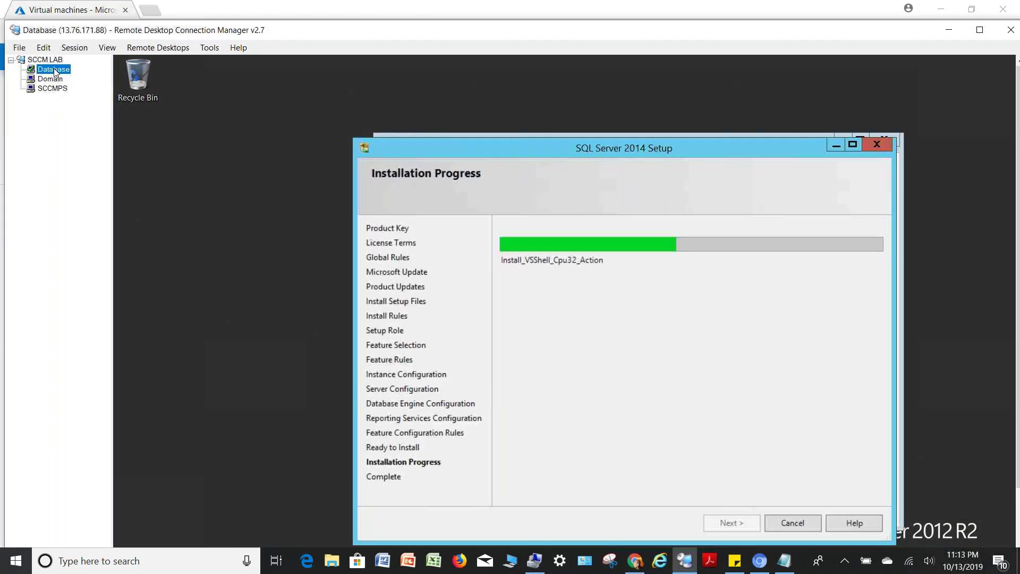
{"action": "left_click", "coordinate": [50, 89]}
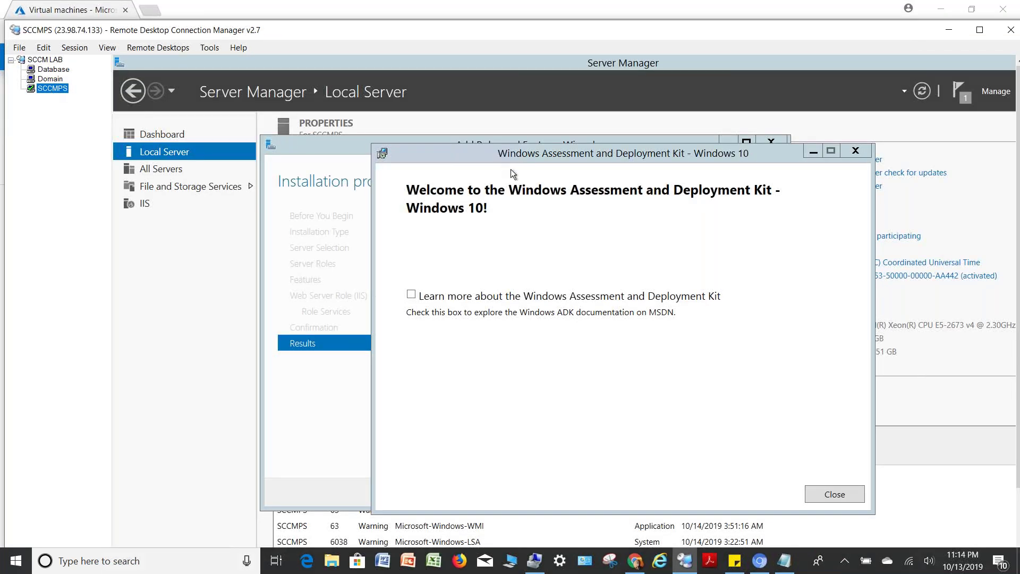
{"action": "left_click", "coordinate": [831, 500]}
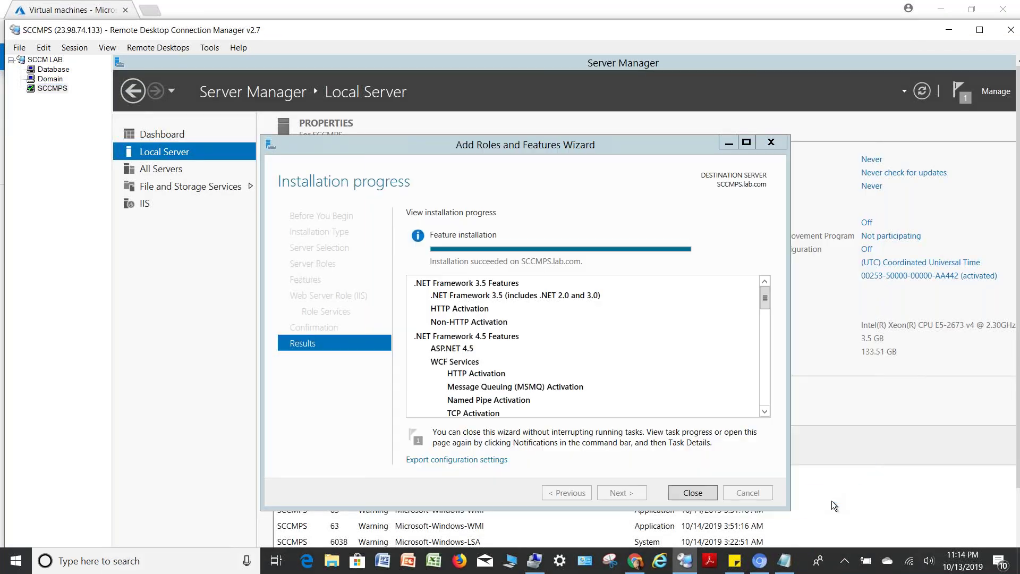
{"action": "left_click", "coordinate": [692, 493]}
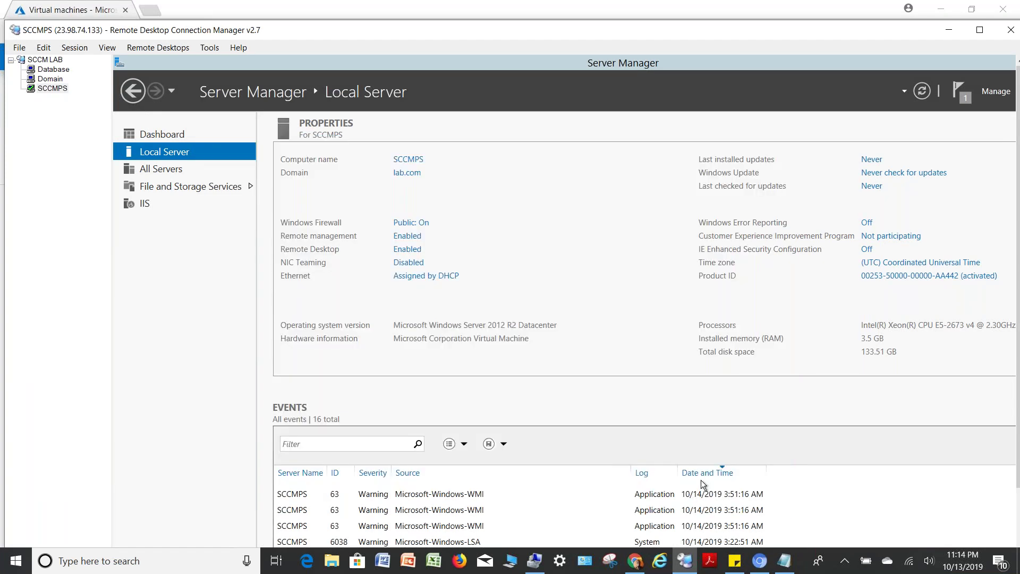
{"action": "left_click", "coordinate": [923, 65]}
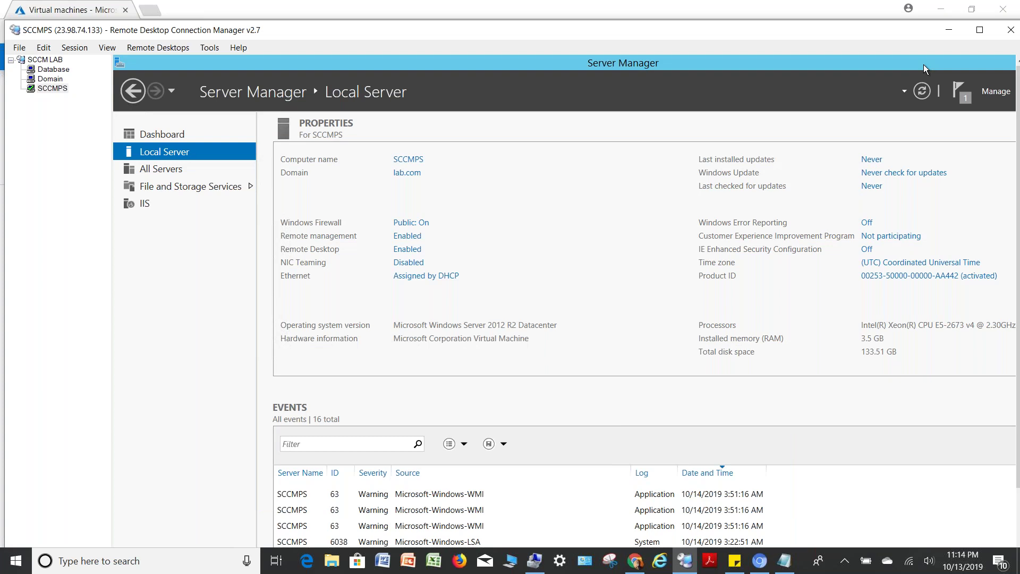
{"action": "double_click", "coordinate": [923, 65]}
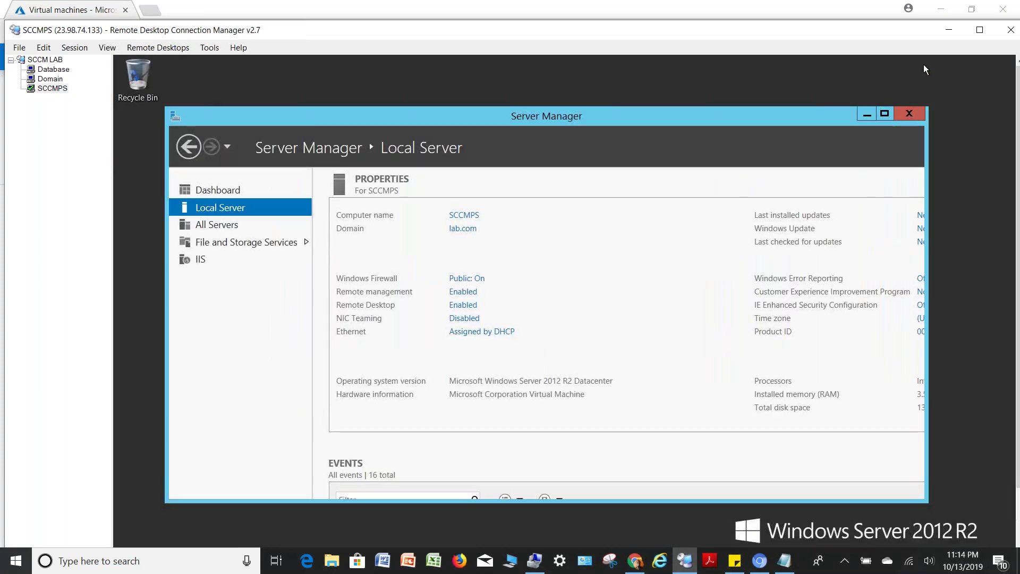
{"action": "left_click", "coordinate": [901, 108]}
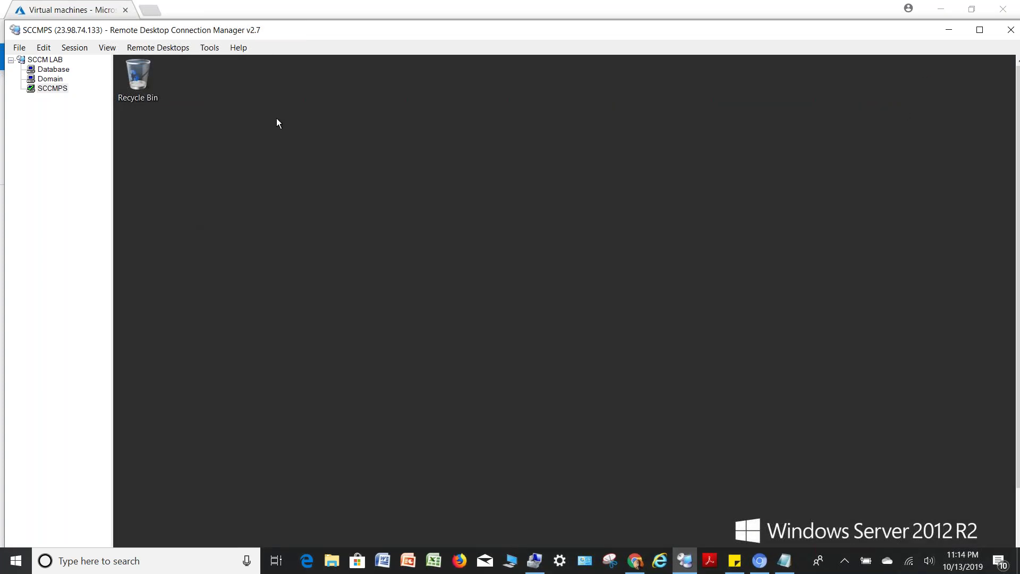
{"action": "left_click", "coordinate": [785, 563]}
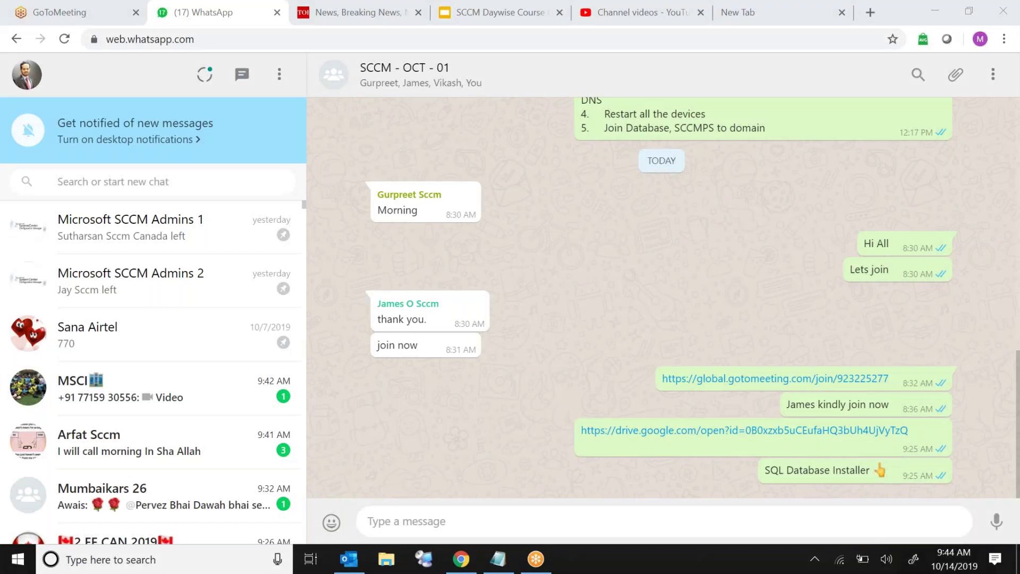
Open the Windows Ink Workspace panel from the system tray.
{"action": "left_click", "coordinate": [913, 558]}
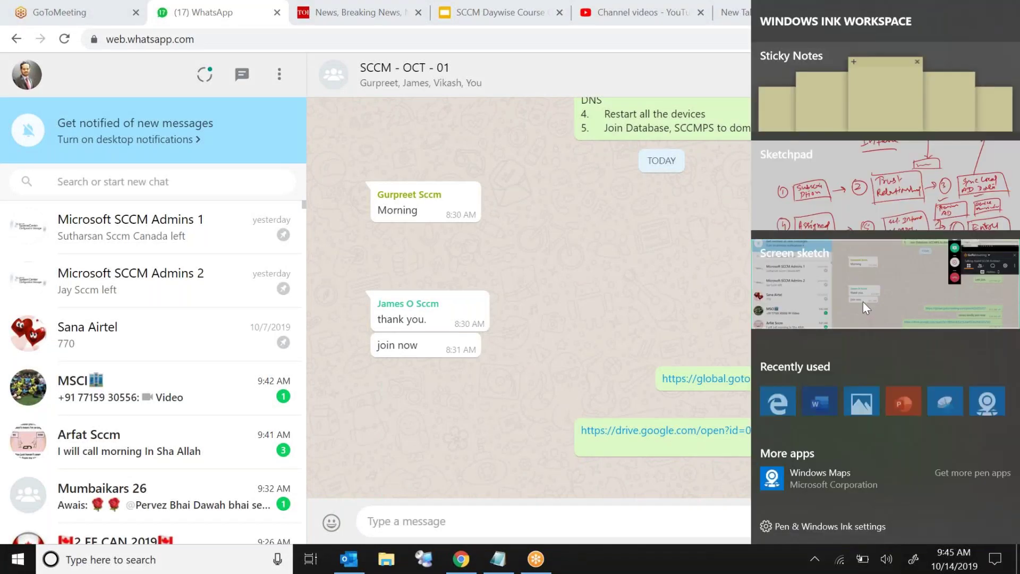
Open Sketchpad, clear the old Intune drawing, and begin handwriting 'Firewall'.
{"action": "left_click", "coordinate": [817, 212]}
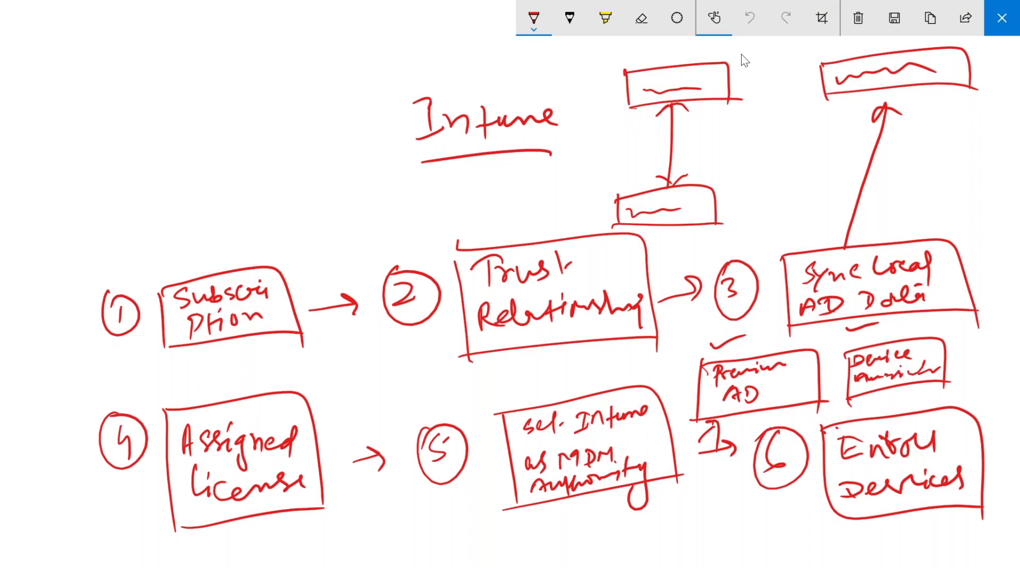
{"action": "left_click", "coordinate": [860, 27]}
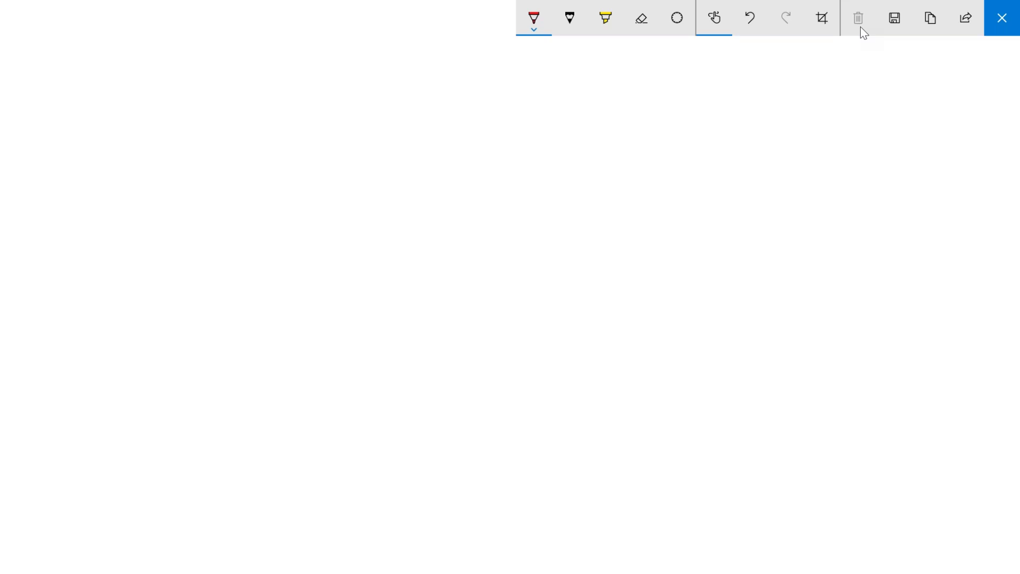
{"action": "mouse_move", "coordinate": [407, 110]}
{"action": "left_mouse_down"}
{"action": "mouse_move", "coordinate": [402, 143]}
{"action": "mouse_move", "coordinate": [423, 104]}
{"action": "mouse_move", "coordinate": [428, 124]}
{"action": "left_mouse_up"}
Handwrite the heading 'Firewall configuration' in red and underline it.
{"action": "mouse_move", "coordinate": [434, 123]}
{"action": "left_mouse_down"}
{"action": "mouse_move", "coordinate": [436, 136]}
{"action": "mouse_move", "coordinate": [521, 124]}
{"action": "mouse_move", "coordinate": [584, 136]}
{"action": "left_mouse_up"}
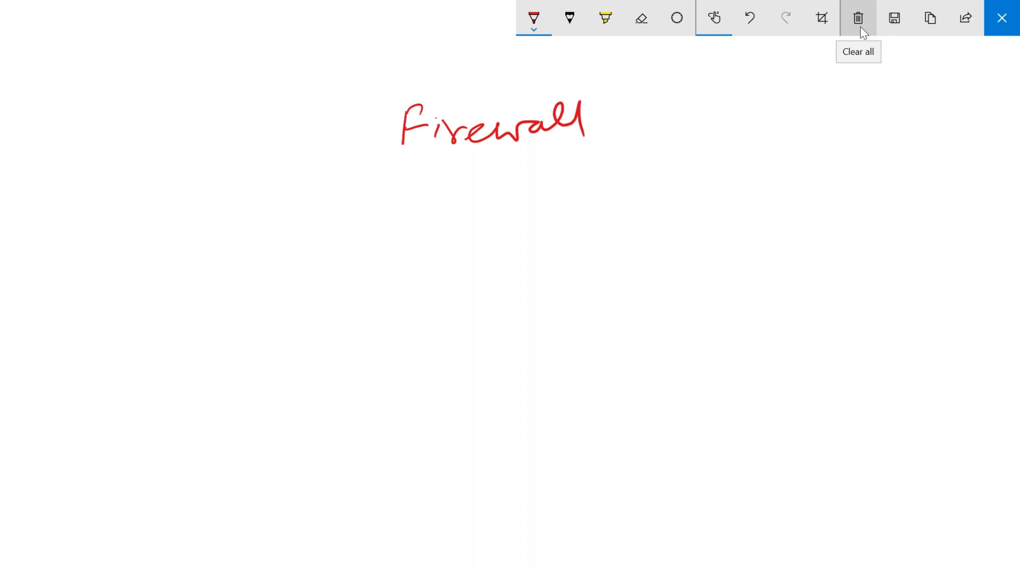
{"action": "left_click_drag", "start_coordinate": [634, 113], "coordinate": [623, 128]}
{"action": "mouse_move", "coordinate": [643, 117]}
{"action": "left_mouse_down"}
{"action": "mouse_move", "coordinate": [691, 99]}
{"action": "mouse_move", "coordinate": [681, 137]}
{"action": "left_mouse_up"}
{"action": "mouse_move", "coordinate": [686, 122]}
{"action": "left_mouse_down"}
{"action": "mouse_move", "coordinate": [699, 107]}
{"action": "mouse_move", "coordinate": [710, 113]}
{"action": "mouse_move", "coordinate": [707, 155]}
{"action": "left_mouse_up"}
{"action": "left_click_drag", "start_coordinate": [726, 114], "coordinate": [783, 120]}
{"action": "mouse_move", "coordinate": [793, 101]}
{"action": "left_mouse_down"}
{"action": "mouse_move", "coordinate": [790, 123]}
{"action": "mouse_move", "coordinate": [824, 118]}
{"action": "left_mouse_up"}
{"action": "left_click_drag", "start_coordinate": [836, 106], "coordinate": [859, 124]}
{"action": "left_click_drag", "start_coordinate": [386, 177], "coordinate": [572, 161]}
{"action": "left_click_drag", "start_coordinate": [620, 157], "coordinate": [711, 152]}
{"action": "left_click_drag", "start_coordinate": [757, 152], "coordinate": [863, 165]}
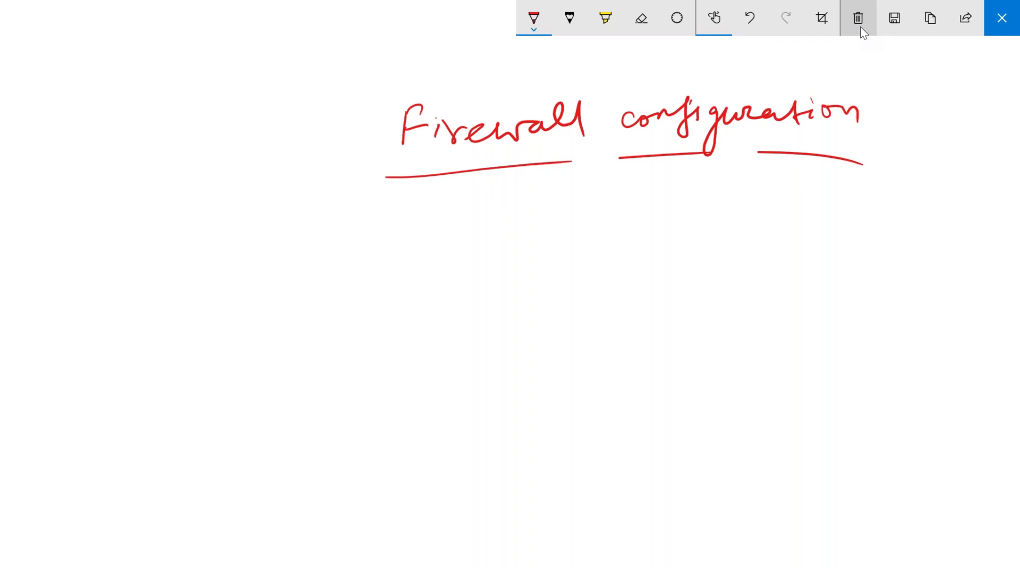
Add a circled 1 labelled 'Client Computers' below the heading.
{"action": "left_click_drag", "start_coordinate": [115, 258], "coordinate": [122, 283]}
{"action": "mouse_move", "coordinate": [100, 271]}
{"action": "left_mouse_down"}
{"action": "mouse_move", "coordinate": [136, 276]}
{"action": "mouse_move", "coordinate": [104, 292]}
{"action": "mouse_move", "coordinate": [118, 244]}
{"action": "left_mouse_up"}
{"action": "left_click_drag", "start_coordinate": [121, 252], "coordinate": [121, 274]}
{"action": "mouse_move", "coordinate": [113, 240]}
{"action": "left_mouse_down"}
{"action": "mouse_move", "coordinate": [109, 285]}
{"action": "mouse_move", "coordinate": [98, 247]}
{"action": "left_mouse_up"}
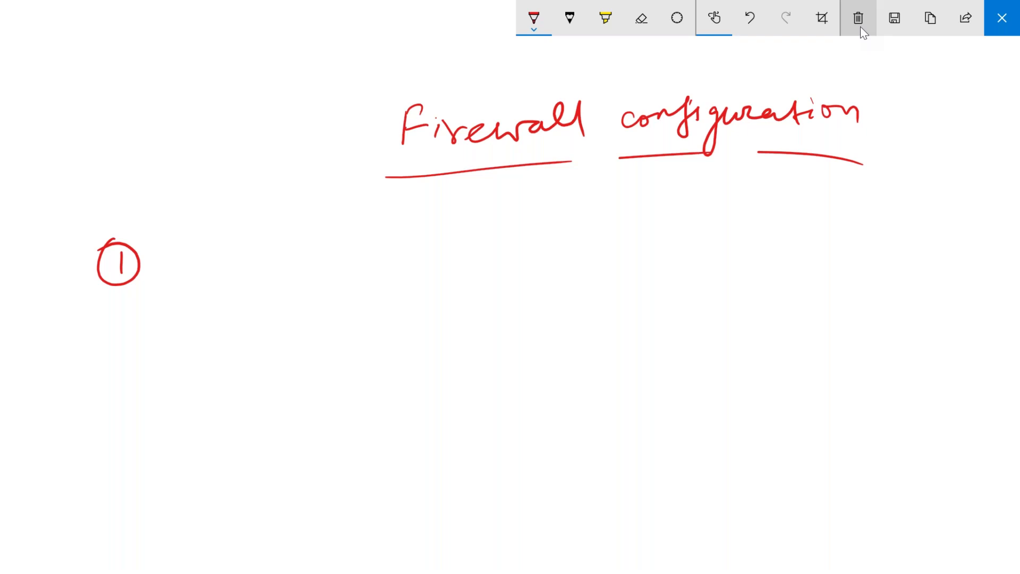
{"action": "mouse_move", "coordinate": [169, 248]}
{"action": "left_mouse_down"}
{"action": "mouse_move", "coordinate": [164, 255]}
{"action": "mouse_move", "coordinate": [183, 268]}
{"action": "mouse_move", "coordinate": [234, 264]}
{"action": "left_mouse_up"}
{"action": "mouse_move", "coordinate": [234, 264]}
{"action": "left_mouse_down"}
{"action": "mouse_move", "coordinate": [240, 246]}
{"action": "mouse_move", "coordinate": [242, 267]}
{"action": "left_mouse_up"}
{"action": "left_click", "coordinate": [245, 258]}
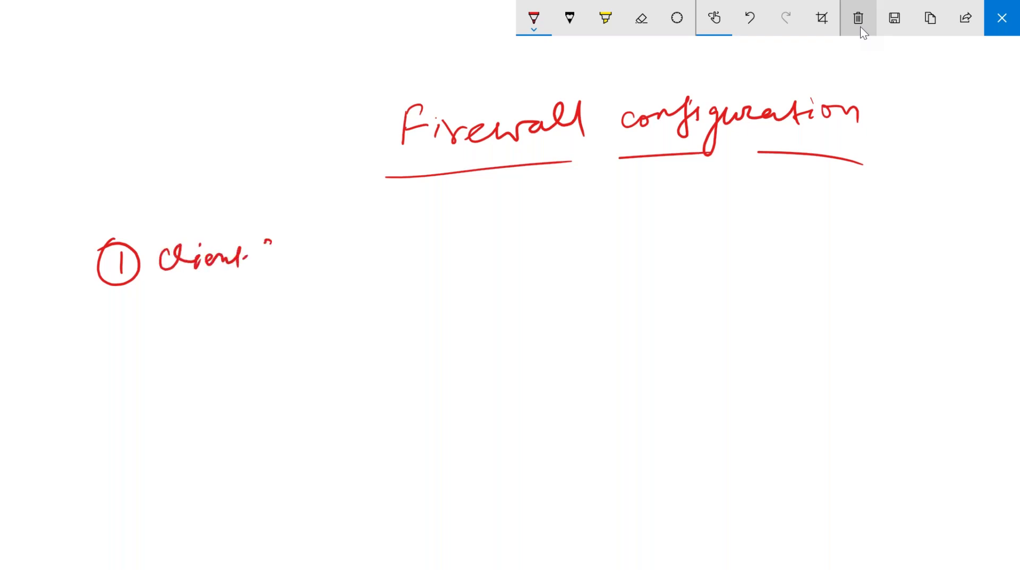
{"action": "left_click_drag", "start_coordinate": [268, 242], "coordinate": [266, 259]}
{"action": "left_click_drag", "start_coordinate": [278, 251], "coordinate": [310, 266]}
{"action": "left_click", "coordinate": [309, 243]}
{"action": "left_click_drag", "start_coordinate": [308, 245], "coordinate": [348, 253]}
{"action": "mouse_move", "coordinate": [349, 245]}
{"action": "left_mouse_down"}
{"action": "mouse_move", "coordinate": [360, 256]}
{"action": "mouse_move", "coordinate": [346, 230]}
{"action": "mouse_move", "coordinate": [418, 242]}
{"action": "mouse_move", "coordinate": [487, 227]}
{"action": "left_mouse_up"}
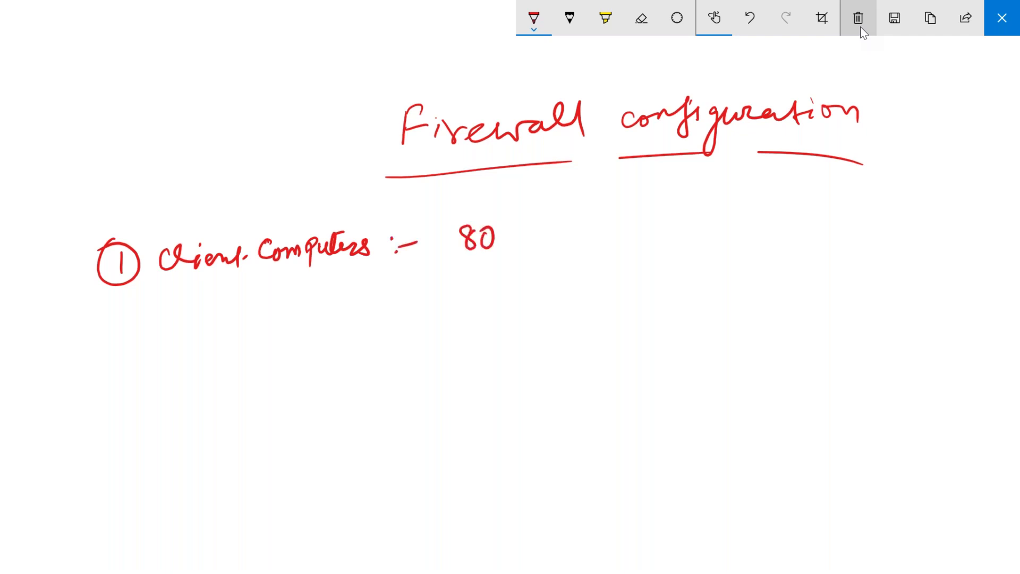
Erase the '-80' after Client Computers and start writing 'Incoming' above it.
{"action": "left_click_drag", "start_coordinate": [399, 245], "coordinate": [494, 238]}
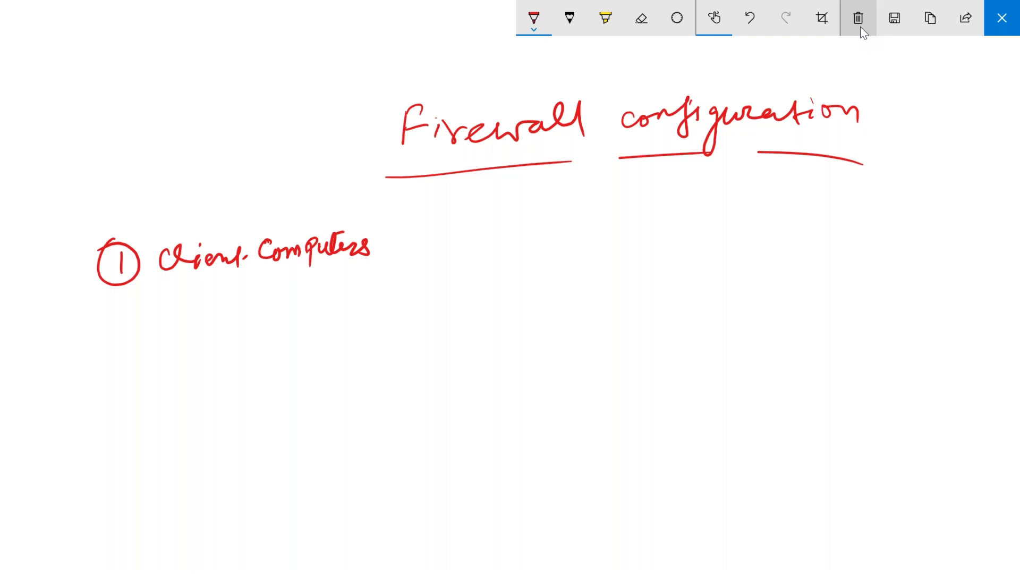
{"action": "mouse_move", "coordinate": [196, 185]}
{"action": "left_mouse_down"}
{"action": "mouse_move", "coordinate": [194, 205]}
{"action": "mouse_move", "coordinate": [207, 202]}
{"action": "left_mouse_up"}
{"action": "mouse_move", "coordinate": [188, 181]}
{"action": "left_mouse_down"}
{"action": "mouse_move", "coordinate": [203, 179]}
{"action": "mouse_move", "coordinate": [220, 201]}
{"action": "mouse_move", "coordinate": [289, 199]}
{"action": "left_mouse_up"}
{"action": "mouse_move", "coordinate": [291, 191]}
{"action": "left_mouse_down"}
{"action": "mouse_move", "coordinate": [325, 189]}
{"action": "mouse_move", "coordinate": [311, 208]}
{"action": "left_mouse_up"}
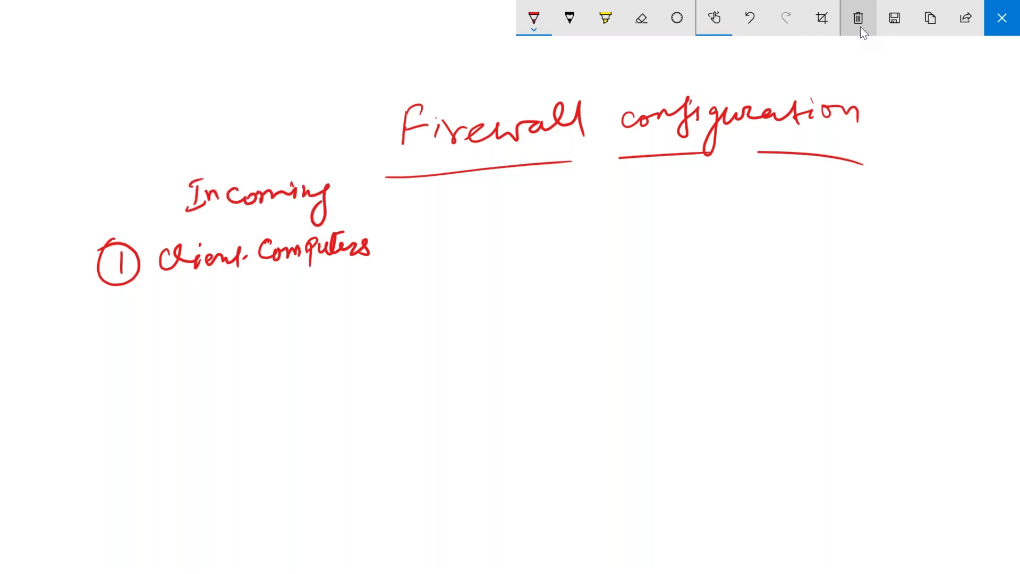
Write 'Ports' after Incoming and add ':-' after Client Computers.
{"action": "left_click_drag", "start_coordinate": [361, 184], "coordinate": [357, 211]}
{"action": "mouse_move", "coordinate": [358, 185]}
{"action": "left_mouse_down"}
{"action": "mouse_move", "coordinate": [371, 180]}
{"action": "mouse_move", "coordinate": [368, 197]}
{"action": "left_mouse_up"}
{"action": "mouse_move", "coordinate": [388, 189]}
{"action": "left_mouse_down"}
{"action": "mouse_move", "coordinate": [381, 202]}
{"action": "mouse_move", "coordinate": [396, 192]}
{"action": "left_mouse_up"}
{"action": "mouse_move", "coordinate": [398, 199]}
{"action": "left_mouse_down"}
{"action": "mouse_move", "coordinate": [419, 184]}
{"action": "mouse_move", "coordinate": [418, 204]}
{"action": "left_mouse_up"}
{"action": "mouse_move", "coordinate": [410, 184]}
{"action": "left_mouse_down"}
{"action": "mouse_move", "coordinate": [435, 180]}
{"action": "mouse_move", "coordinate": [426, 199]}
{"action": "left_mouse_up"}
{"action": "left_click_drag", "start_coordinate": [392, 231], "coordinate": [390, 237]}
{"action": "mouse_move", "coordinate": [391, 252]}
{"action": "left_mouse_down"}
{"action": "mouse_move", "coordinate": [445, 234]}
{"action": "mouse_move", "coordinate": [466, 248]}
{"action": "mouse_move", "coordinate": [474, 234]}
{"action": "left_mouse_up"}
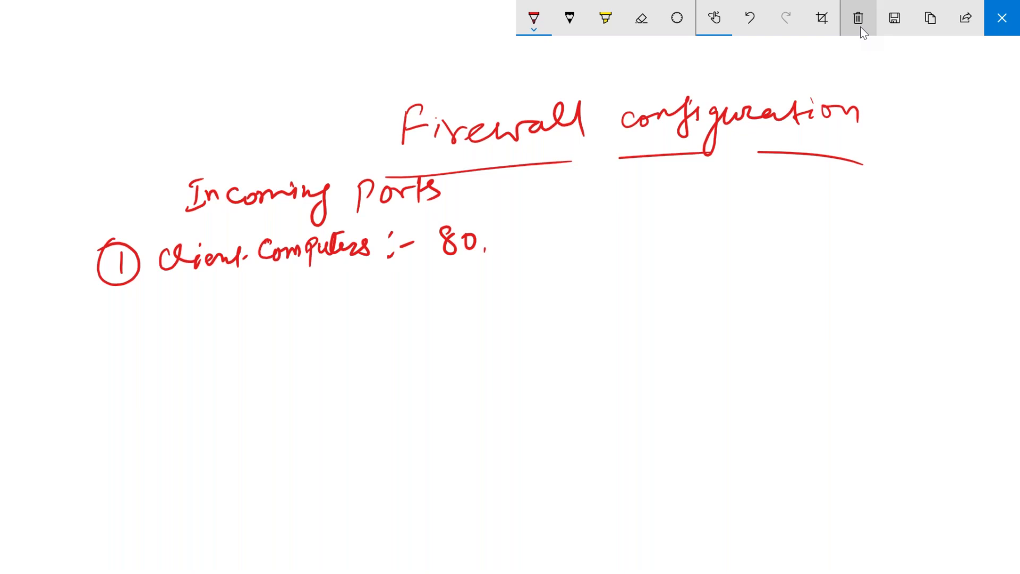
List client ports 443, 8530 and 8531 after 80.
{"action": "left_click_drag", "start_coordinate": [513, 229], "coordinate": [527, 254]}
{"action": "mouse_move", "coordinate": [538, 230]}
{"action": "left_mouse_down"}
{"action": "mouse_move", "coordinate": [551, 248]}
{"action": "mouse_move", "coordinate": [562, 242]}
{"action": "mouse_move", "coordinate": [559, 252]}
{"action": "left_mouse_up"}
{"action": "left_click_drag", "start_coordinate": [582, 248], "coordinate": [579, 255]}
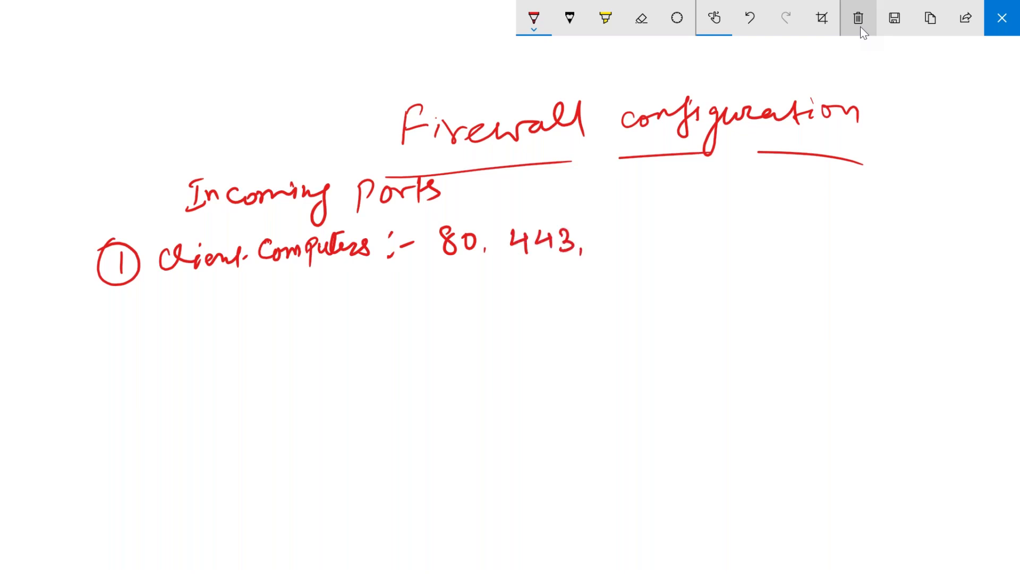
{"action": "mouse_move", "coordinate": [619, 226]}
{"action": "left_mouse_down"}
{"action": "mouse_move", "coordinate": [611, 236]}
{"action": "mouse_move", "coordinate": [616, 229]}
{"action": "mouse_move", "coordinate": [626, 250]}
{"action": "left_mouse_up"}
{"action": "mouse_move", "coordinate": [639, 226]}
{"action": "left_mouse_down"}
{"action": "mouse_move", "coordinate": [660, 232]}
{"action": "mouse_move", "coordinate": [652, 244]}
{"action": "mouse_move", "coordinate": [679, 223]}
{"action": "mouse_move", "coordinate": [689, 247]}
{"action": "mouse_move", "coordinate": [713, 247]}
{"action": "mouse_move", "coordinate": [727, 230]}
{"action": "left_mouse_up"}
{"action": "left_click_drag", "start_coordinate": [748, 223], "coordinate": [736, 245]}
{"action": "left_click_drag", "start_coordinate": [754, 227], "coordinate": [767, 248]}
{"action": "left_click_drag", "start_coordinate": [795, 224], "coordinate": [794, 254]}
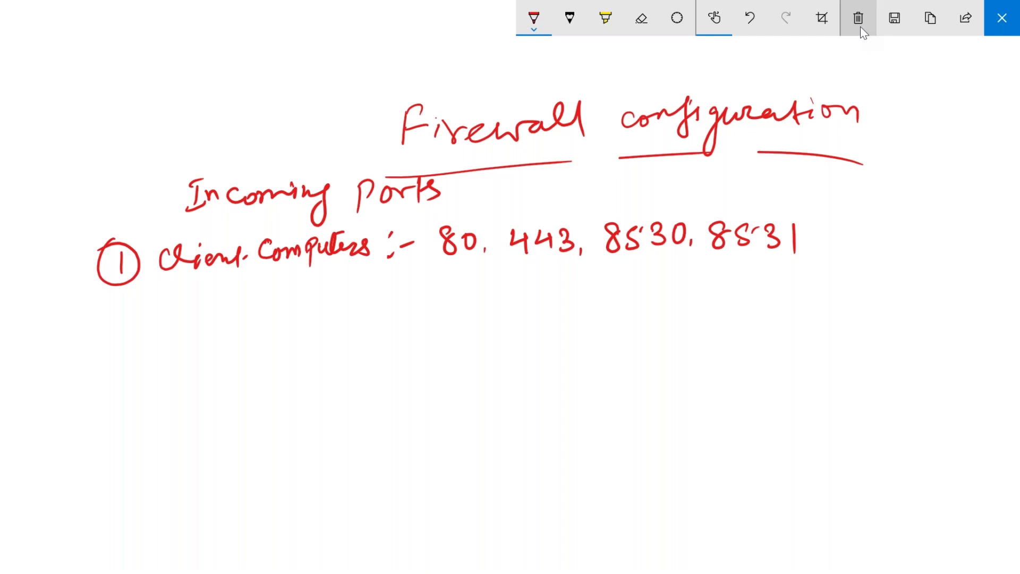
Add 'File & Printer sharing' and 'Windows Management Instrumentation (wmi)' below the ports.
{"action": "mouse_move", "coordinate": [453, 285]}
{"action": "left_mouse_down"}
{"action": "mouse_move", "coordinate": [449, 310]}
{"action": "mouse_move", "coordinate": [462, 283]}
{"action": "left_mouse_up"}
{"action": "mouse_move", "coordinate": [451, 301]}
{"action": "left_mouse_down"}
{"action": "mouse_move", "coordinate": [499, 294]}
{"action": "mouse_move", "coordinate": [533, 311]}
{"action": "left_mouse_up"}
{"action": "left_click", "coordinate": [473, 287]}
{"action": "mouse_move", "coordinate": [577, 288]}
{"action": "left_mouse_down"}
{"action": "mouse_move", "coordinate": [577, 312]}
{"action": "mouse_move", "coordinate": [584, 287]}
{"action": "left_mouse_up"}
{"action": "mouse_move", "coordinate": [580, 293]}
{"action": "left_mouse_down"}
{"action": "mouse_move", "coordinate": [637, 300]}
{"action": "mouse_move", "coordinate": [678, 277]}
{"action": "mouse_move", "coordinate": [687, 293]}
{"action": "mouse_move", "coordinate": [729, 290]}
{"action": "left_mouse_up"}
{"action": "mouse_move", "coordinate": [742, 280]}
{"action": "left_mouse_down"}
{"action": "mouse_move", "coordinate": [746, 290]}
{"action": "mouse_move", "coordinate": [788, 276]}
{"action": "mouse_move", "coordinate": [795, 306]}
{"action": "mouse_move", "coordinate": [794, 285]}
{"action": "left_mouse_up"}
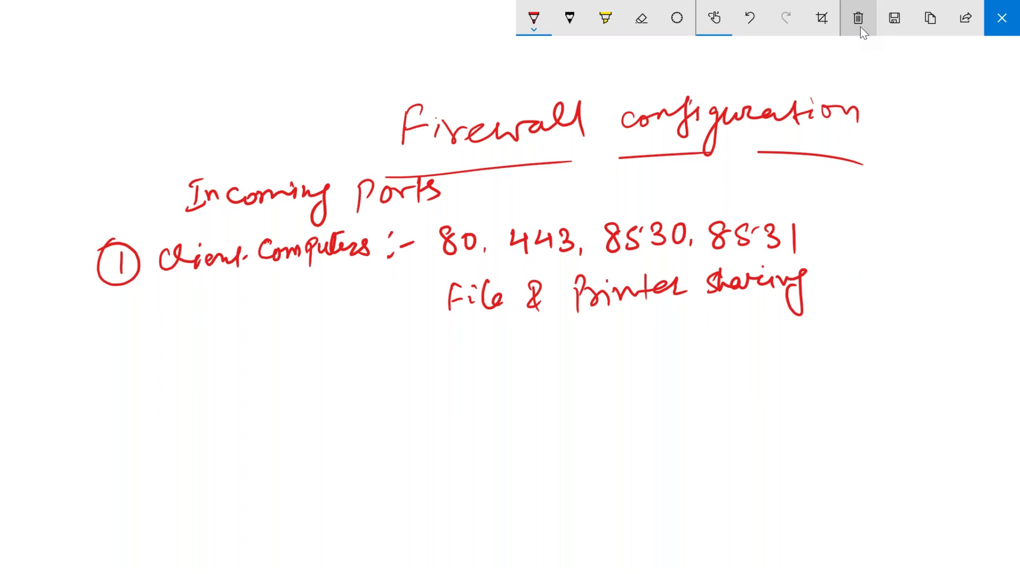
{"action": "mouse_move", "coordinate": [449, 330]}
{"action": "left_mouse_down"}
{"action": "mouse_move", "coordinate": [465, 348]}
{"action": "mouse_move", "coordinate": [498, 344]}
{"action": "mouse_move", "coordinate": [516, 320]}
{"action": "mouse_move", "coordinate": [559, 330]}
{"action": "mouse_move", "coordinate": [563, 343]}
{"action": "mouse_move", "coordinate": [600, 327]}
{"action": "mouse_move", "coordinate": [616, 348]}
{"action": "mouse_move", "coordinate": [732, 326]}
{"action": "mouse_move", "coordinate": [802, 340]}
{"action": "mouse_move", "coordinate": [830, 337]}
{"action": "mouse_move", "coordinate": [848, 321]}
{"action": "mouse_move", "coordinate": [878, 330]}
{"action": "mouse_move", "coordinate": [982, 313]}
{"action": "left_mouse_up"}
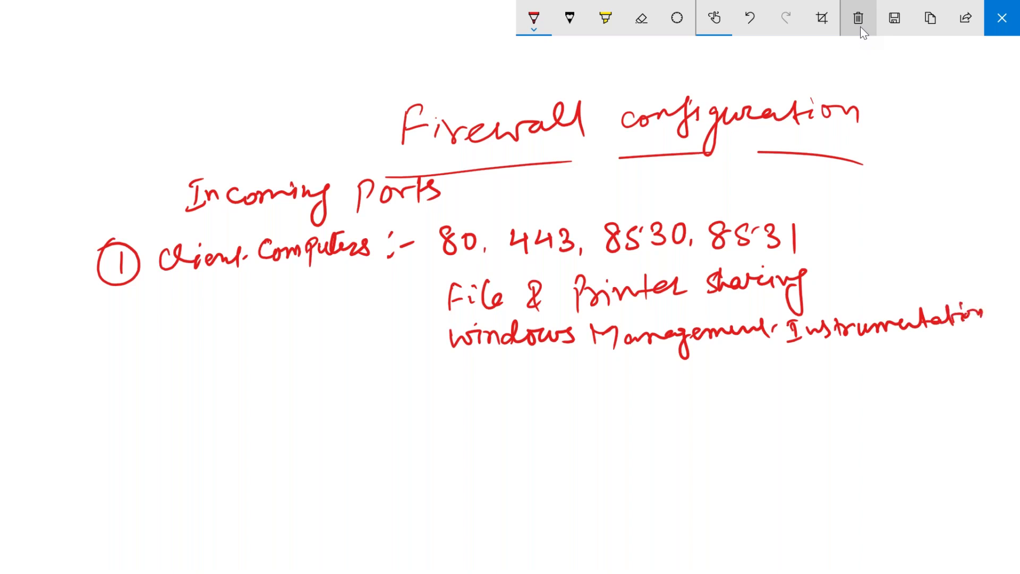
{"action": "mouse_move", "coordinate": [766, 351]}
{"action": "left_mouse_down"}
{"action": "mouse_move", "coordinate": [829, 352]}
{"action": "mouse_move", "coordinate": [837, 370]}
{"action": "mouse_move", "coordinate": [758, 370]}
{"action": "left_mouse_up"}
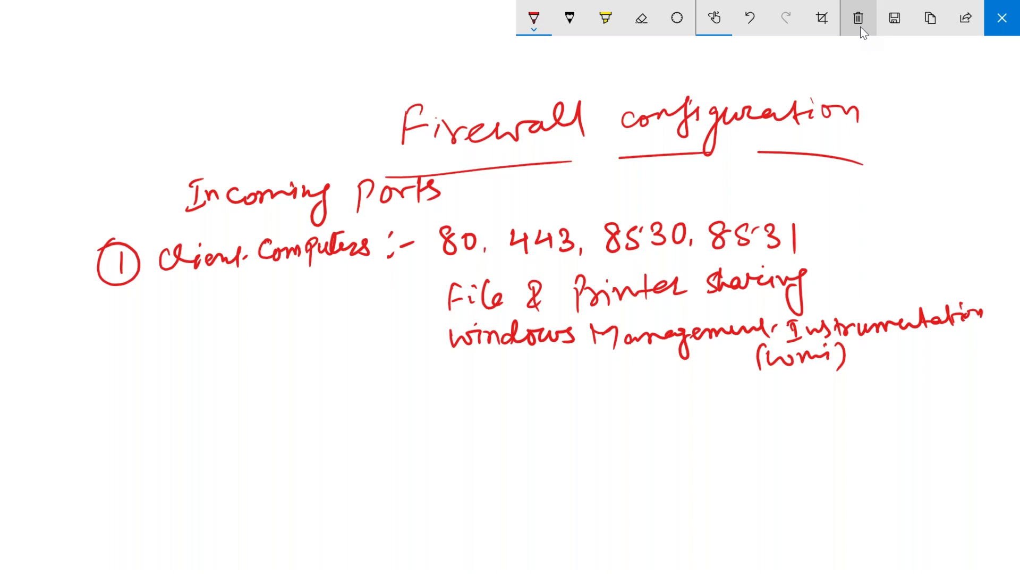
Draw a circled 2, then sketch an SCCM box connected to a DB box.
{"action": "left_click_drag", "start_coordinate": [116, 403], "coordinate": [135, 418]}
{"action": "mouse_move", "coordinate": [133, 388]}
{"action": "left_mouse_down"}
{"action": "mouse_move", "coordinate": [123, 436]}
{"action": "mouse_move", "coordinate": [112, 388]}
{"action": "left_mouse_up"}
{"action": "left_click_drag", "start_coordinate": [55, 35], "coordinate": [60, 110]}
{"action": "mouse_move", "coordinate": [52, 44]}
{"action": "left_mouse_down"}
{"action": "mouse_move", "coordinate": [144, 26]}
{"action": "mouse_move", "coordinate": [155, 96]}
{"action": "left_mouse_up"}
{"action": "left_click_drag", "start_coordinate": [59, 109], "coordinate": [154, 97]}
{"action": "left_click", "coordinate": [97, 56]}
{"action": "mouse_move", "coordinate": [85, 54]}
{"action": "left_mouse_down"}
{"action": "mouse_move", "coordinate": [74, 69]}
{"action": "mouse_move", "coordinate": [104, 68]}
{"action": "left_mouse_up"}
{"action": "mouse_move", "coordinate": [123, 53]}
{"action": "left_mouse_down"}
{"action": "mouse_move", "coordinate": [121, 68]}
{"action": "mouse_move", "coordinate": [139, 48]}
{"action": "mouse_move", "coordinate": [146, 63]}
{"action": "left_mouse_up"}
{"action": "mouse_move", "coordinate": [258, 33]}
{"action": "left_mouse_down"}
{"action": "mouse_move", "coordinate": [260, 89]}
{"action": "mouse_move", "coordinate": [356, 72]}
{"action": "left_mouse_up"}
{"action": "left_click_drag", "start_coordinate": [264, 89], "coordinate": [359, 77]}
{"action": "left_click_drag", "start_coordinate": [270, 51], "coordinate": [281, 64]}
{"action": "left_click_drag", "start_coordinate": [302, 51], "coordinate": [308, 64]}
{"action": "left_click_drag", "start_coordinate": [152, 63], "coordinate": [239, 68]}
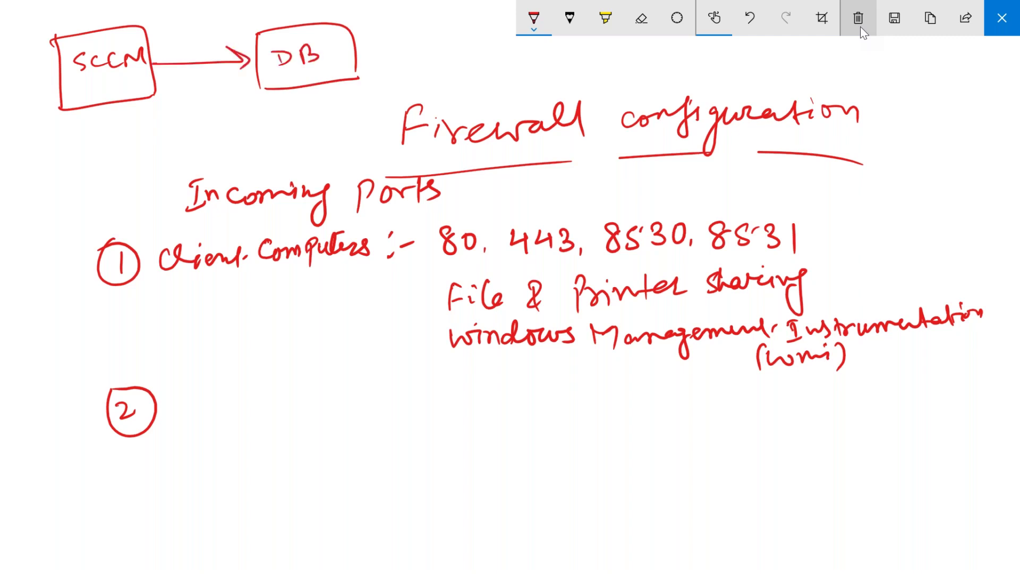
Sketch client boxes below SCCM with arrows, and tick the SCCM-to-DB link.
{"action": "mouse_move", "coordinate": [72, 142]}
{"action": "left_mouse_down"}
{"action": "mouse_move", "coordinate": [73, 175]}
{"action": "mouse_move", "coordinate": [128, 145]}
{"action": "mouse_move", "coordinate": [132, 160]}
{"action": "left_mouse_up"}
{"action": "mouse_move", "coordinate": [154, 139]}
{"action": "left_mouse_down"}
{"action": "mouse_move", "coordinate": [149, 164]}
{"action": "mouse_move", "coordinate": [170, 162]}
{"action": "left_mouse_up"}
{"action": "mouse_move", "coordinate": [171, 153]}
{"action": "left_mouse_down"}
{"action": "mouse_move", "coordinate": [188, 136]}
{"action": "mouse_move", "coordinate": [206, 151]}
{"action": "left_mouse_up"}
{"action": "left_click_drag", "start_coordinate": [101, 104], "coordinate": [100, 139]}
{"action": "left_click_drag", "start_coordinate": [96, 127], "coordinate": [137, 117]}
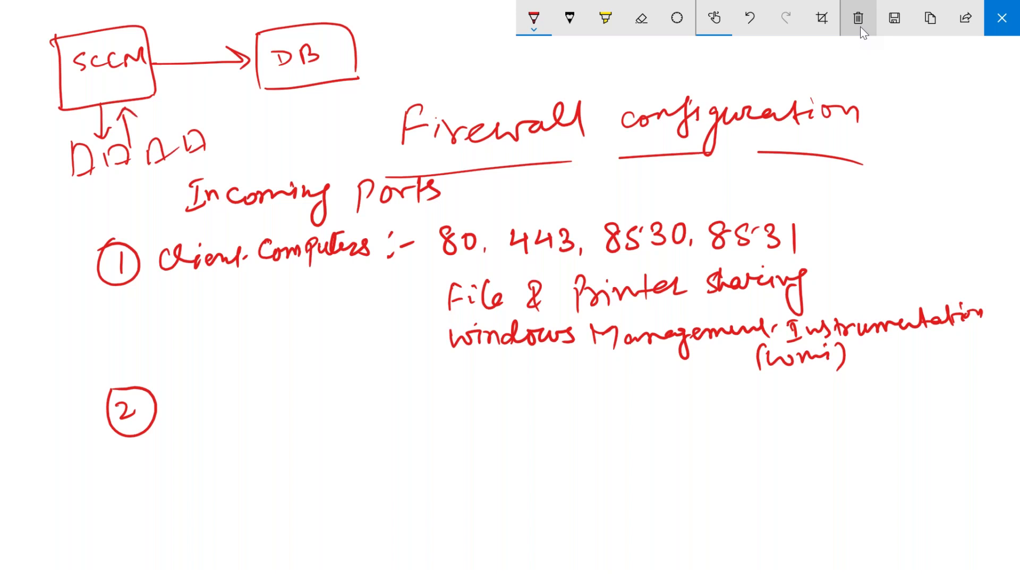
{"action": "left_click_drag", "start_coordinate": [171, 40], "coordinate": [200, 28]}
Write 'Database :- 1433, 4022' beside the circled 2.
{"action": "mouse_move", "coordinate": [174, 407]}
{"action": "left_mouse_down"}
{"action": "mouse_move", "coordinate": [183, 423]}
{"action": "mouse_move", "coordinate": [305, 406]}
{"action": "left_mouse_up"}
{"action": "mouse_move", "coordinate": [394, 388]}
{"action": "left_mouse_down"}
{"action": "mouse_move", "coordinate": [393, 402]}
{"action": "mouse_move", "coordinate": [423, 394]}
{"action": "mouse_move", "coordinate": [470, 410]}
{"action": "mouse_move", "coordinate": [493, 397]}
{"action": "mouse_move", "coordinate": [497, 410]}
{"action": "mouse_move", "coordinate": [568, 412]}
{"action": "left_mouse_up"}
{"action": "left_click", "coordinate": [393, 409]}
{"action": "mouse_move", "coordinate": [614, 379]}
{"action": "left_mouse_down"}
{"action": "mouse_move", "coordinate": [612, 397]}
{"action": "mouse_move", "coordinate": [634, 396]}
{"action": "left_mouse_up"}
{"action": "mouse_move", "coordinate": [632, 383]}
{"action": "left_mouse_down"}
{"action": "mouse_move", "coordinate": [630, 411]}
{"action": "mouse_move", "coordinate": [655, 386]}
{"action": "mouse_move", "coordinate": [692, 403]}
{"action": "left_mouse_up"}
{"action": "left_click_drag", "start_coordinate": [690, 390], "coordinate": [727, 393]}
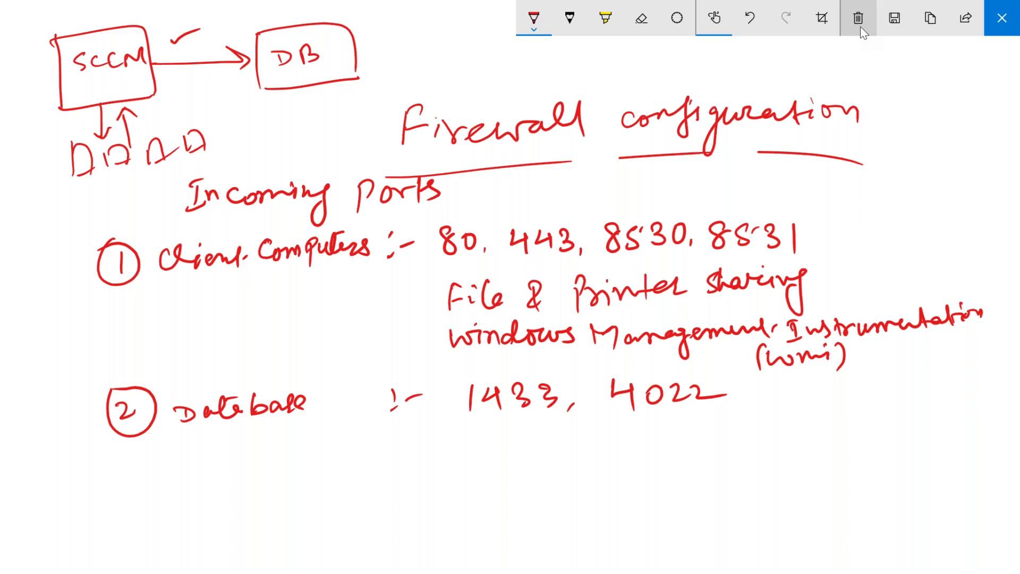
Write the 'outgoing Ports' heading with a circled 1, and add two arrows into SCCM.
{"action": "mouse_move", "coordinate": [281, 452]}
{"action": "left_mouse_down"}
{"action": "mouse_move", "coordinate": [286, 463]}
{"action": "mouse_move", "coordinate": [337, 458]}
{"action": "mouse_move", "coordinate": [340, 485]}
{"action": "mouse_move", "coordinate": [378, 467]}
{"action": "mouse_move", "coordinate": [395, 478]}
{"action": "mouse_move", "coordinate": [393, 499]}
{"action": "left_mouse_up"}
{"action": "mouse_move", "coordinate": [442, 449]}
{"action": "left_mouse_down"}
{"action": "mouse_move", "coordinate": [444, 475]}
{"action": "mouse_move", "coordinate": [445, 459]}
{"action": "mouse_move", "coordinate": [496, 460]}
{"action": "mouse_move", "coordinate": [467, 468]}
{"action": "mouse_move", "coordinate": [481, 459]}
{"action": "left_mouse_up"}
{"action": "left_click_drag", "start_coordinate": [486, 468], "coordinate": [502, 453]}
{"action": "left_click_drag", "start_coordinate": [500, 444], "coordinate": [513, 478]}
{"action": "left_click_drag", "start_coordinate": [533, 445], "coordinate": [515, 470]}
{"action": "left_click_drag", "start_coordinate": [144, 517], "coordinate": [145, 538]}
{"action": "mouse_move", "coordinate": [139, 511]}
{"action": "left_mouse_down"}
{"action": "mouse_move", "coordinate": [128, 514]}
{"action": "mouse_move", "coordinate": [137, 513]}
{"action": "left_mouse_up"}
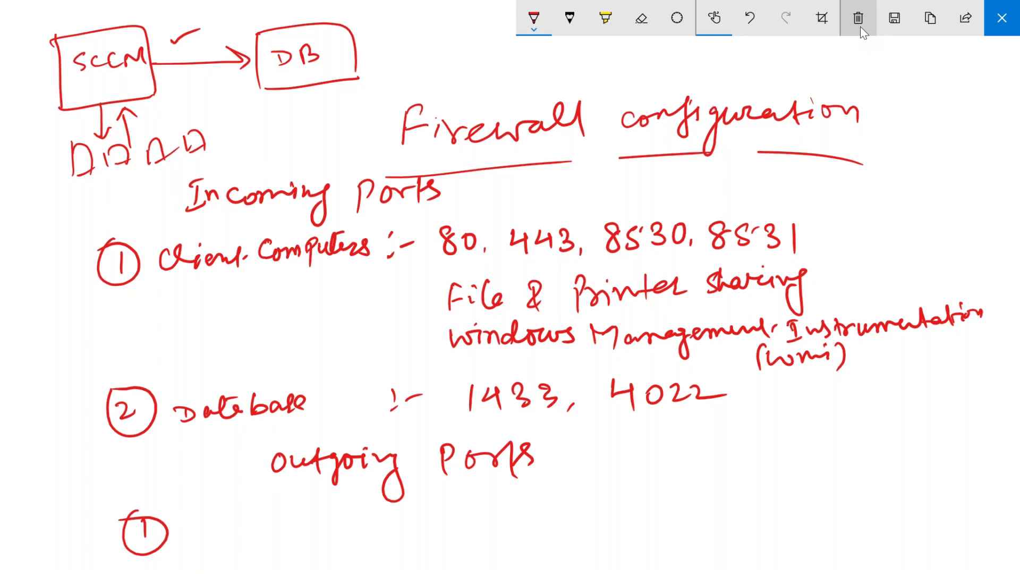
{"action": "mouse_move", "coordinate": [187, 124]}
{"action": "left_mouse_down"}
{"action": "mouse_move", "coordinate": [154, 98]}
{"action": "mouse_move", "coordinate": [174, 99]}
{"action": "left_mouse_up"}
{"action": "left_click_drag", "start_coordinate": [48, 144], "coordinate": [69, 108]}
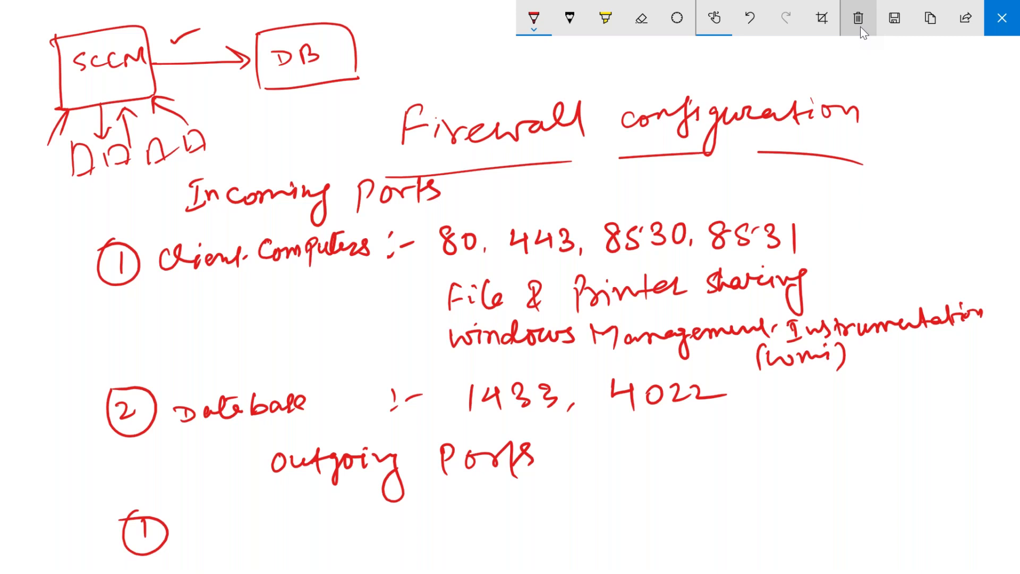
Write 'File & Printer Sharing.' as item 1, tick it, and draw a dividing line above outgoing.
{"action": "left_click_drag", "start_coordinate": [212, 525], "coordinate": [213, 561]}
{"action": "mouse_move", "coordinate": [214, 532]}
{"action": "left_mouse_down"}
{"action": "mouse_move", "coordinate": [234, 522]}
{"action": "mouse_move", "coordinate": [251, 547]}
{"action": "mouse_move", "coordinate": [280, 542]}
{"action": "mouse_move", "coordinate": [330, 555]}
{"action": "left_mouse_up"}
{"action": "mouse_move", "coordinate": [354, 519]}
{"action": "left_mouse_down"}
{"action": "mouse_move", "coordinate": [356, 557]}
{"action": "mouse_move", "coordinate": [363, 520]}
{"action": "left_mouse_up"}
{"action": "mouse_move", "coordinate": [366, 543]}
{"action": "left_mouse_down"}
{"action": "mouse_move", "coordinate": [391, 531]}
{"action": "mouse_move", "coordinate": [395, 550]}
{"action": "mouse_move", "coordinate": [412, 528]}
{"action": "left_mouse_up"}
{"action": "left_click_drag", "start_coordinate": [412, 542], "coordinate": [433, 545]}
{"action": "mouse_move", "coordinate": [434, 531]}
{"action": "left_mouse_down"}
{"action": "mouse_move", "coordinate": [481, 526]}
{"action": "mouse_move", "coordinate": [565, 542]}
{"action": "left_mouse_up"}
{"action": "left_click_drag", "start_coordinate": [560, 531], "coordinate": [590, 538]}
{"action": "mouse_move", "coordinate": [584, 521]}
{"action": "left_mouse_down"}
{"action": "mouse_move", "coordinate": [649, 532]}
{"action": "mouse_move", "coordinate": [656, 555]}
{"action": "left_mouse_up"}
{"action": "left_click", "coordinate": [627, 522]}
{"action": "left_click", "coordinate": [683, 535]}
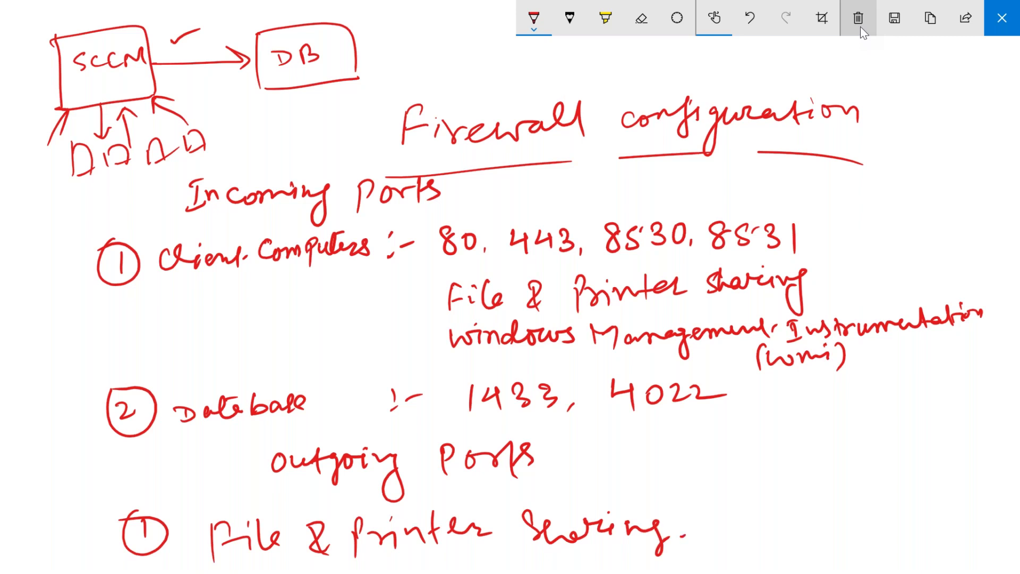
{"action": "left_click_drag", "start_coordinate": [97, 534], "coordinate": [124, 528]}
{"action": "mouse_move", "coordinate": [38, 469]}
{"action": "left_mouse_down"}
{"action": "mouse_move", "coordinate": [209, 451]}
{"action": "mouse_move", "coordinate": [874, 435]}
{"action": "left_mouse_up"}
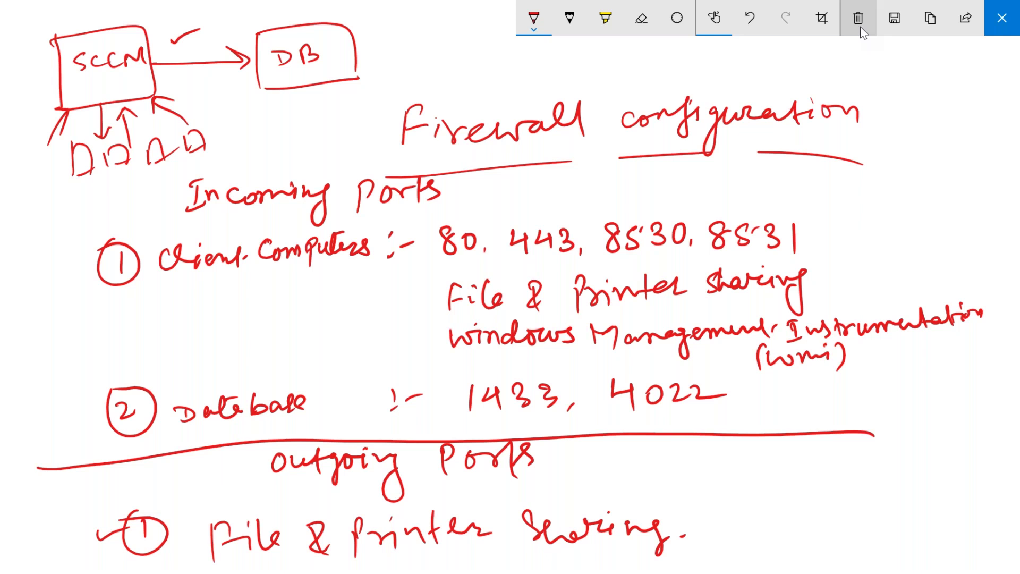
Tick the (wmi) and Windows Management Instrumentation entries and underline the w.
{"action": "left_click_drag", "start_coordinate": [848, 354], "coordinate": [884, 348]}
{"action": "left_click_drag", "start_coordinate": [416, 343], "coordinate": [436, 338]}
{"action": "left_click_drag", "start_coordinate": [768, 373], "coordinate": [801, 362]}
Sketch two small devices at the bottom right with traffic arrows above them.
{"action": "mouse_move", "coordinate": [785, 494]}
{"action": "left_mouse_down"}
{"action": "mouse_move", "coordinate": [788, 532]}
{"action": "mouse_move", "coordinate": [831, 546]}
{"action": "left_mouse_up"}
{"action": "left_click_drag", "start_coordinate": [800, 543], "coordinate": [820, 540]}
{"action": "mouse_move", "coordinate": [871, 502]}
{"action": "left_mouse_down"}
{"action": "mouse_move", "coordinate": [873, 544]}
{"action": "mouse_move", "coordinate": [914, 543]}
{"action": "left_mouse_up"}
{"action": "left_click_drag", "start_coordinate": [892, 542], "coordinate": [918, 528]}
{"action": "left_click_drag", "start_coordinate": [798, 497], "coordinate": [810, 490]}
{"action": "left_click_drag", "start_coordinate": [877, 498], "coordinate": [893, 491]}
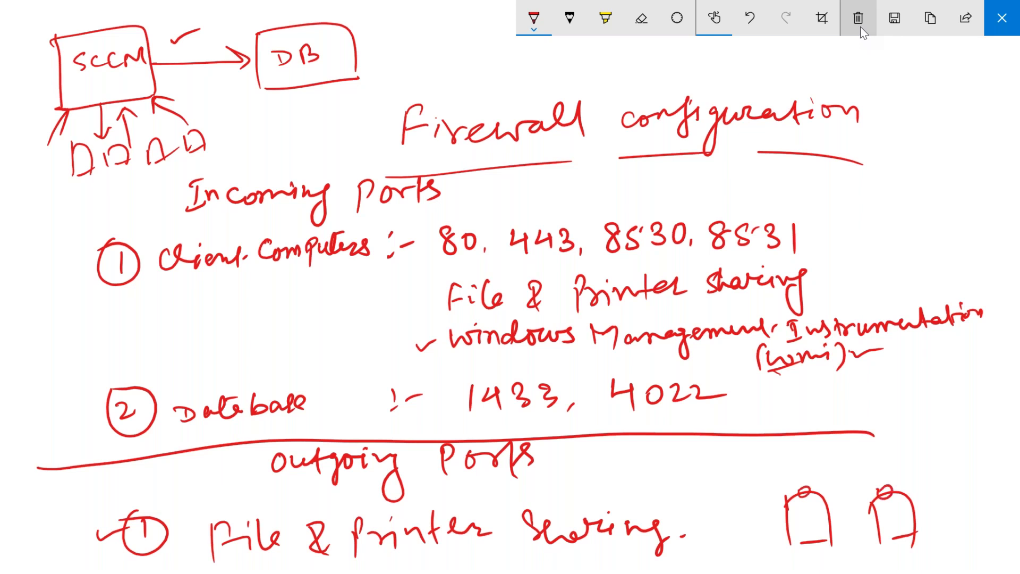
{"action": "left_click_drag", "start_coordinate": [790, 458], "coordinate": [793, 491]}
{"action": "mouse_move", "coordinate": [781, 481]}
{"action": "left_mouse_down"}
{"action": "mouse_move", "coordinate": [794, 491]}
{"action": "mouse_move", "coordinate": [823, 463]}
{"action": "mouse_move", "coordinate": [873, 488]}
{"action": "mouse_move", "coordinate": [908, 487]}
{"action": "mouse_move", "coordinate": [924, 469]}
{"action": "left_mouse_up"}
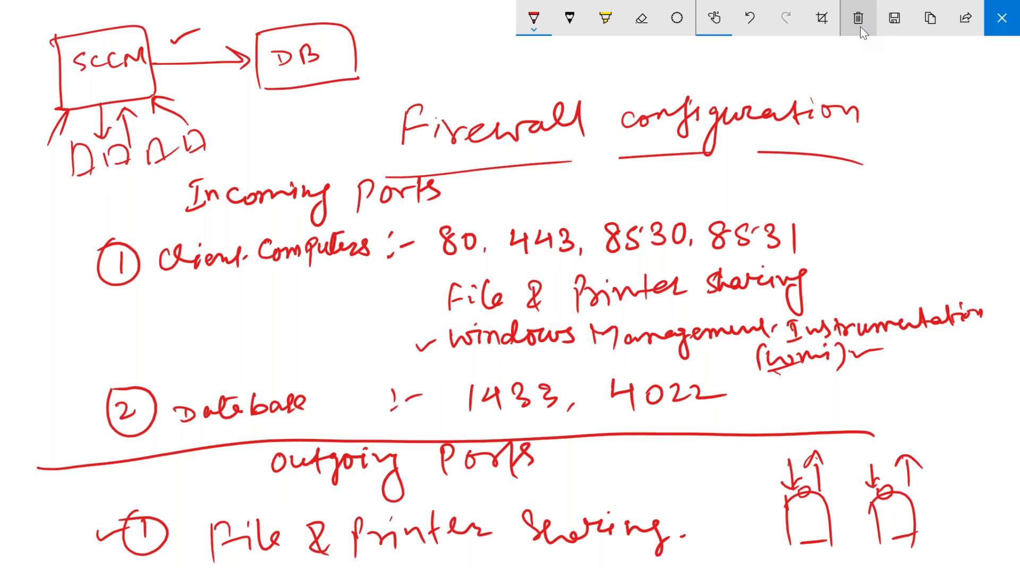
Close the Sketchpad sketch.
{"action": "left_click", "coordinate": [1011, 25]}
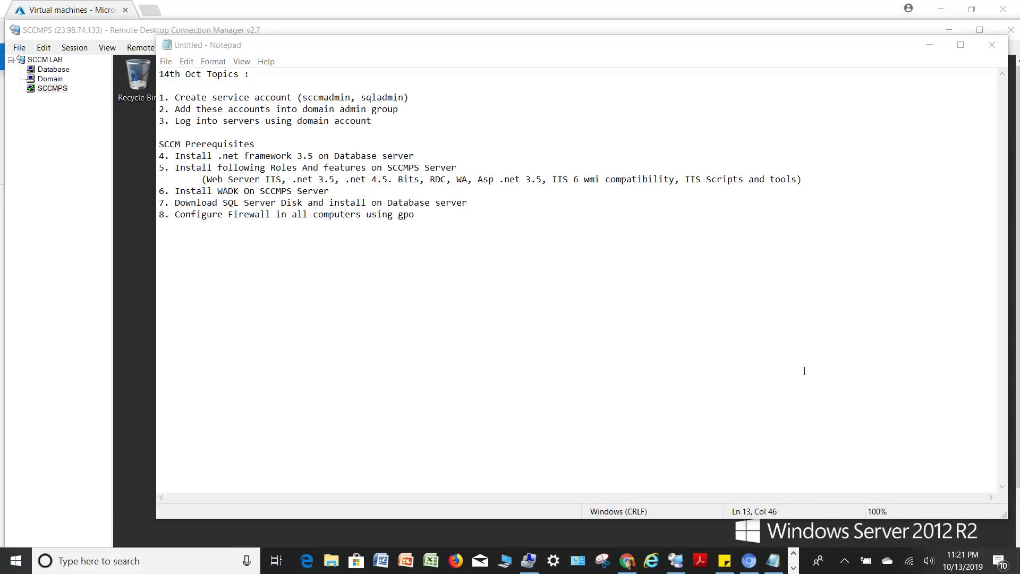
Highlight 'Configure' and 'Firewall' in Notepad item 8, then switch to the Domain server session.
{"action": "left_click", "coordinate": [301, 211]}
{"action": "left_click", "coordinate": [183, 214]}
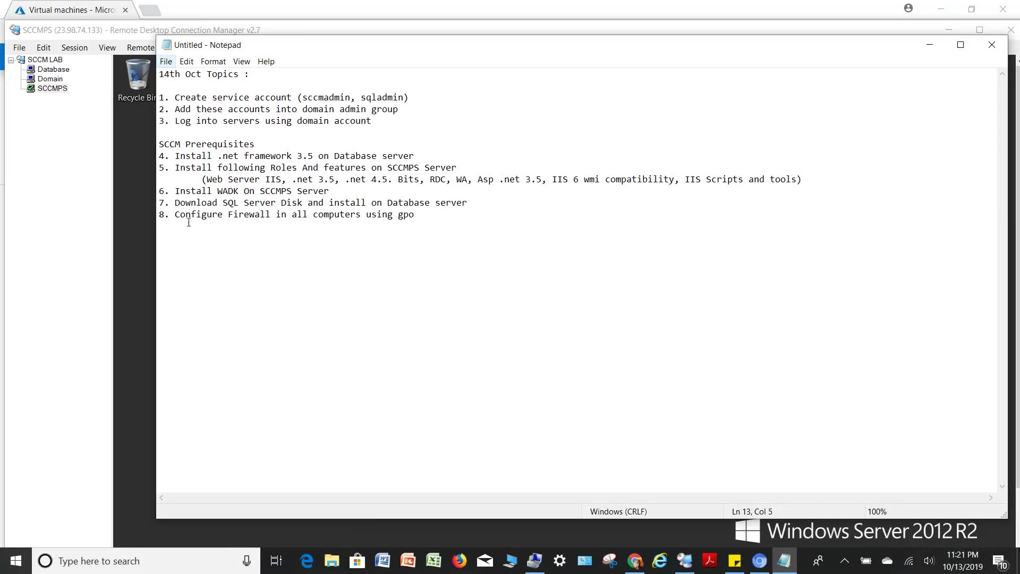
{"action": "double_click", "coordinate": [192, 214]}
{"action": "left_click", "coordinate": [202, 214]}
{"action": "double_click", "coordinate": [251, 214]}
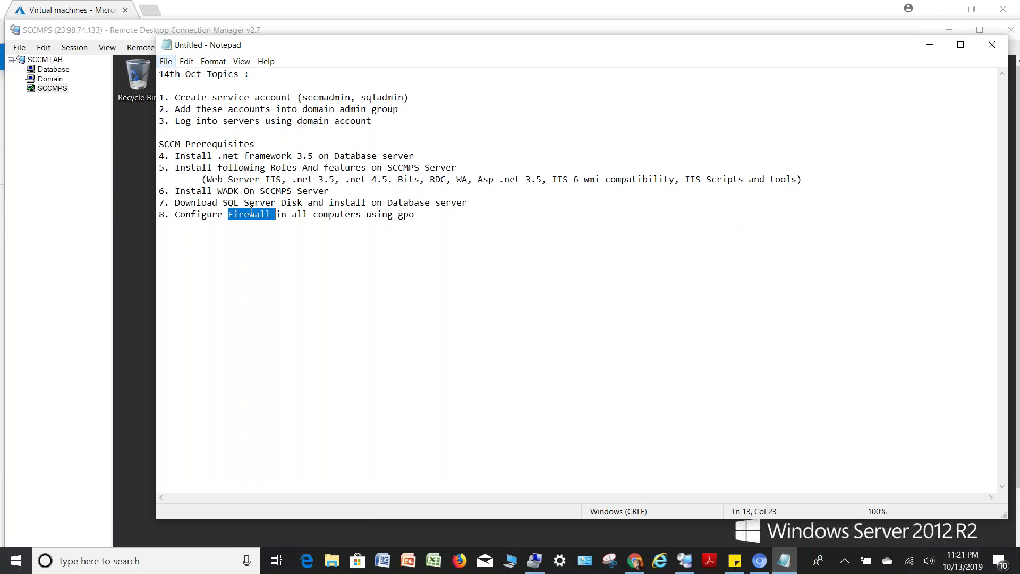
{"action": "left_click", "coordinate": [424, 216]}
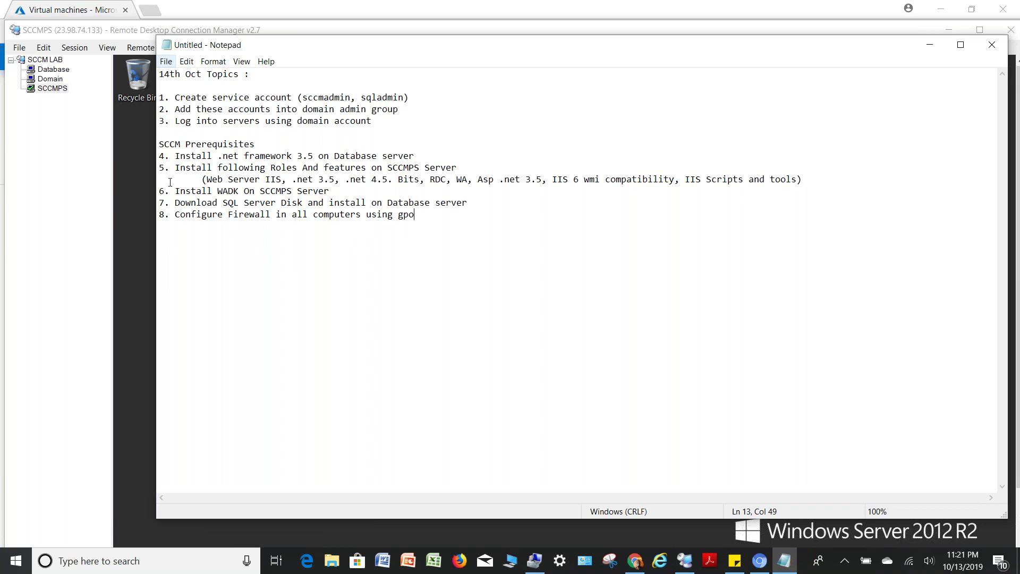
{"action": "left_click", "coordinate": [49, 83]}
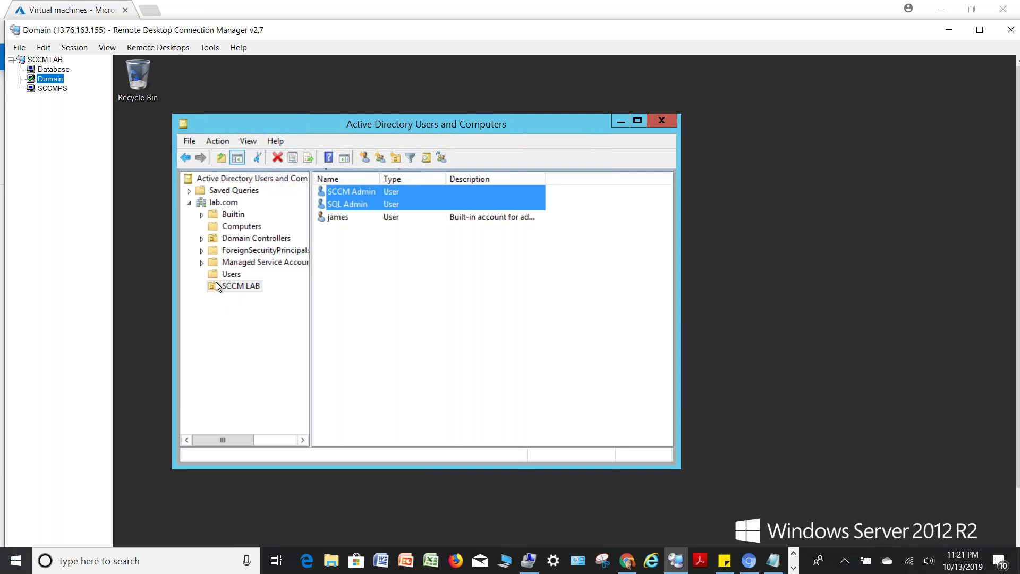
Show the Domain server session full screen from its right-click menu.
{"action": "right_click", "coordinate": [54, 79]}
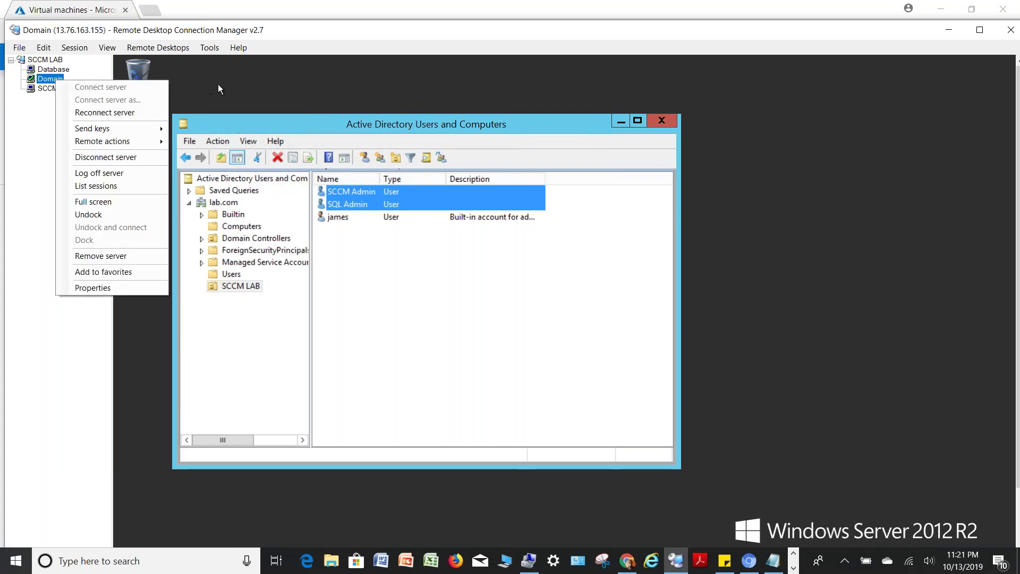
{"action": "left_click", "coordinate": [962, 190]}
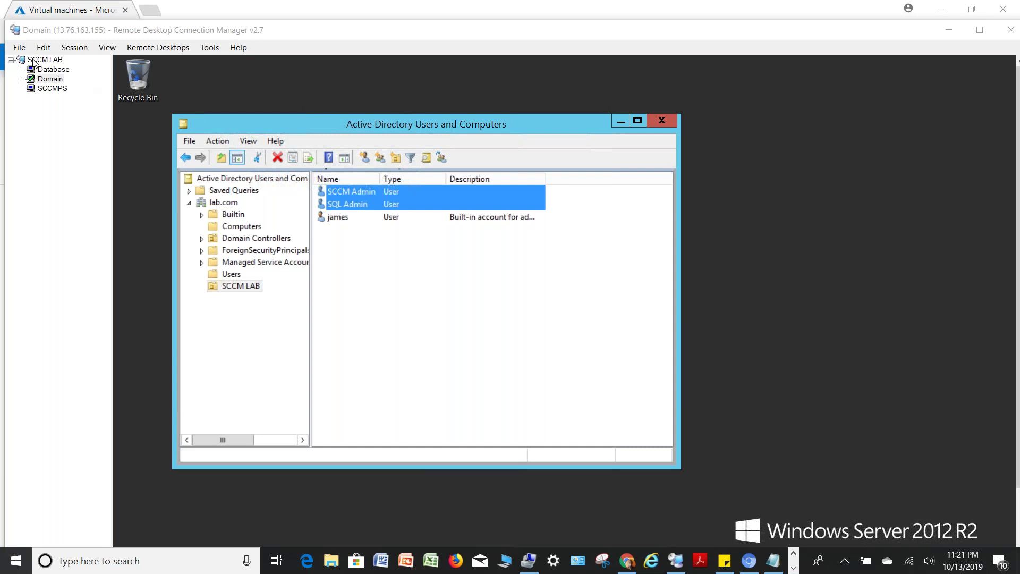
{"action": "right_click", "coordinate": [55, 79]}
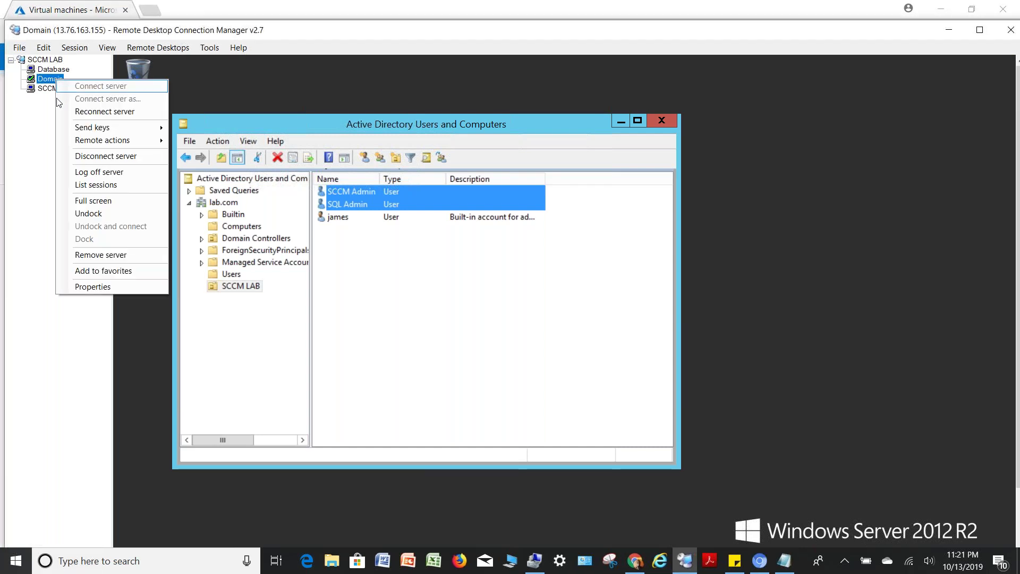
{"action": "left_click", "coordinate": [91, 201]}
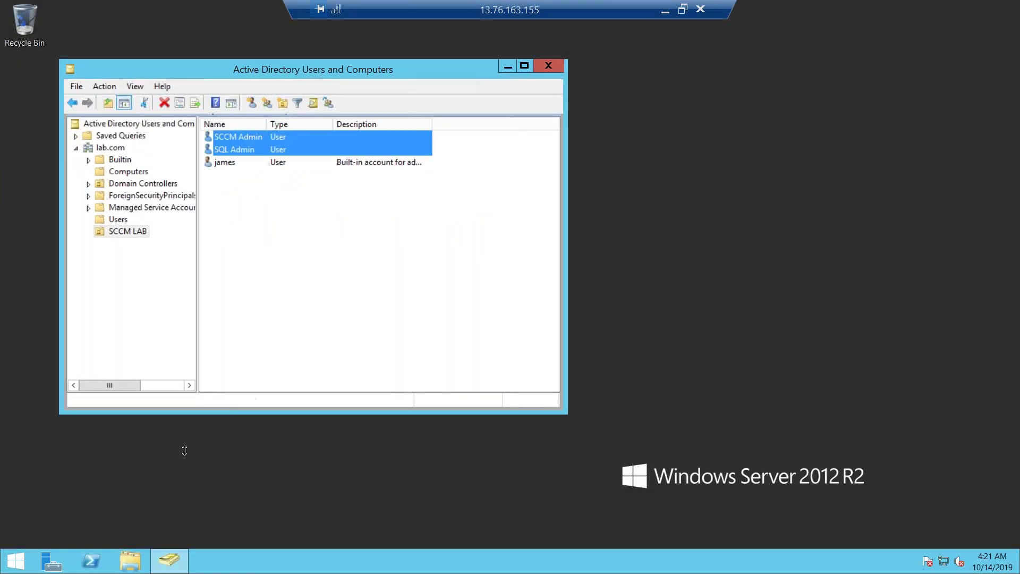
Launch Group Policy Management from Server Manager's Tools menu.
{"action": "left_click", "coordinate": [48, 563]}
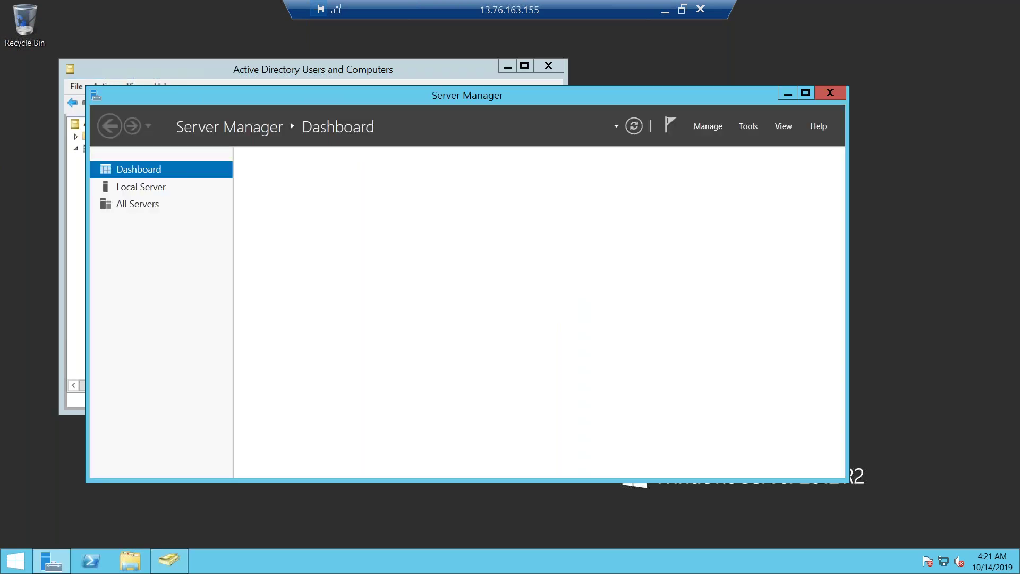
{"action": "left_click", "coordinate": [751, 128]}
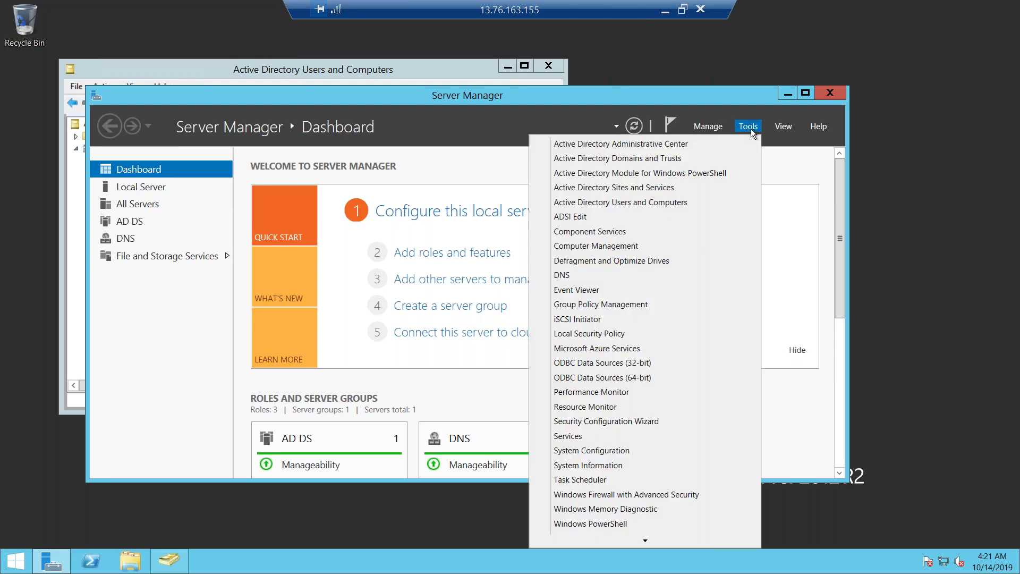
{"action": "left_click", "coordinate": [651, 304]}
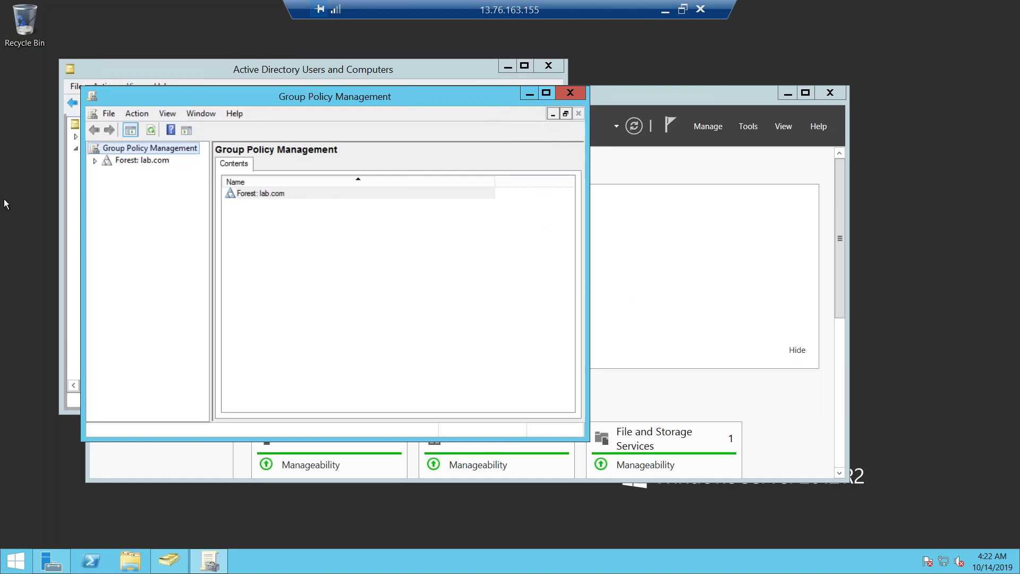
Expand Forest: lab.com > Domains > lab.com, view its Status page and right-click it.
{"action": "left_click", "coordinate": [95, 161]}
{"action": "left_click", "coordinate": [108, 172]}
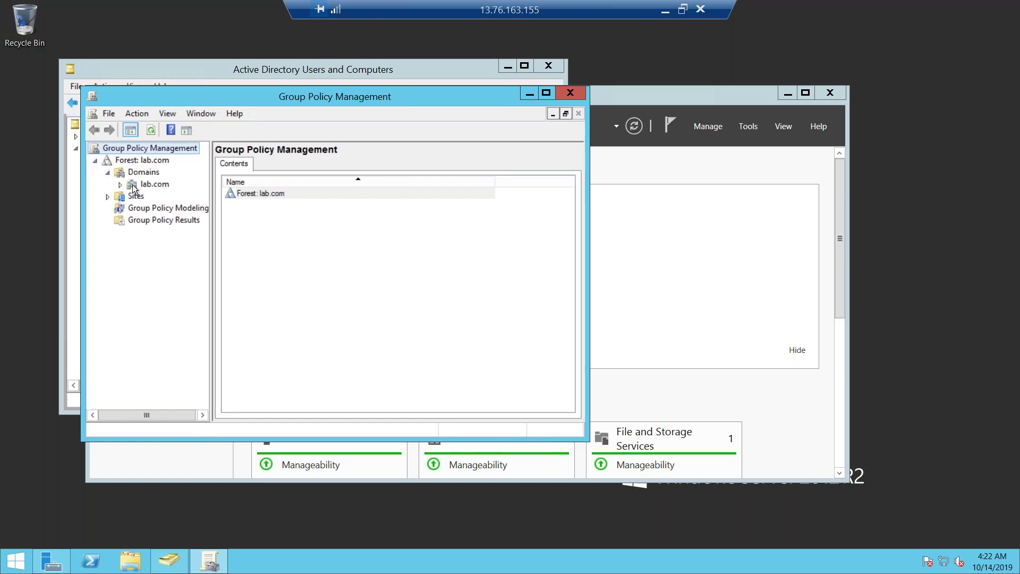
{"action": "left_click", "coordinate": [121, 184]}
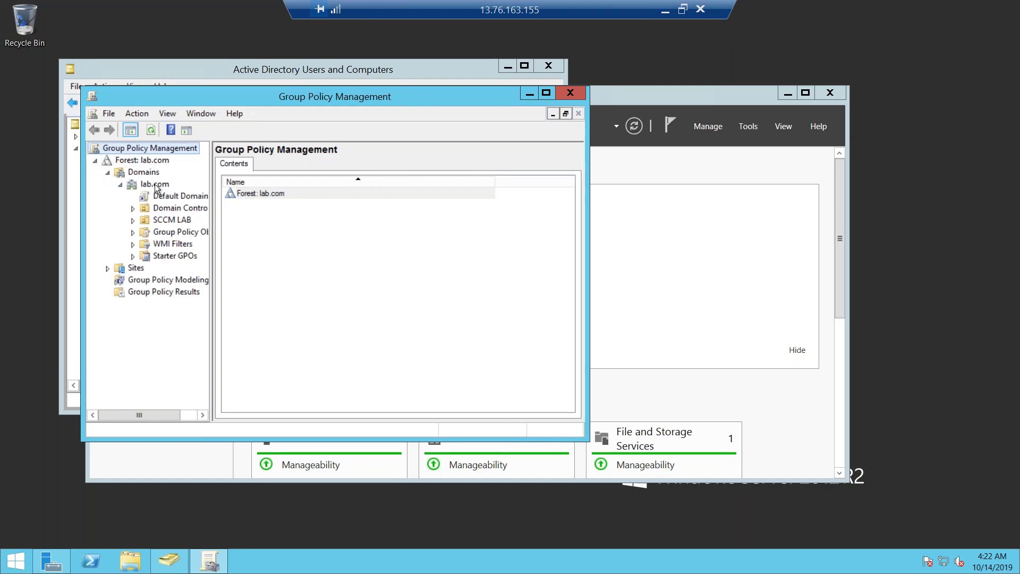
{"action": "left_click", "coordinate": [155, 184]}
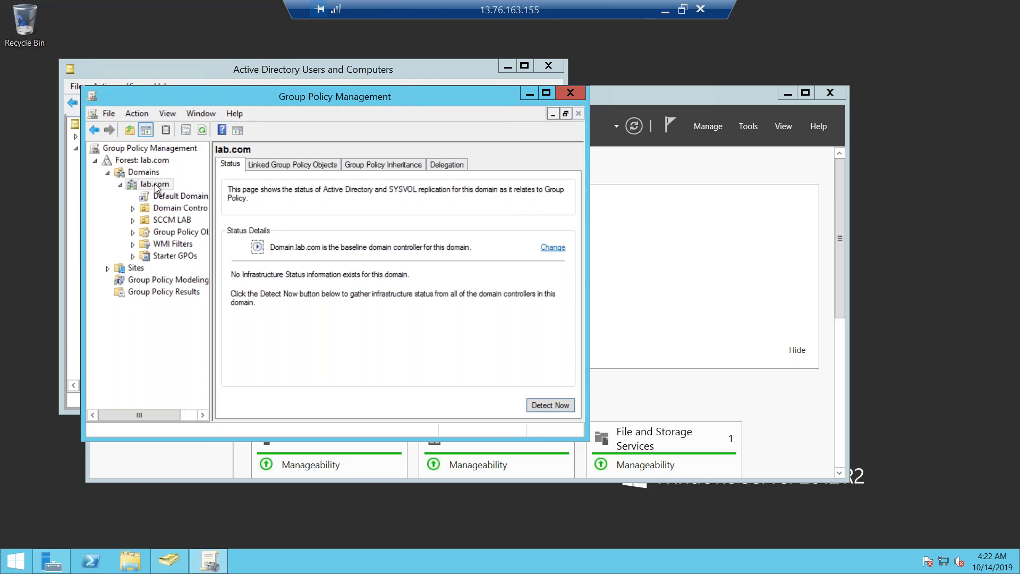
{"action": "right_click", "coordinate": [157, 187]}
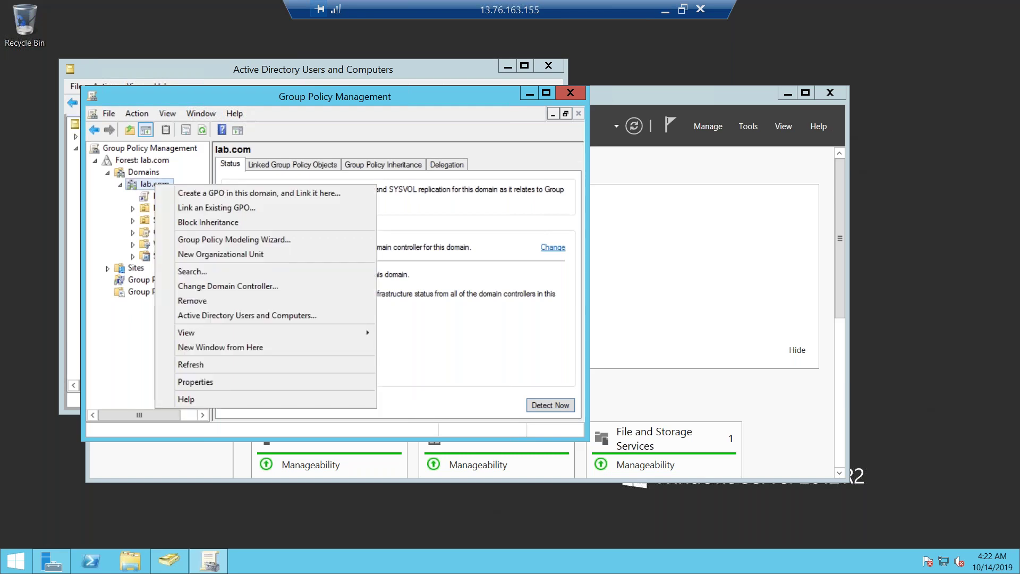
Create a new GPO named 'SCCM Firewall Configuration' linked to lab.com.
{"action": "left_click", "coordinate": [191, 196]}
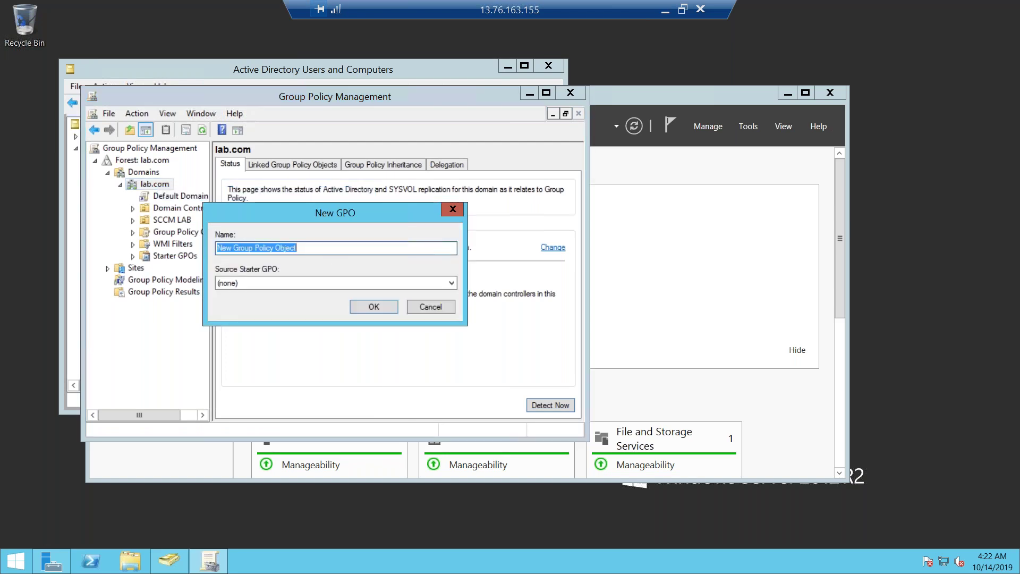
{"action": "type", "text": "SCCM "}
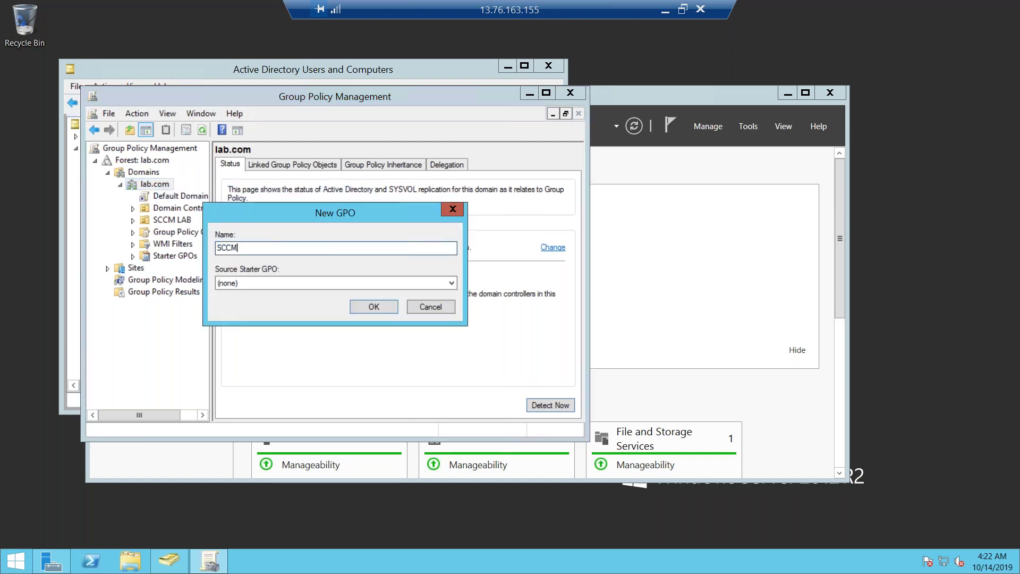
{"action": "type", "text": "Firef"}
{"action": "key", "text": "BackSpace"}
{"action": "type", "text": "wall Configuration"}
{"action": "key", "text": "Tab"}
{"action": "left_click", "coordinate": [373, 308]}
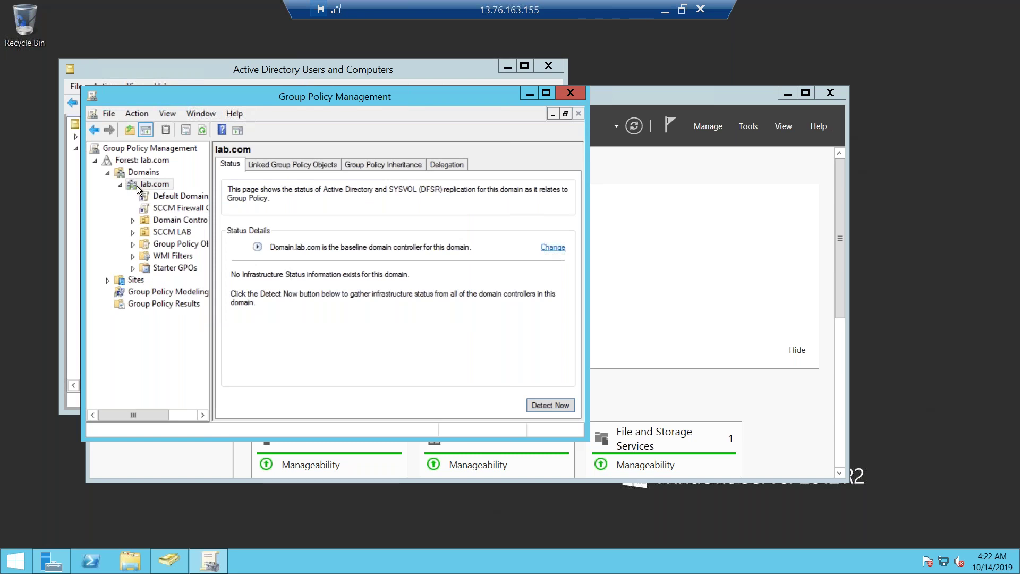
Open the new GPO link, suppress the linked-GPO warning, and view its Settings report.
{"action": "left_click", "coordinate": [174, 207]}
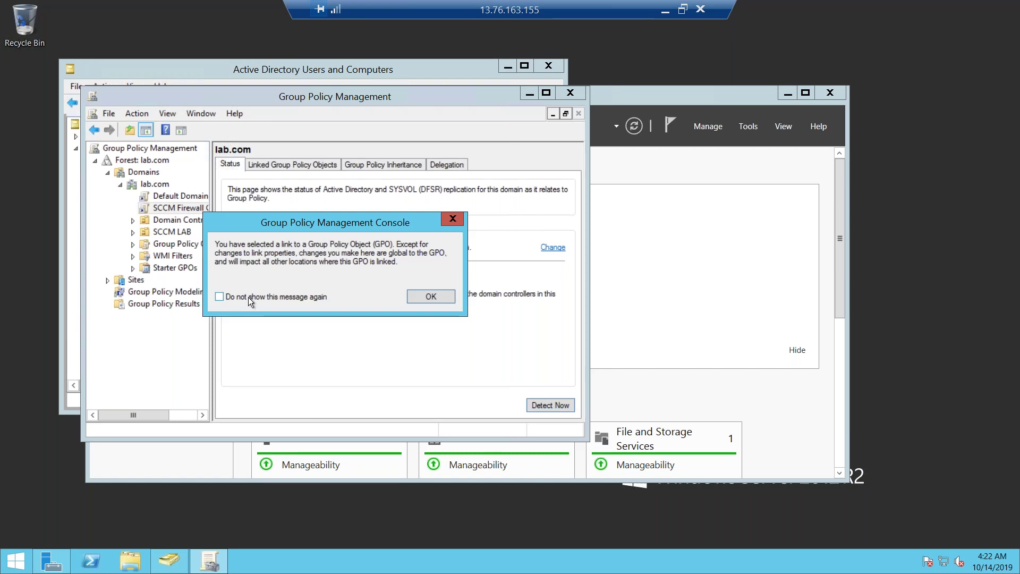
{"action": "left_click", "coordinate": [278, 297]}
{"action": "left_click", "coordinate": [431, 298]}
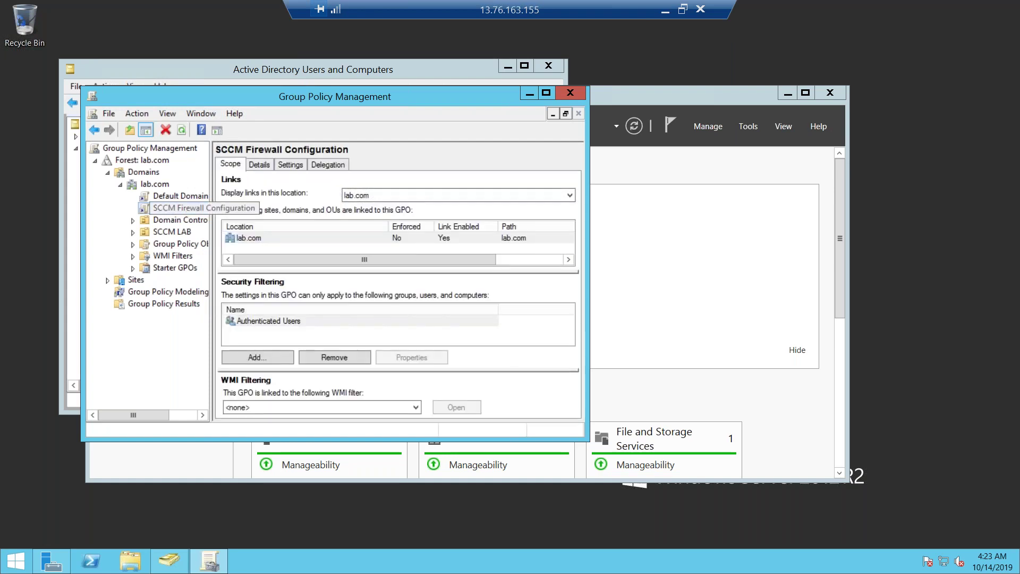
{"action": "left_click", "coordinate": [293, 164]}
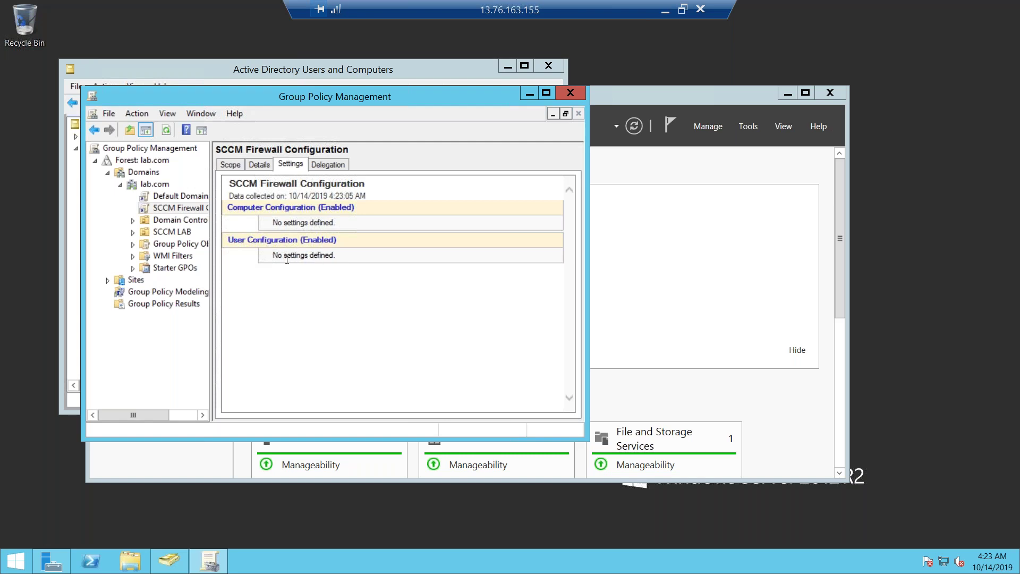
Open the SCCM Firewall Configuration GPO in the Group Policy Management Editor.
{"action": "right_click", "coordinate": [186, 211]}
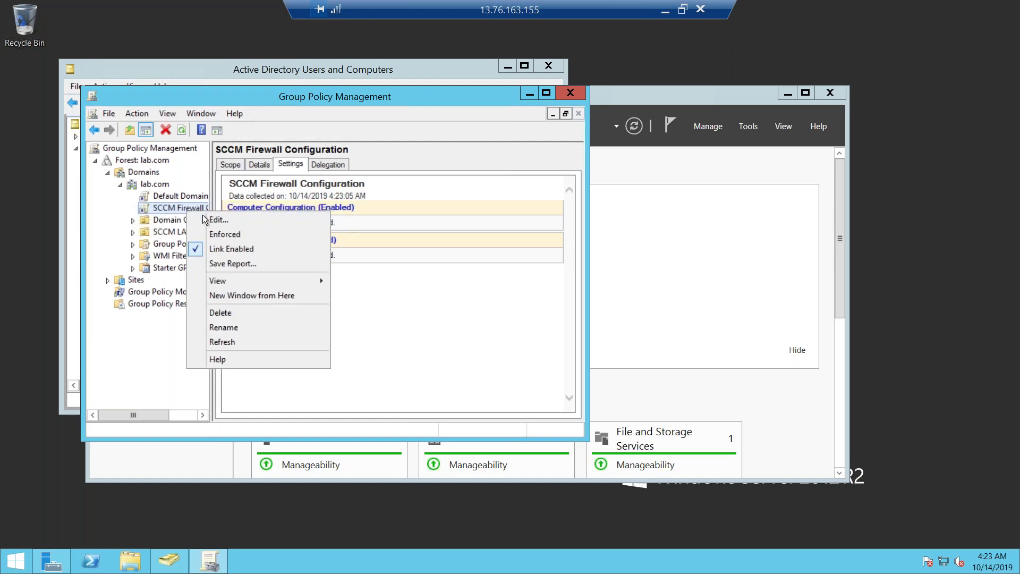
{"action": "left_click", "coordinate": [222, 225]}
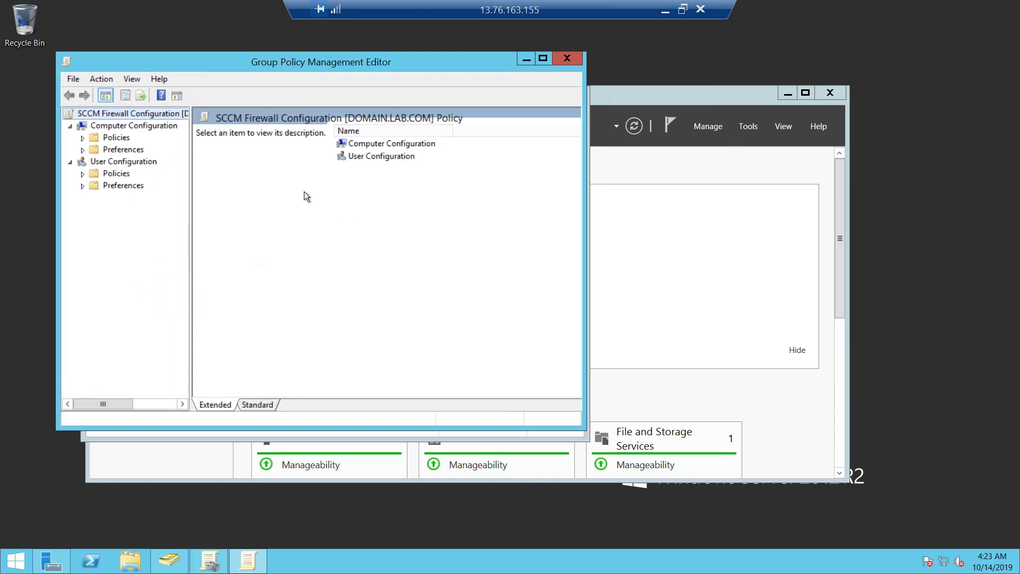
{"action": "left_click_drag", "start_coordinate": [190, 205], "coordinate": [353, 212]}
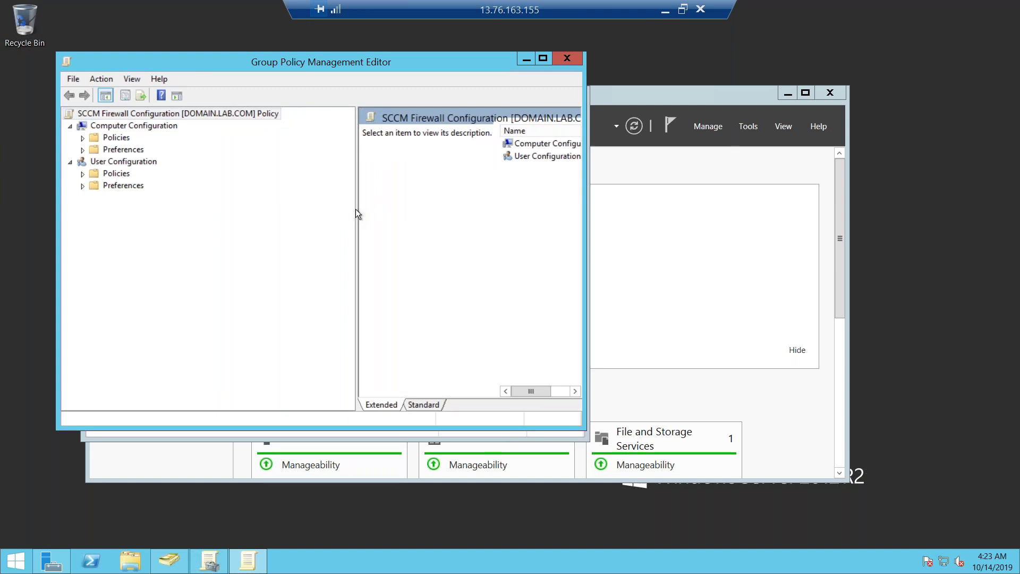
{"action": "left_click_drag", "start_coordinate": [356, 211], "coordinate": [300, 206]}
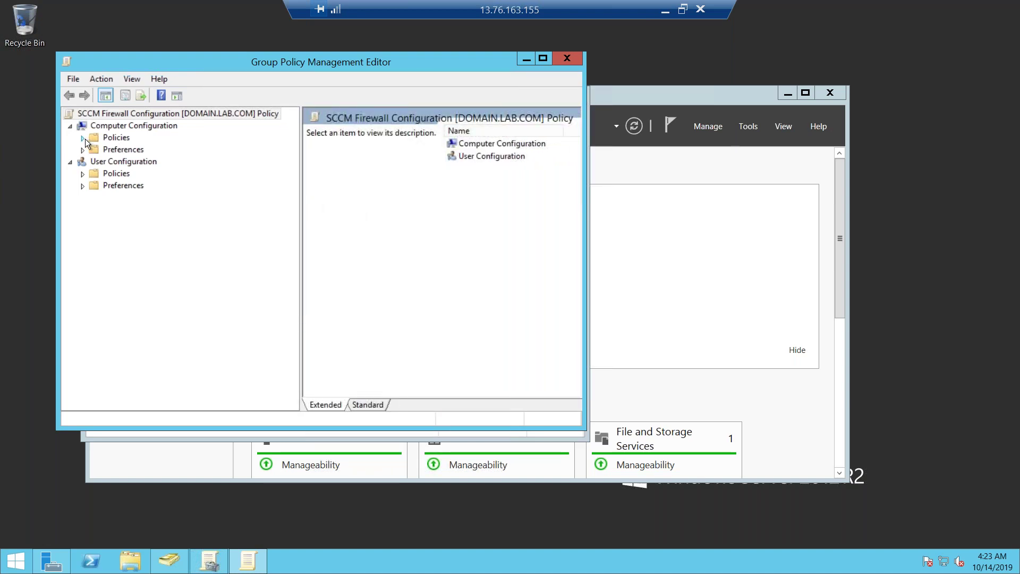
Navigate Policies > Windows Settings > Security Settings > Windows Firewall to the Inbound Rules.
{"action": "left_click", "coordinate": [84, 138]}
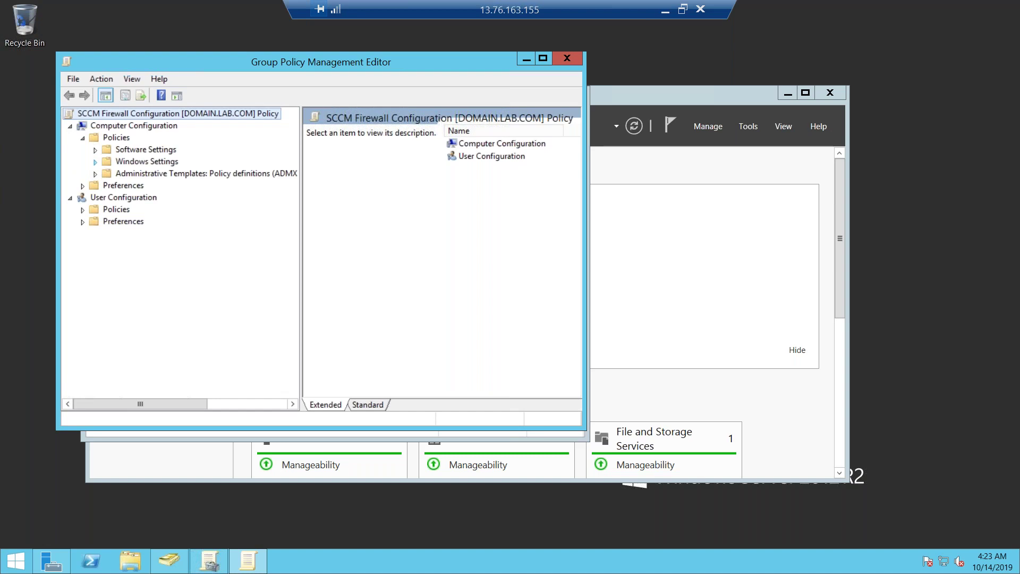
{"action": "left_click", "coordinate": [95, 162]}
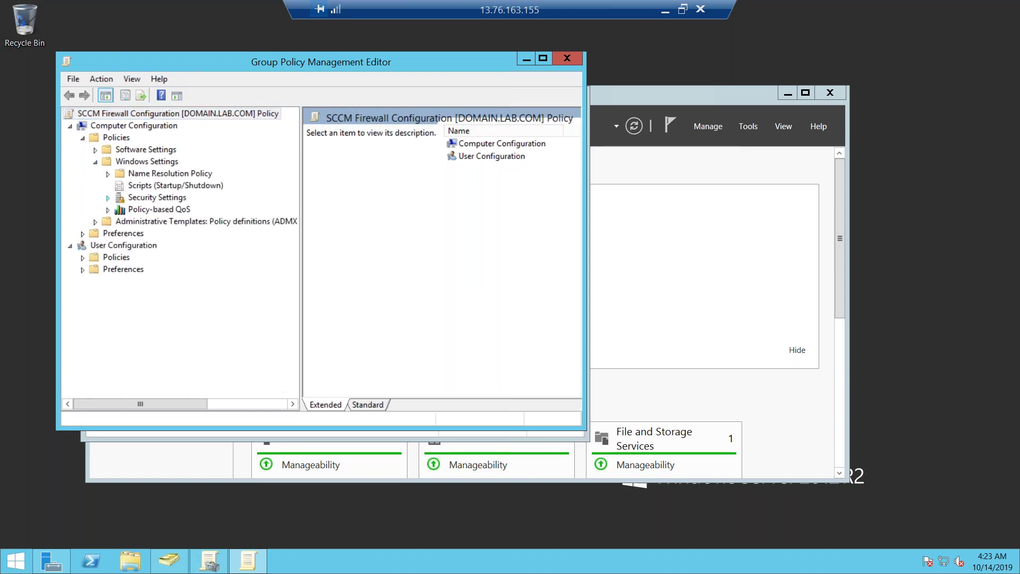
{"action": "left_click", "coordinate": [108, 197]}
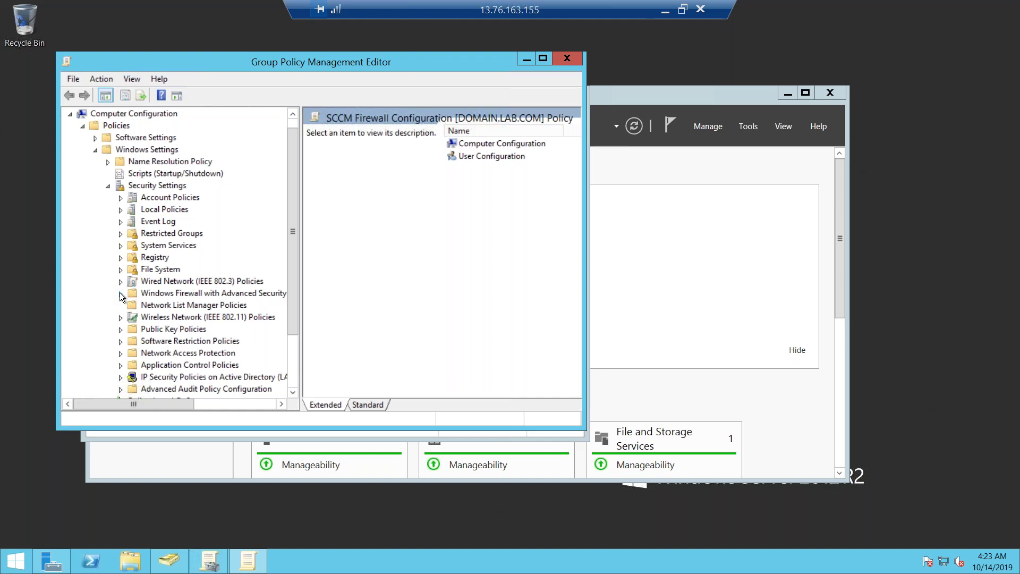
{"action": "left_click", "coordinate": [120, 293]}
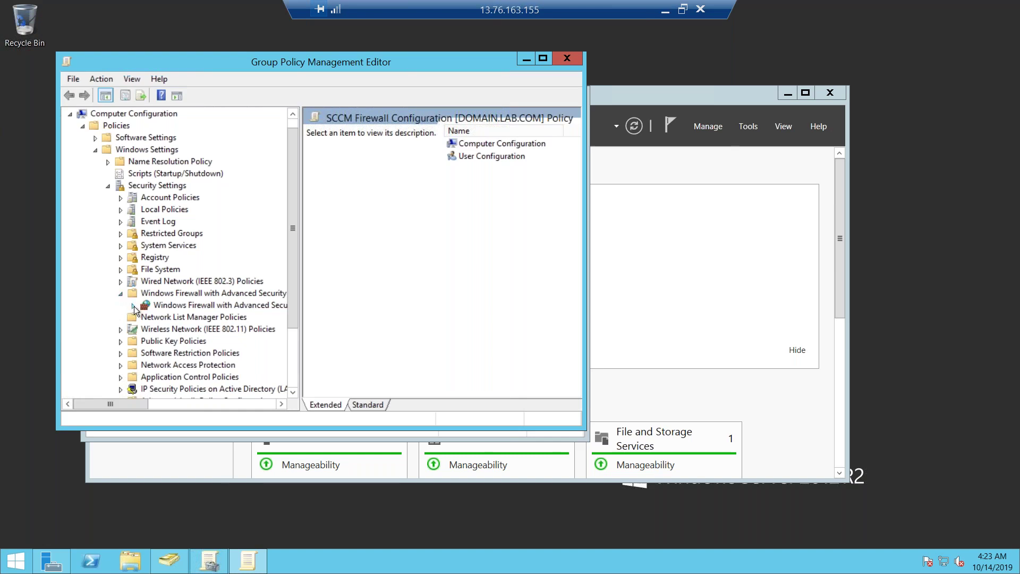
{"action": "left_click", "coordinate": [133, 305]}
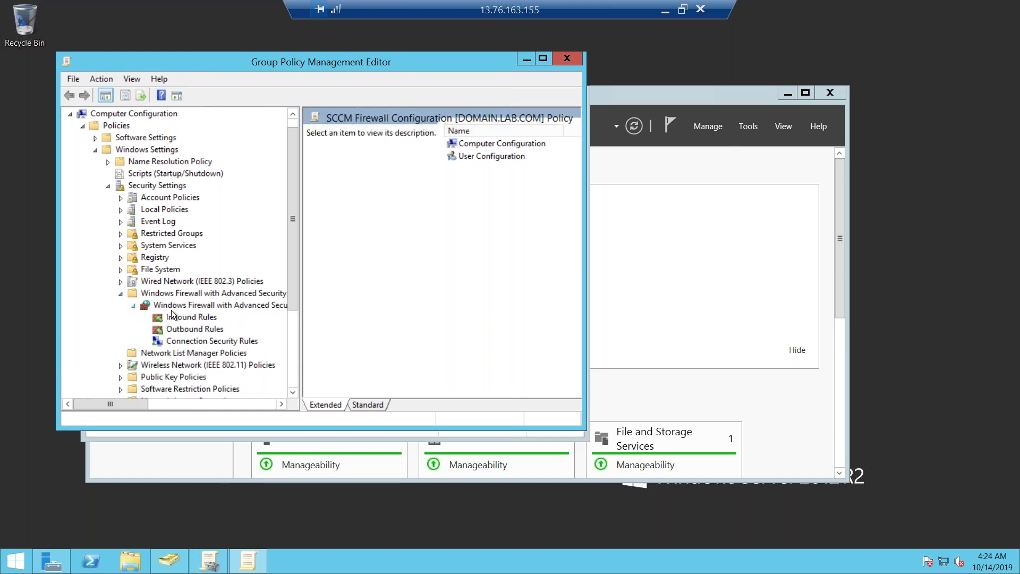
{"action": "left_click", "coordinate": [183, 318]}
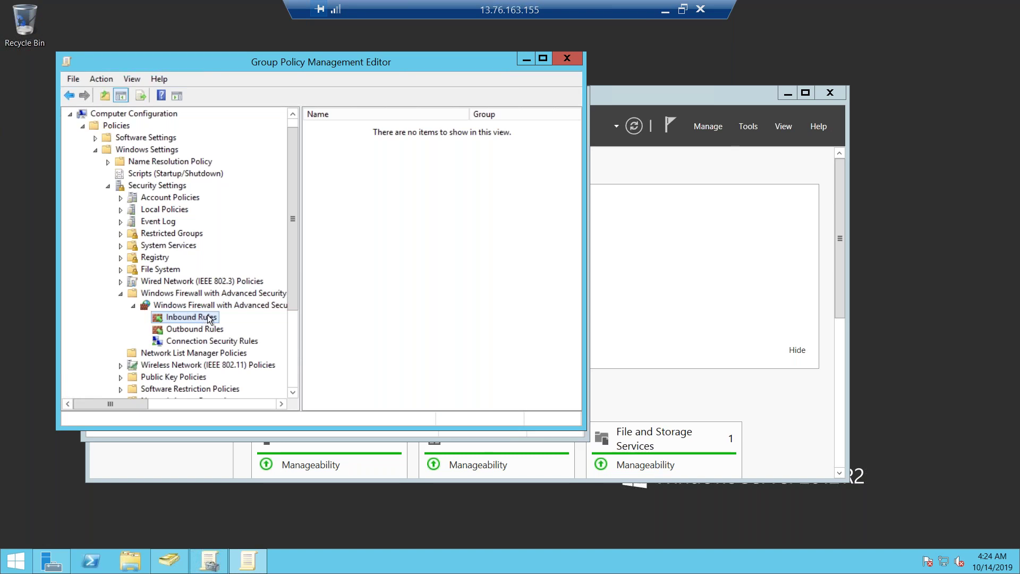
{"action": "left_click", "coordinate": [186, 328]}
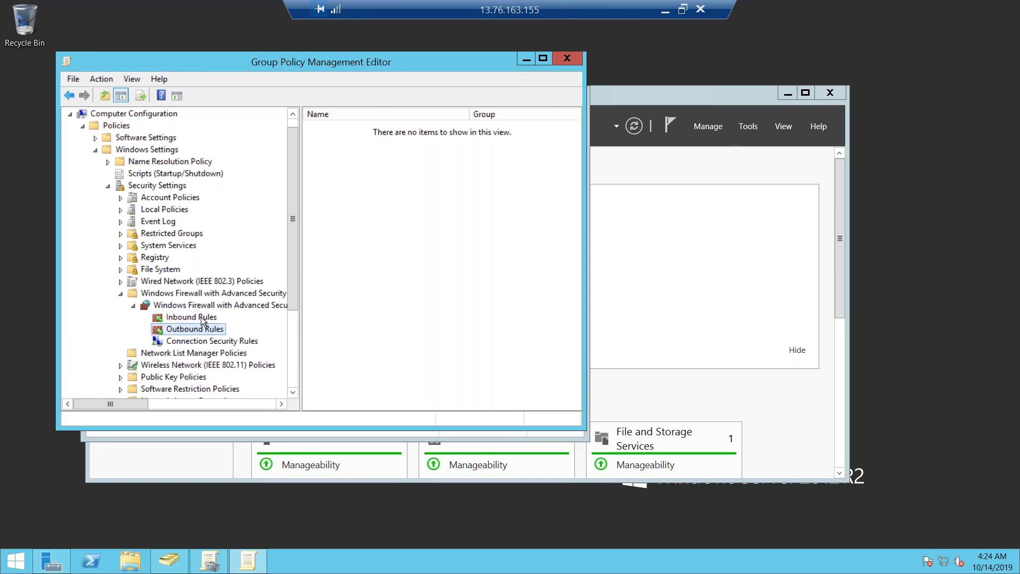
{"action": "left_click", "coordinate": [200, 316]}
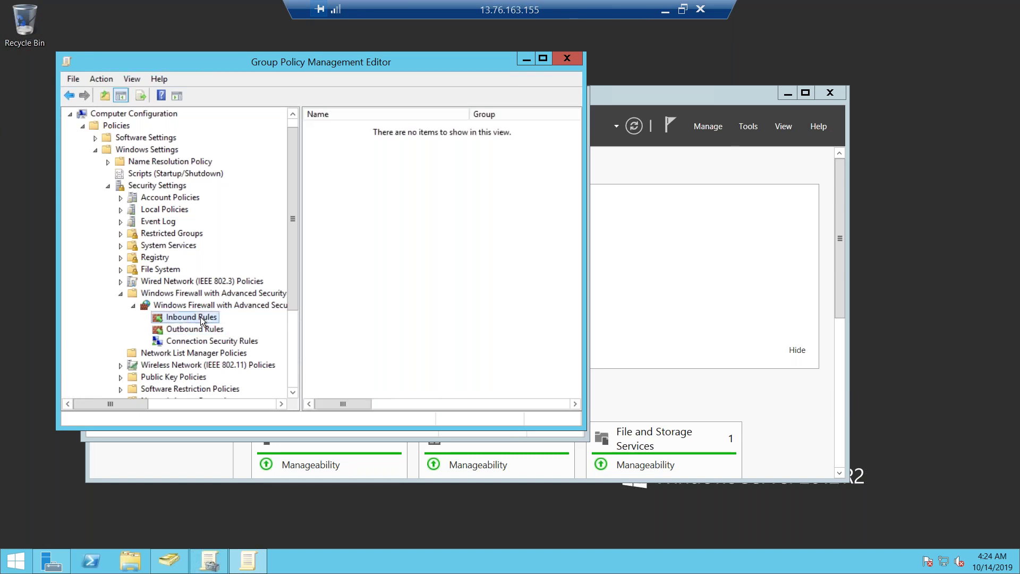
Start a new inbound Port rule for TCP local ports 80, 443, 1433, 4022, 8530, 8531.
{"action": "right_click", "coordinate": [201, 318]}
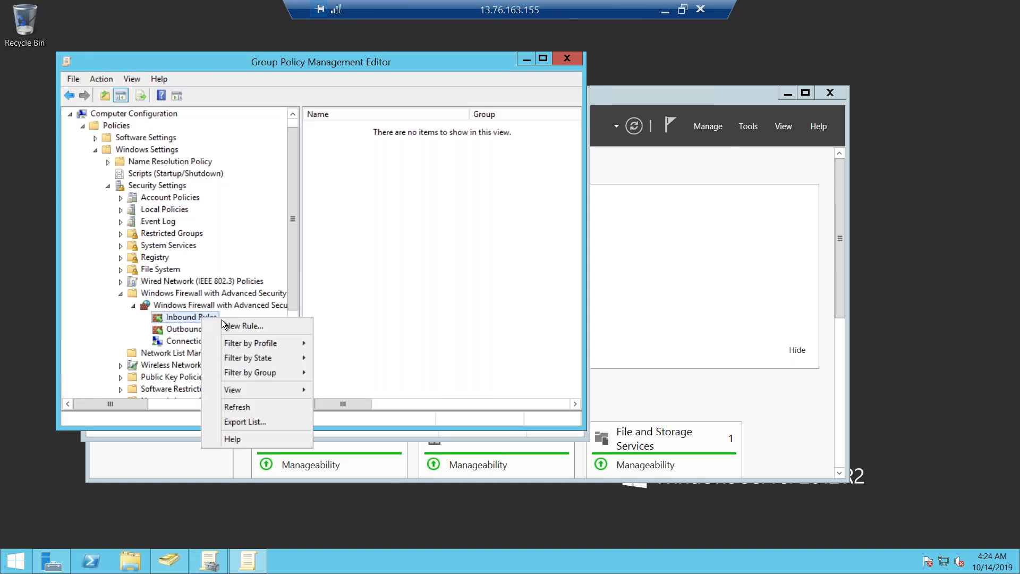
{"action": "left_click", "coordinate": [247, 326]}
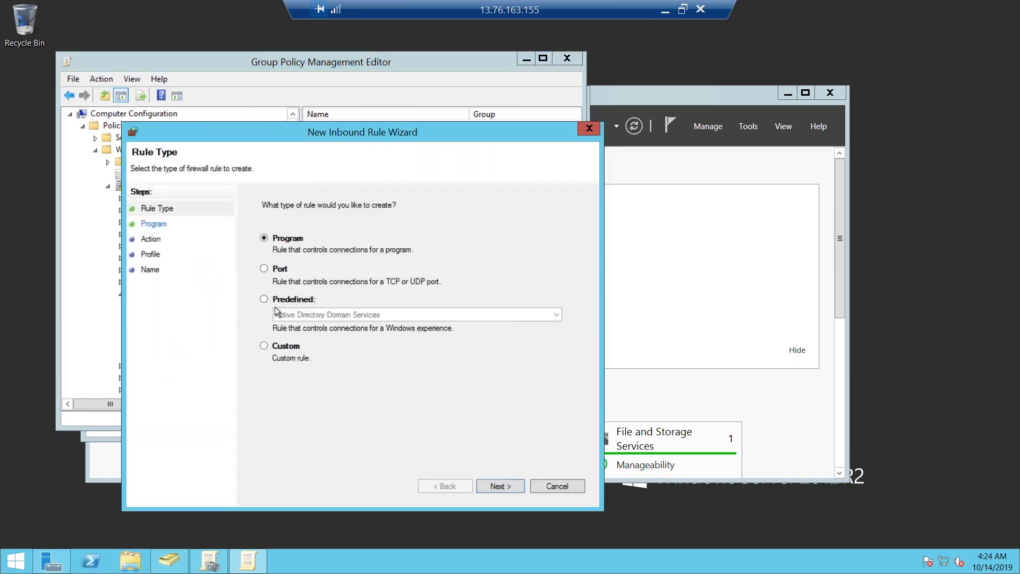
{"action": "left_click", "coordinate": [281, 269]}
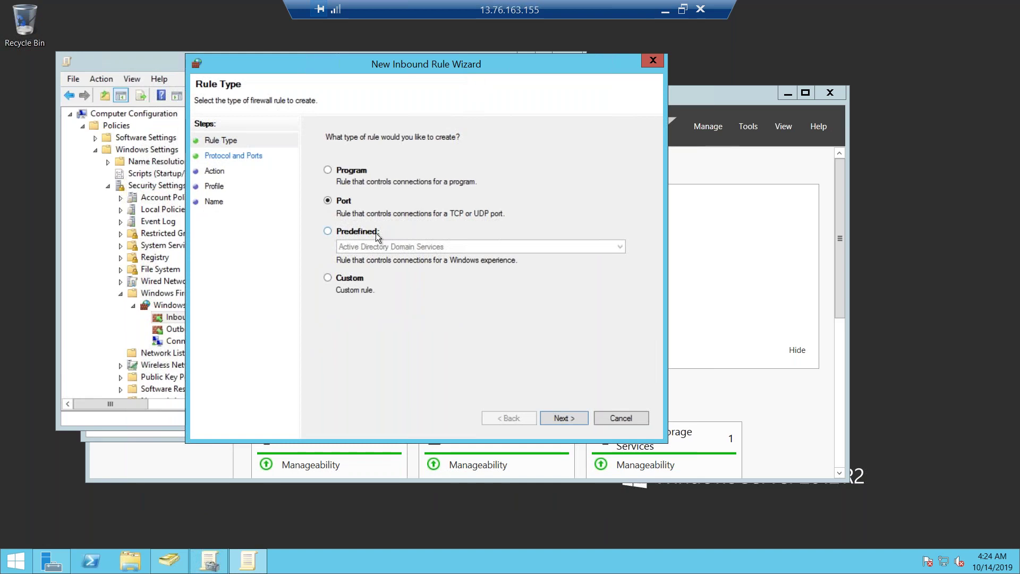
{"action": "left_click", "coordinate": [554, 419]}
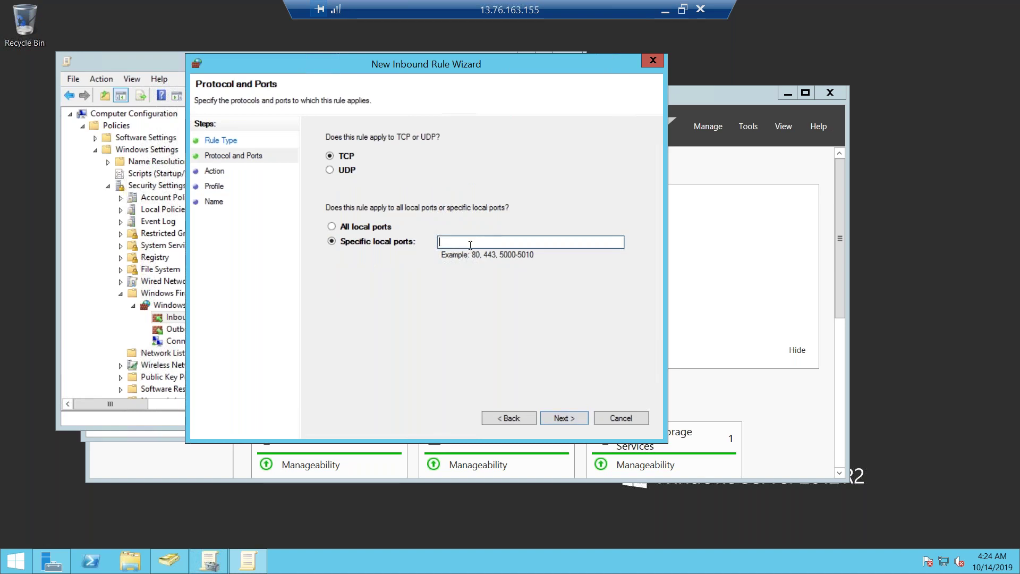
{"action": "type", "text": "80, 443, 1433, 4022, 8530, 8531"}
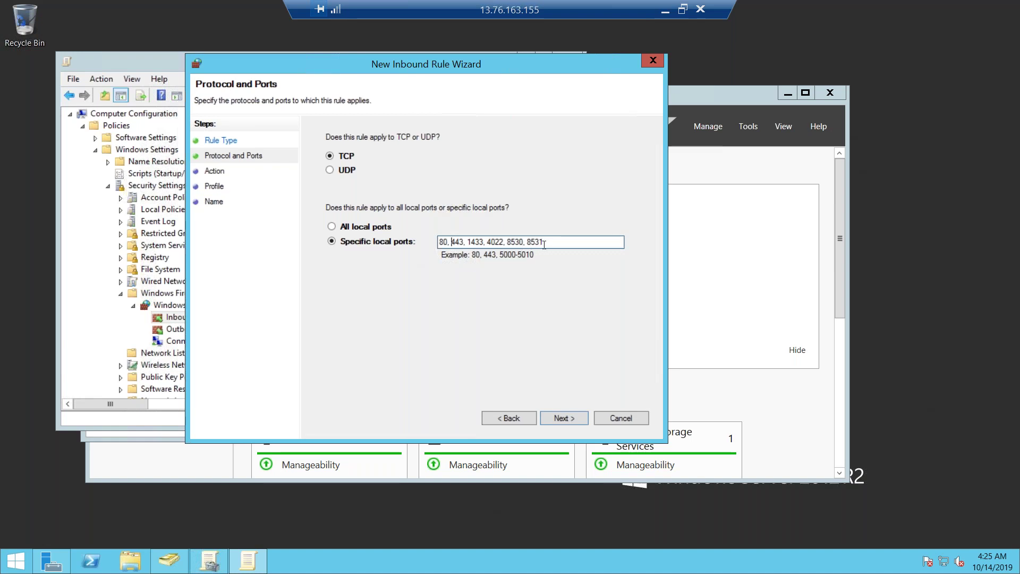
Allow the TCP 80, 443, 1433, 4022, 8530, 8531 rule on all profiles and name it 'SCCM Firewall Ports'.
{"action": "left_click", "coordinate": [562, 418]}
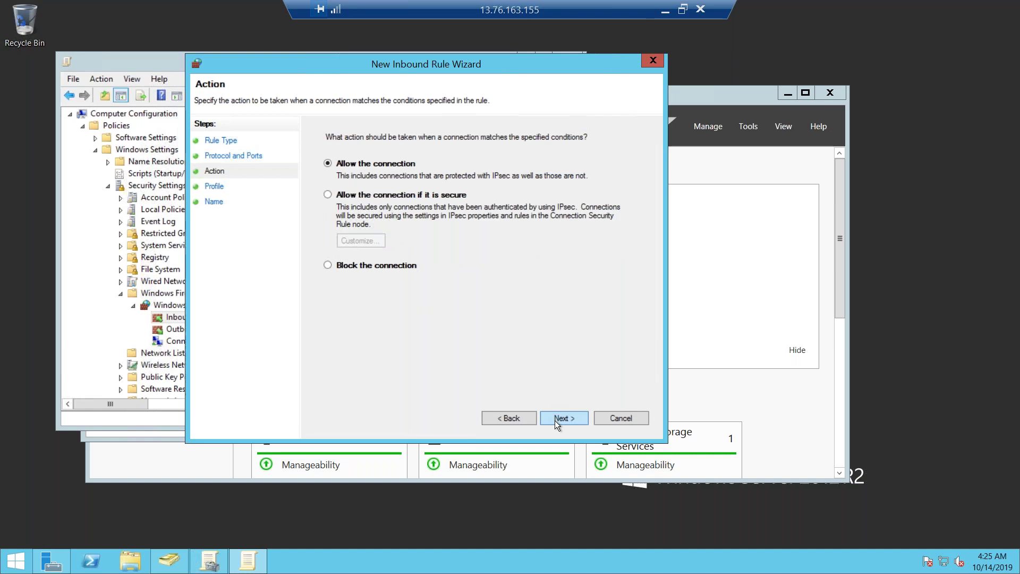
{"action": "left_click", "coordinate": [556, 424]}
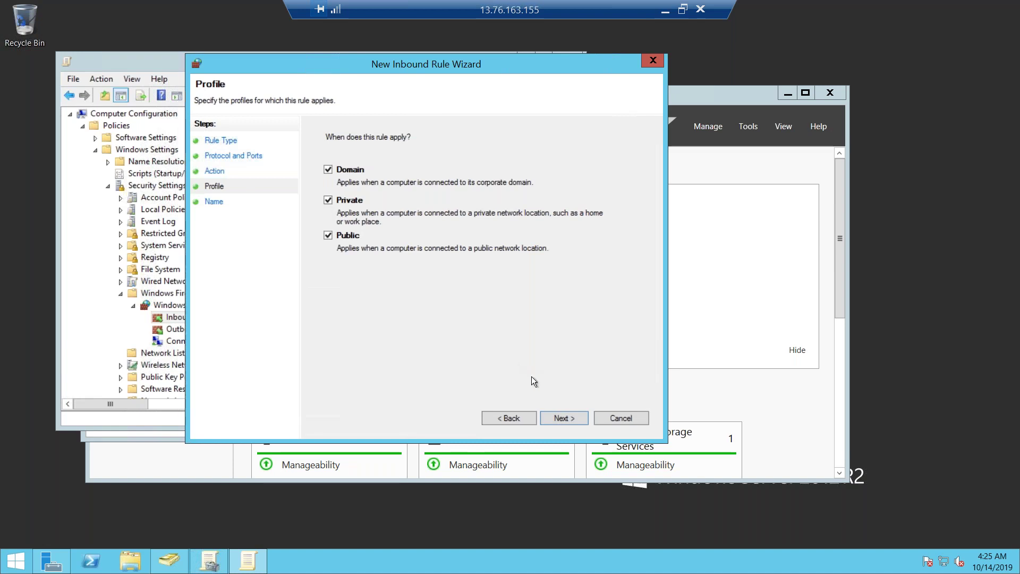
{"action": "left_click", "coordinate": [562, 418]}
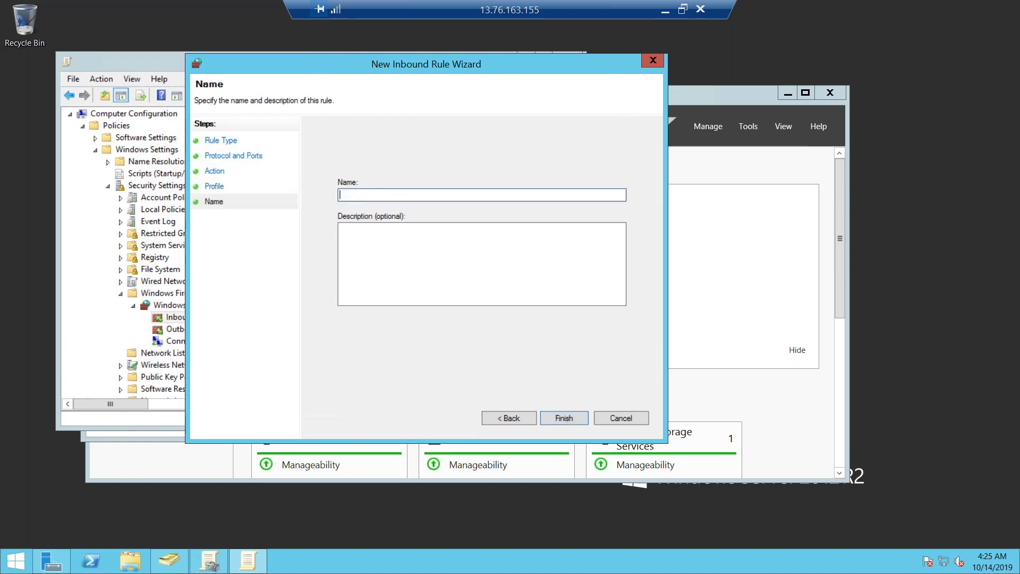
{"action": "type", "text": "SCCM Firewall Ports"}
{"action": "left_click", "coordinate": [564, 418]}
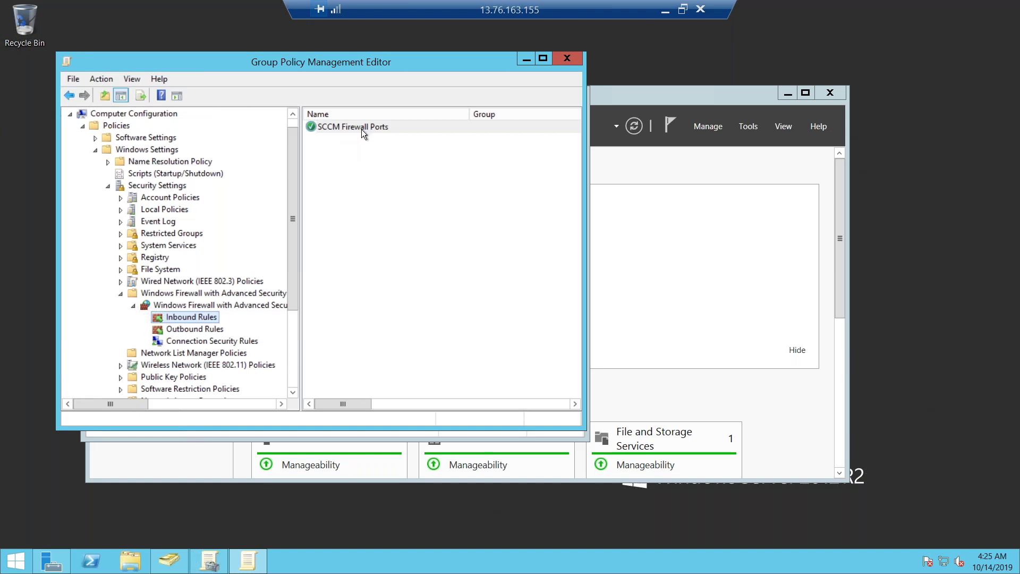
Add the nine predefined File and Printer Sharing inbound rules with Allow the connection.
{"action": "right_click", "coordinate": [197, 319]}
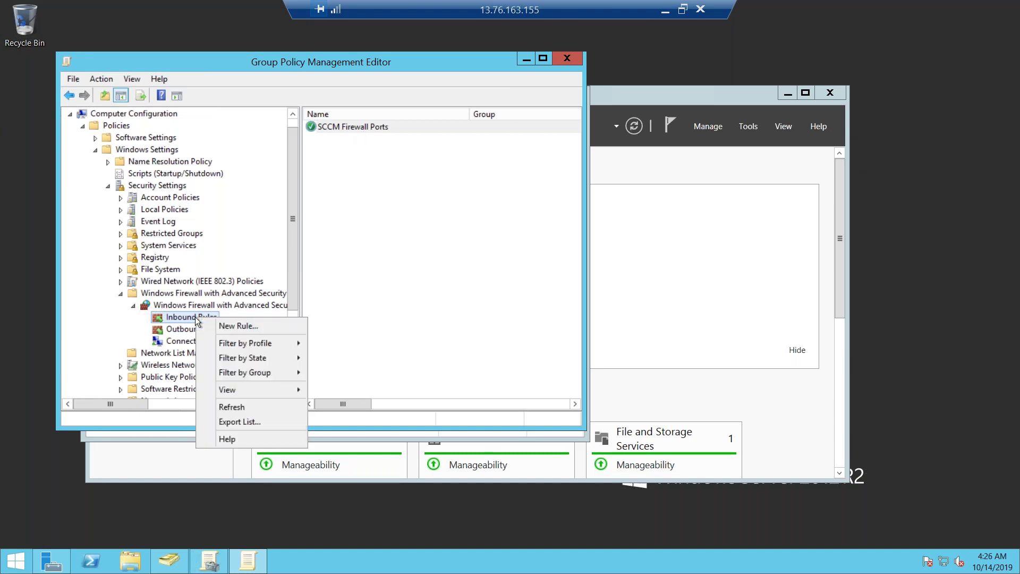
{"action": "left_click", "coordinate": [226, 323]}
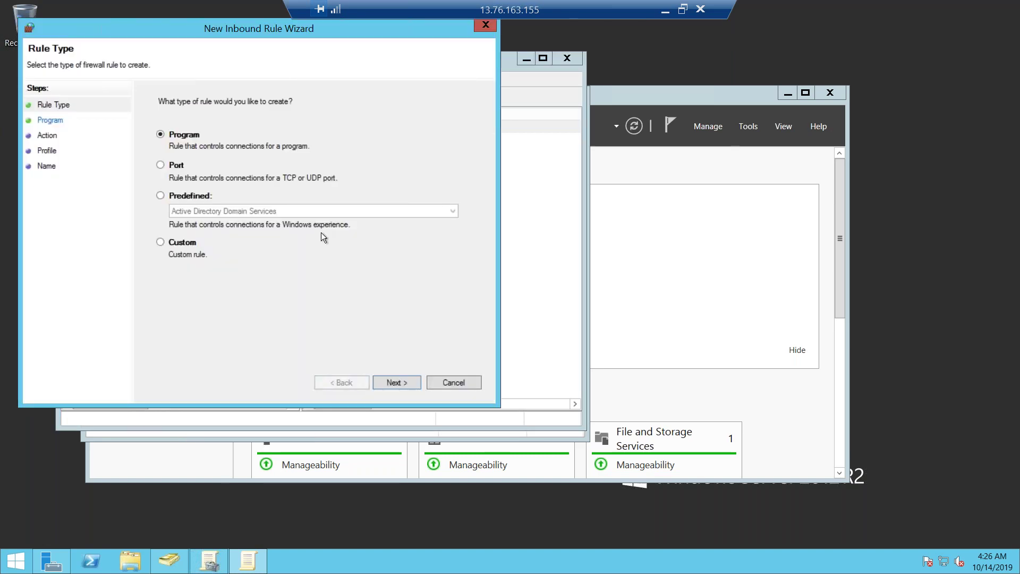
{"action": "left_click", "coordinate": [199, 191]}
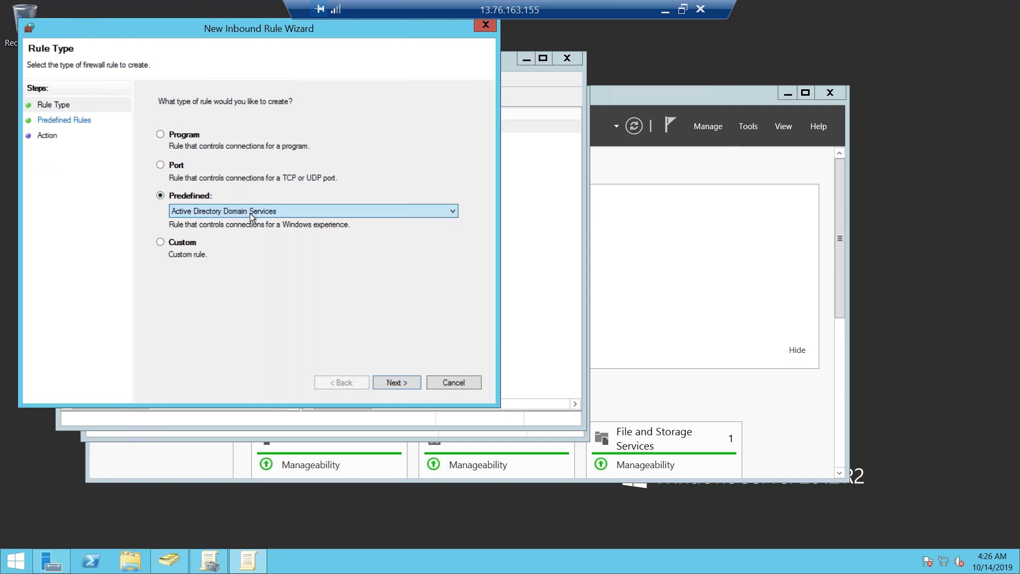
{"action": "left_click", "coordinate": [250, 212]}
{"action": "key", "text": "f"}
{"action": "key", "text": "i"}
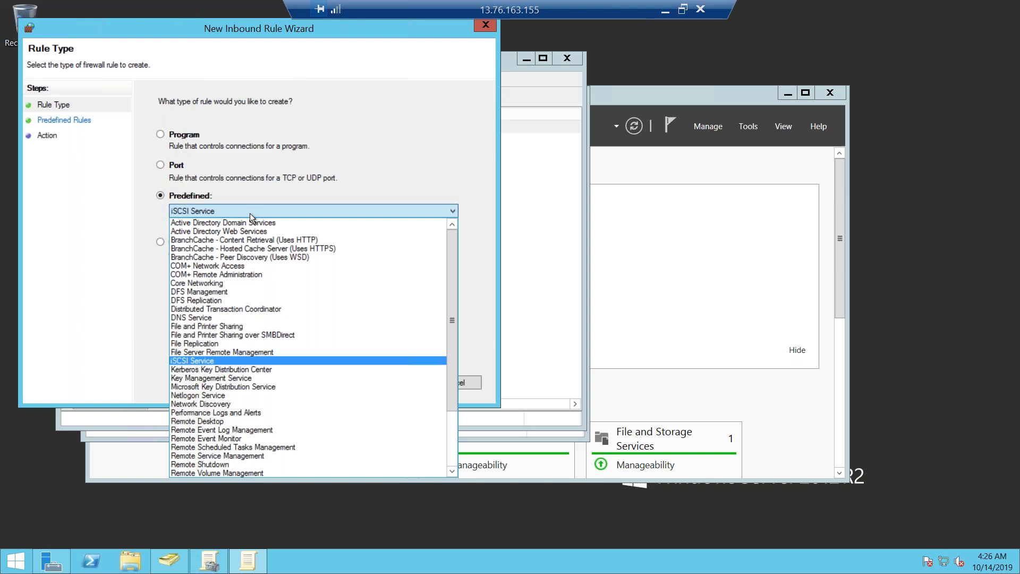
{"action": "key", "text": "f"}
{"action": "key", "text": "Return"}
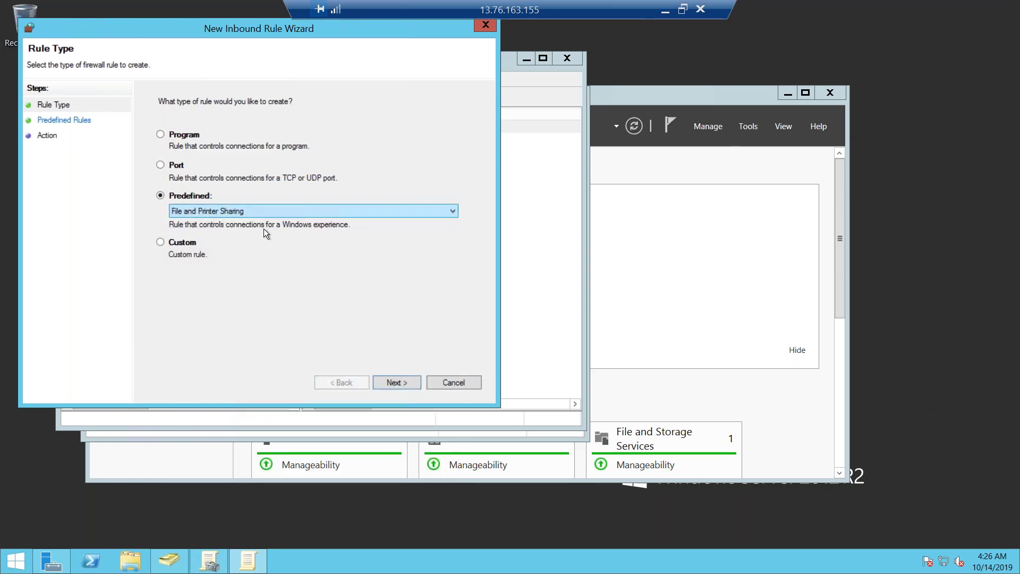
{"action": "left_click", "coordinate": [392, 382]}
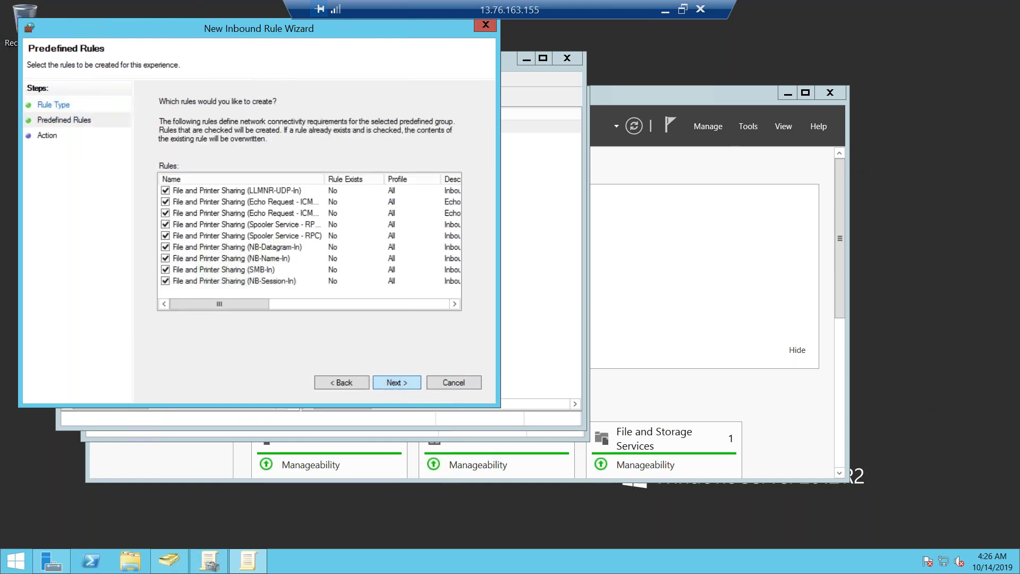
{"action": "left_click", "coordinate": [393, 382]}
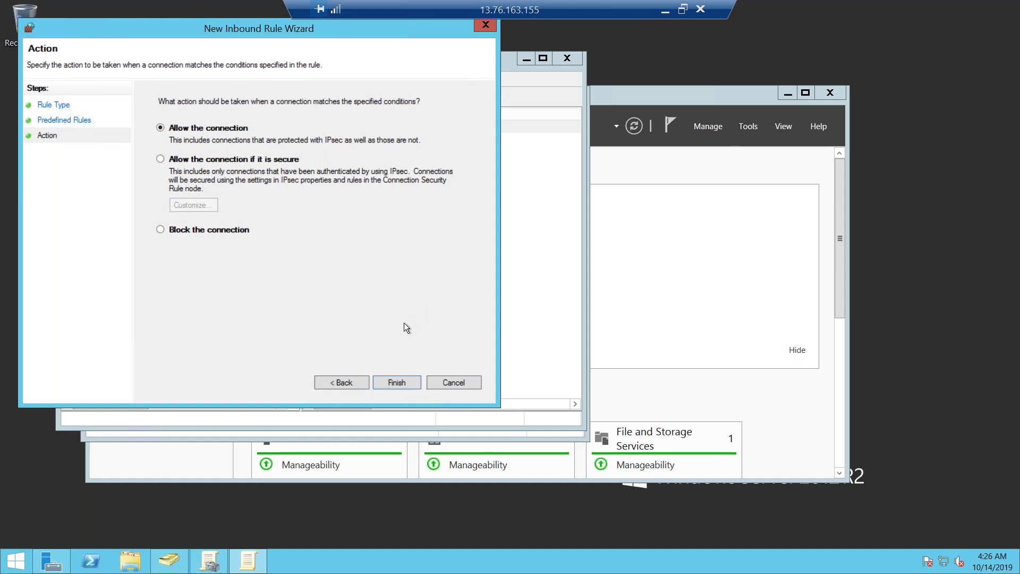
{"action": "key", "text": "Return"}
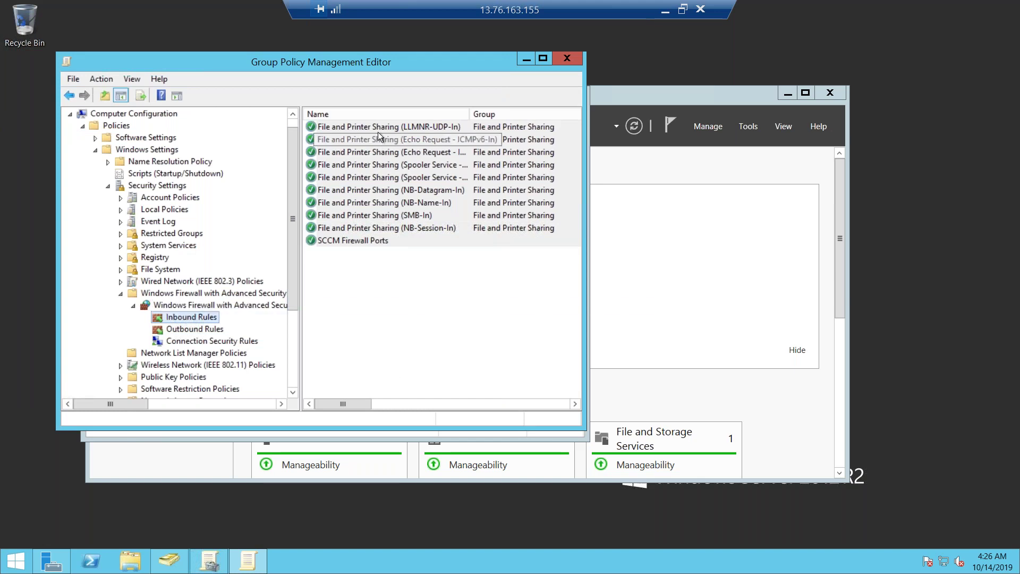
{"action": "left_click", "coordinate": [346, 242]}
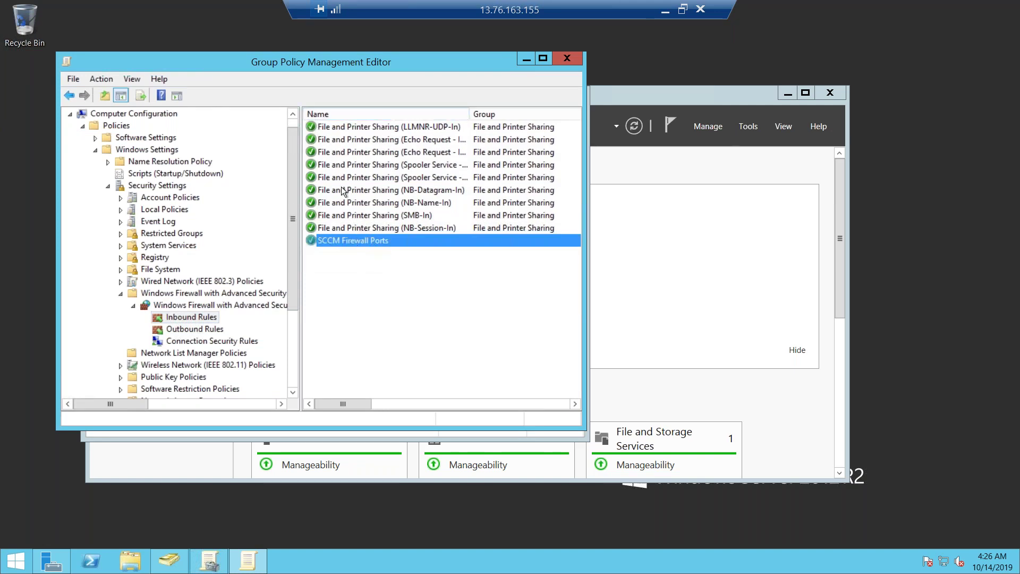
Start a new inbound rule from the predefined Windows Management Instrumentation (WMI) group.
{"action": "right_click", "coordinate": [196, 317]}
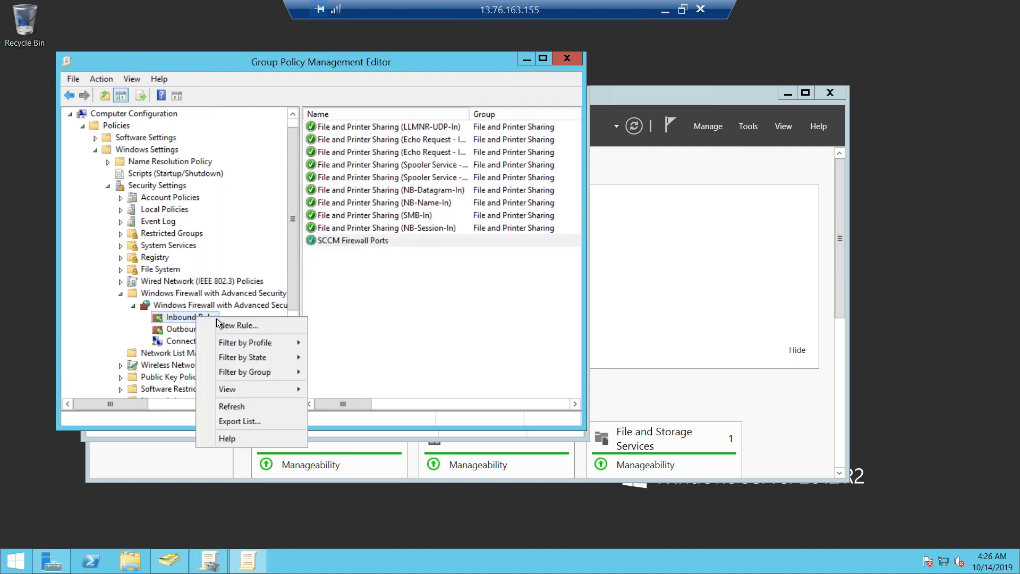
{"action": "left_click", "coordinate": [251, 327]}
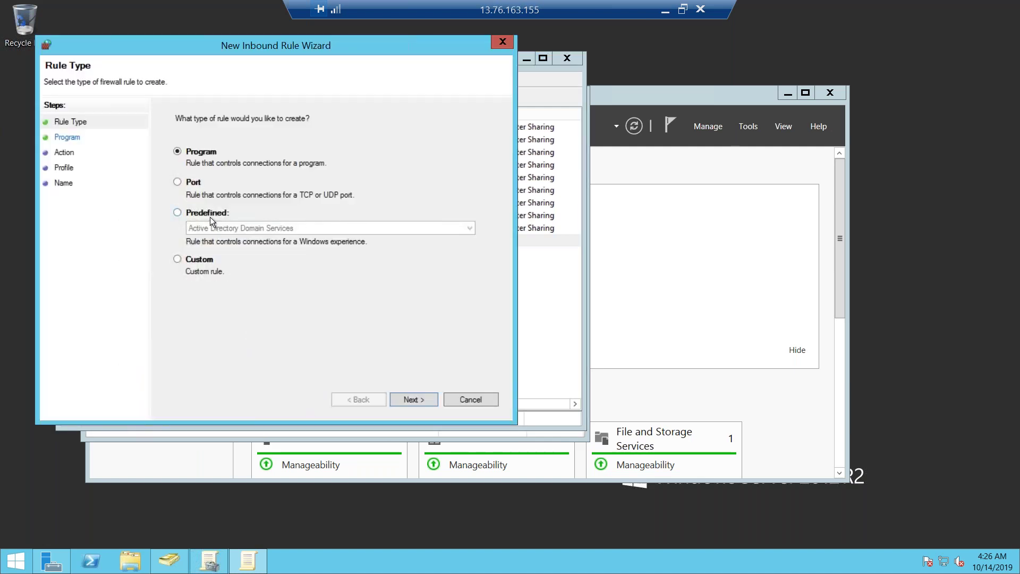
{"action": "left_click", "coordinate": [213, 213]}
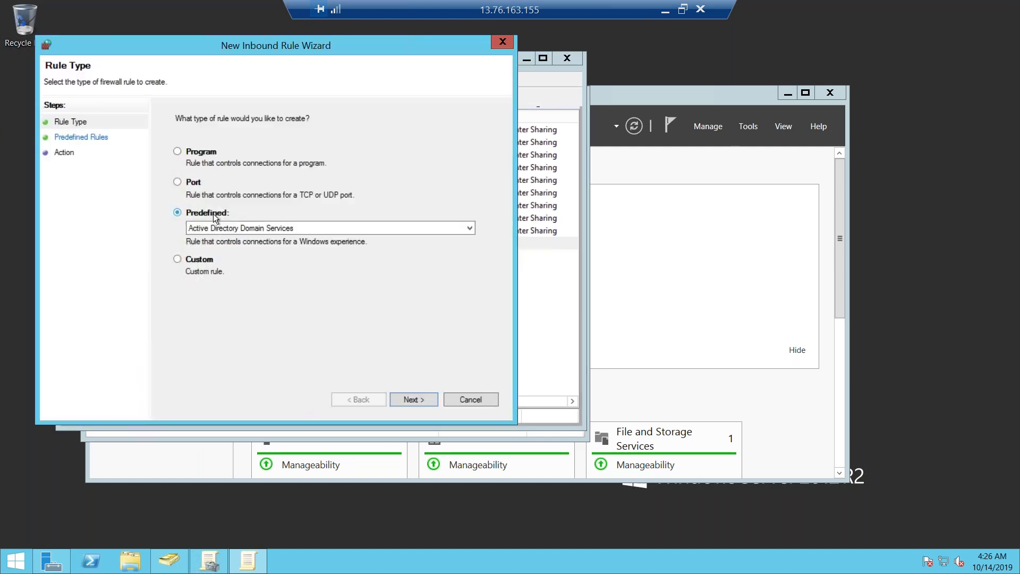
{"action": "left_click", "coordinate": [238, 225]}
{"action": "key", "text": "w"}
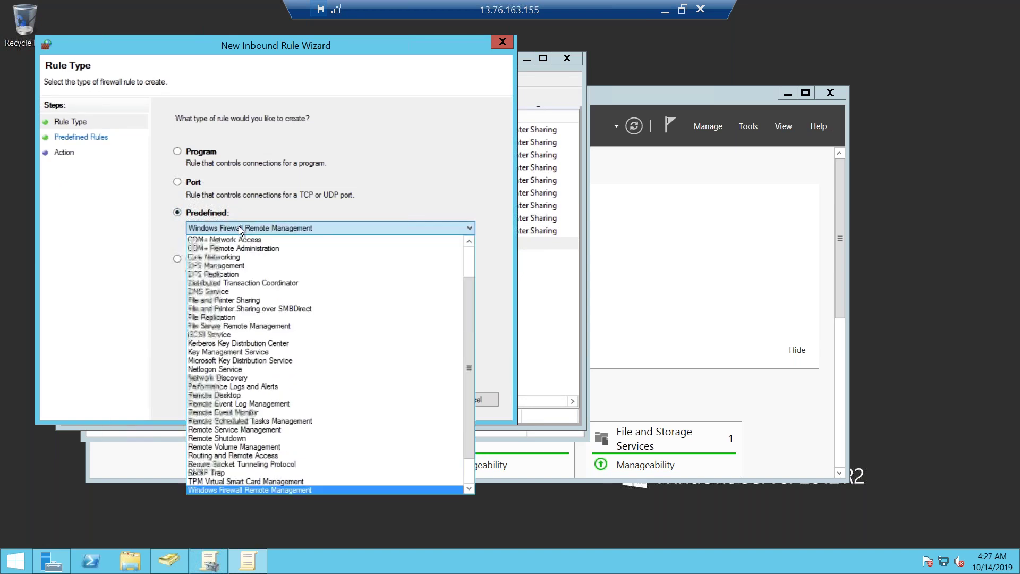
{"action": "key", "text": "m"}
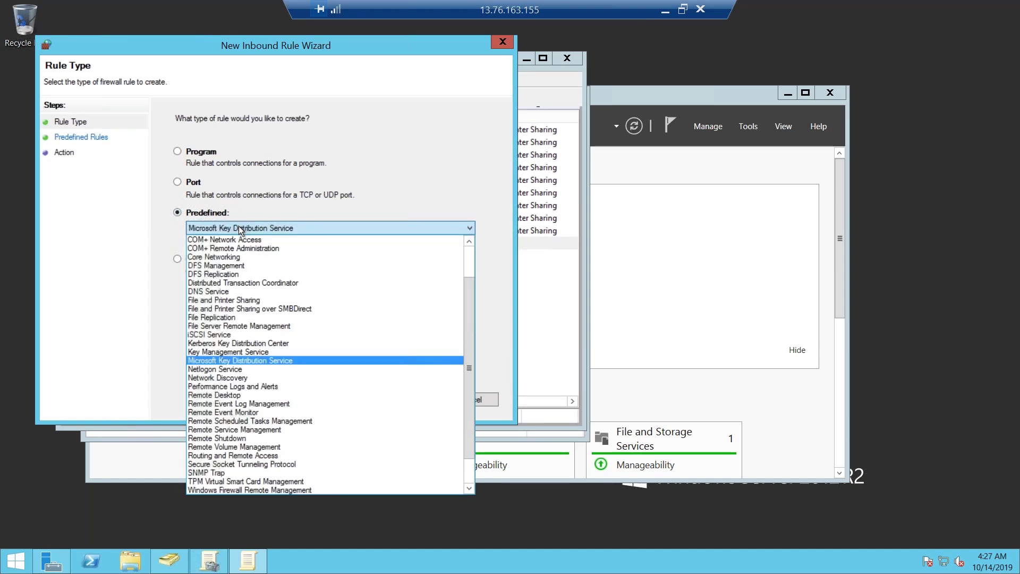
{"action": "key", "text": "i"}
{"action": "key", "text": "n"}
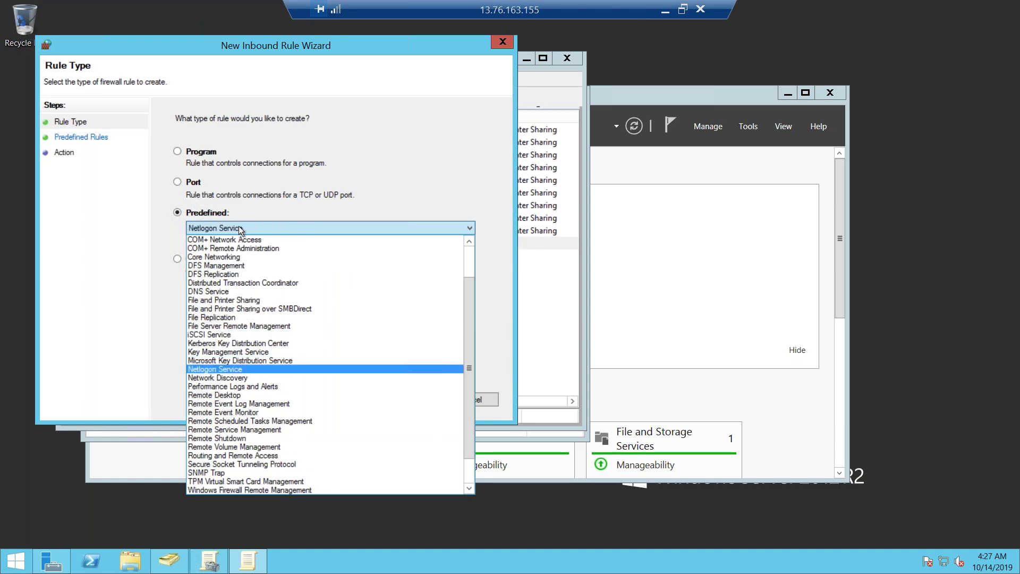
{"action": "key", "text": "w"}
{"action": "key", "text": "w"}
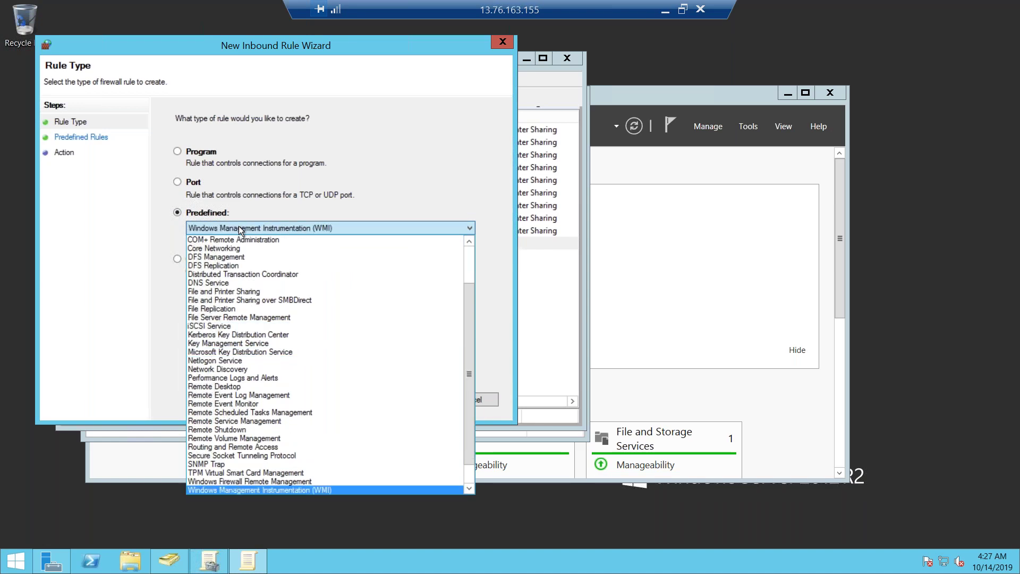
{"action": "key", "text": "Return"}
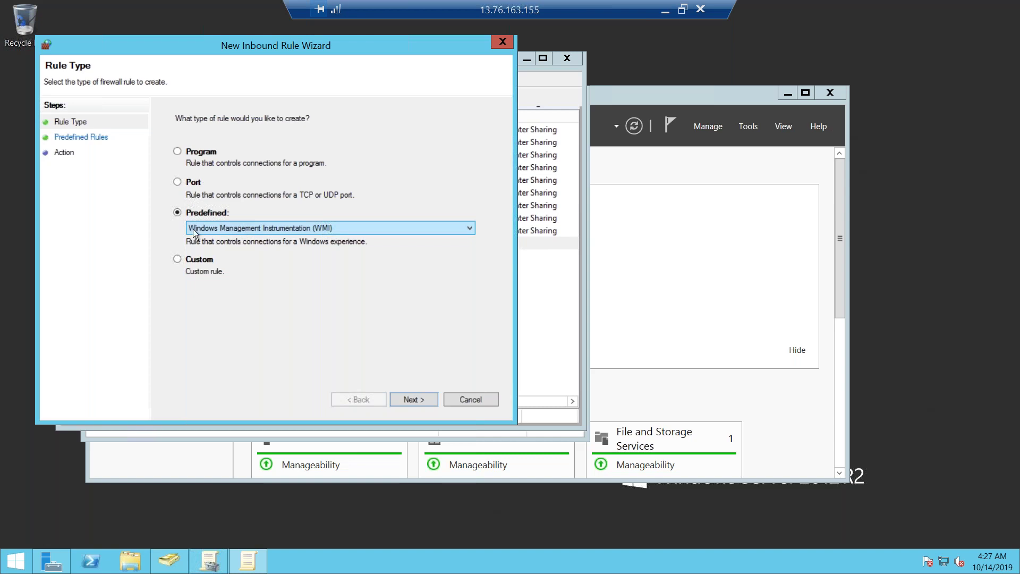
Allow all three WMI rules, finish the wizard, and show the Outbound Rules list.
{"action": "left_click", "coordinate": [412, 399]}
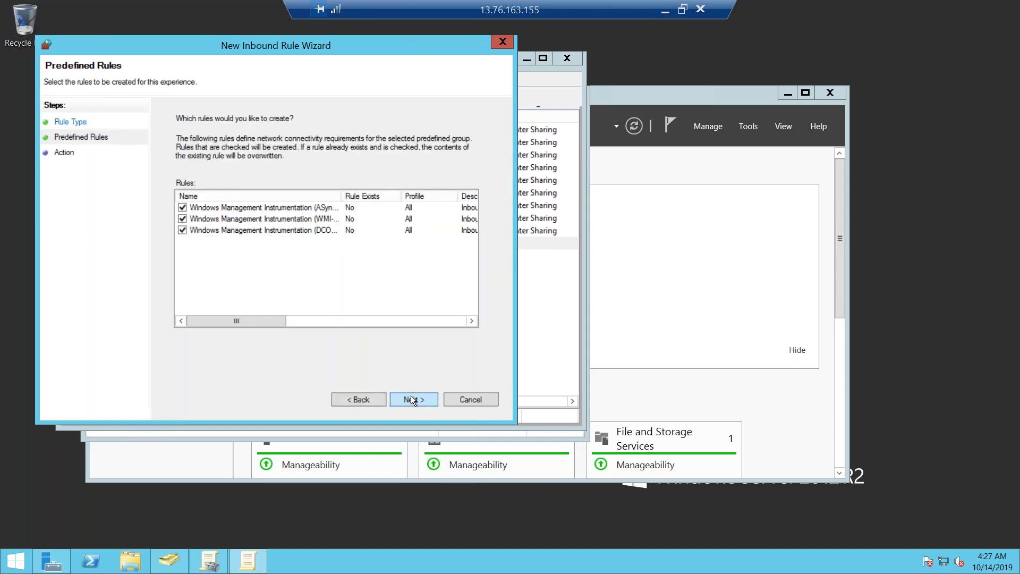
{"action": "left_click", "coordinate": [412, 399]}
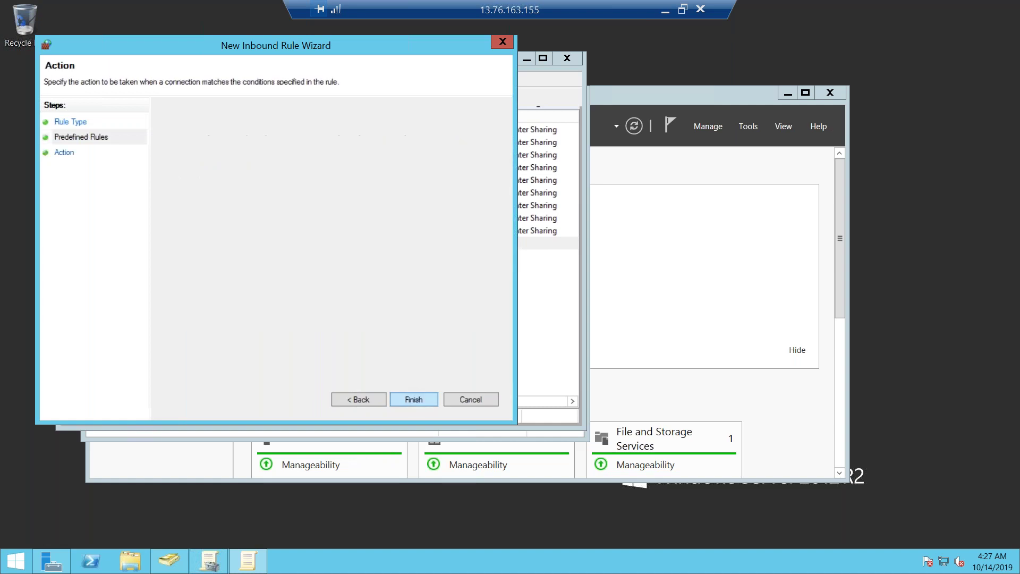
{"action": "left_click", "coordinate": [422, 402]}
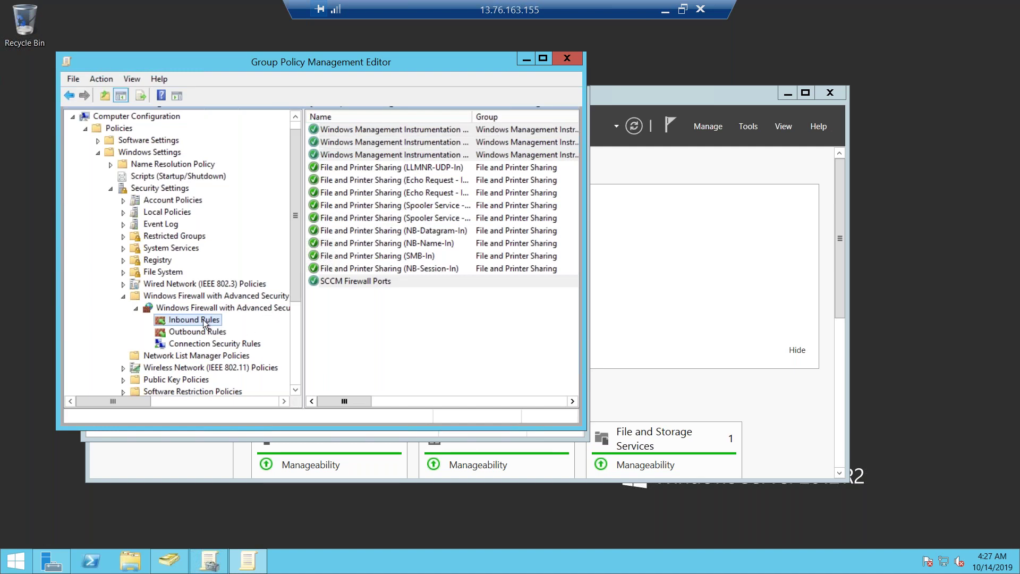
{"action": "left_click", "coordinate": [199, 333]}
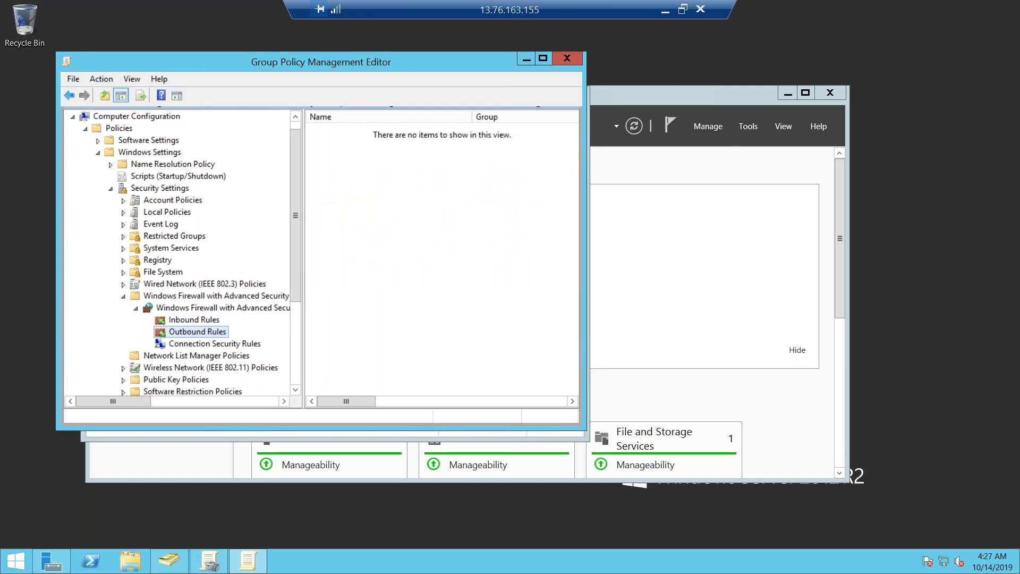
Create the seven predefined File and Printer Sharing outbound rules, allowing the connection.
{"action": "right_click", "coordinate": [198, 333]}
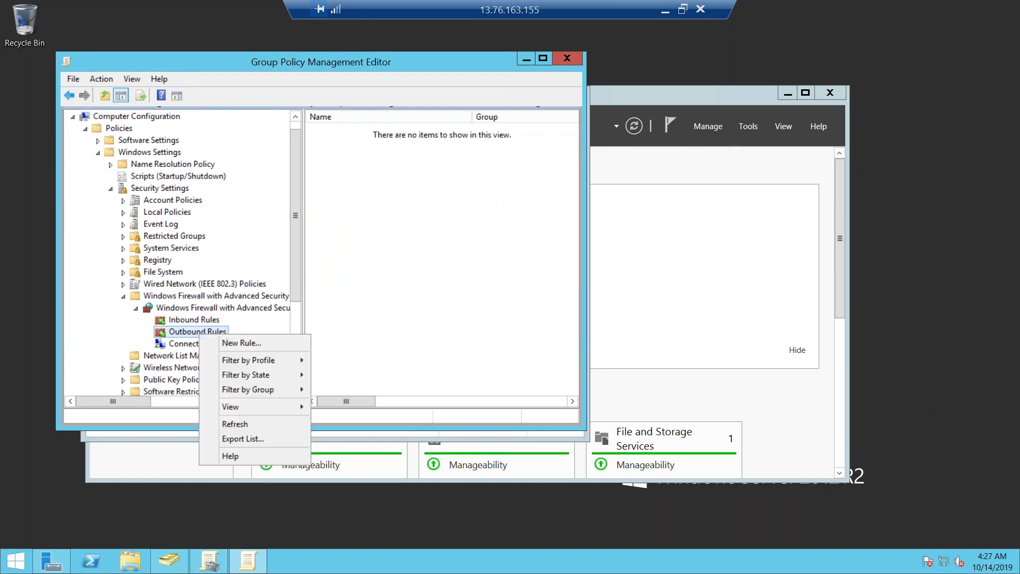
{"action": "left_click", "coordinate": [227, 346]}
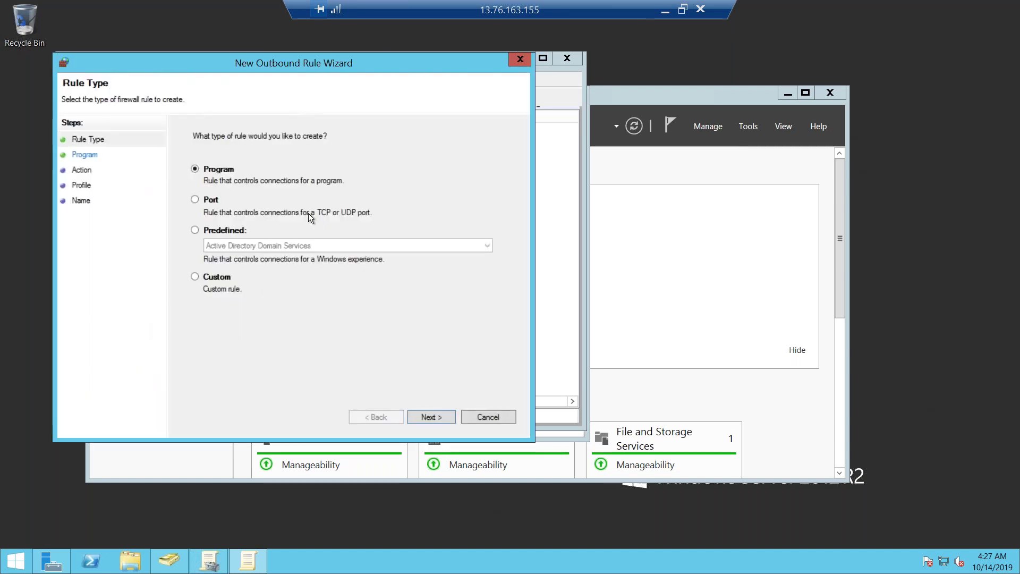
{"action": "left_click", "coordinate": [228, 230]}
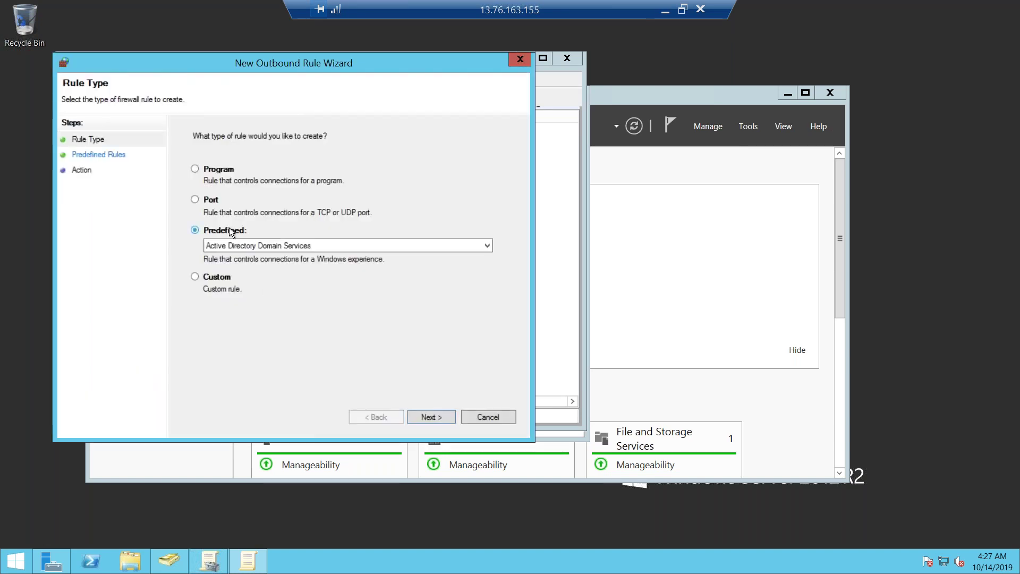
{"action": "left_click", "coordinate": [242, 242]}
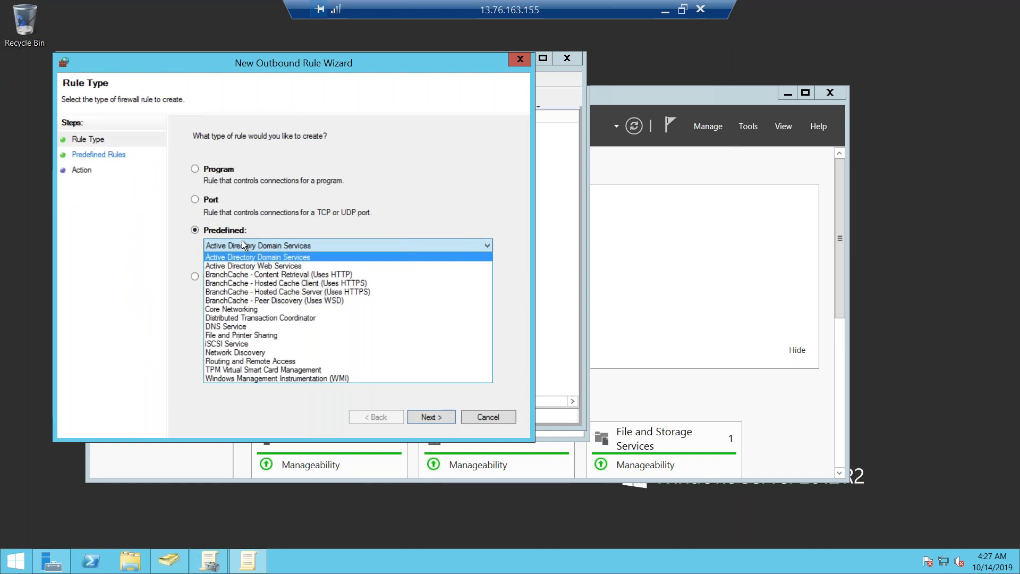
{"action": "key", "text": "f"}
{"action": "key", "text": "Return"}
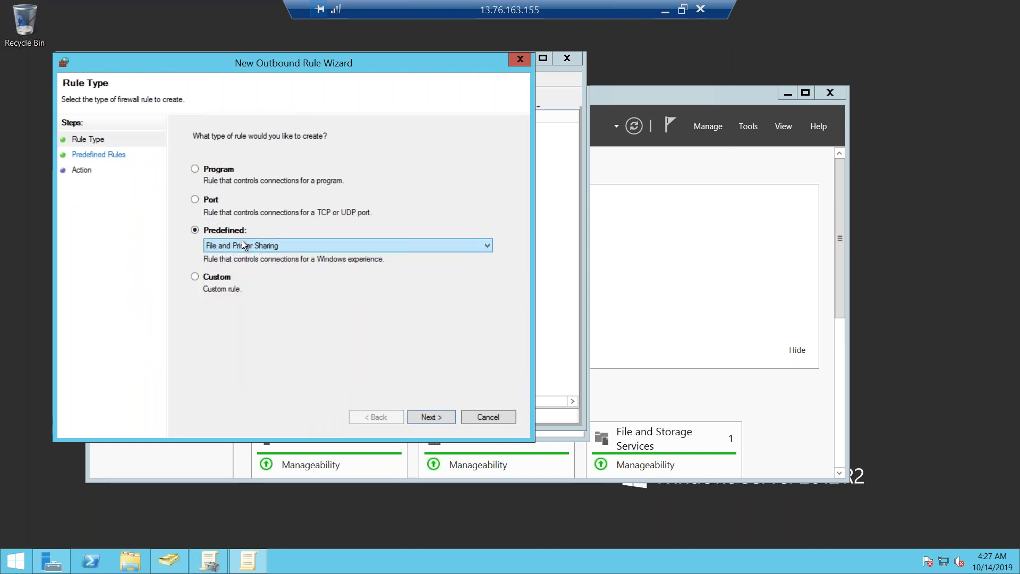
{"action": "left_click", "coordinate": [424, 414]}
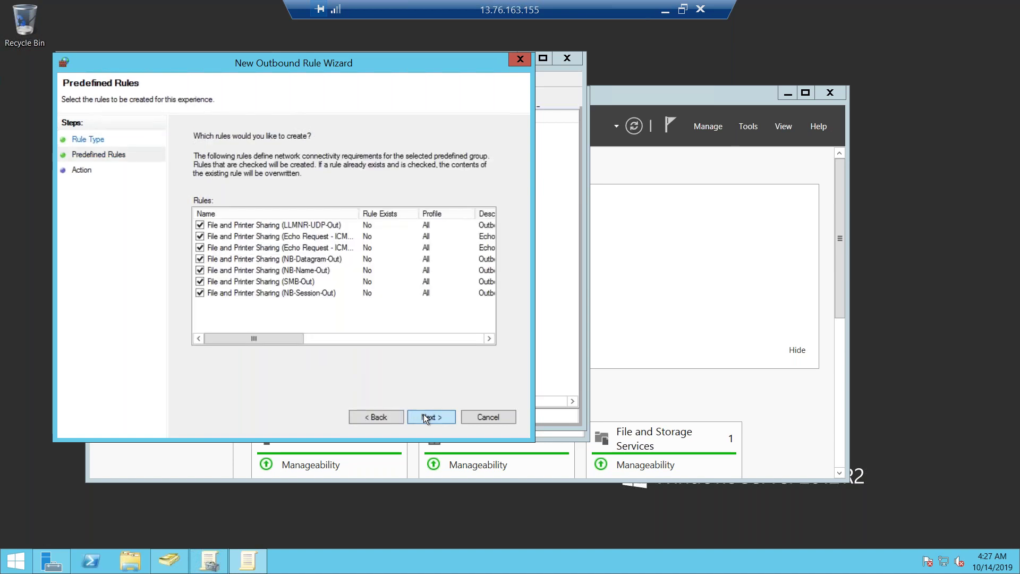
{"action": "left_click", "coordinate": [424, 414]}
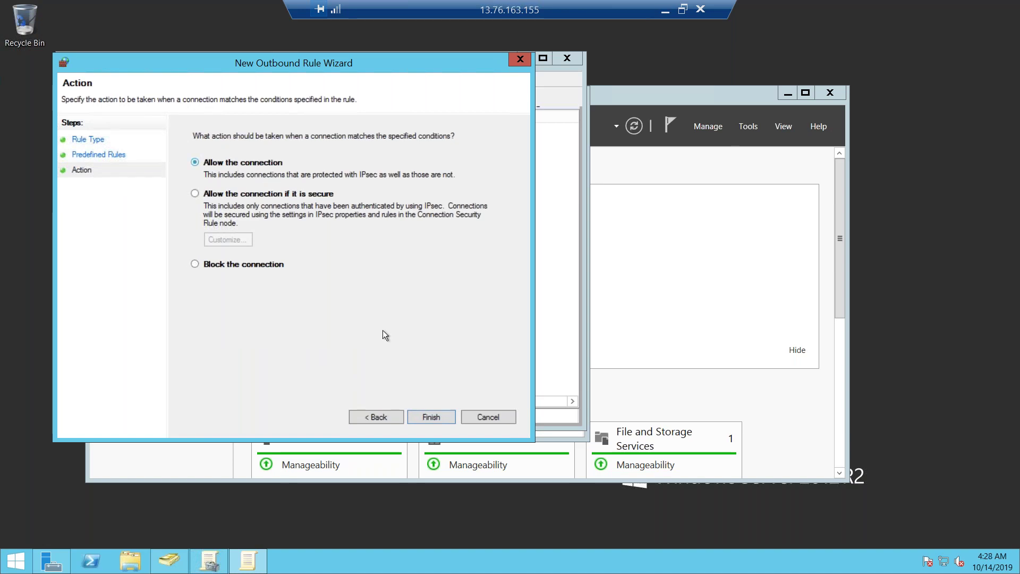
{"action": "left_click", "coordinate": [434, 418]}
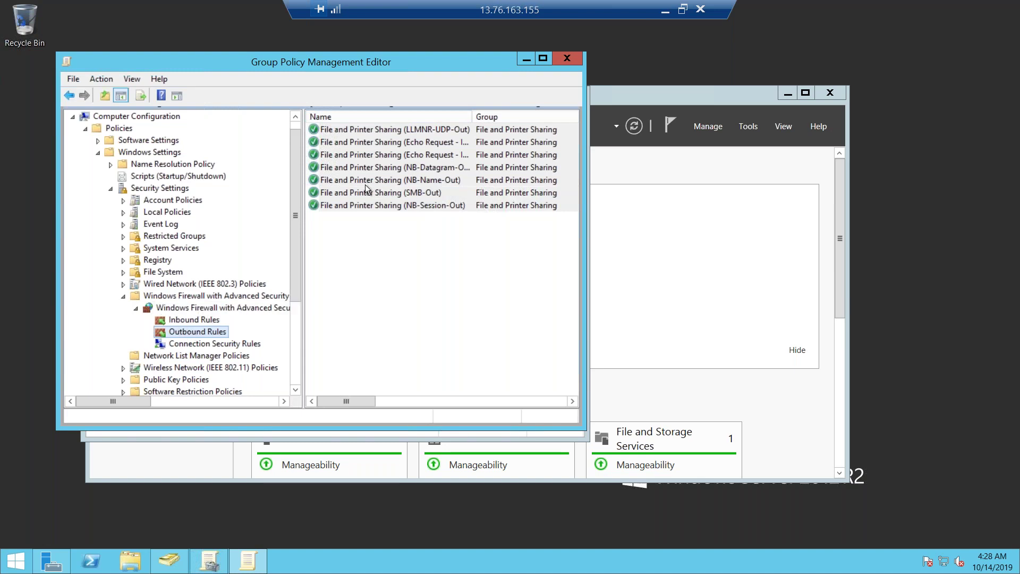
Check the inbound rules, refresh the GPO settings, then close GPM Editor, GPM, ADUC and Server Manager.
{"action": "left_click", "coordinate": [195, 320]}
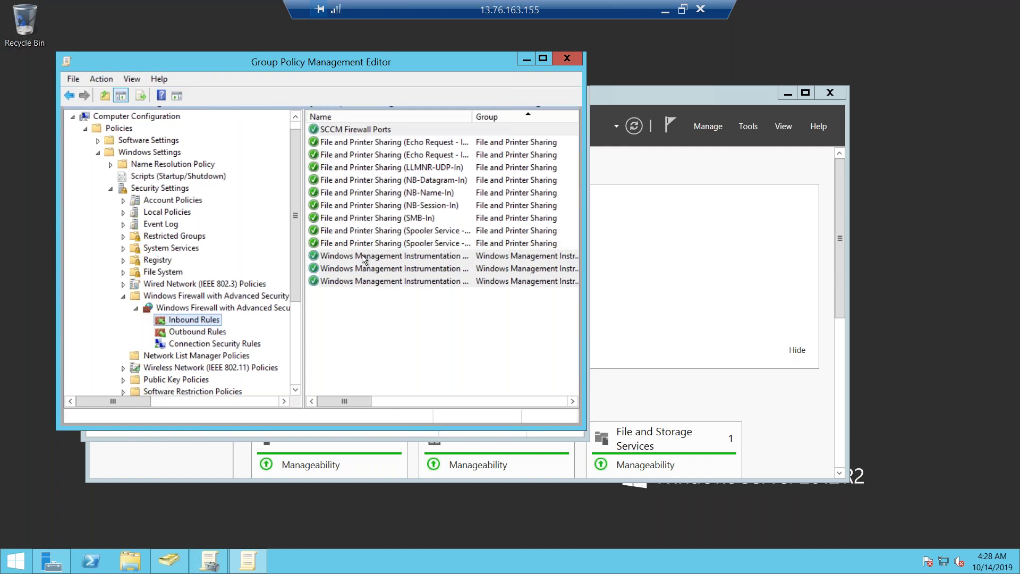
{"action": "left_click", "coordinate": [349, 129]}
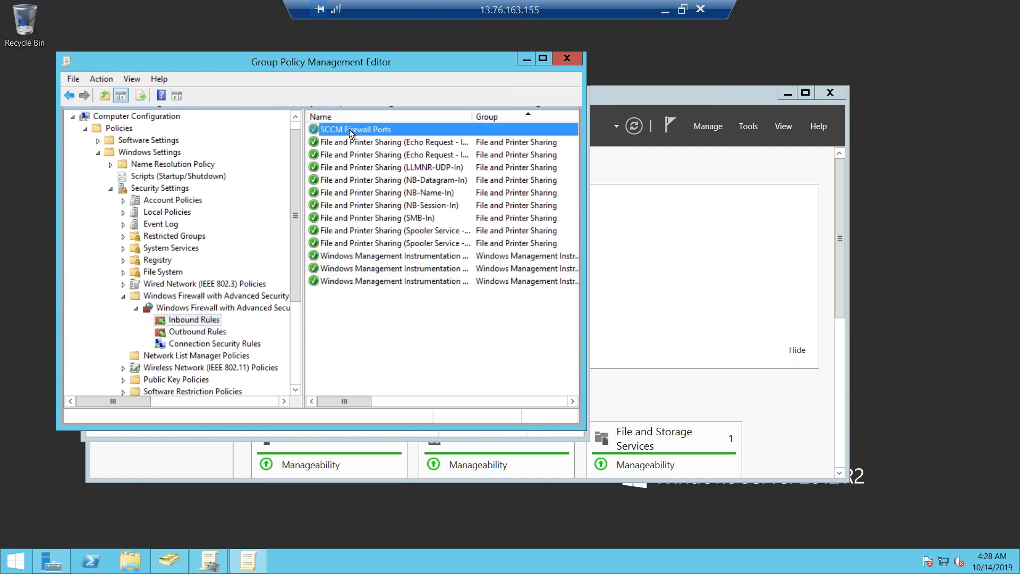
{"action": "left_click", "coordinate": [567, 58]}
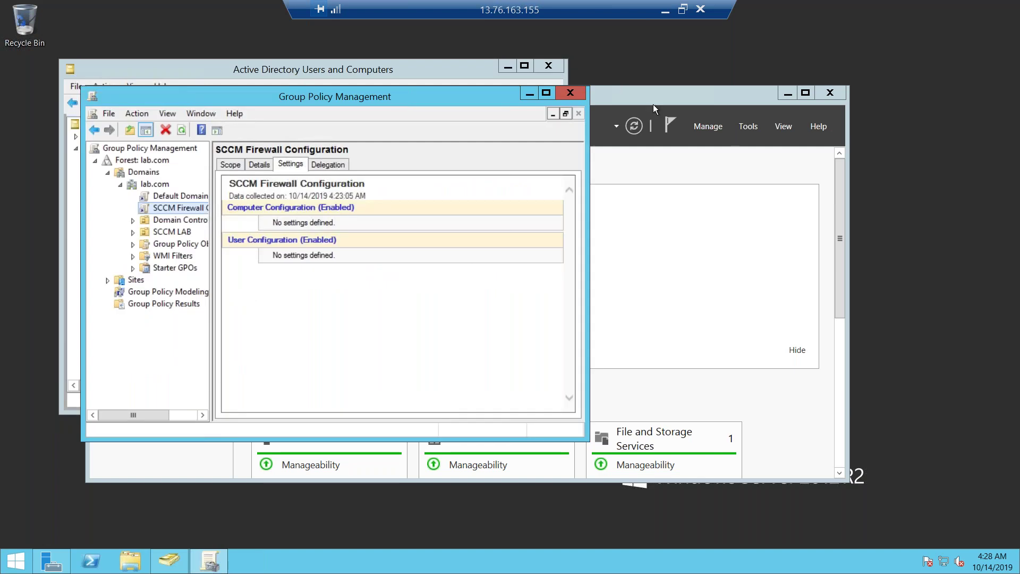
{"action": "left_click", "coordinate": [178, 132]}
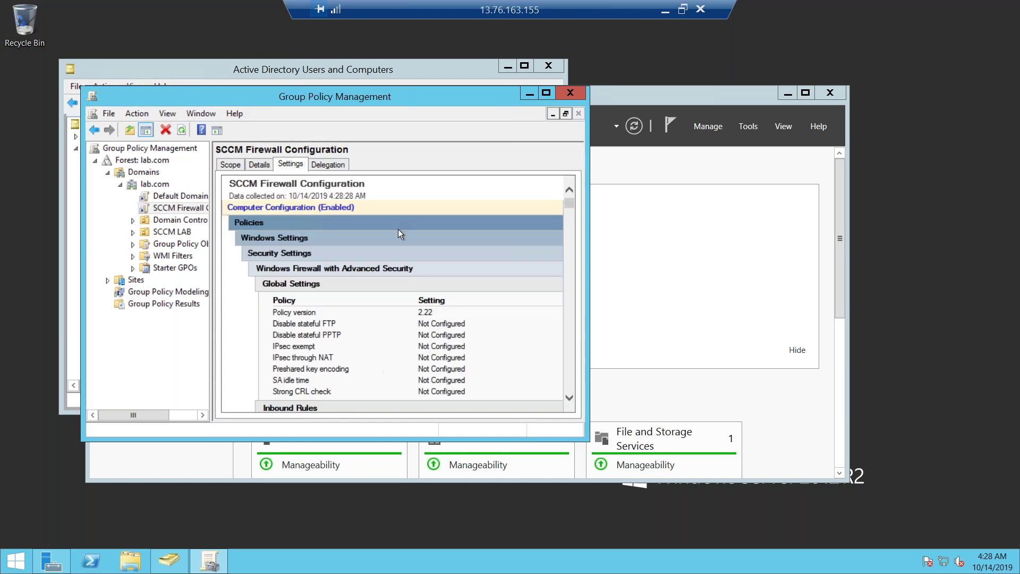
{"action": "left_click", "coordinate": [572, 94]}
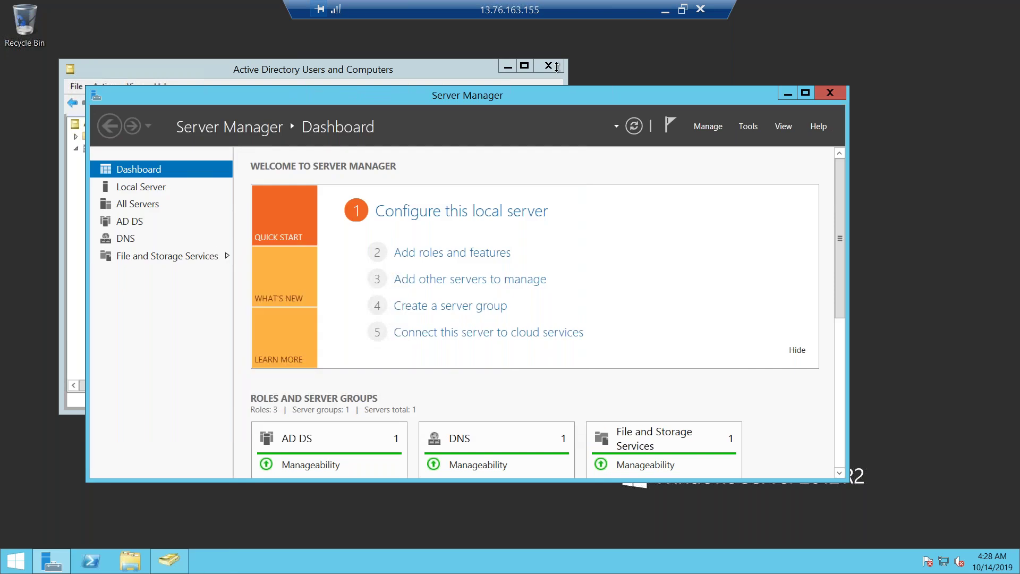
{"action": "left_click", "coordinate": [556, 67]}
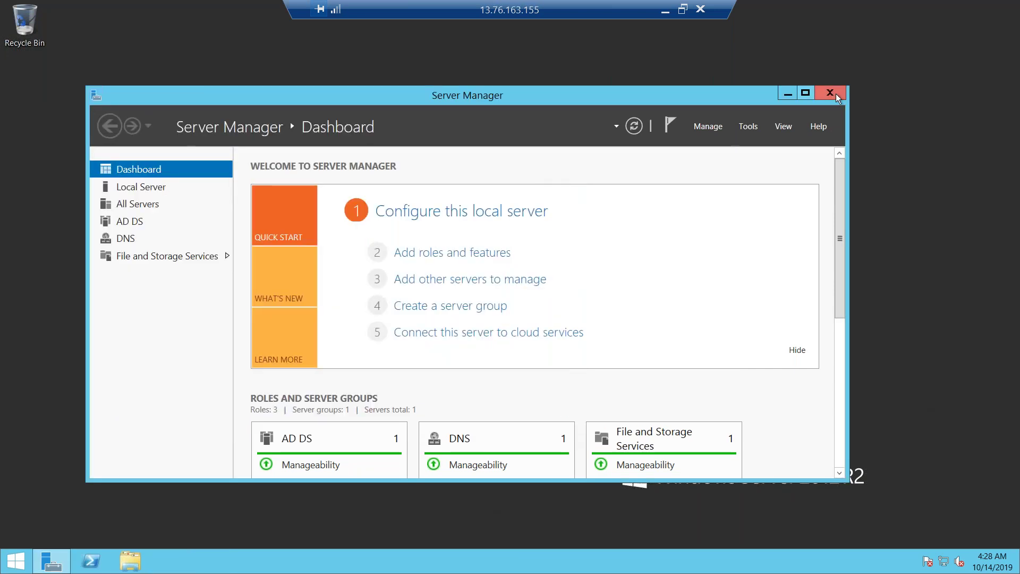
{"action": "left_click", "coordinate": [836, 94]}
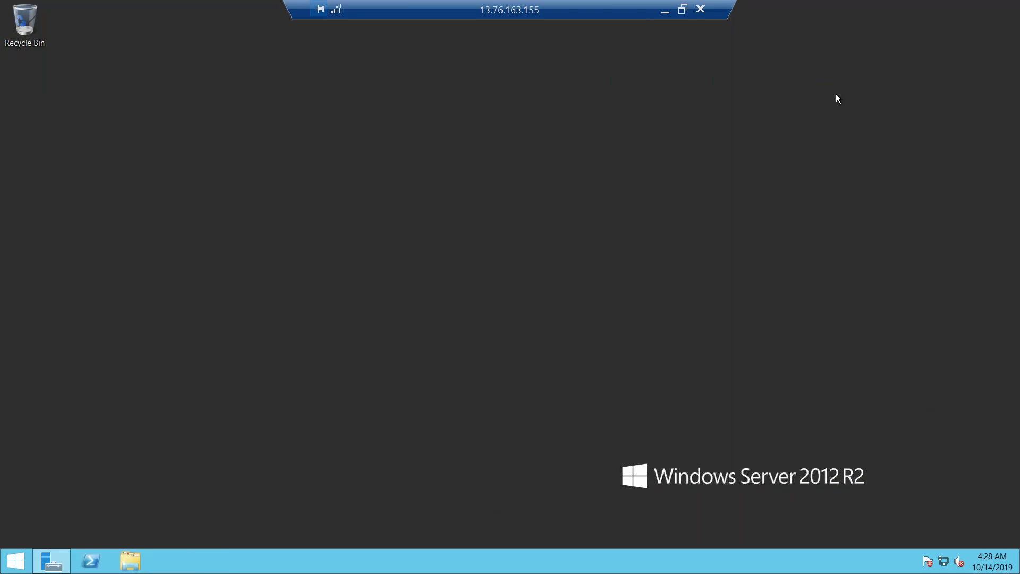
{"action": "left_click", "coordinate": [683, 8]}
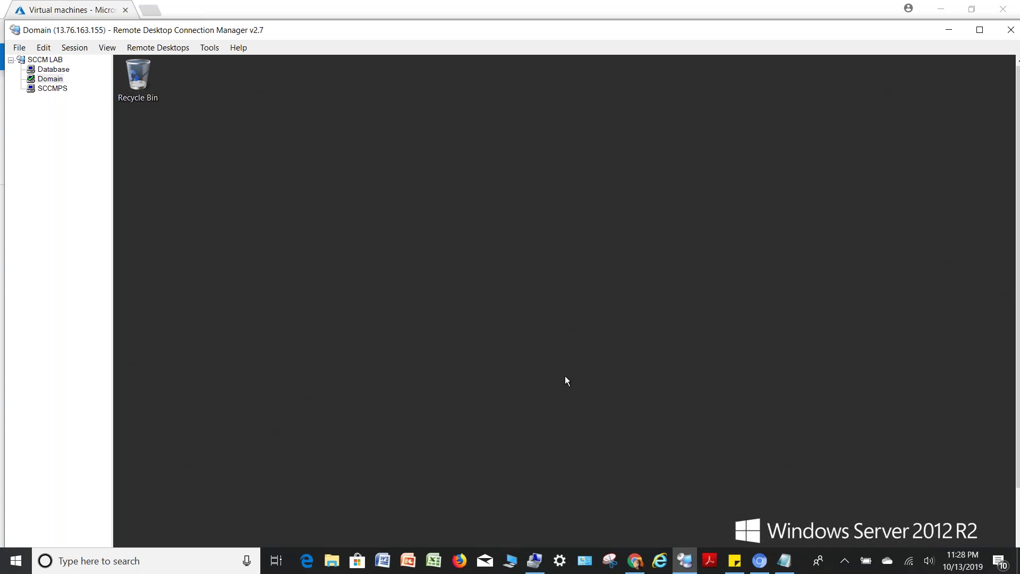
Add '9. SCCMPS needs admin rights on Database server' below item 8 in the Notepad list.
{"action": "left_click", "coordinate": [784, 561]}
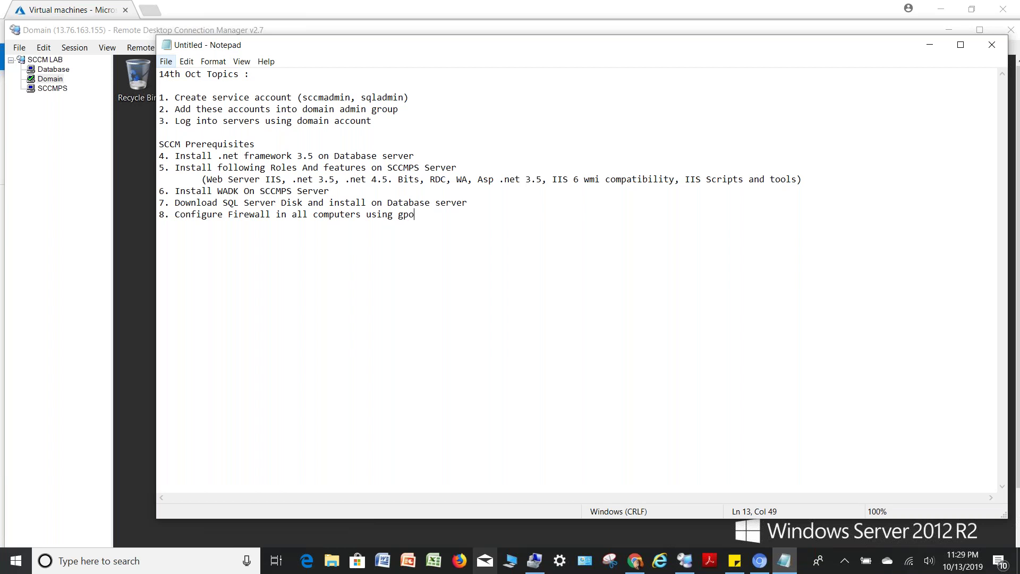
{"action": "key", "text": "Return"}
{"action": "type", "text": "9"}
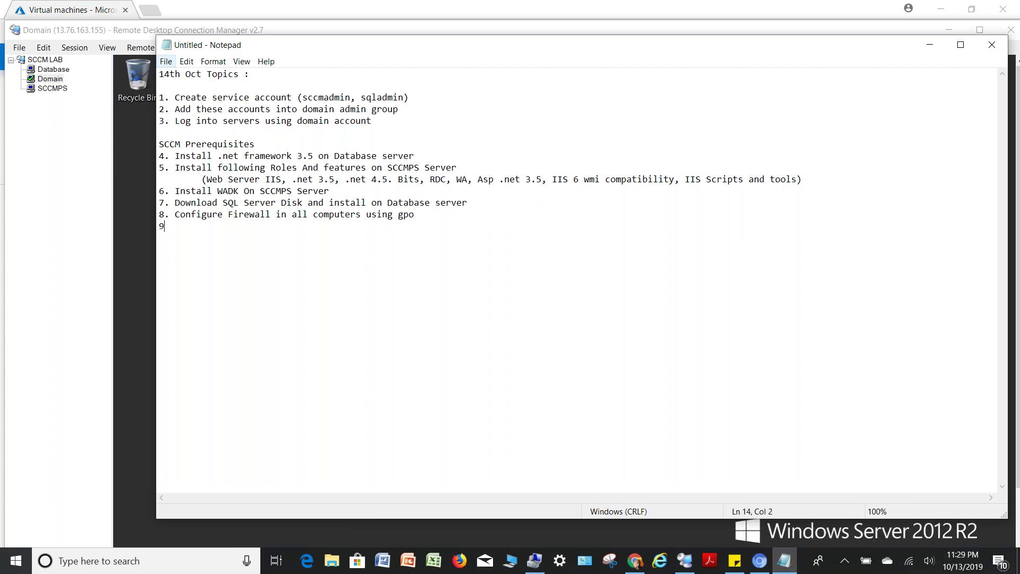
{"action": "type", "text": ". SCCMPS needs admin rights on D"}
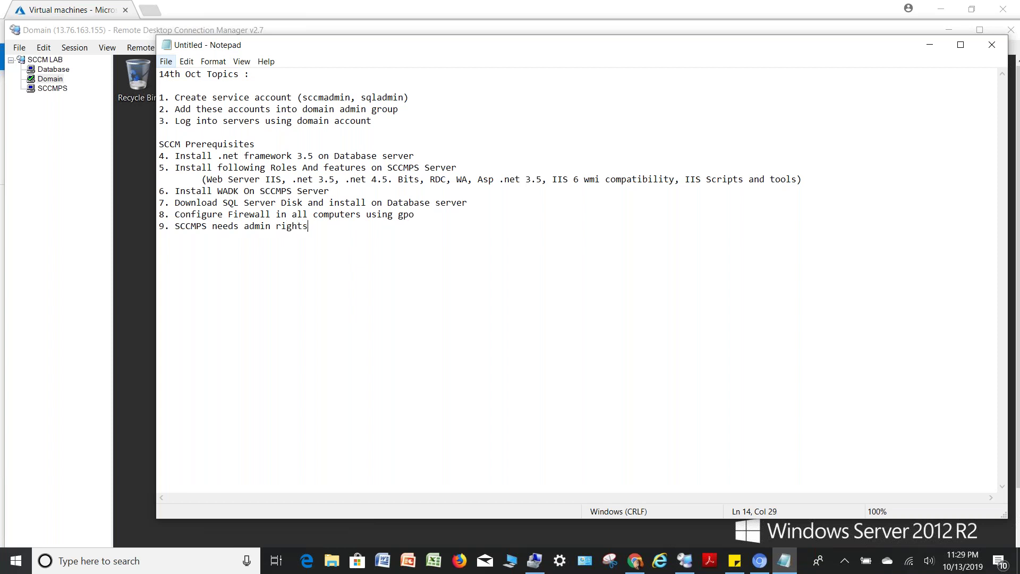
{"action": "type", "text": "atabase server"}
Switch to the Database server and close the SQL Server 2014 setup summary and Installation Center.
{"action": "left_click", "coordinate": [58, 73]}
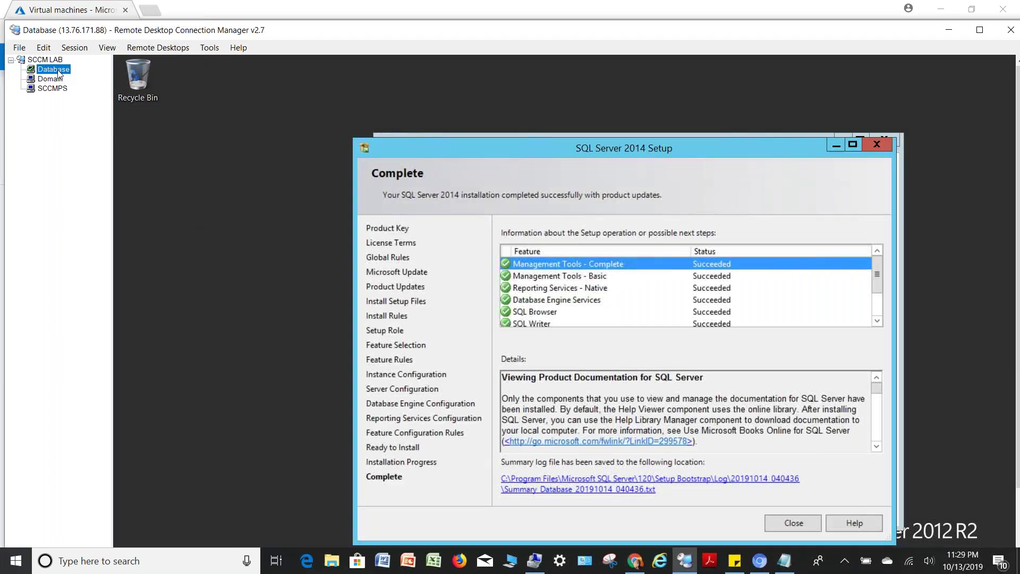
{"action": "left_click", "coordinate": [786, 524]}
{"action": "left_click", "coordinate": [800, 522]}
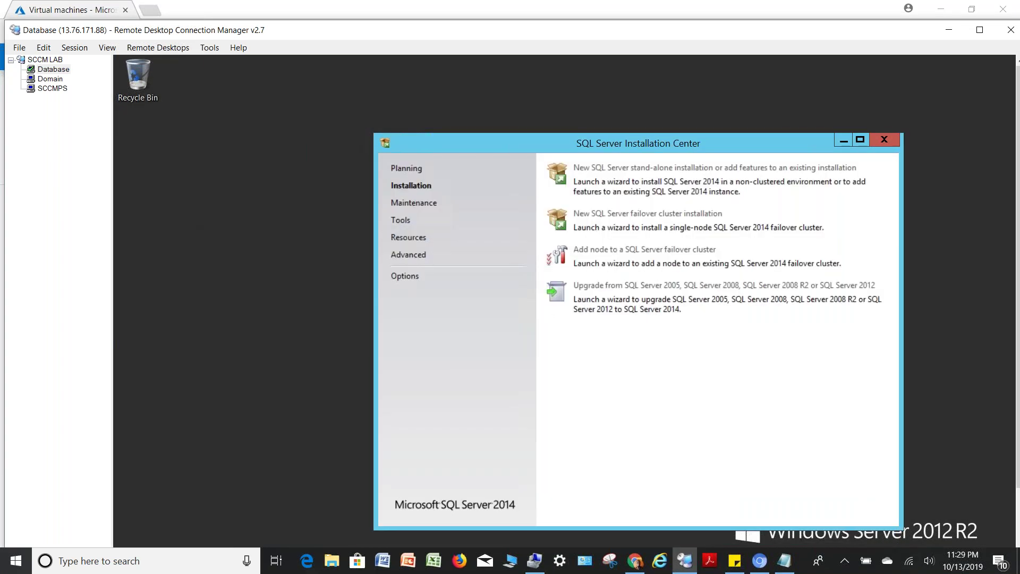
{"action": "left_click", "coordinate": [888, 139]}
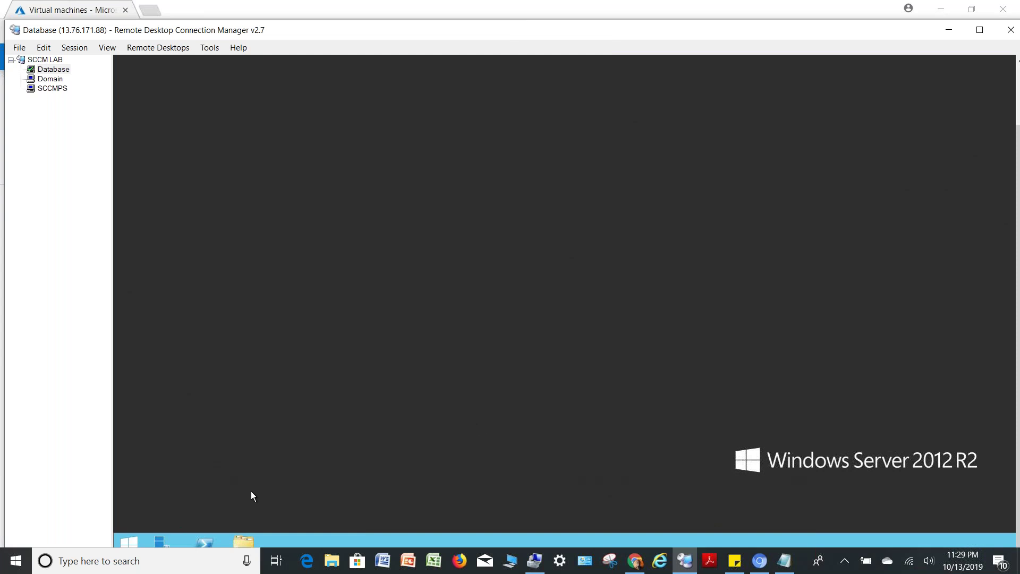
{"action": "right_click", "coordinate": [128, 539]}
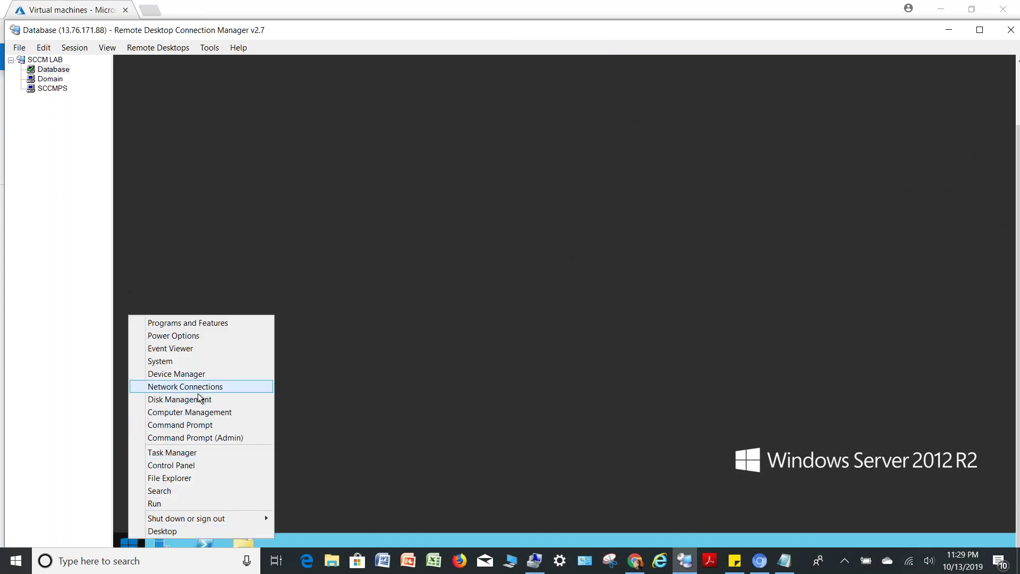
Open the Administrators group's properties under Local Users and Groups in Computer Management.
{"action": "left_click", "coordinate": [193, 412]}
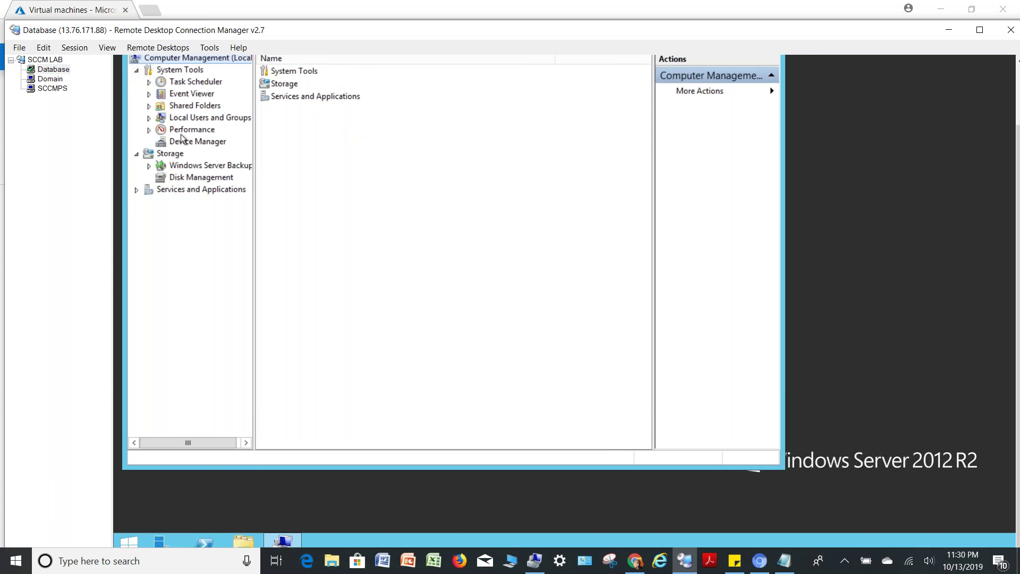
{"action": "left_click", "coordinate": [149, 118]}
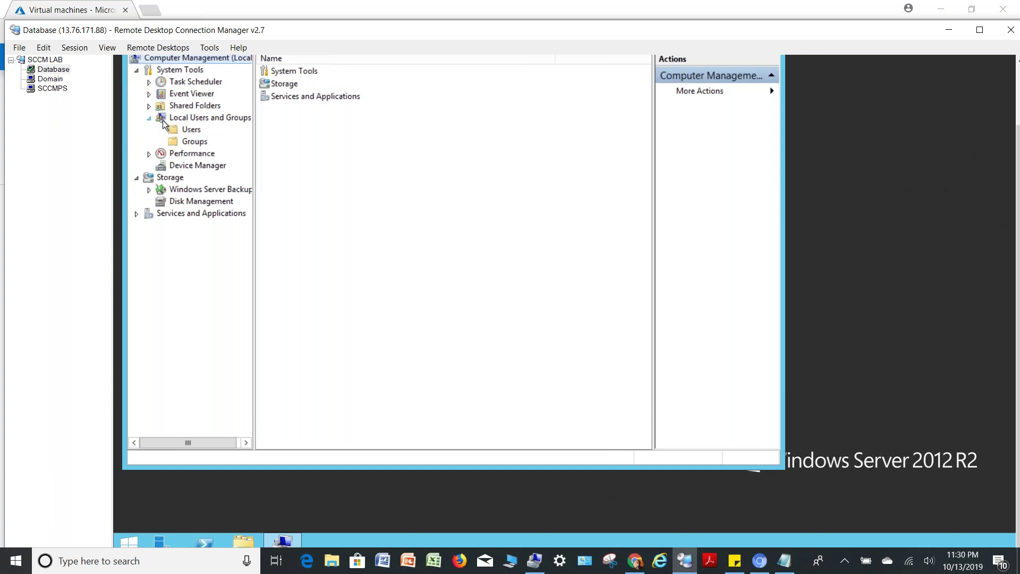
{"action": "left_click", "coordinate": [195, 142]}
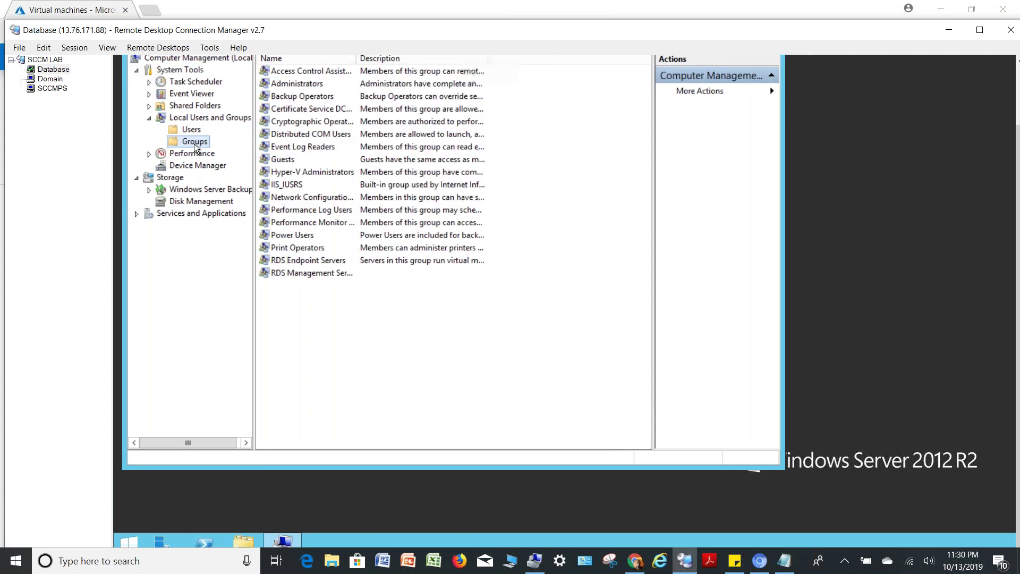
{"action": "double_click", "coordinate": [315, 85]}
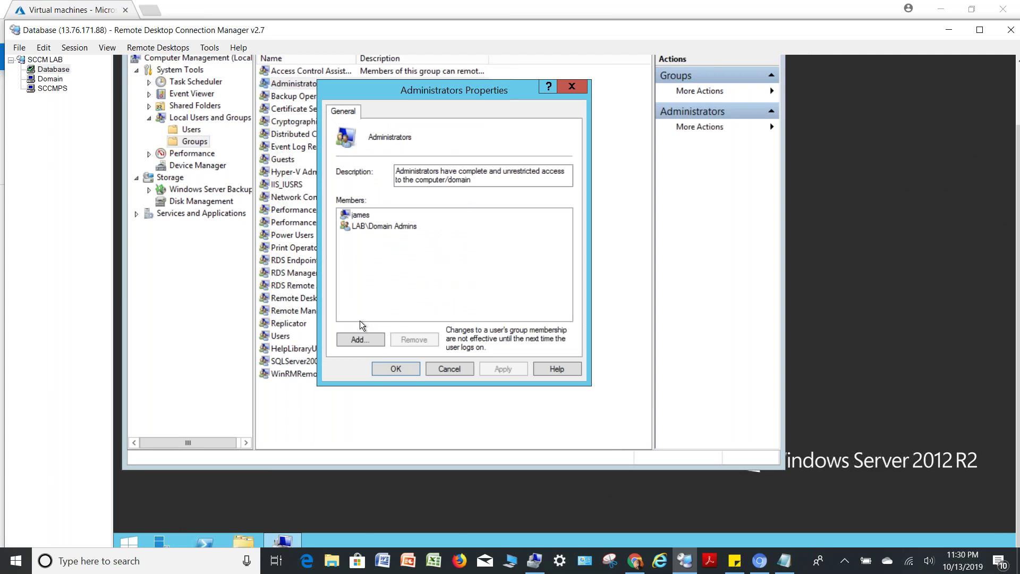
{"action": "left_click", "coordinate": [386, 226]}
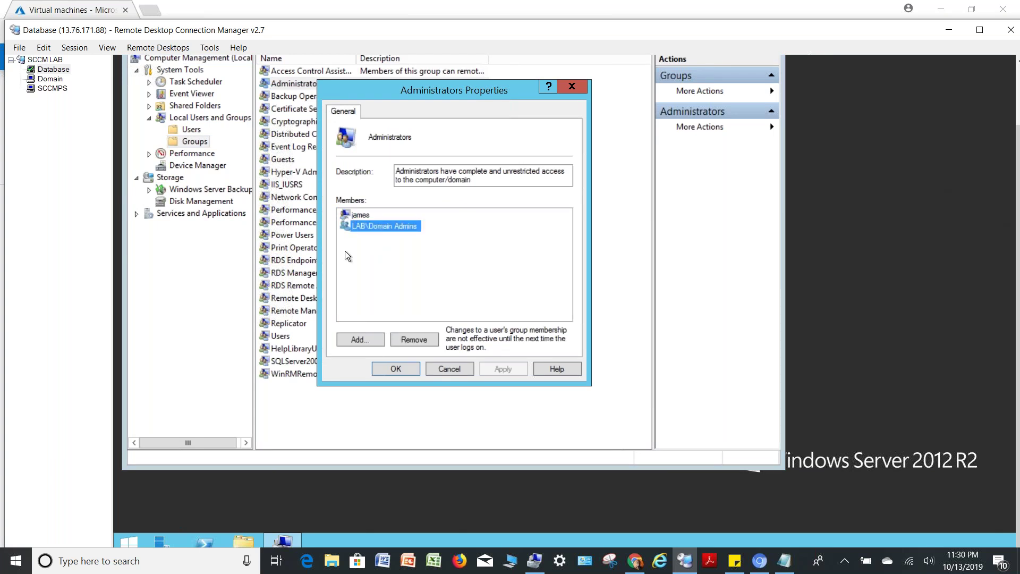
Add the SCCMPS computer account to the Administrators members and apply the change.
{"action": "left_click", "coordinate": [363, 343]}
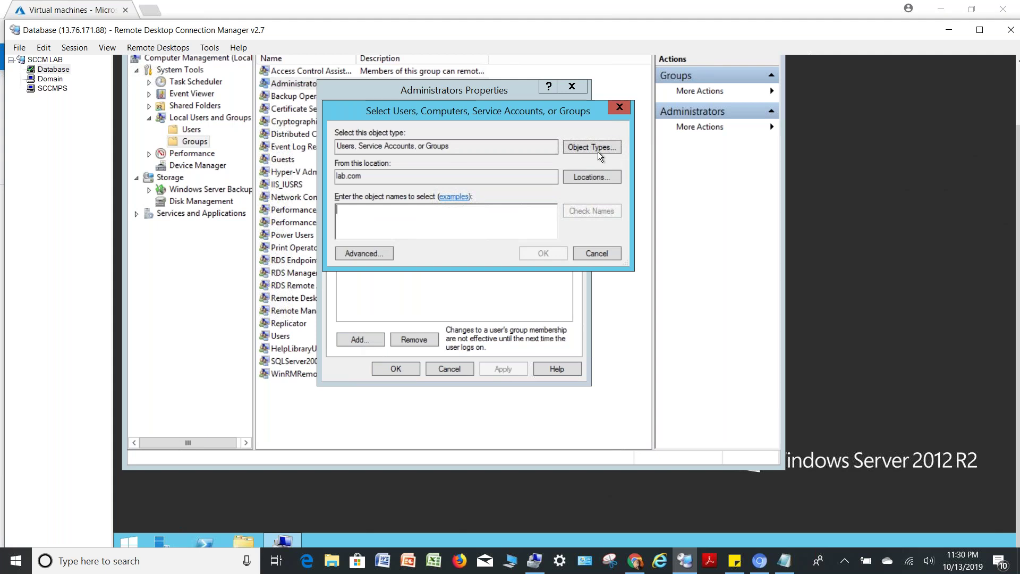
{"action": "left_click", "coordinate": [598, 151]}
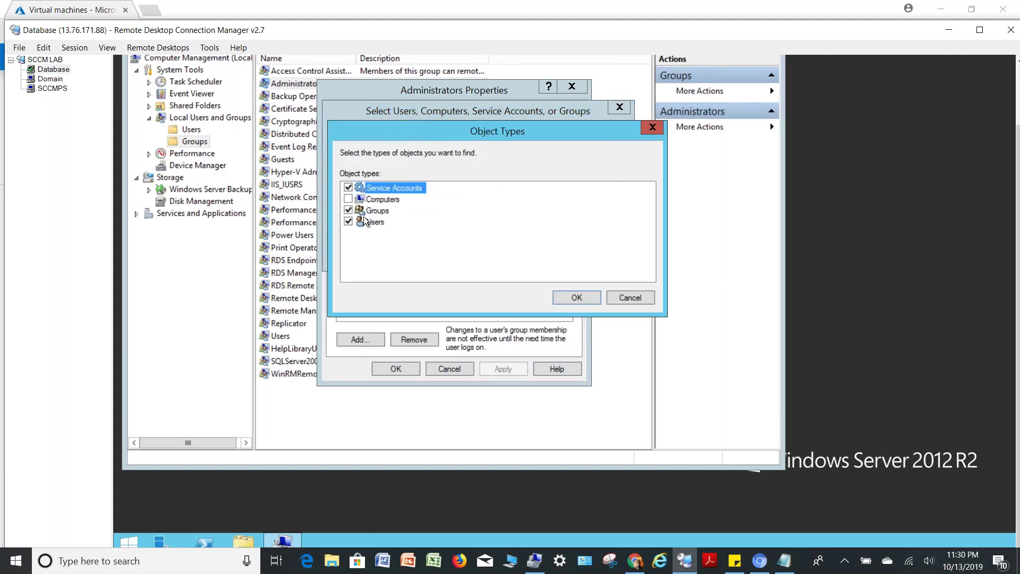
{"action": "left_click", "coordinate": [348, 199]}
{"action": "left_click", "coordinate": [569, 296]}
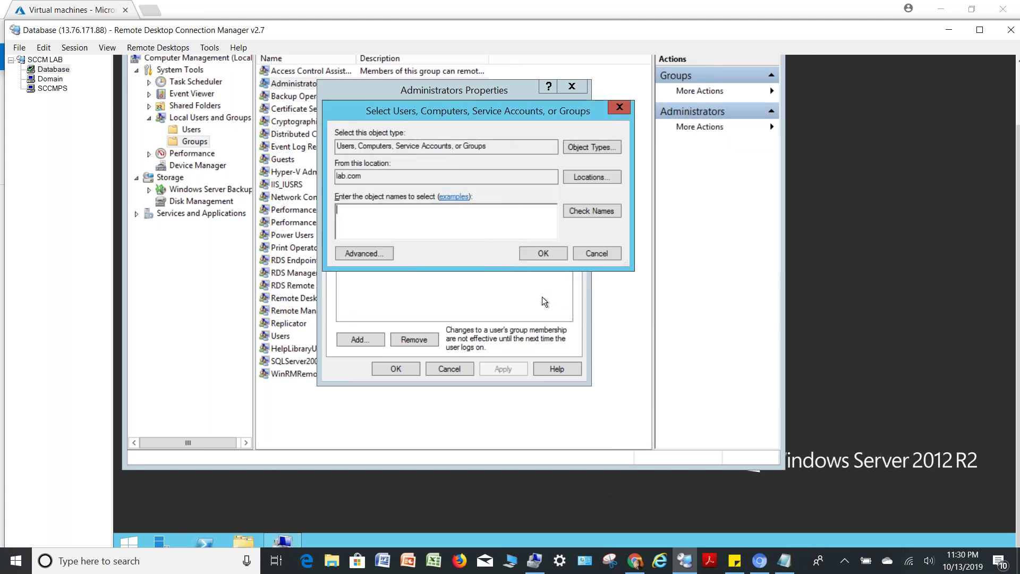
{"action": "type", "text": "SCCMPS"}
{"action": "left_click", "coordinate": [591, 210]}
{"action": "left_click", "coordinate": [537, 252]}
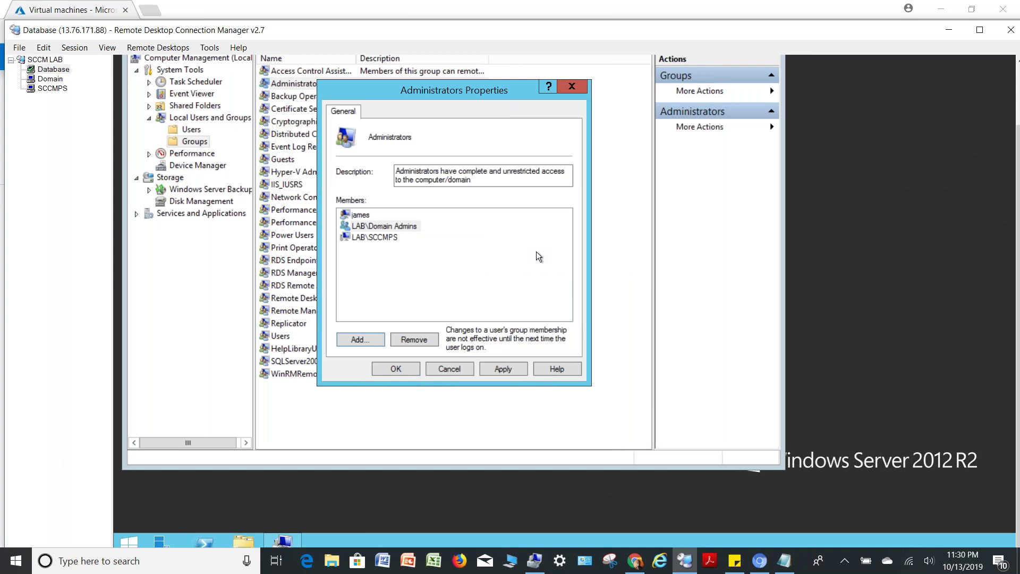
{"action": "left_click", "coordinate": [492, 370]}
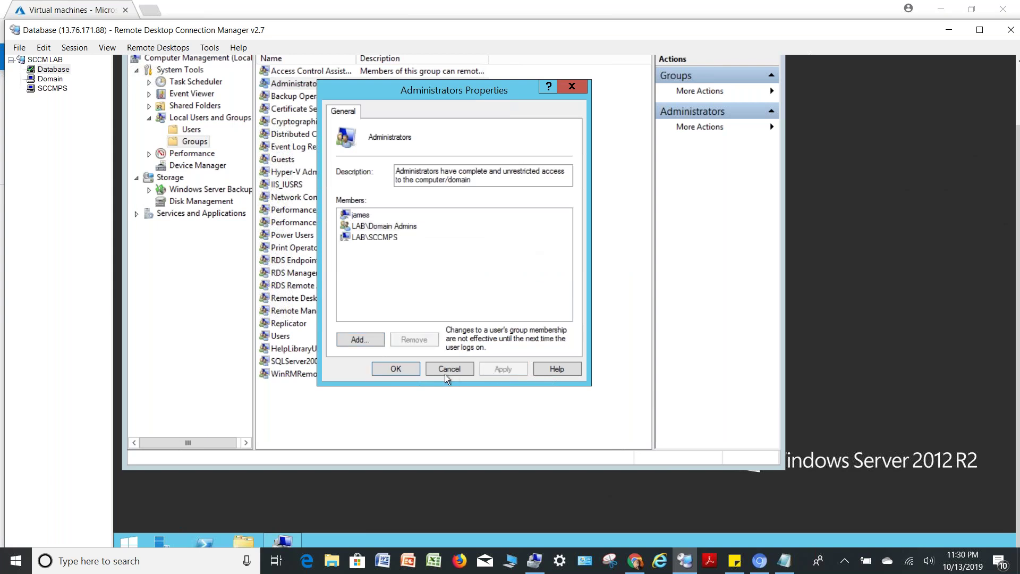
{"action": "left_click", "coordinate": [395, 368]}
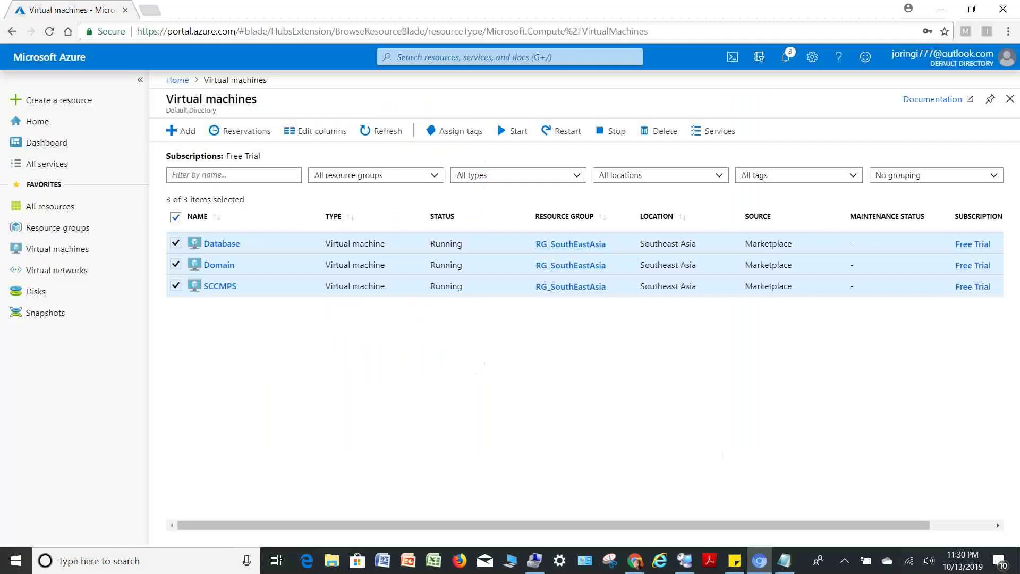
Stop all three virtual machines: Database, Domain and SCCMPS.
{"action": "left_click", "coordinate": [175, 217]}
{"action": "left_click", "coordinate": [175, 217]}
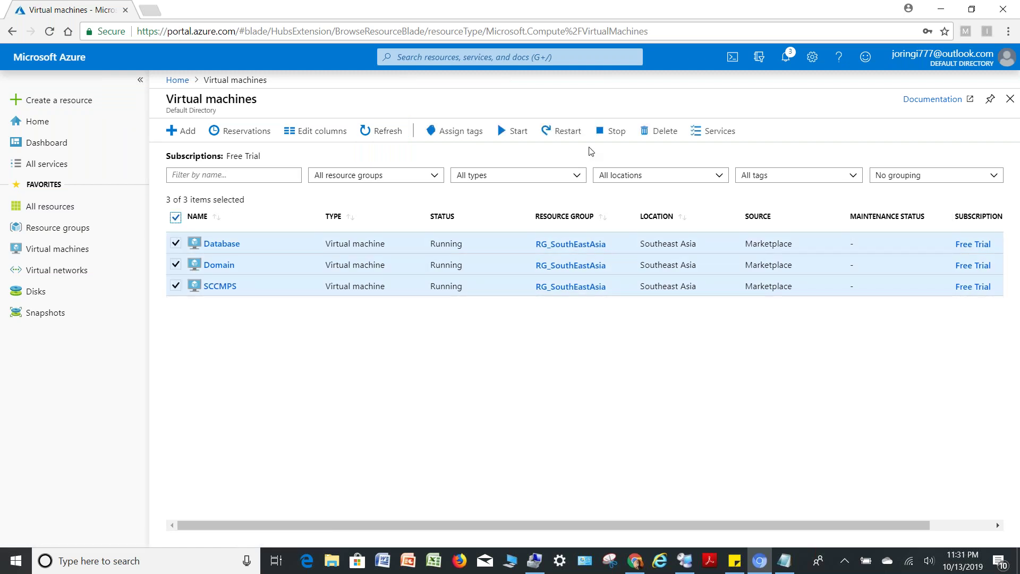
{"action": "left_click", "coordinate": [609, 137]}
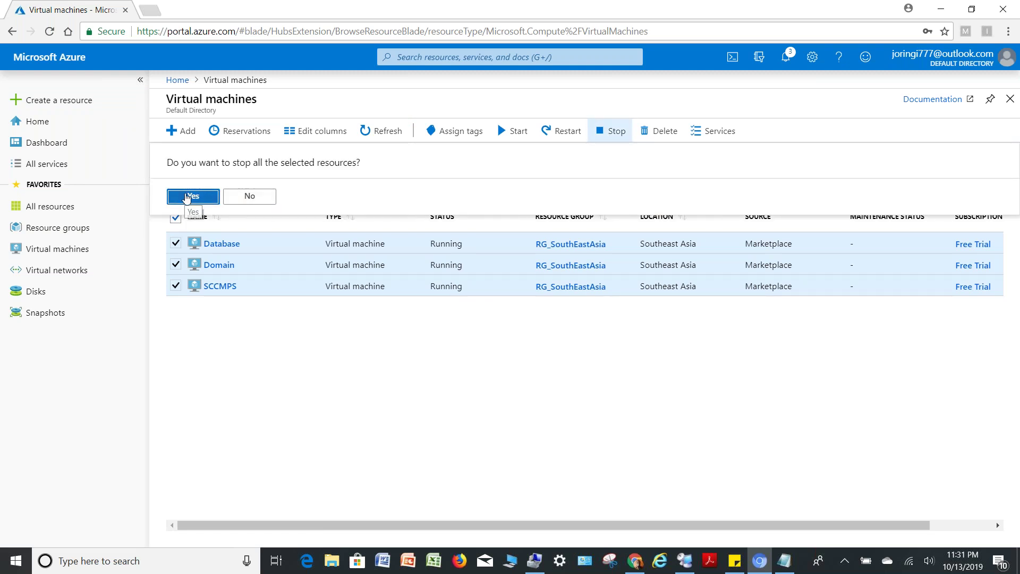
{"action": "left_click", "coordinate": [193, 198]}
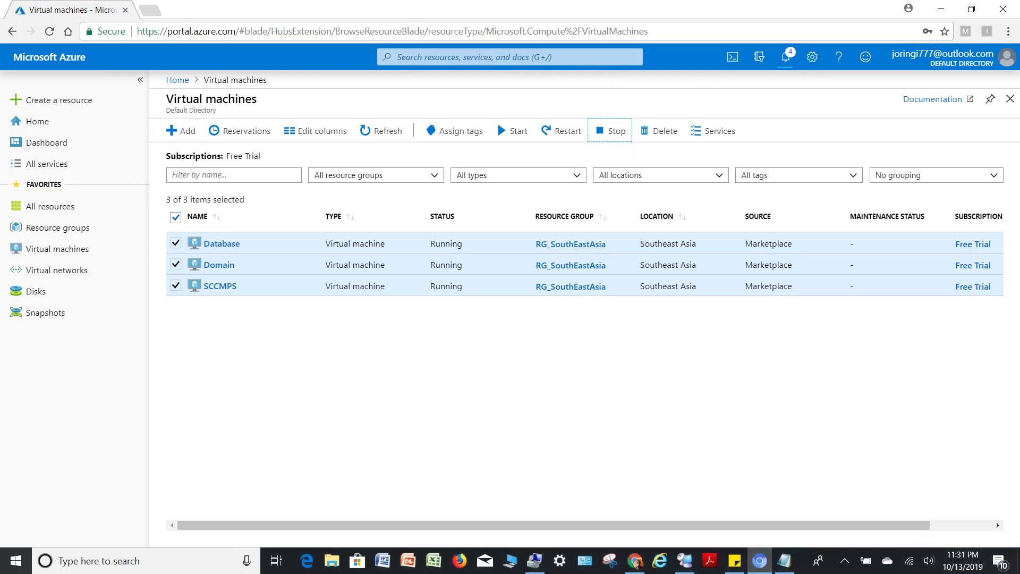
{"action": "left_click", "coordinate": [783, 561]}
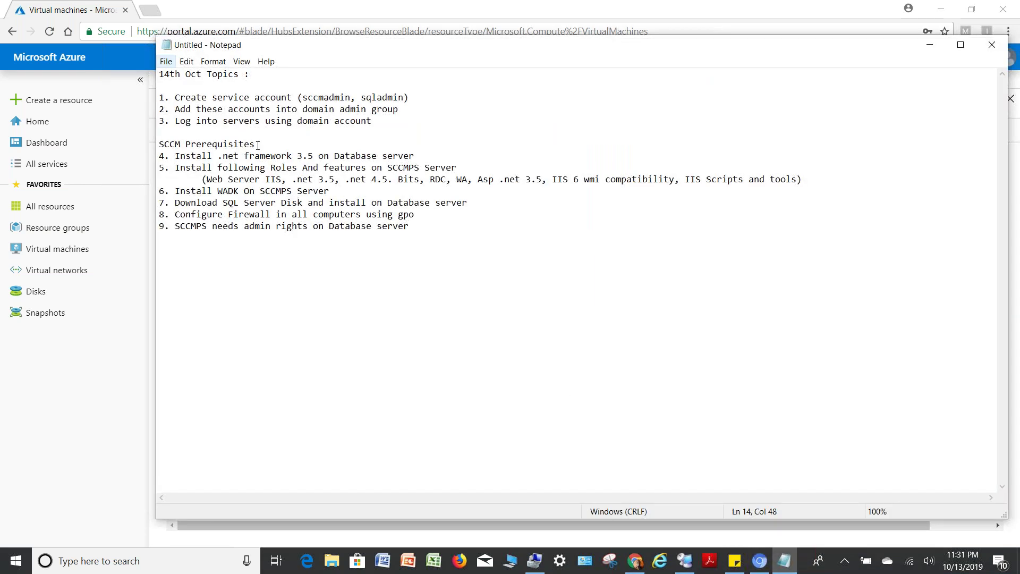
{"action": "left_click", "coordinate": [161, 72]}
{"action": "key", "text": "Down"}
{"action": "key", "text": "Down"}
{"action": "key", "text": "shift+Right"}
{"action": "key", "text": "shift+Right"}
{"action": "key", "text": "shift+Right"}
{"action": "key", "text": "shift+Right"}
{"action": "key", "text": "shift+Right"}
{"action": "key", "text": "shift+Right"}
{"action": "key", "text": "shift+Right"}
{"action": "key", "text": "shift+Right"}
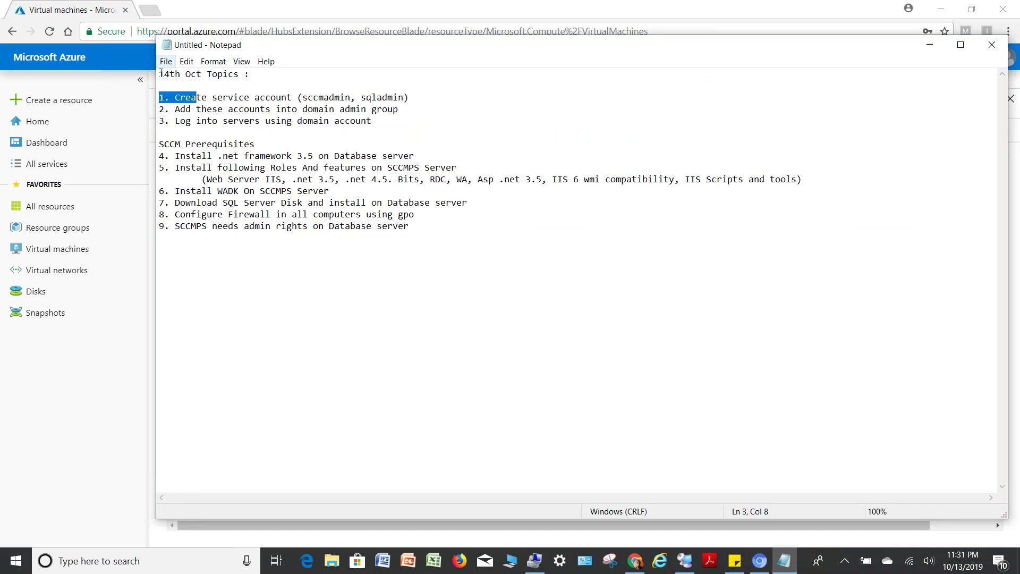
{"action": "key", "text": "Down"}
{"action": "key", "text": "Down"}
{"action": "key", "text": "shift+Right"}
{"action": "key", "text": "shift+Right"}
{"action": "key", "text": "shift+Right"}
{"action": "key", "text": "shift+Right"}
{"action": "key", "text": "shift+Right"}
{"action": "key", "text": "shift+Right"}
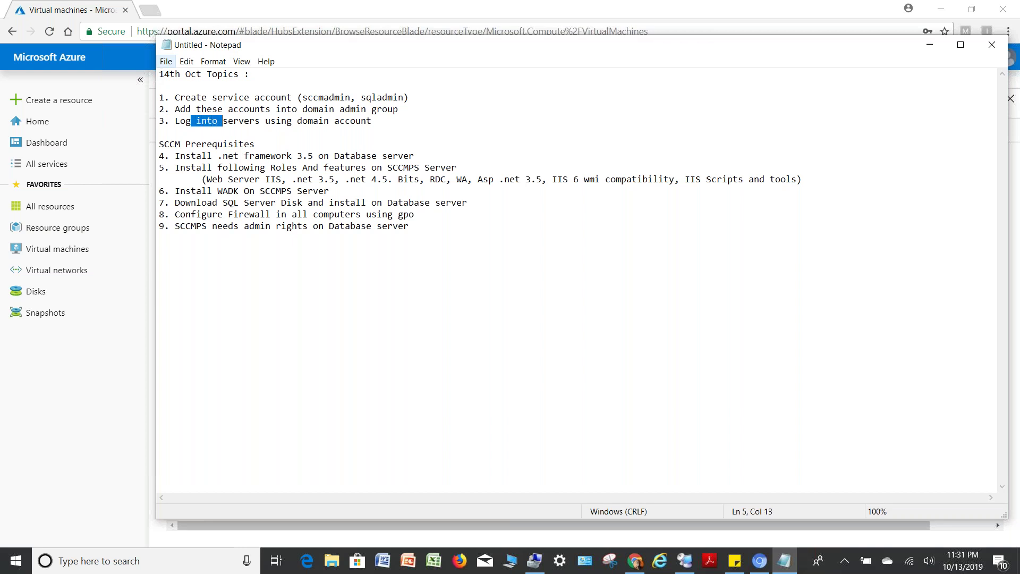
{"action": "left_click", "coordinate": [160, 155]}
{"action": "key", "text": "shift+Down"}
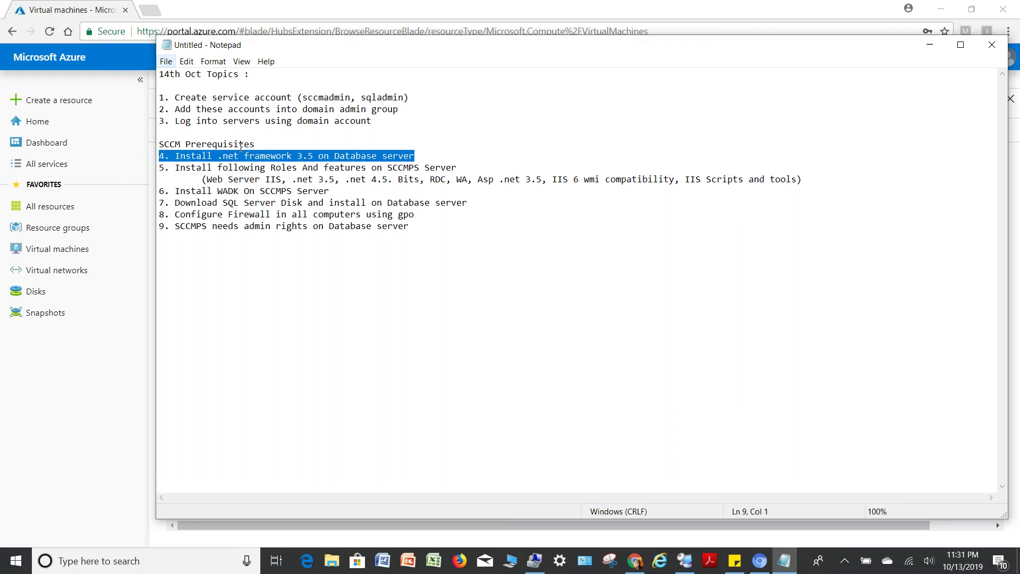
{"action": "key", "text": "shift+Down"}
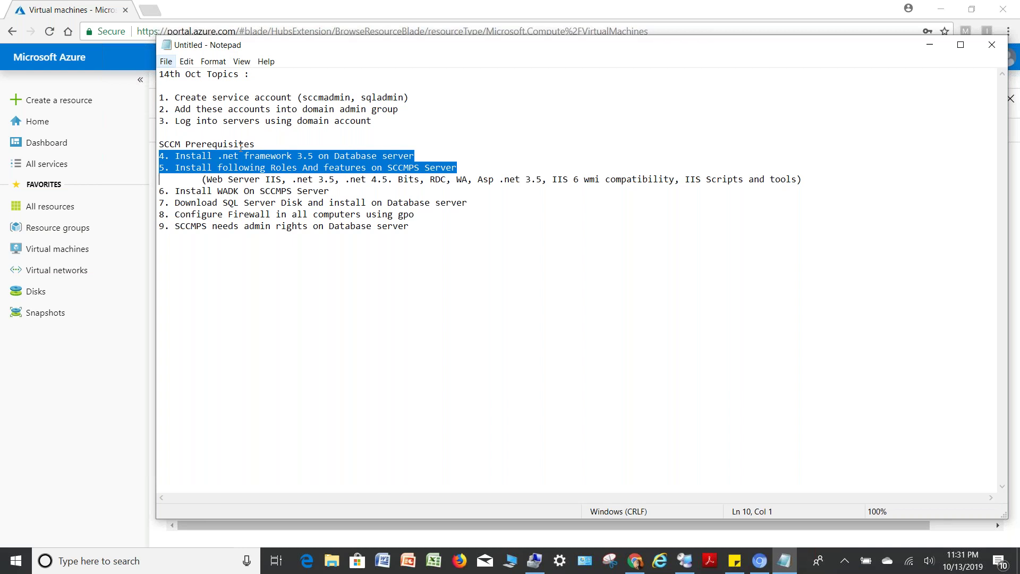
{"action": "key", "text": "shift+Down"}
{"action": "key", "text": "shift+Down"}
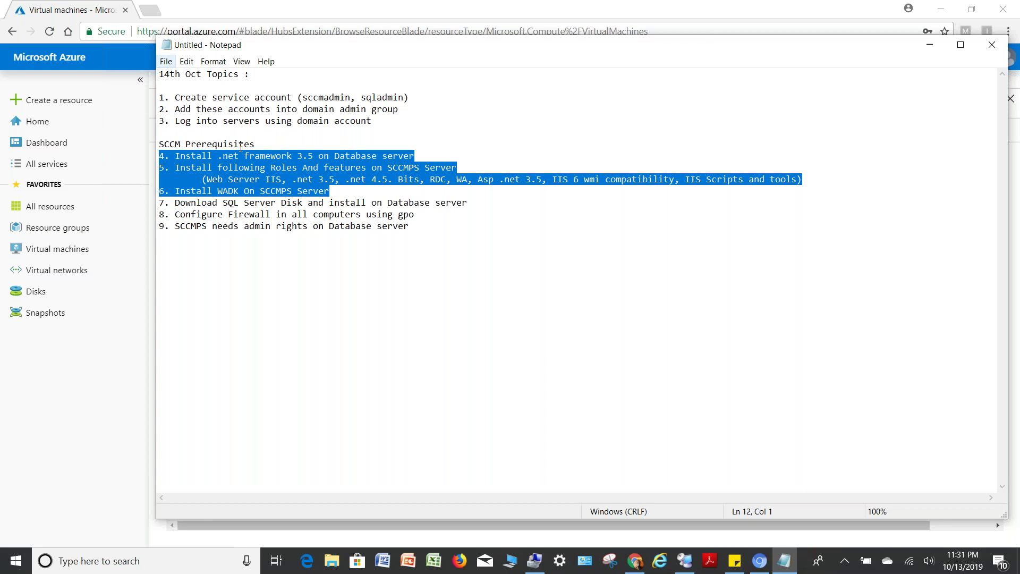
{"action": "key", "text": "shift+Down"}
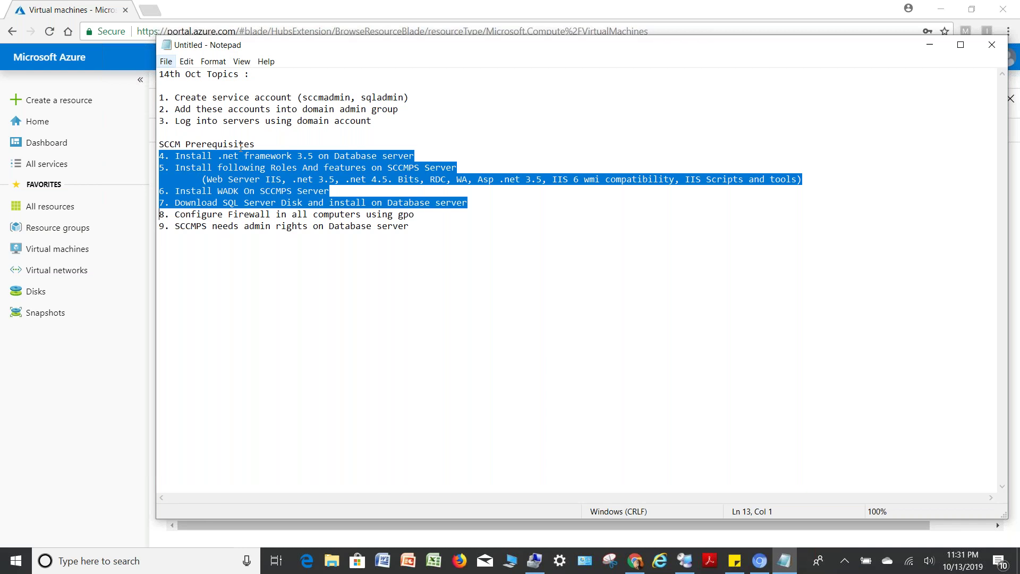
{"action": "key", "text": "shift+Down"}
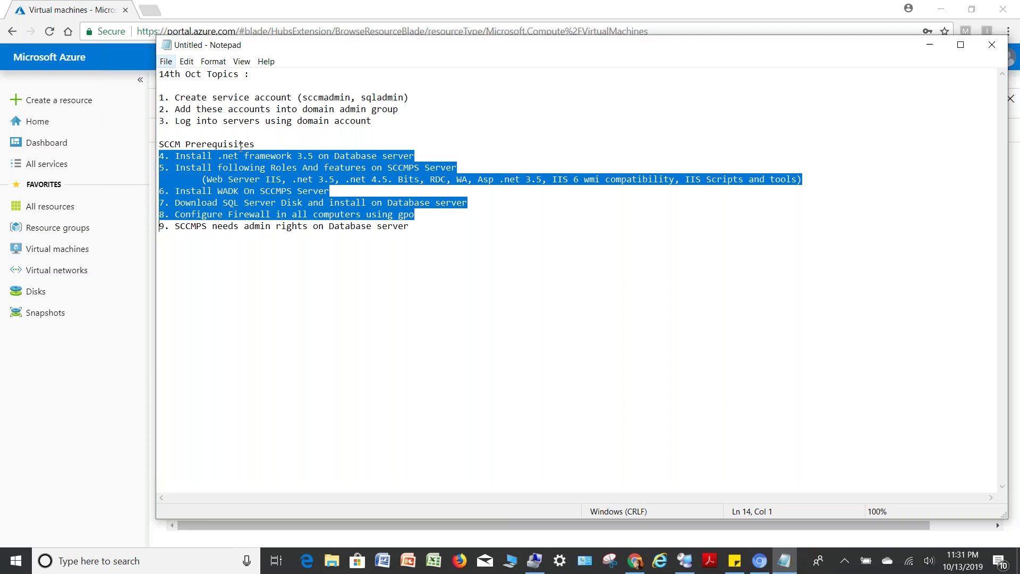
{"action": "key", "text": "shift+Right"}
{"action": "key", "text": "shift+Right"}
{"action": "key", "text": "shift+Right"}
{"action": "key", "text": "shift+Right"}
{"action": "key", "text": "shift+Right"}
{"action": "key", "text": "shift+Right"}
{"action": "key", "text": "shift+Right"}
{"action": "key", "text": "shift+Right"}
{"action": "key", "text": "shift+Right"}
{"action": "key", "text": "shift+Right"}
{"action": "key", "text": "shift+Right"}
{"action": "key", "text": "shift+Right"}
{"action": "key", "text": "shift+Right"}
{"action": "key", "text": "shift+Right"}
{"action": "key", "text": "shift+Right"}
{"action": "key", "text": "shift+Right"}
{"action": "key", "text": "shift+Right"}
{"action": "key", "text": "shift+Right"}
{"action": "key", "text": "shift+Right"}
{"action": "key", "text": "shift+Right"}
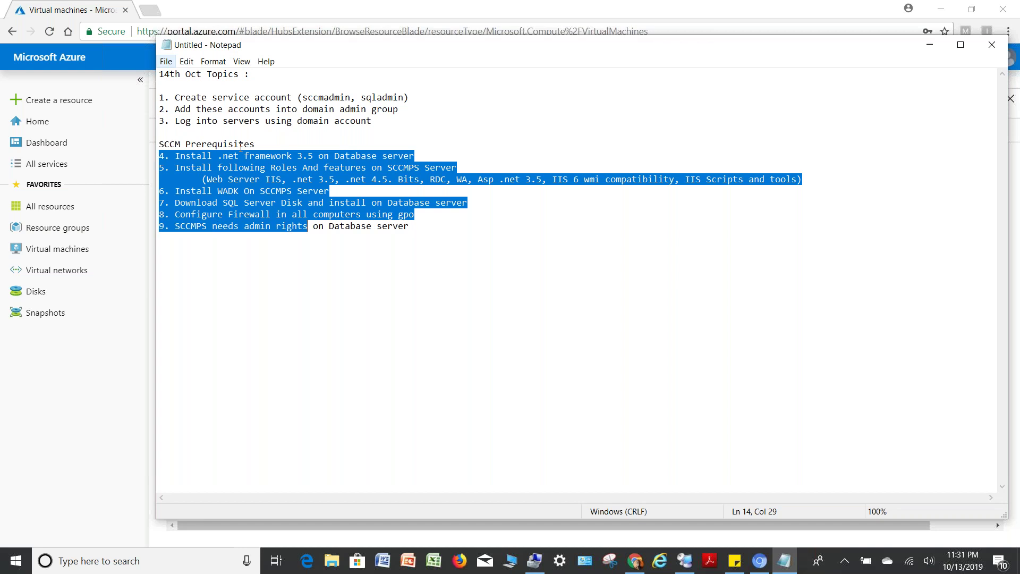
{"action": "key", "text": "shift+End"}
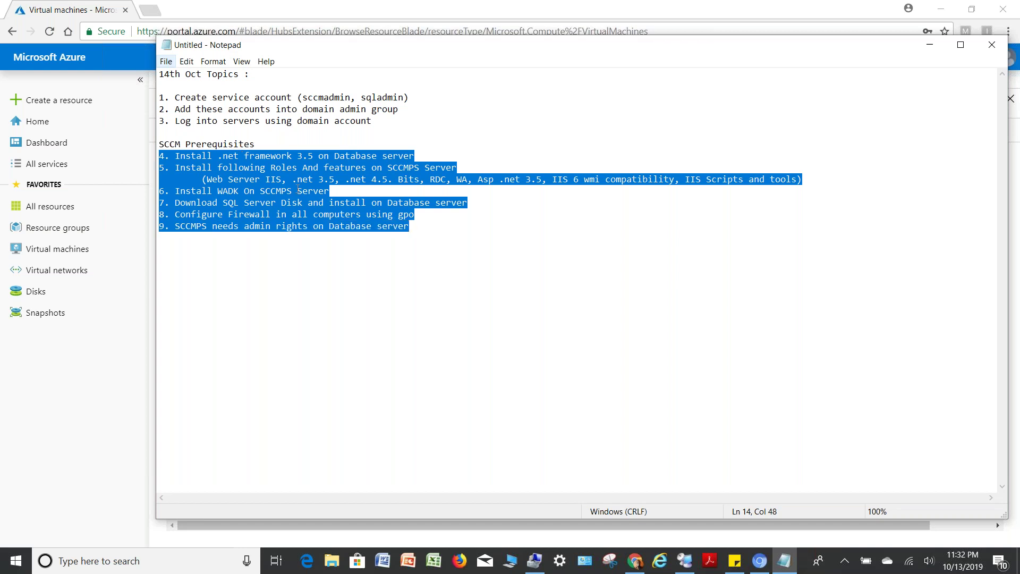
{"action": "left_click", "coordinate": [334, 214]}
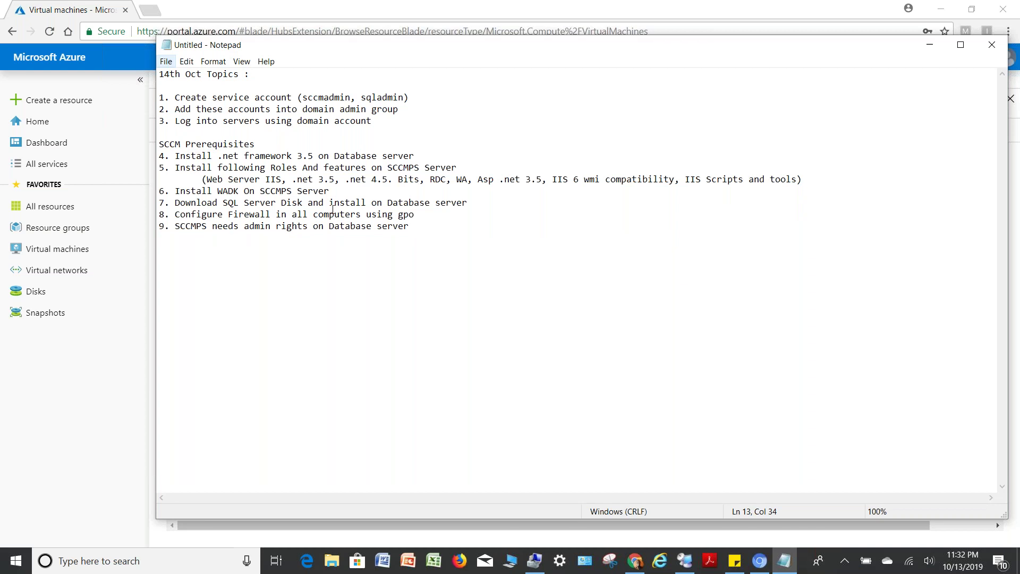